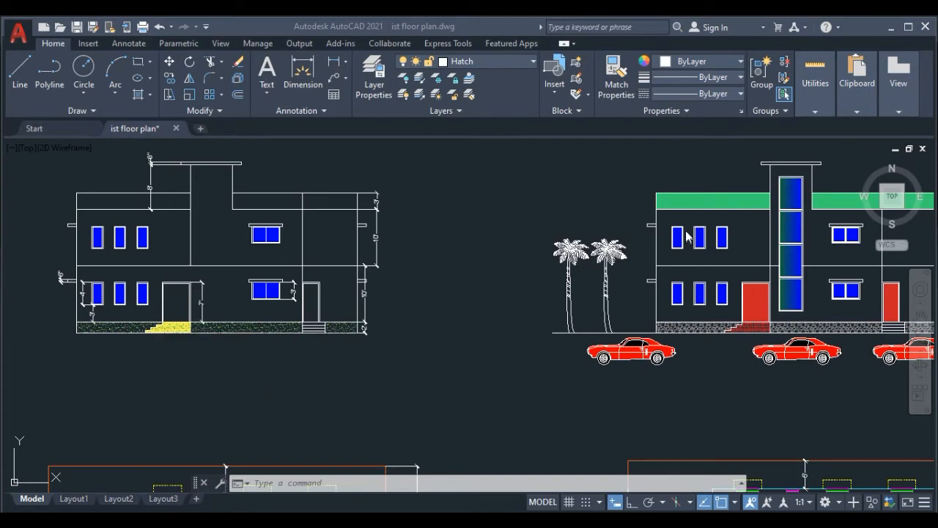
Examine the dimensioned front elevation and the ground floor plan's rooms, front windows, entrance steps, staircase and kitchen wall.
{"action": "scroll", "coordinate": [440, 335], "scroll_direction": "down", "scroll_amount": 2}
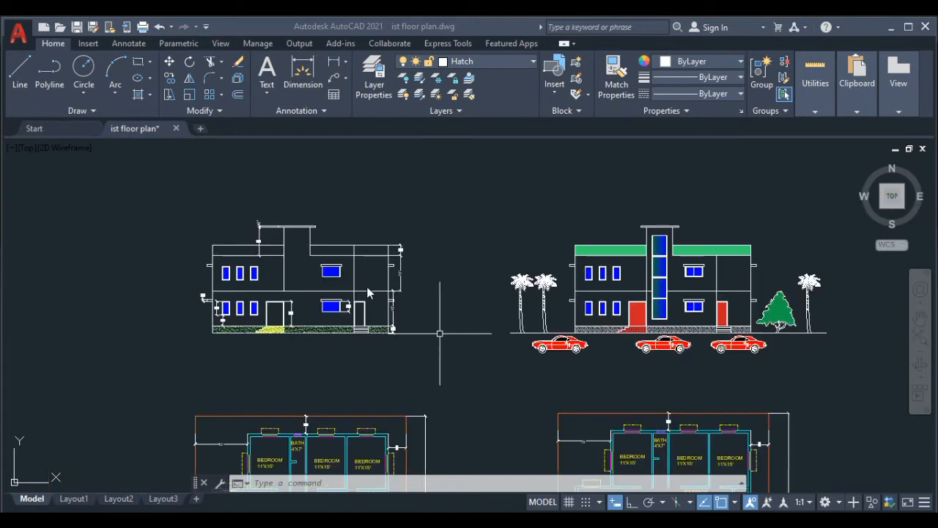
{"action": "scroll", "coordinate": [322, 268], "scroll_direction": "up", "scroll_amount": 4}
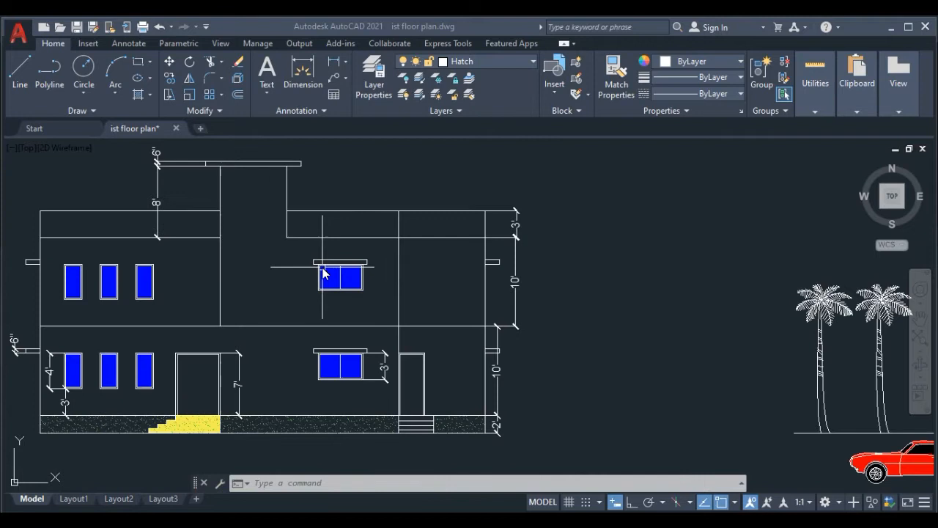
{"action": "scroll", "coordinate": [323, 267], "scroll_direction": "down", "scroll_amount": 2}
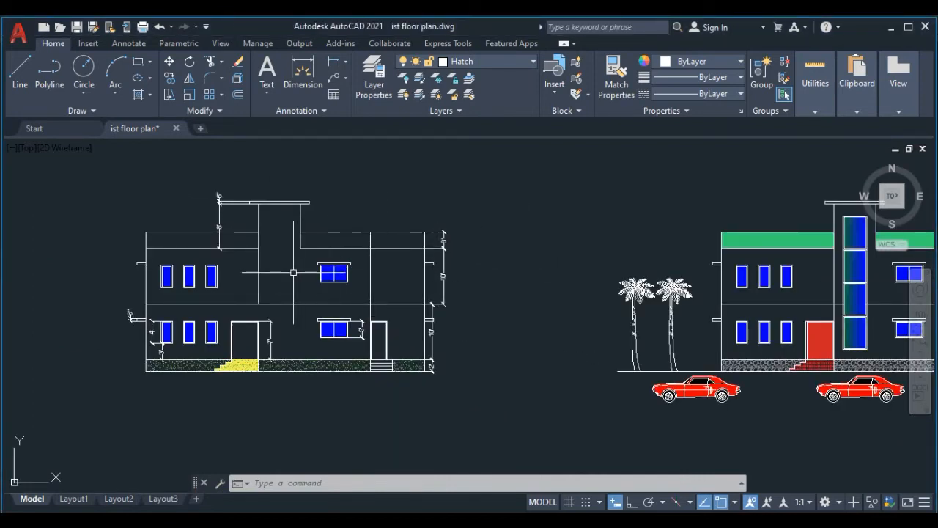
{"action": "scroll", "coordinate": [445, 273], "scroll_direction": "down", "scroll_amount": 4}
{"action": "middle_click_drag", "start_coordinate": [445, 335], "coordinate": [442, 257]}
{"action": "scroll", "coordinate": [385, 313], "scroll_direction": "up", "scroll_amount": 4}
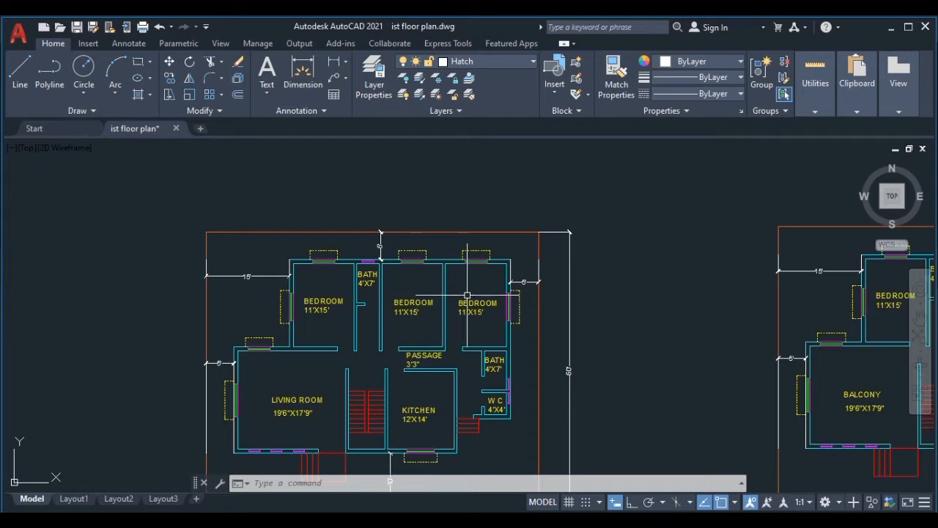
{"action": "scroll", "coordinate": [467, 296], "scroll_direction": "down", "scroll_amount": 2}
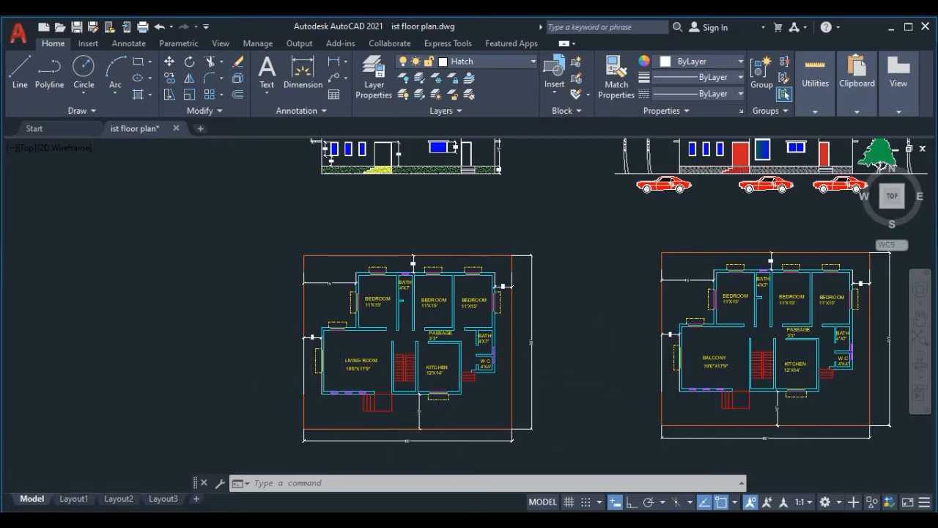
{"action": "scroll", "coordinate": [321, 383], "scroll_direction": "up", "scroll_amount": 4}
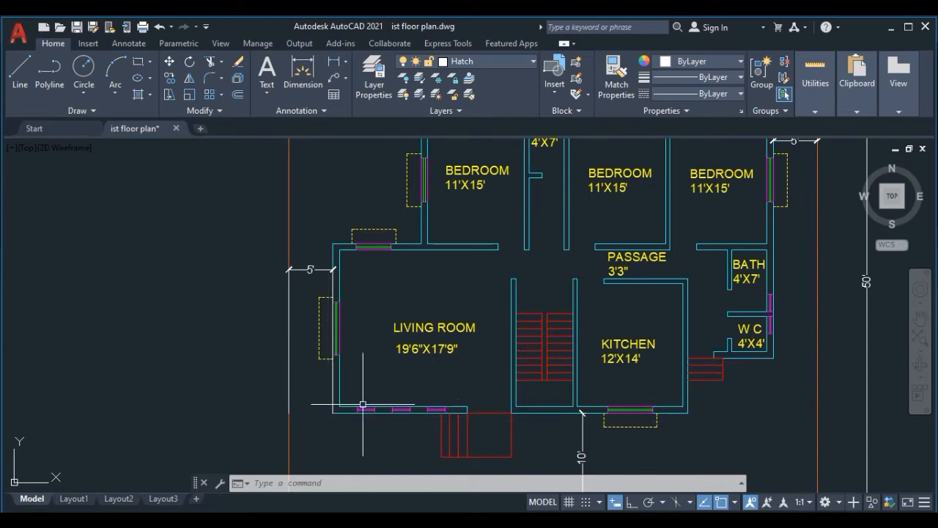
{"action": "mouse_move", "coordinate": [422, 407]}
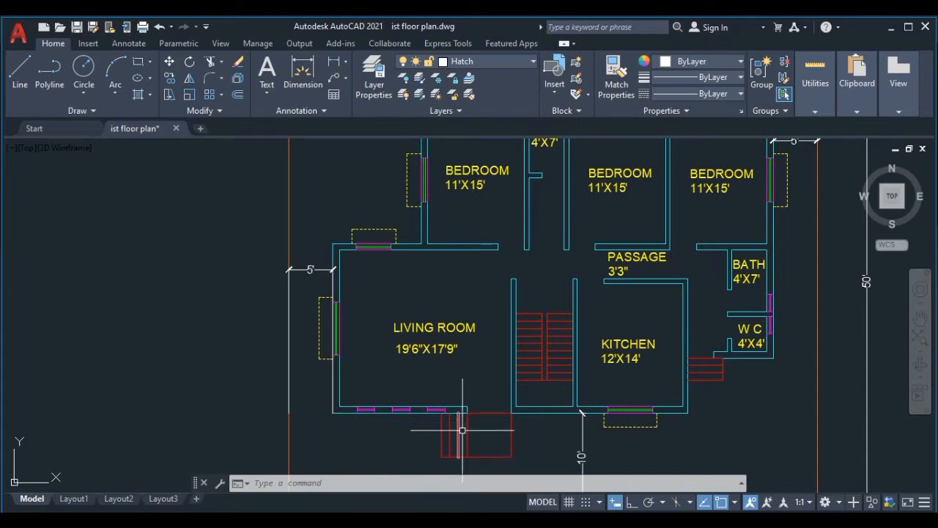
{"action": "scroll", "coordinate": [476, 424], "scroll_direction": "up", "scroll_amount": 2}
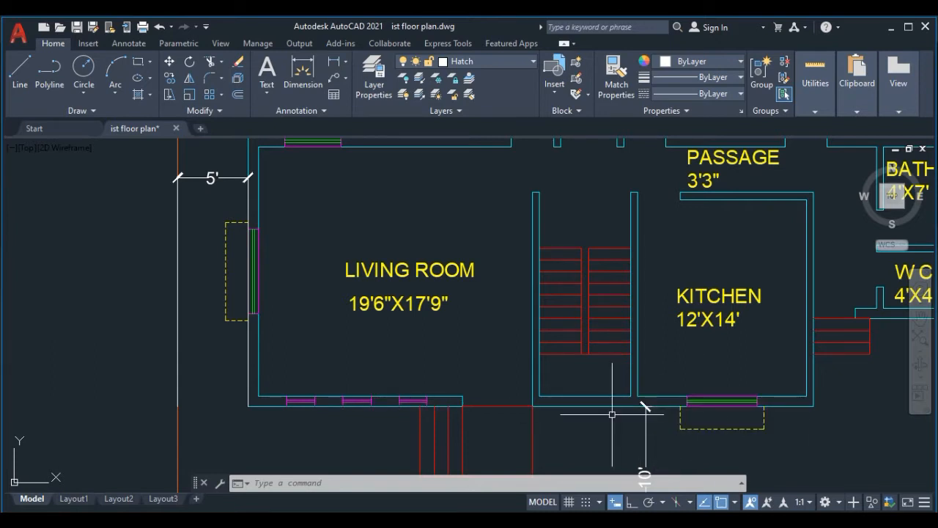
{"action": "scroll", "coordinate": [611, 412], "scroll_direction": "down", "scroll_amount": 2}
{"action": "scroll", "coordinate": [545, 416], "scroll_direction": "up", "scroll_amount": 3}
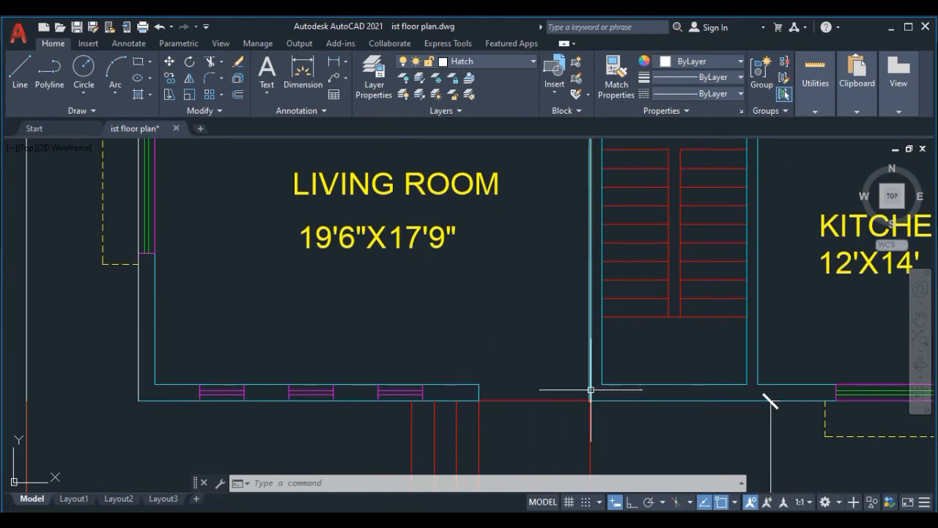
{"action": "scroll", "coordinate": [591, 389], "scroll_direction": "down", "scroll_amount": 3}
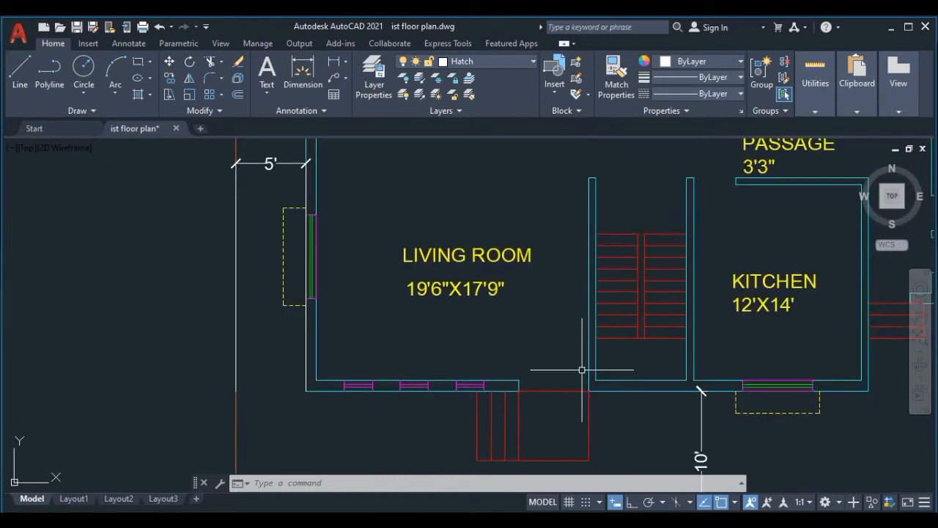
{"action": "middle_click_drag", "start_coordinate": [758, 337], "coordinate": [688, 345]}
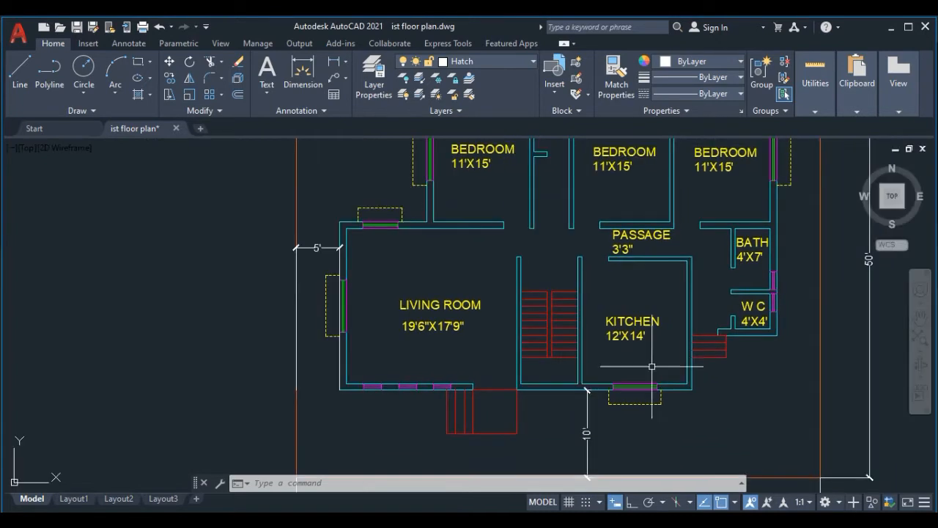
{"action": "scroll", "coordinate": [696, 336], "scroll_direction": "up", "scroll_amount": 4}
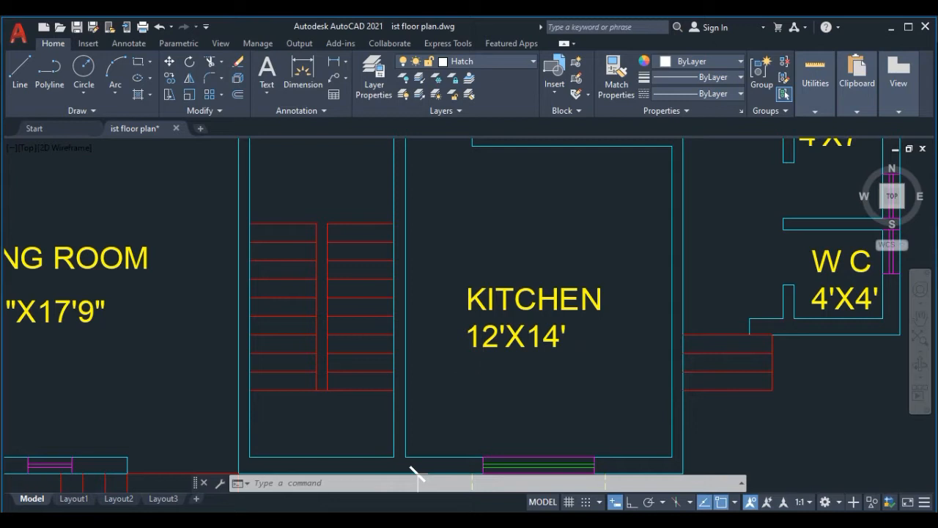
{"action": "scroll", "coordinate": [483, 381], "scroll_direction": "down", "scroll_amount": 3}
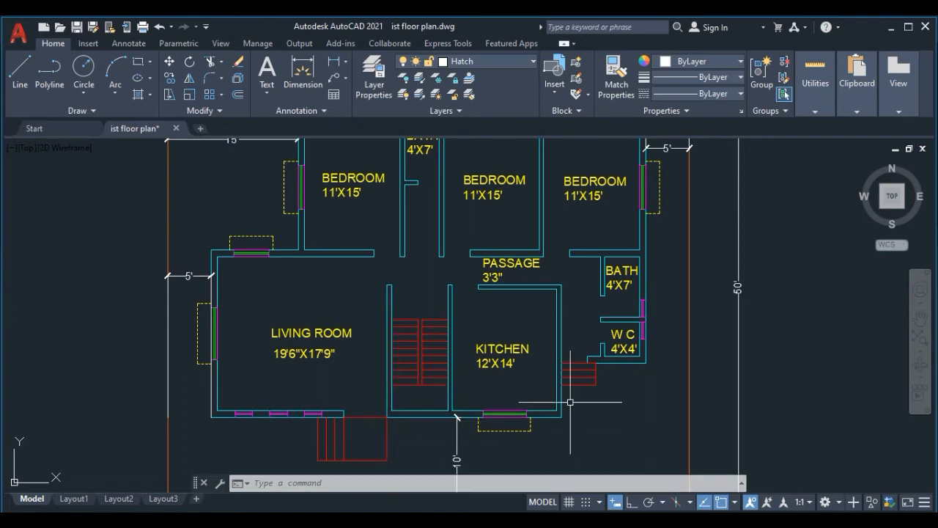
Compare the dimensioned front elevation with the coloured finished one, examining the floor, parapet, window and door heights.
{"action": "scroll", "coordinate": [662, 247], "scroll_direction": "down", "scroll_amount": 5}
{"action": "middle_click_drag", "start_coordinate": [796, 244], "coordinate": [509, 325]}
{"action": "middle_click_drag", "start_coordinate": [608, 208], "coordinate": [597, 302]}
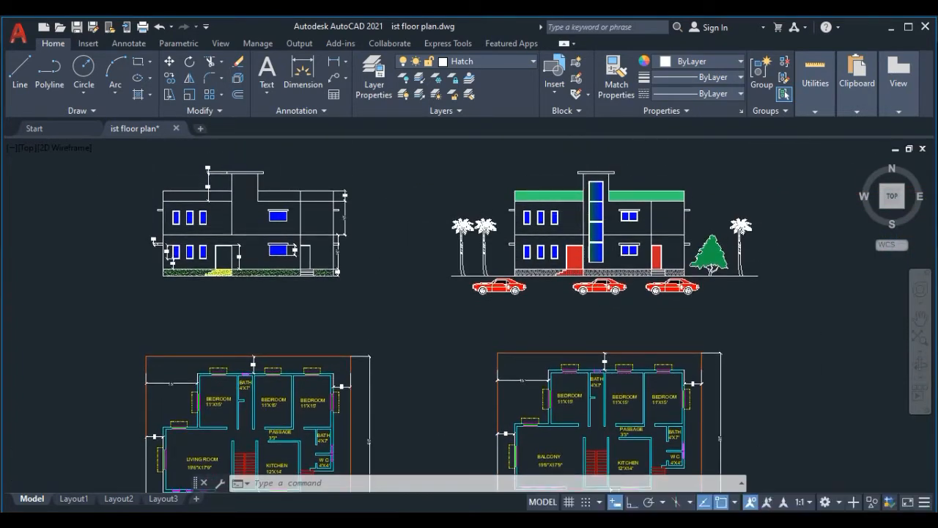
{"action": "scroll", "coordinate": [643, 149], "scroll_direction": "up", "scroll_amount": 2}
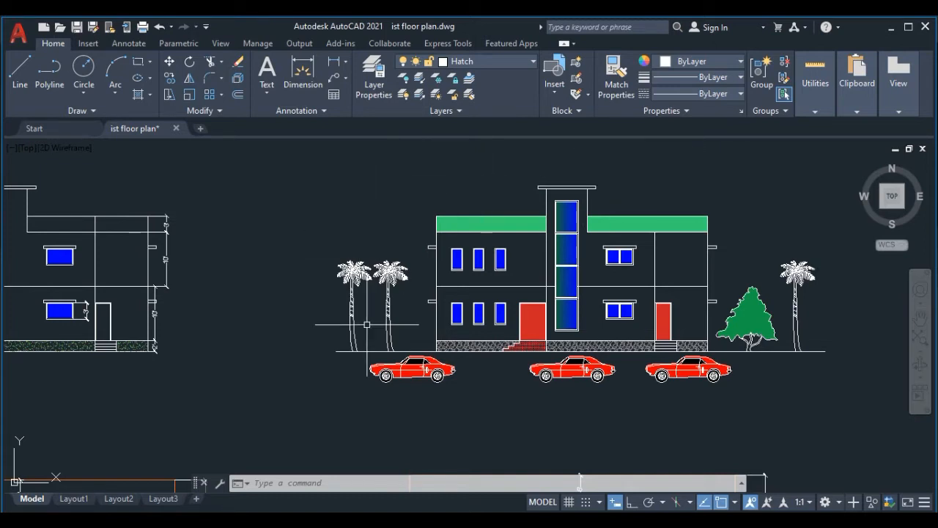
{"action": "middle_click_drag", "start_coordinate": [348, 268], "coordinate": [581, 262]}
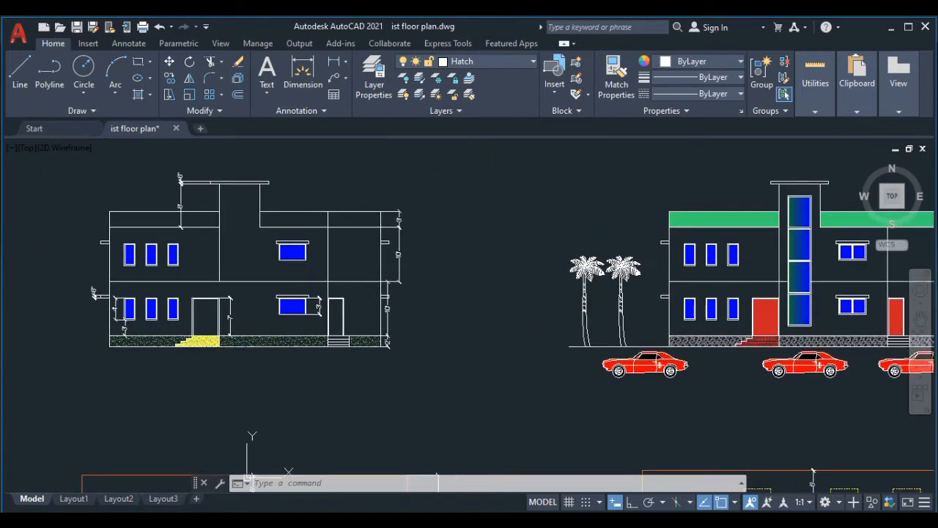
{"action": "scroll", "coordinate": [291, 241], "scroll_direction": "up", "scroll_amount": 1}
{"action": "scroll", "coordinate": [316, 269], "scroll_direction": "up", "scroll_amount": 2}
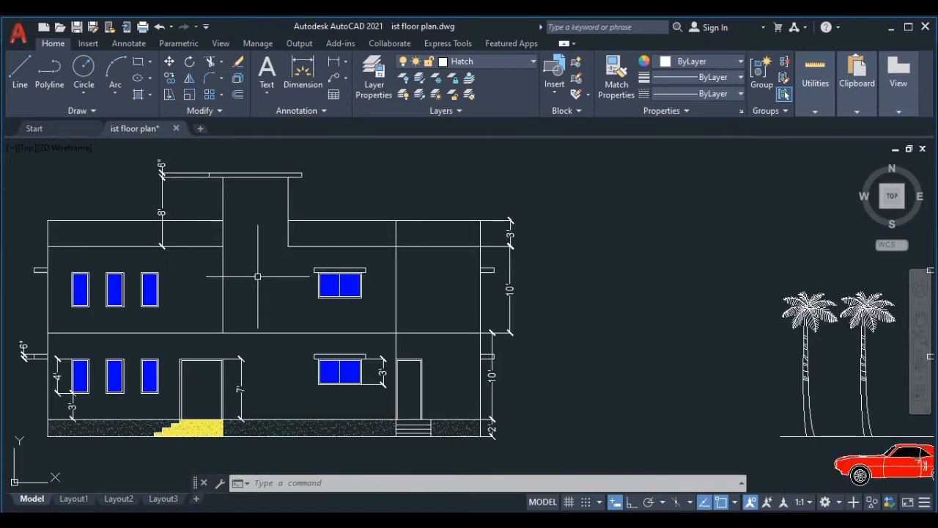
{"action": "middle_click_drag", "start_coordinate": [258, 276], "coordinate": [318, 276]}
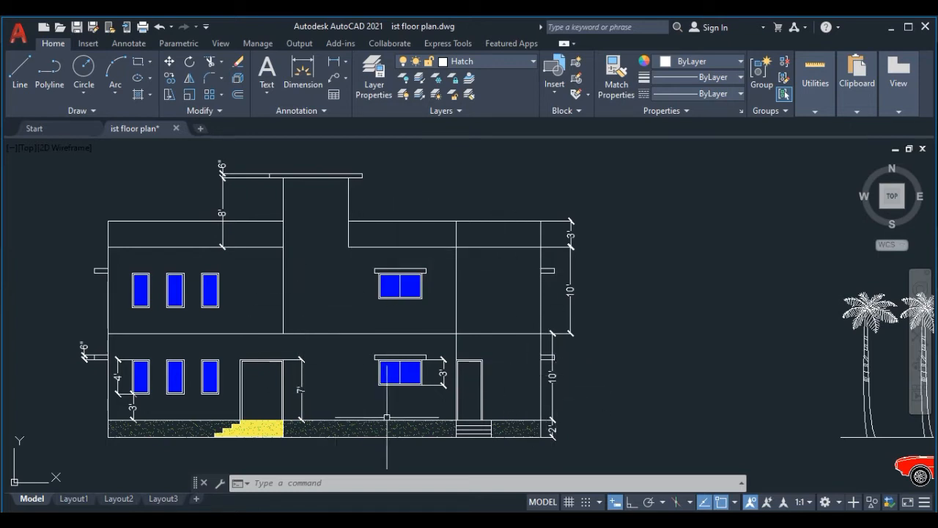
{"action": "scroll", "coordinate": [449, 367], "scroll_direction": "up", "scroll_amount": 3}
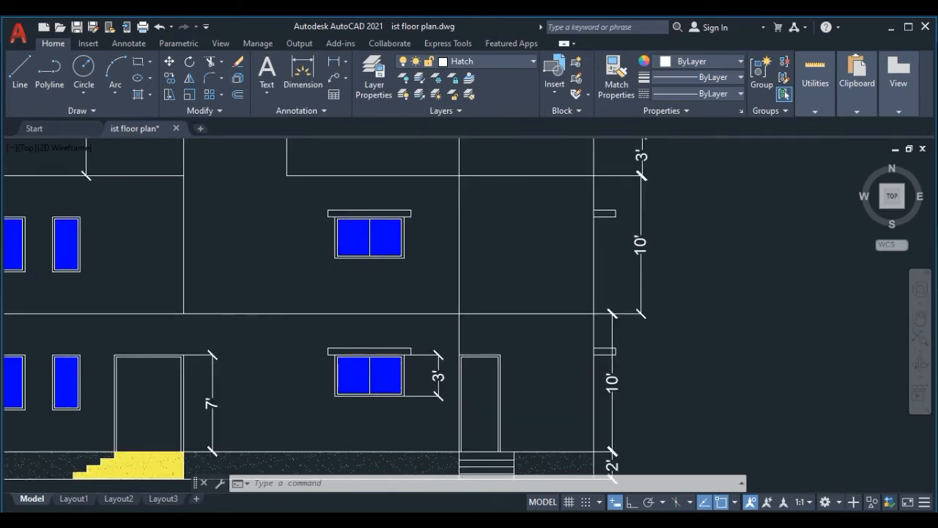
{"action": "scroll", "coordinate": [240, 363], "scroll_direction": "down", "scroll_amount": 4}
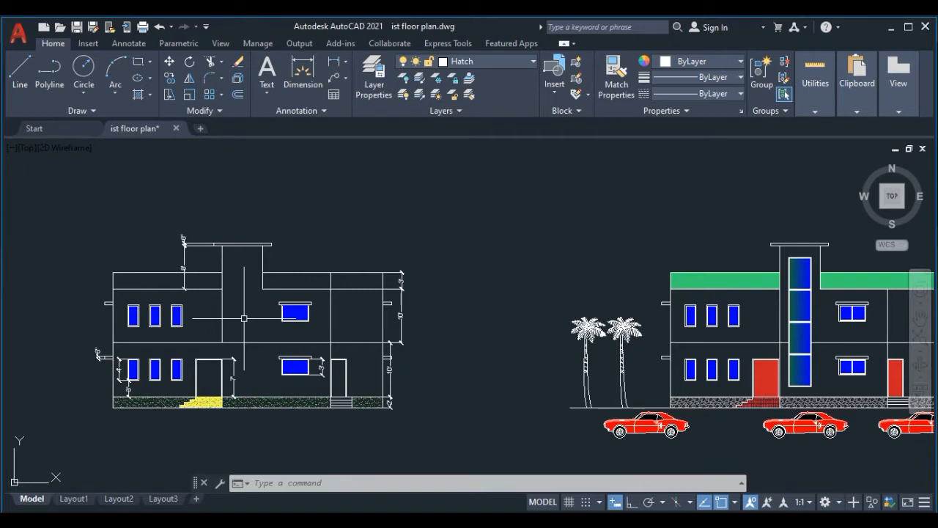
{"action": "scroll", "coordinate": [366, 363], "scroll_direction": "up", "scroll_amount": 6}
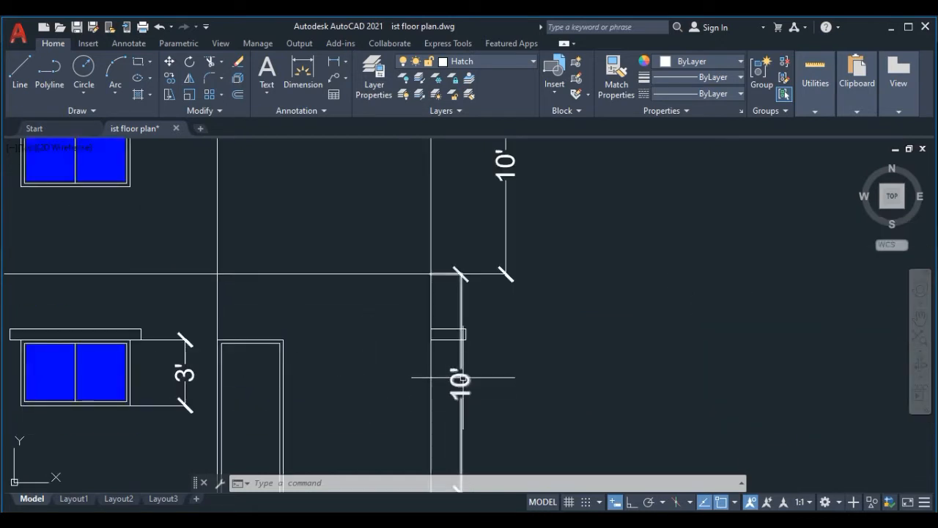
{"action": "scroll", "coordinate": [462, 377], "scroll_direction": "down", "scroll_amount": 8}
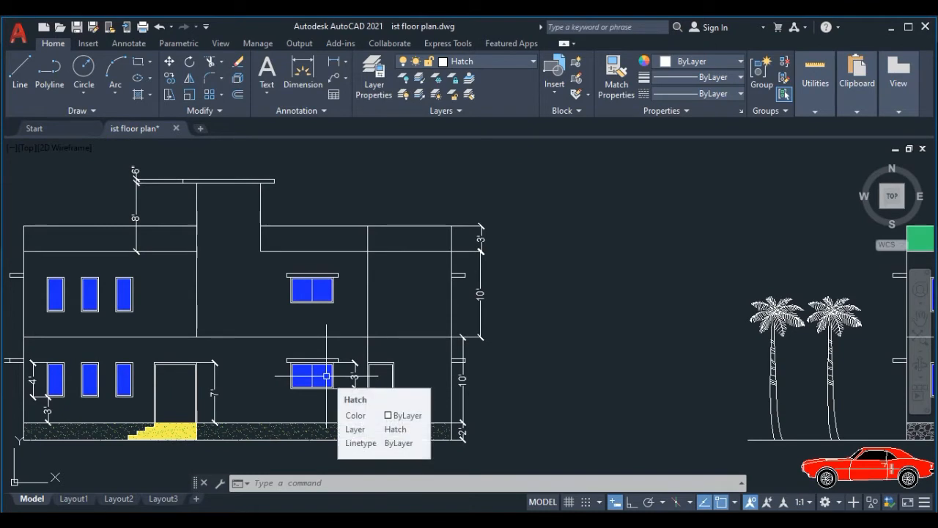
{"action": "scroll", "coordinate": [236, 278], "scroll_direction": "down", "scroll_amount": 5}
{"action": "middle_click_drag", "start_coordinate": [535, 307], "coordinate": [460, 291]}
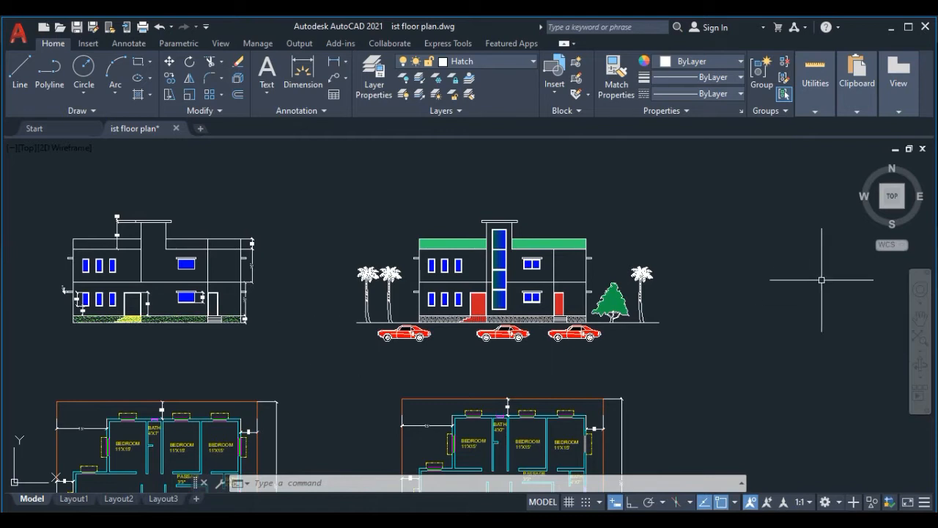
Hide the complete coloured front elevation together with its trees and cars.
{"action": "left_click", "coordinate": [690, 175]}
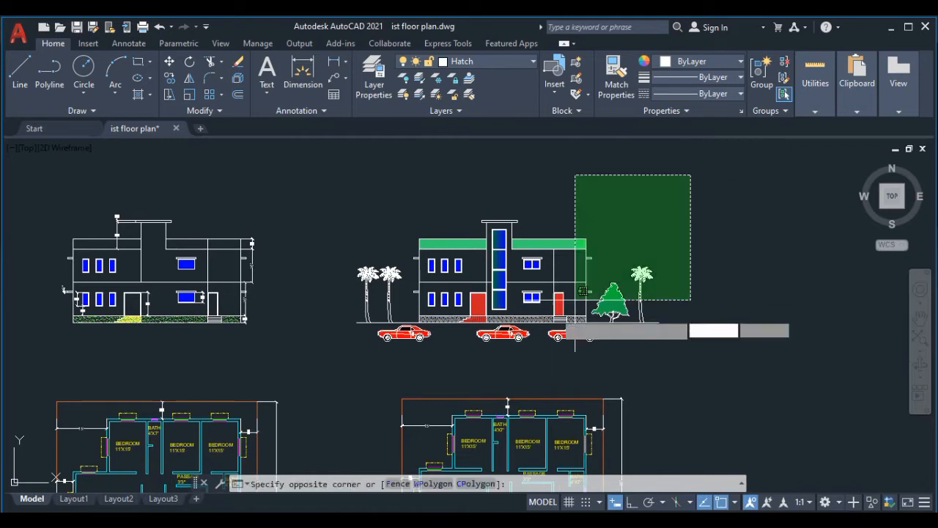
{"action": "left_click", "coordinate": [347, 358]}
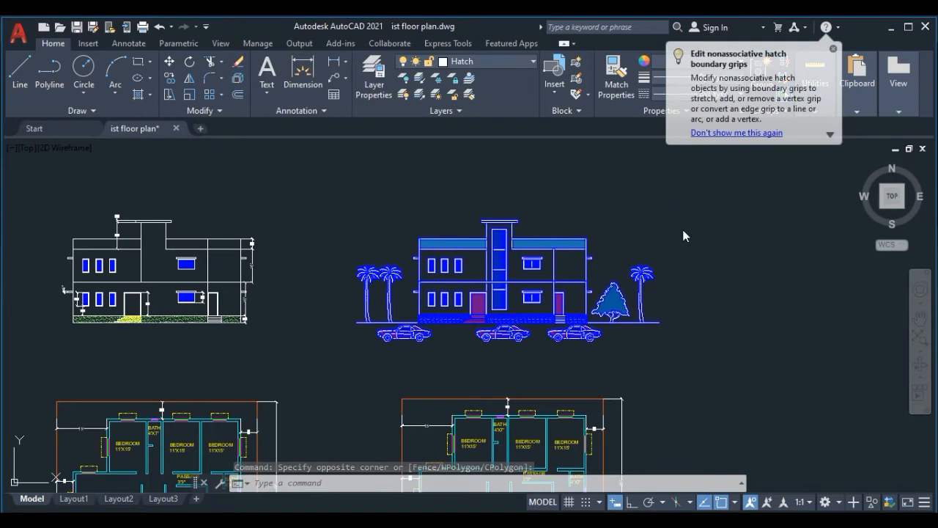
{"action": "right_click", "coordinate": [683, 236]}
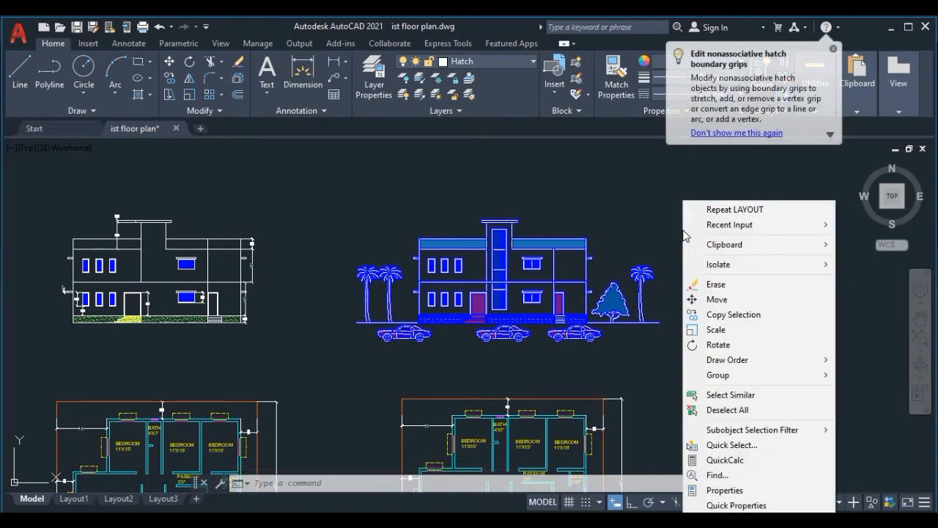
{"action": "mouse_move", "coordinate": [702, 266]}
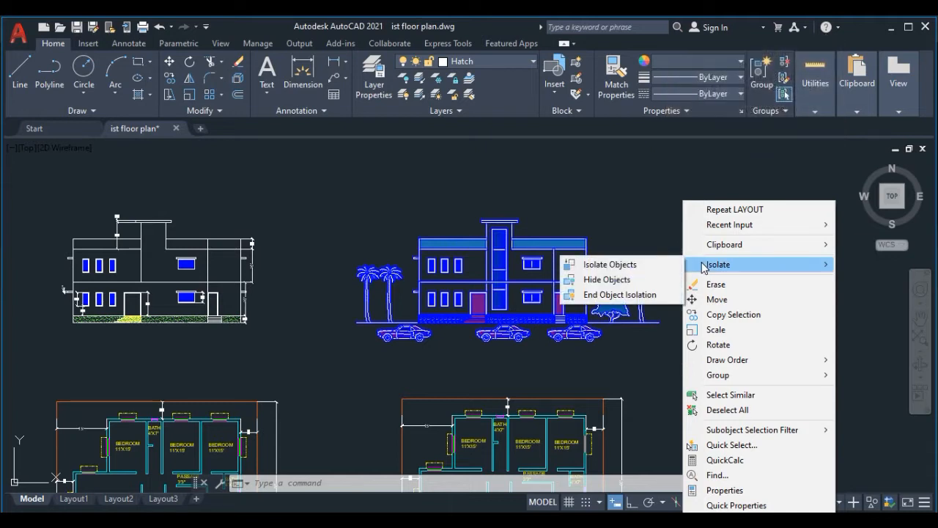
{"action": "left_click", "coordinate": [606, 280]}
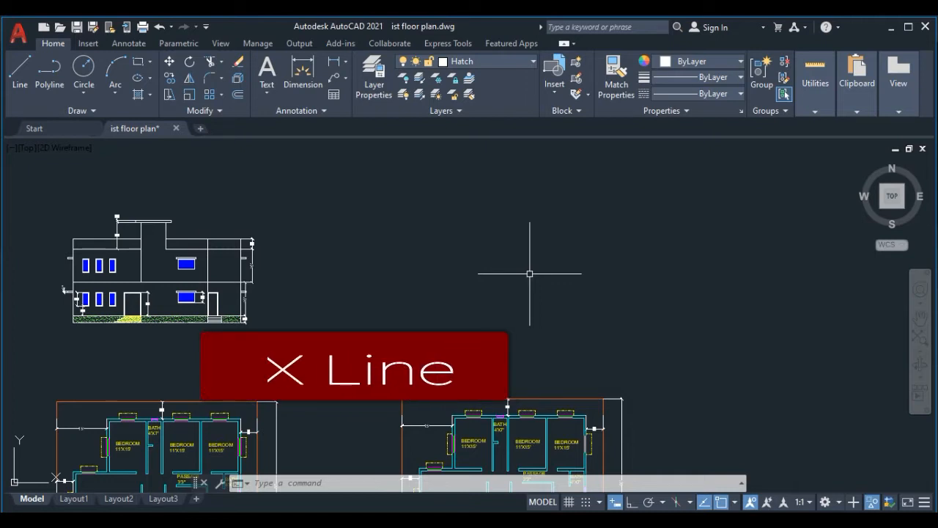
Place a vertical construction line (XLINE) through the balcony's lower-left outer wall corner in the second floor plan.
{"action": "scroll", "coordinate": [530, 273], "scroll_direction": "down", "scroll_amount": 3}
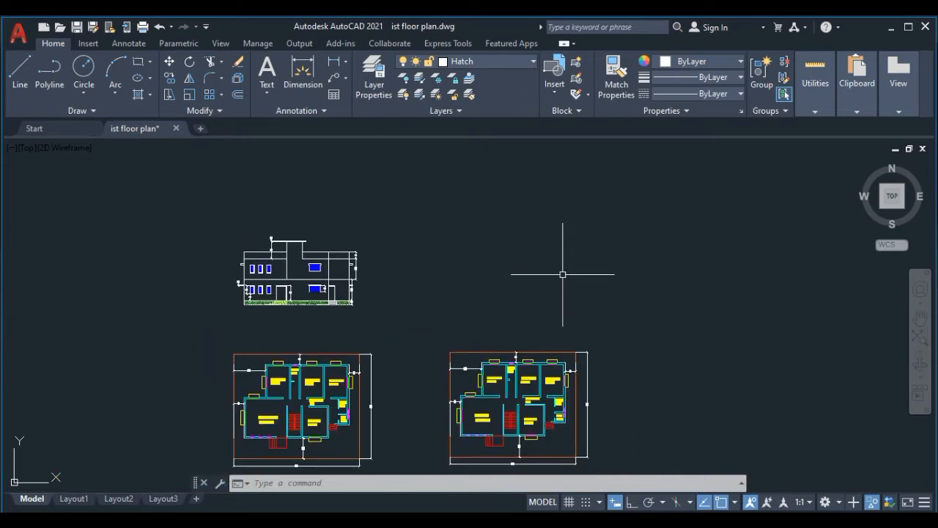
{"action": "scroll", "coordinate": [542, 392], "scroll_direction": "up", "scroll_amount": 5}
{"action": "middle_click_drag", "start_coordinate": [539, 394], "coordinate": [565, 251]}
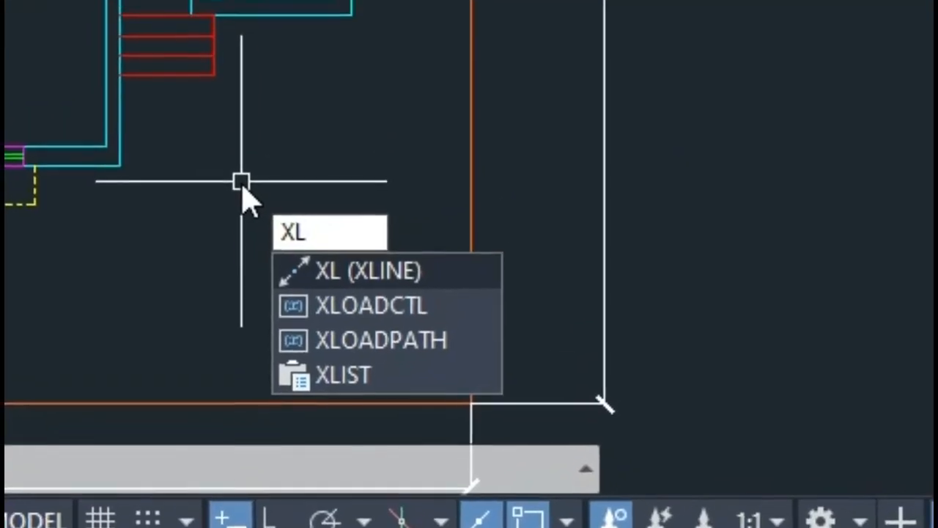
{"action": "key", "text": "Return"}
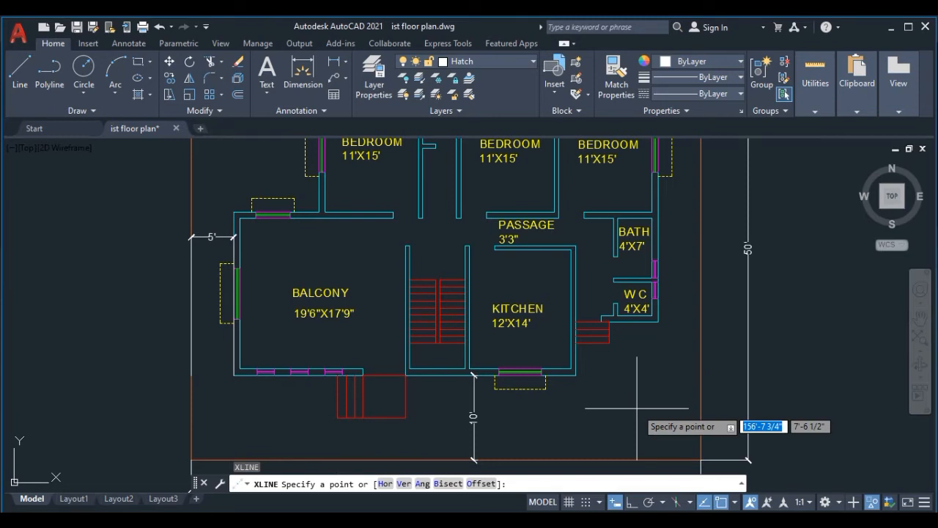
{"action": "type", "text": "v"}
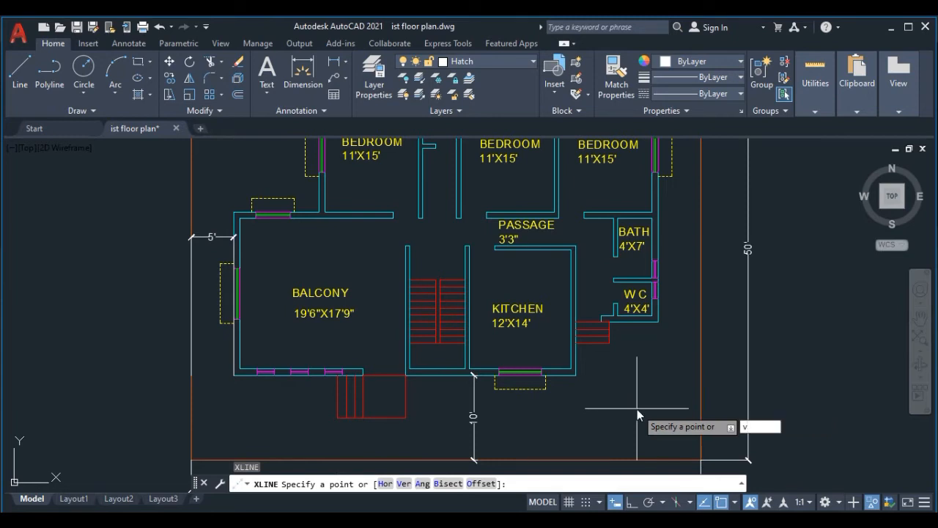
{"action": "key", "text": "Return"}
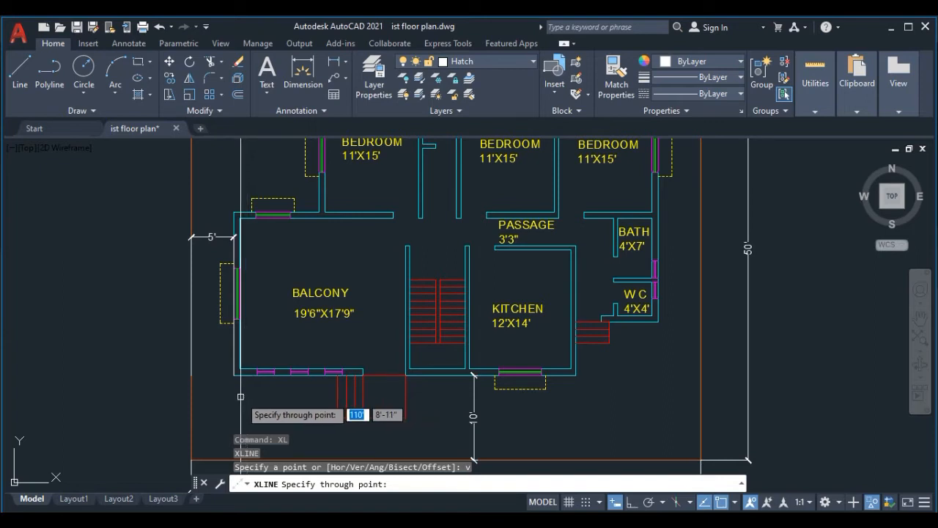
{"action": "scroll", "coordinate": [210, 387], "scroll_direction": "up", "scroll_amount": 4}
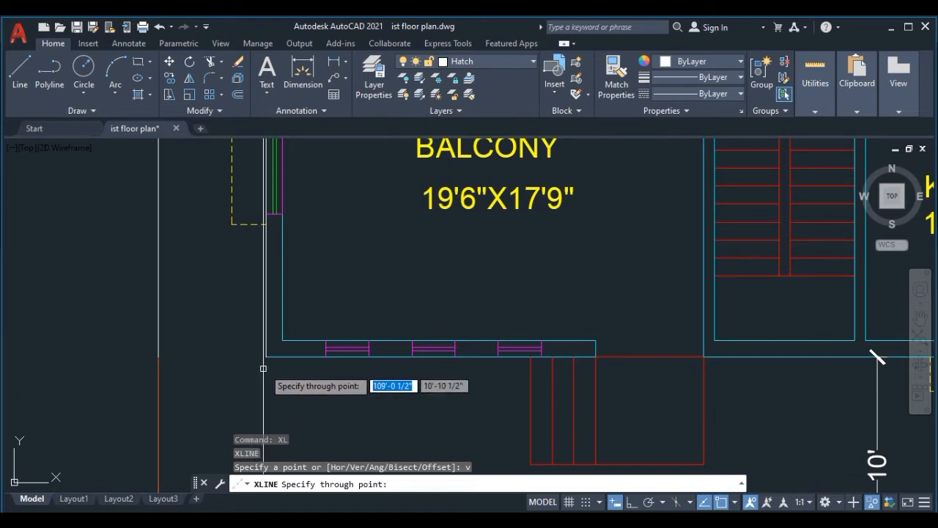
{"action": "left_click", "coordinate": [266, 357]}
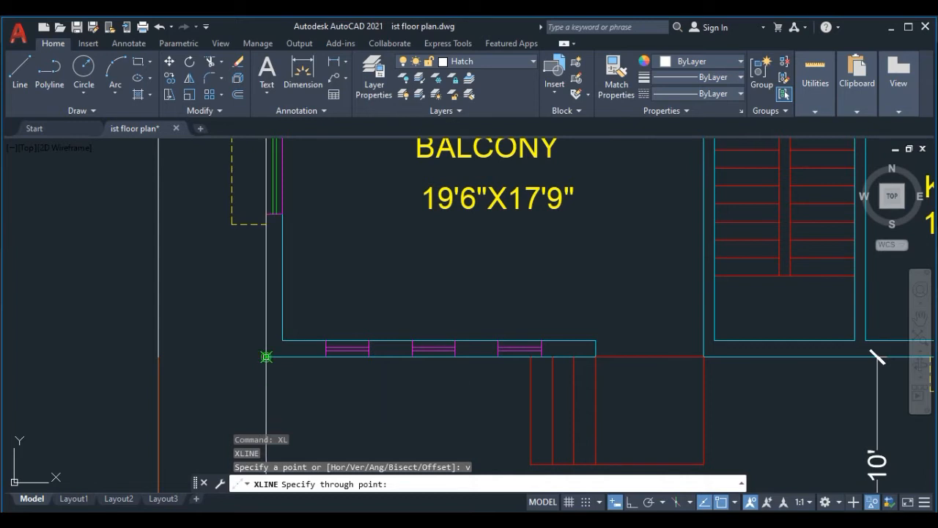
Place vertical construction lines through both ends of the balcony's front wall, the staircase's lower-left outer corner and the kitchen's lower-right outer corner.
{"action": "left_click", "coordinate": [266, 357]}
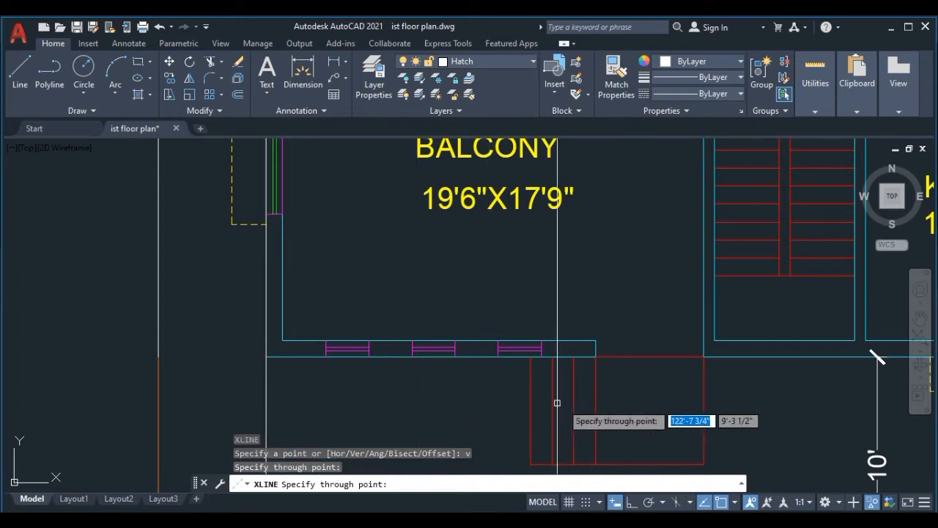
{"action": "left_click", "coordinate": [595, 357]}
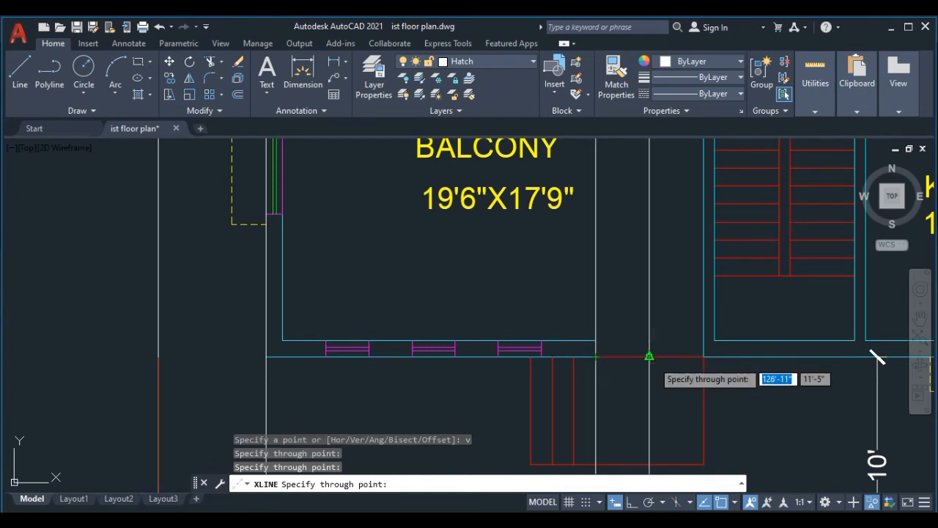
{"action": "scroll", "coordinate": [650, 357], "scroll_direction": "down", "scroll_amount": 2}
{"action": "middle_click_drag", "start_coordinate": [720, 376], "coordinate": [672, 379]}
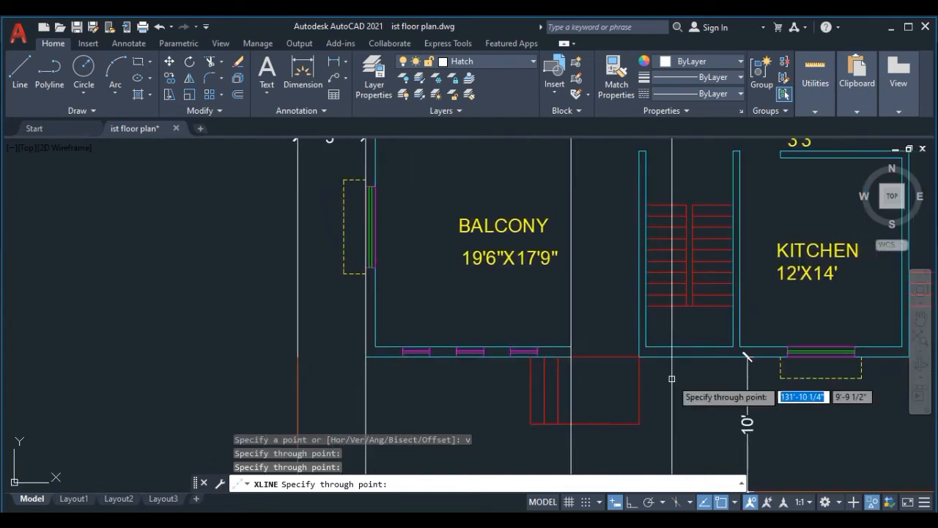
{"action": "scroll", "coordinate": [668, 381], "scroll_direction": "up", "scroll_amount": 2}
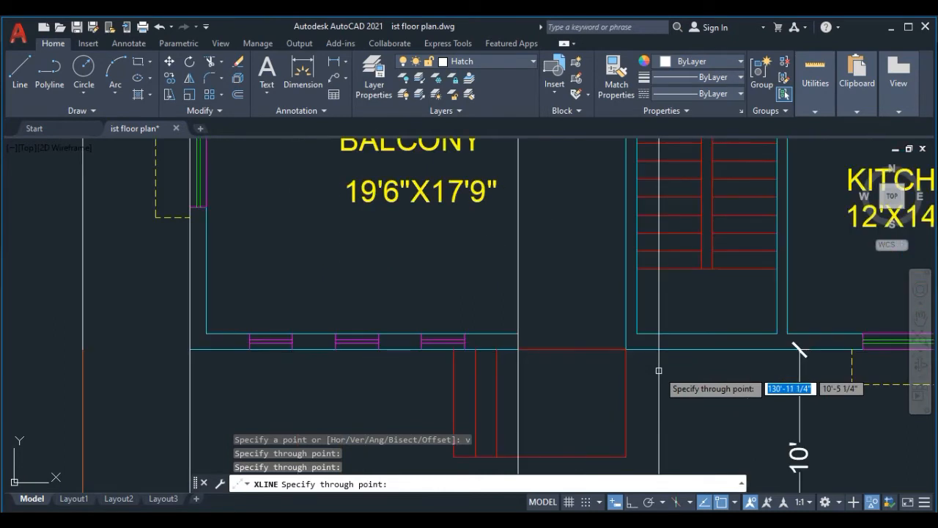
{"action": "scroll", "coordinate": [658, 371], "scroll_direction": "down", "scroll_amount": 4}
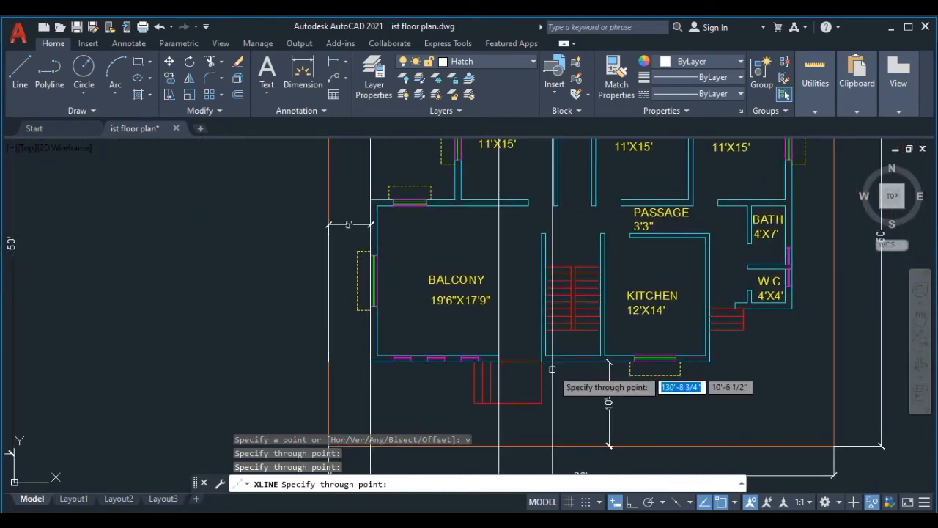
{"action": "scroll", "coordinate": [552, 369], "scroll_direction": "up", "scroll_amount": 2}
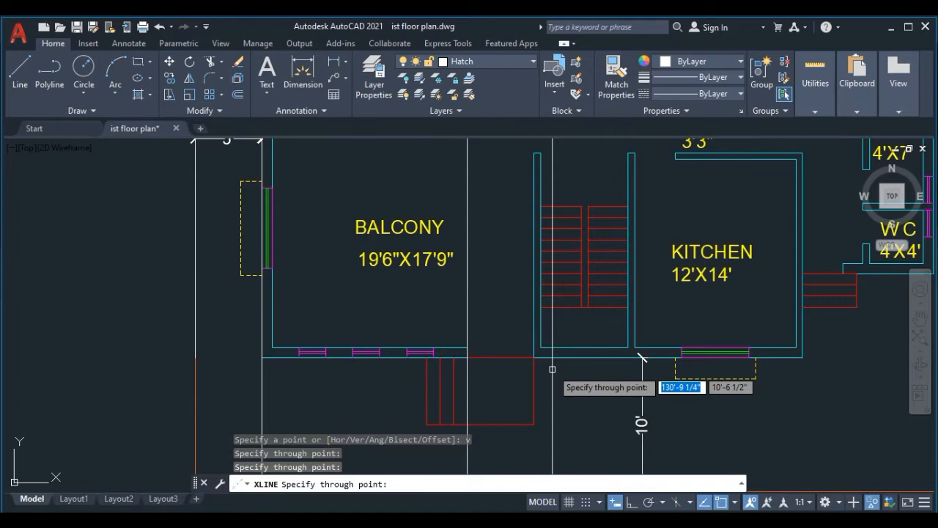
{"action": "scroll", "coordinate": [620, 383], "scroll_direction": "down", "scroll_amount": 2}
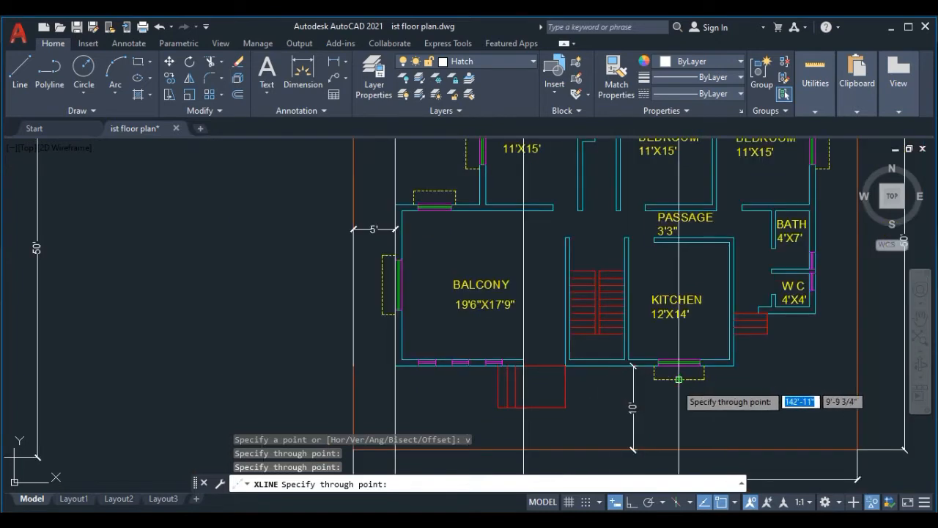
{"action": "middle_click_drag", "start_coordinate": [679, 379], "coordinate": [646, 379]}
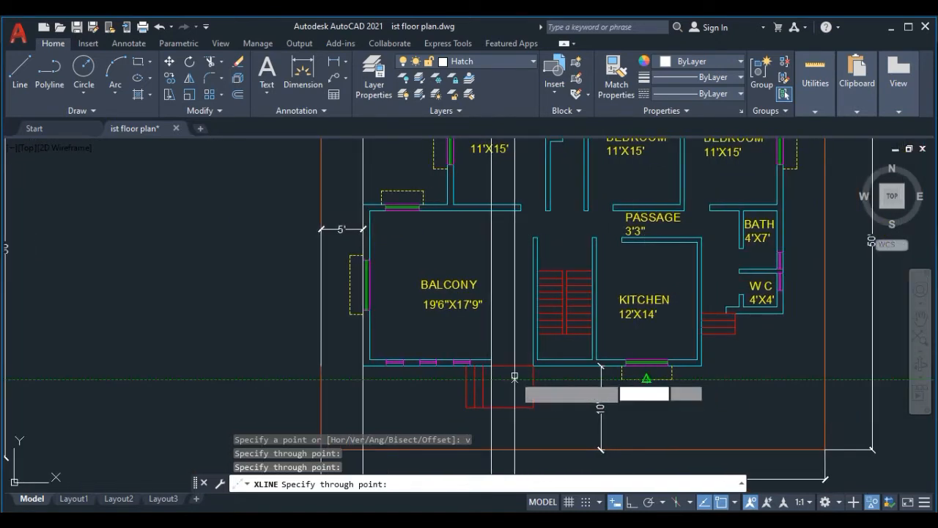
{"action": "scroll", "coordinate": [514, 376], "scroll_direction": "up", "scroll_amount": 2}
{"action": "left_click", "coordinate": [545, 361]}
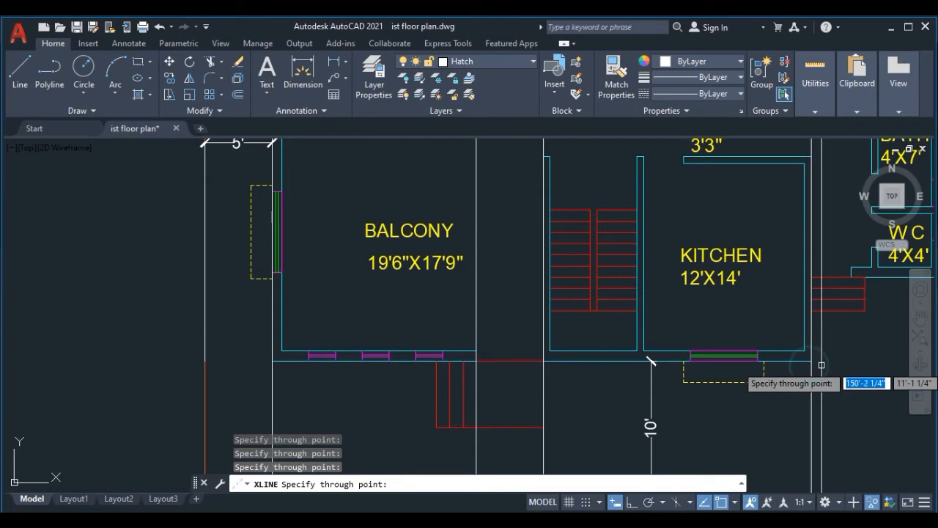
Place a vertical construction line through the WC's lower-right outer wall corner and end the XLINE command.
{"action": "scroll", "coordinate": [822, 364], "scroll_direction": "down", "scroll_amount": 3}
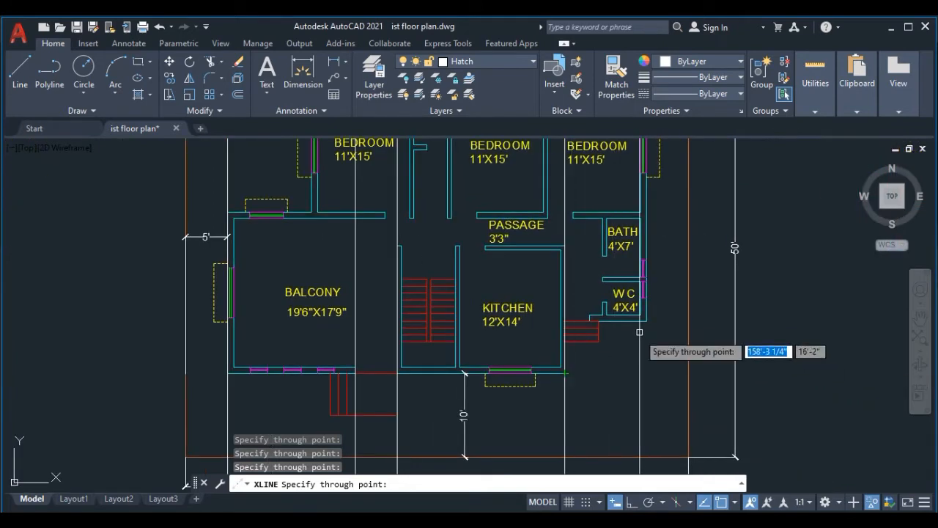
{"action": "left_click", "coordinate": [646, 321]}
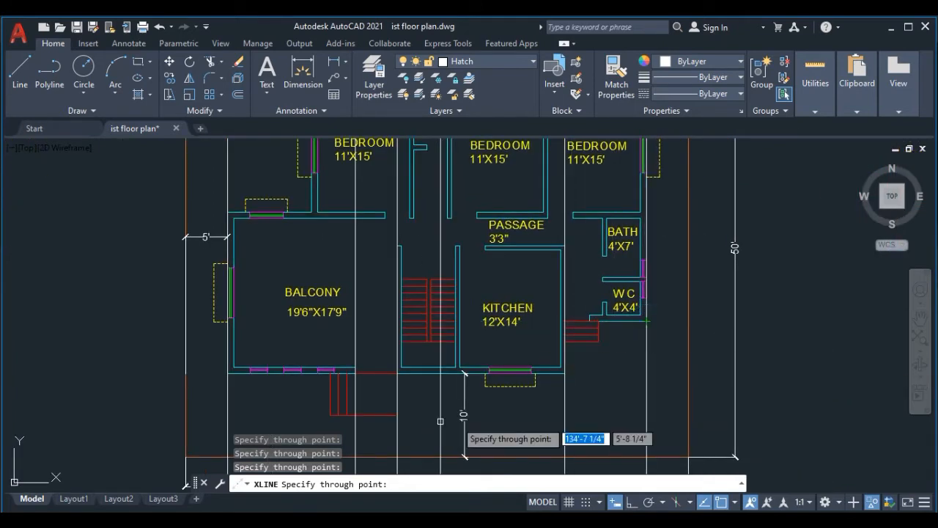
{"action": "left_click", "coordinate": [378, 331]}
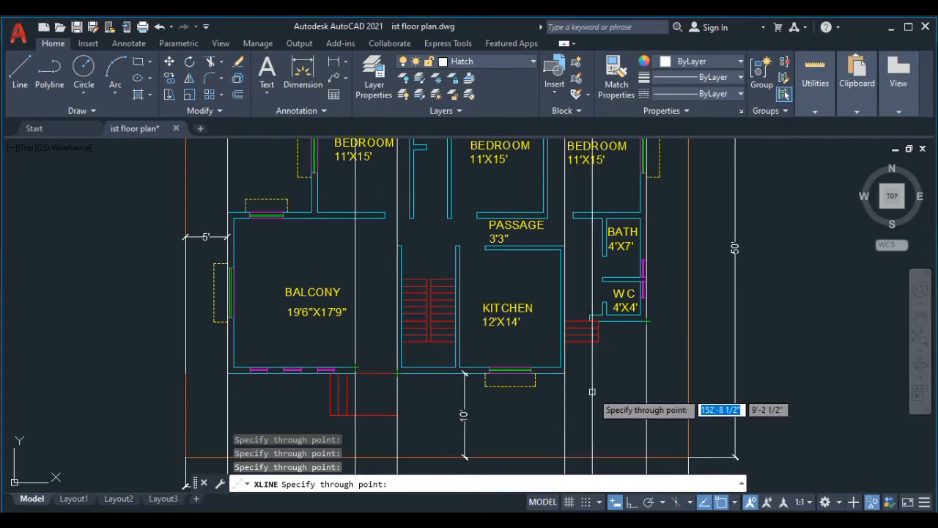
{"action": "scroll", "coordinate": [592, 391], "scroll_direction": "up", "scroll_amount": 2}
{"action": "scroll", "coordinate": [588, 369], "scroll_direction": "down", "scroll_amount": 1}
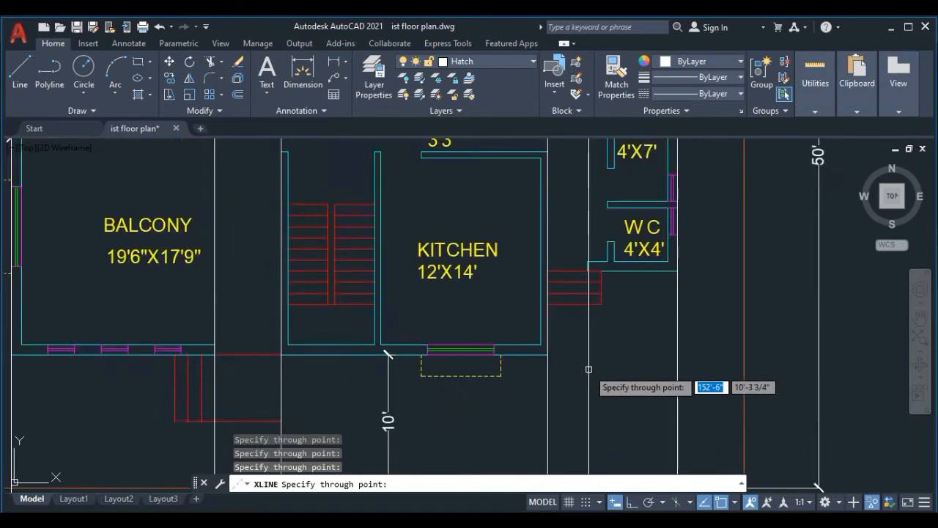
{"action": "scroll", "coordinate": [589, 368], "scroll_direction": "down", "scroll_amount": 4}
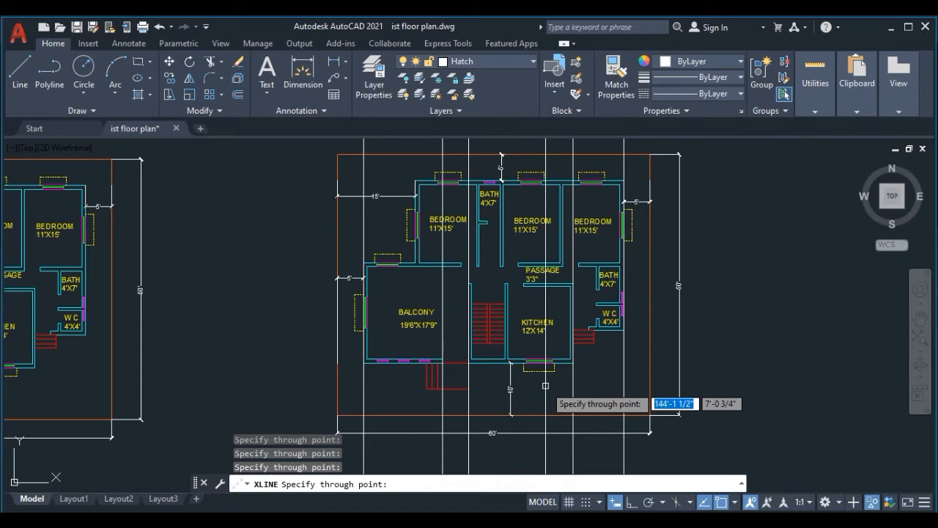
{"action": "scroll", "coordinate": [545, 386], "scroll_direction": "down", "scroll_amount": 4}
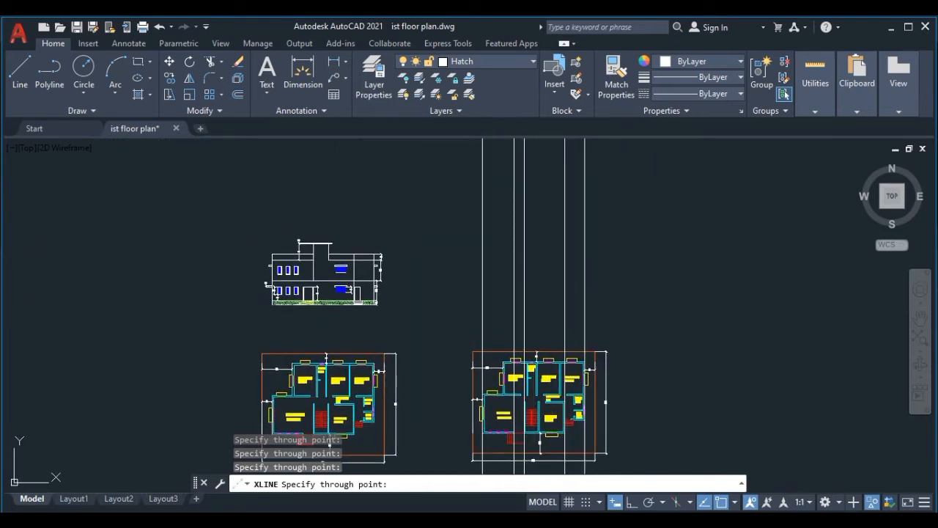
{"action": "key", "text": "Escape"}
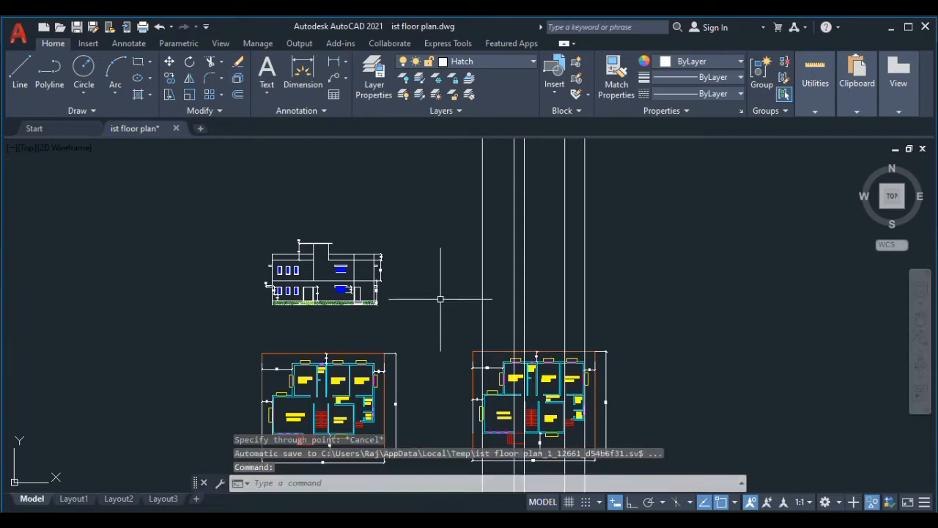
Change the colour of all five vertical construction lines to dark purple (100,33,101).
{"action": "scroll", "coordinate": [449, 293], "scroll_direction": "up", "scroll_amount": 2}
{"action": "scroll", "coordinate": [685, 287], "scroll_direction": "up", "scroll_amount": 2}
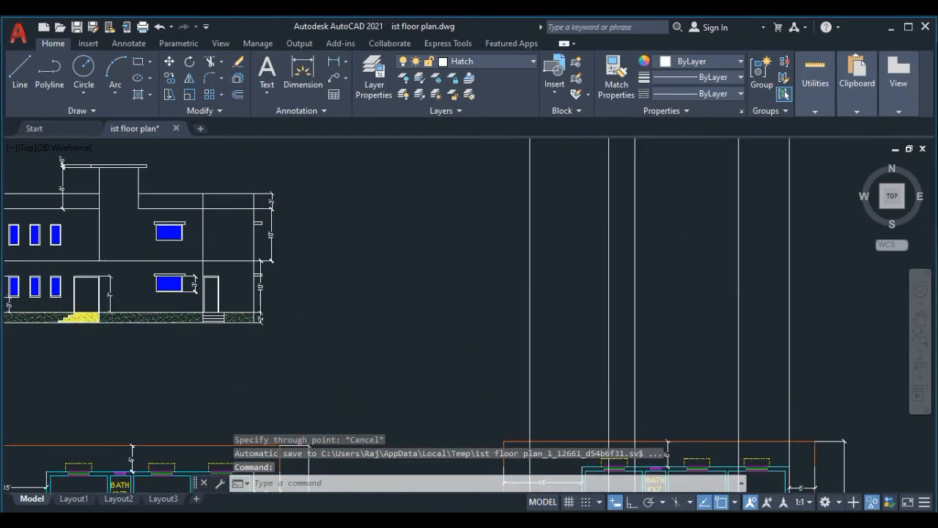
{"action": "scroll", "coordinate": [716, 271], "scroll_direction": "down", "scroll_amount": 2}
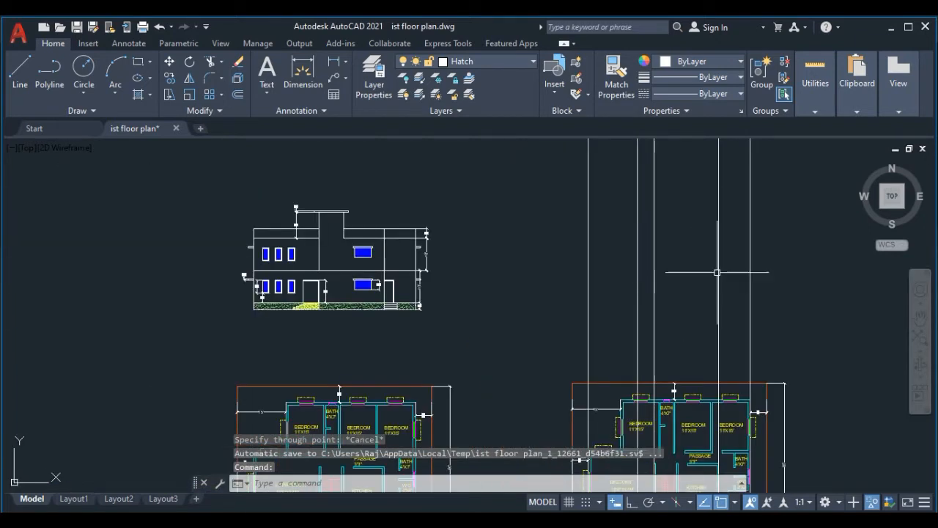
{"action": "left_click", "coordinate": [792, 242]}
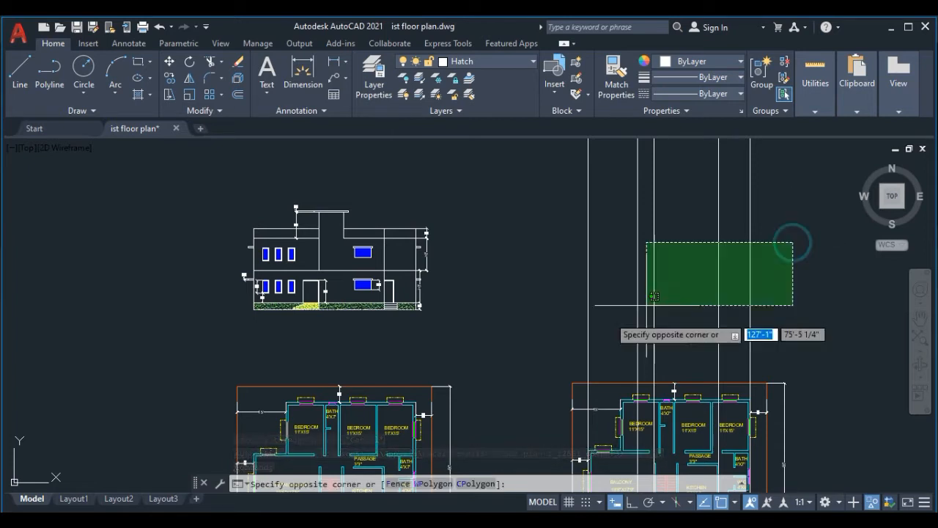
{"action": "left_click", "coordinate": [540, 331]}
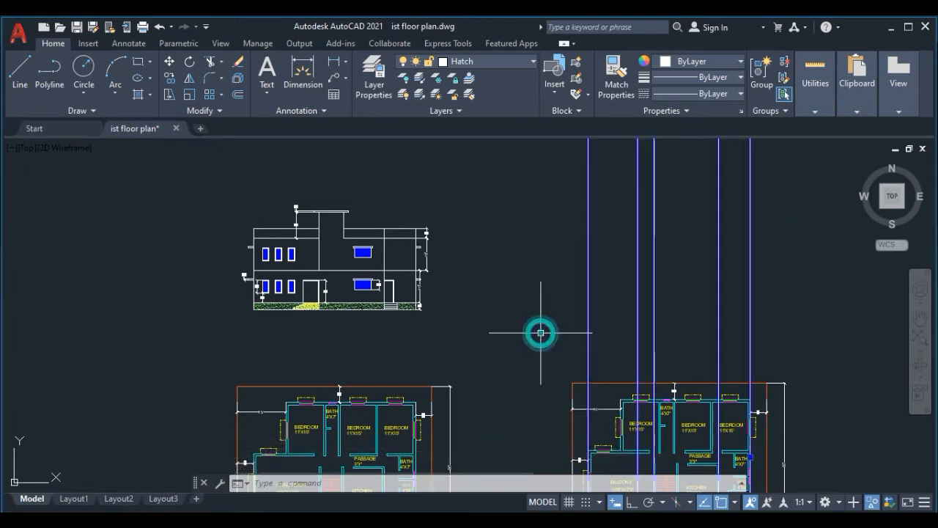
{"action": "left_click", "coordinate": [730, 64]}
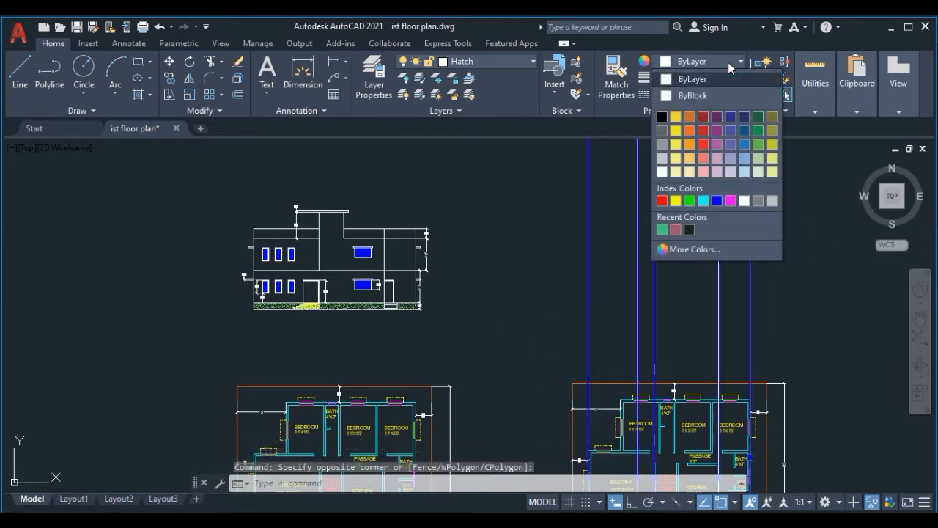
{"action": "left_click", "coordinate": [717, 116]}
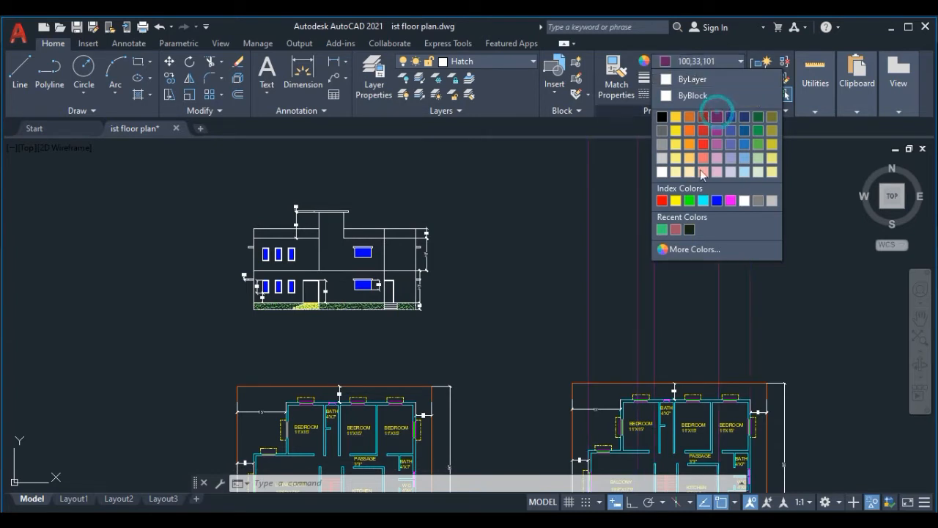
{"action": "key", "text": "Escape"}
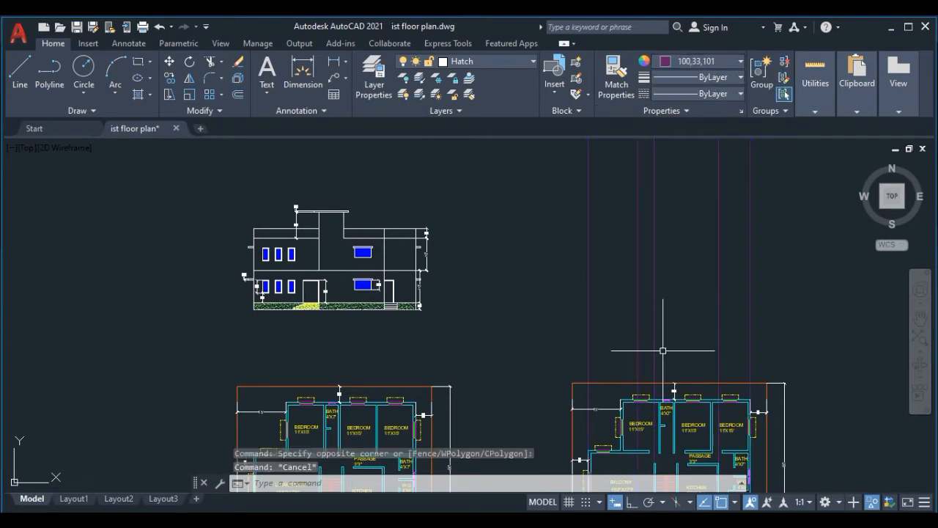
Place a horizontal construction line (XLINE) through the base of the 2' plinth in the dimensioned front elevation, extending across the vertical lines.
{"action": "scroll", "coordinate": [663, 350], "scroll_direction": "up", "scroll_amount": 2}
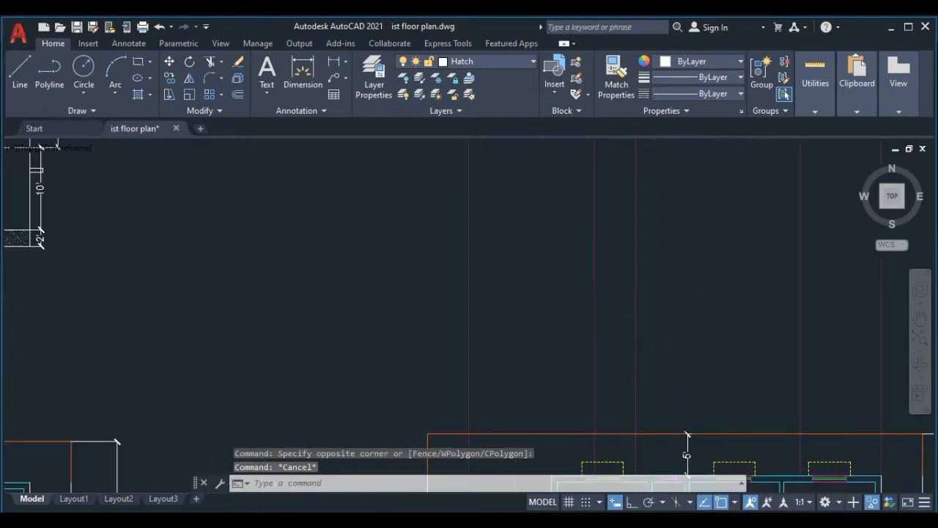
{"action": "scroll", "coordinate": [658, 299], "scroll_direction": "down", "scroll_amount": 1}
{"action": "middle_click_drag", "start_coordinate": [658, 299], "coordinate": [555, 308]}
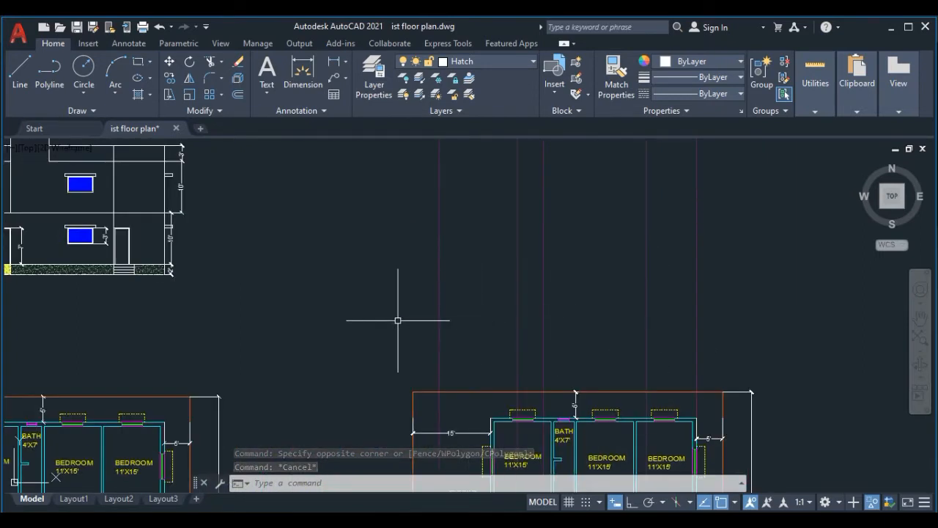
{"action": "type", "text": "XL"}
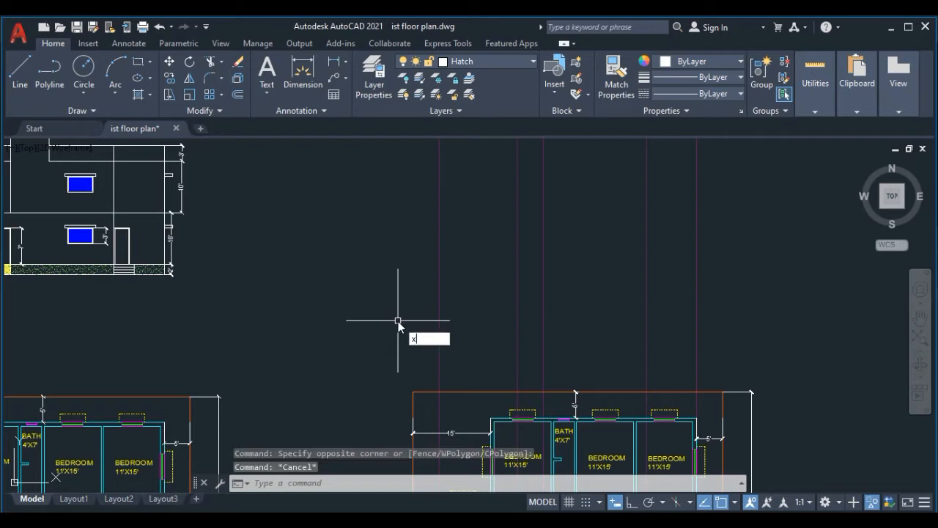
{"action": "key", "text": "Return"}
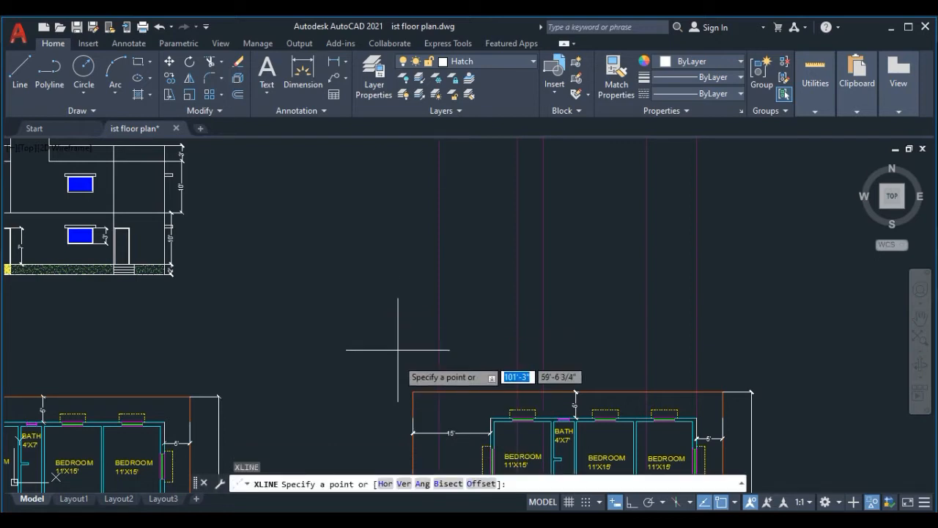
{"action": "left_click", "coordinate": [385, 484]}
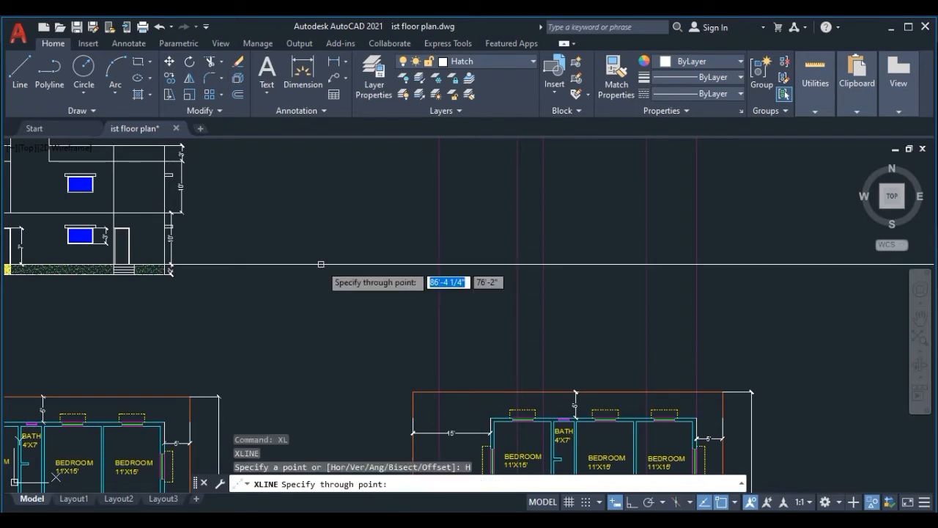
{"action": "middle_click_drag", "start_coordinate": [280, 295], "coordinate": [467, 300]}
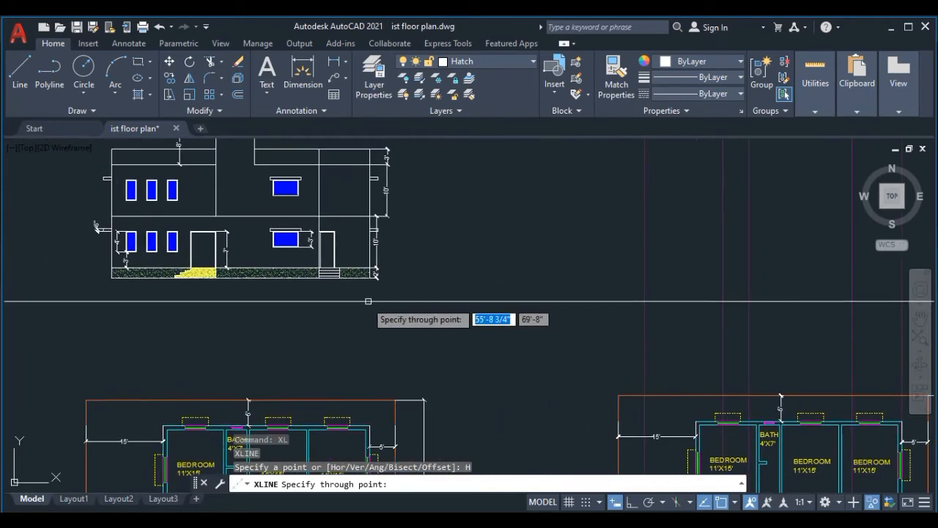
{"action": "scroll", "coordinate": [369, 289], "scroll_direction": "up", "scroll_amount": 4}
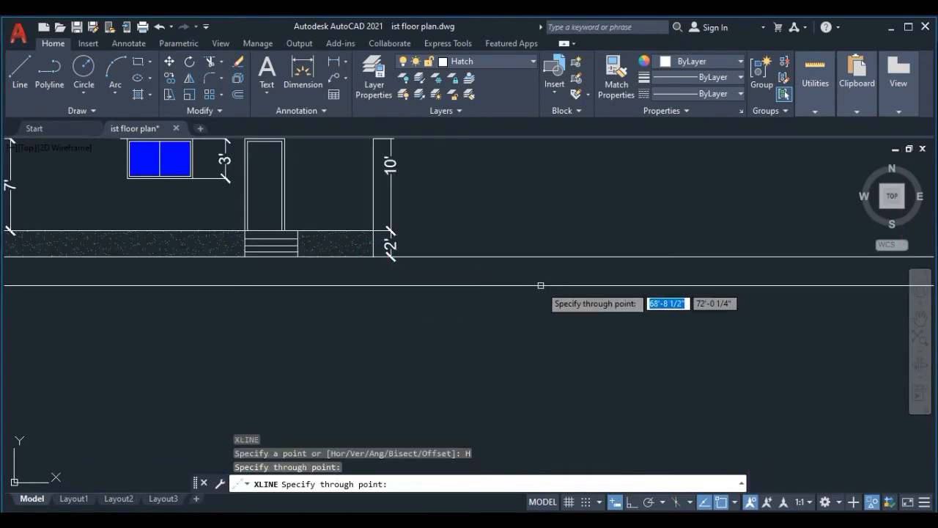
{"action": "scroll", "coordinate": [540, 283], "scroll_direction": "down", "scroll_amount": 2}
{"action": "mouse_move", "coordinate": [681, 303]}
{"action": "middle_mouse_down"}
{"action": "mouse_move", "coordinate": [653, 299]}
{"action": "mouse_move", "coordinate": [497, 361]}
{"action": "middle_mouse_up"}
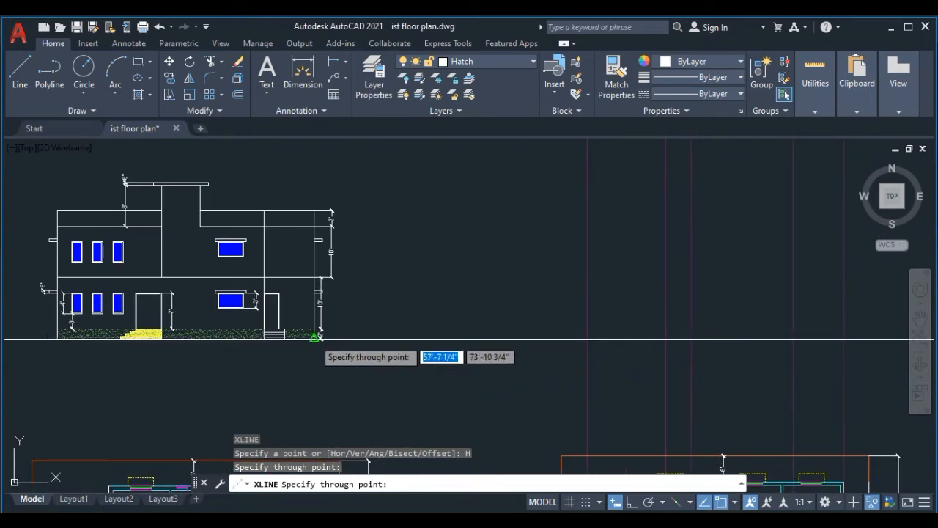
{"action": "scroll", "coordinate": [311, 337], "scroll_direction": "up", "scroll_amount": 4}
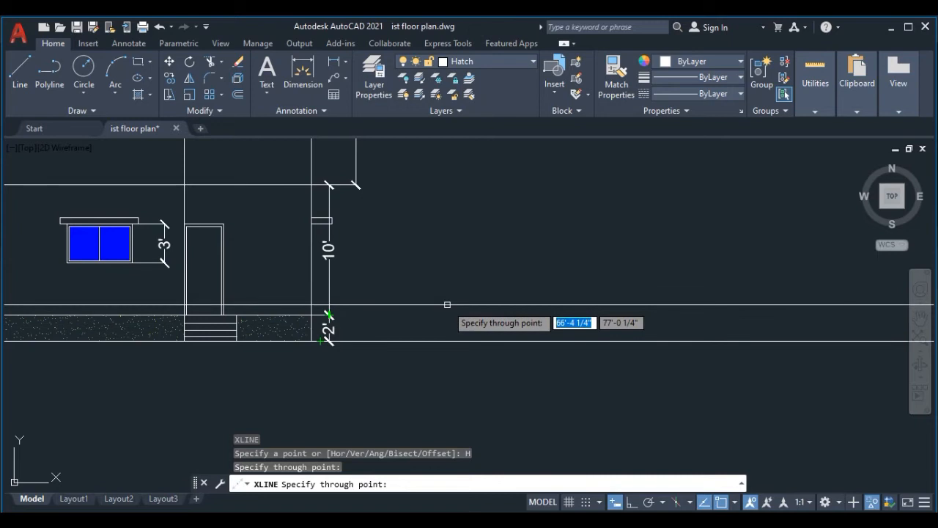
{"action": "scroll", "coordinate": [446, 306], "scroll_direction": "down", "scroll_amount": 5}
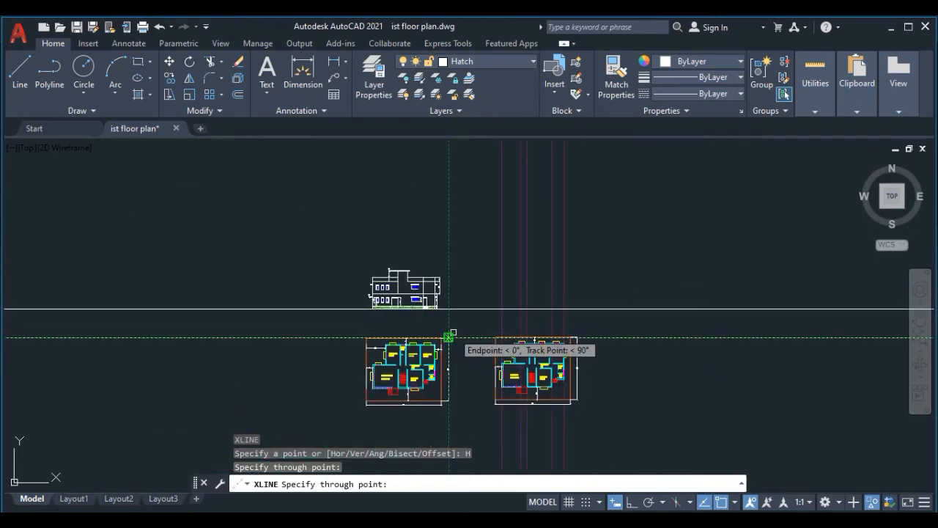
{"action": "key", "text": "Escape"}
Change the colour of the horizontal construction line at the plinth base to dark purple (100,33,101).
{"action": "scroll", "coordinate": [494, 310], "scroll_direction": "up", "scroll_amount": 6}
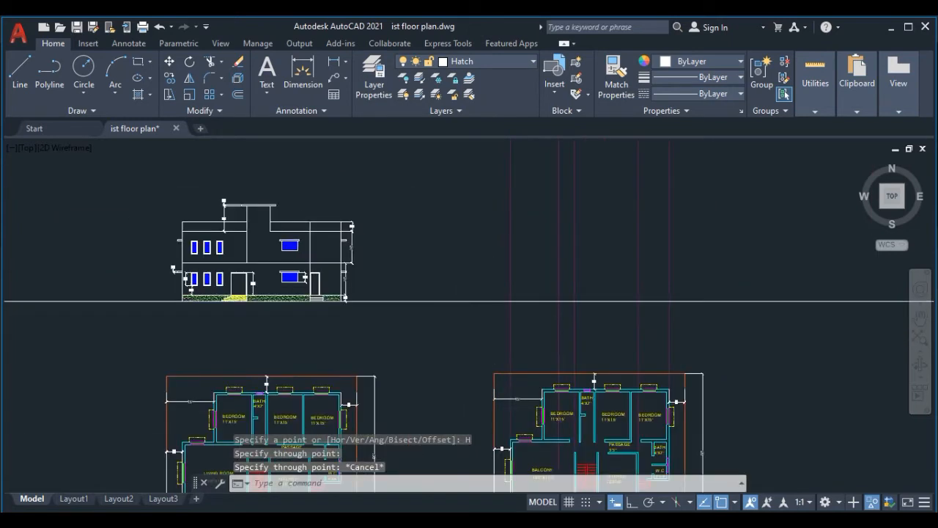
{"action": "left_click", "coordinate": [496, 289]}
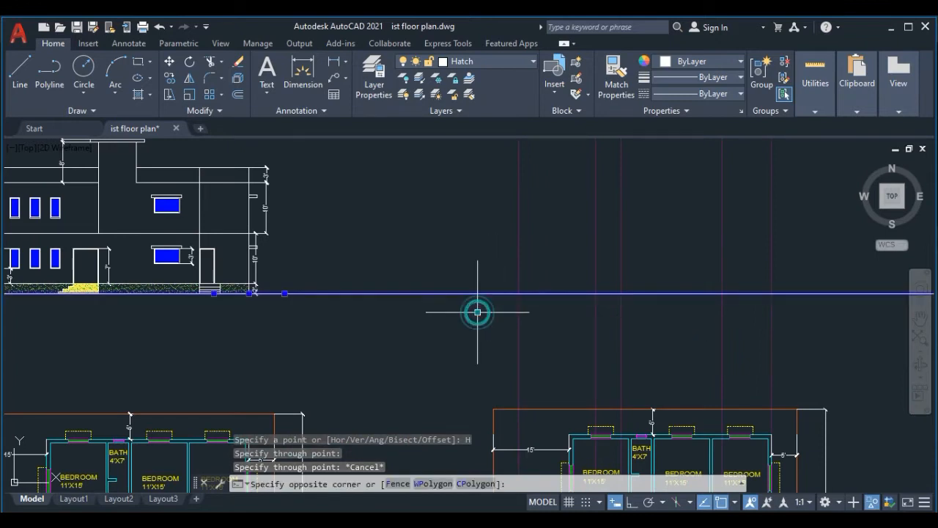
{"action": "left_click", "coordinate": [477, 310]}
{"action": "left_click", "coordinate": [717, 61]}
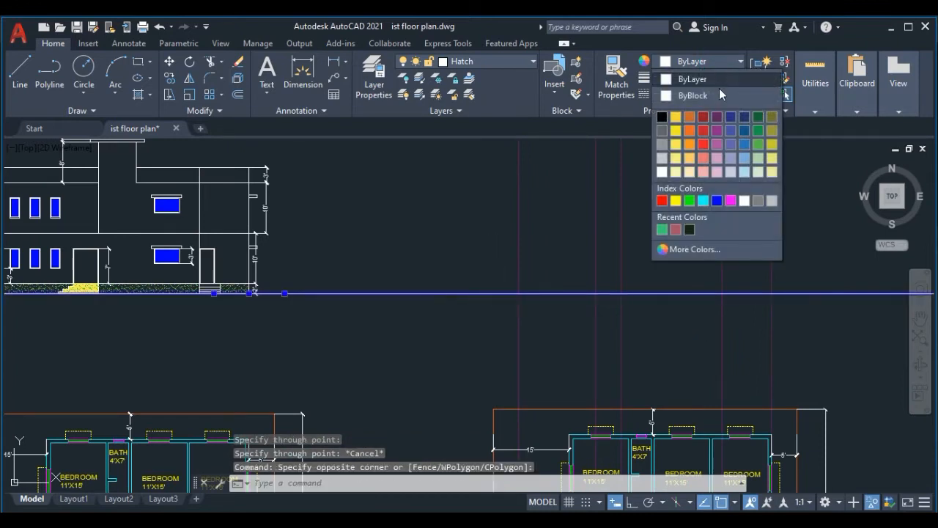
{"action": "left_click", "coordinate": [716, 115]}
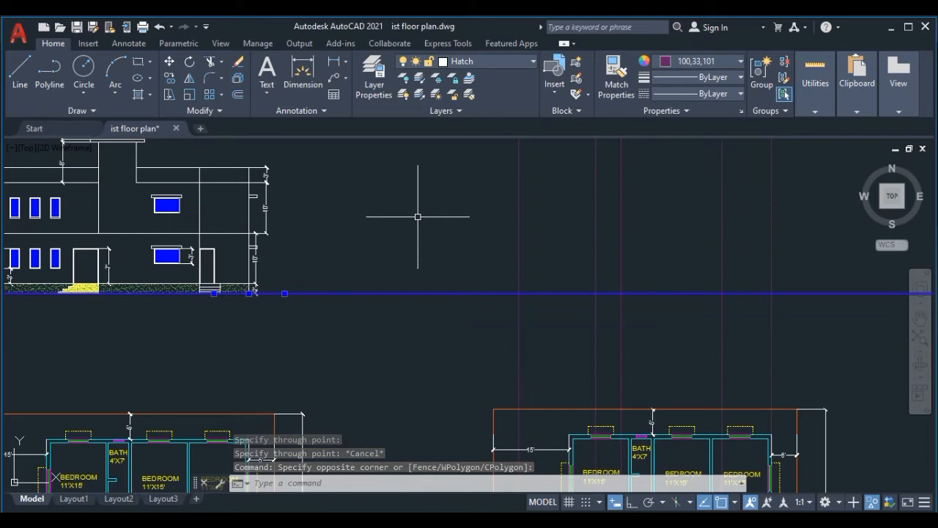
{"action": "key", "text": "Escape"}
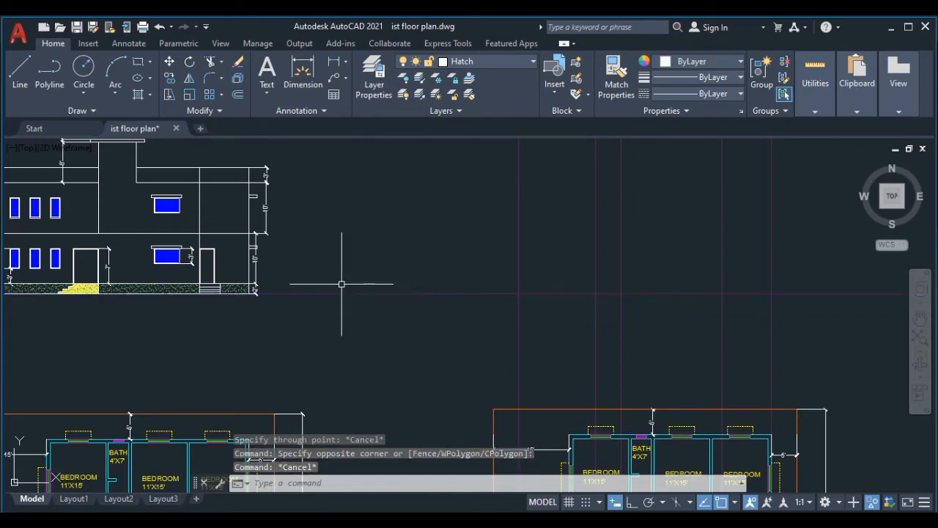
Offset the horizontal base construction line 2' upward to mark the top of the plinth.
{"action": "middle_click_drag", "start_coordinate": [306, 278], "coordinate": [389, 276]}
{"action": "scroll", "coordinate": [363, 280], "scroll_direction": "up", "scroll_amount": 4}
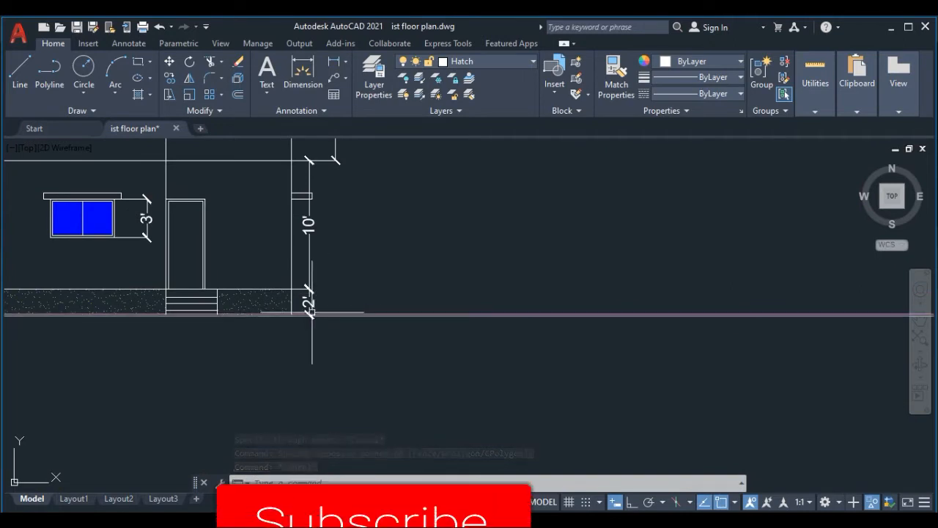
{"action": "scroll", "coordinate": [317, 310], "scroll_direction": "down", "scroll_amount": 2}
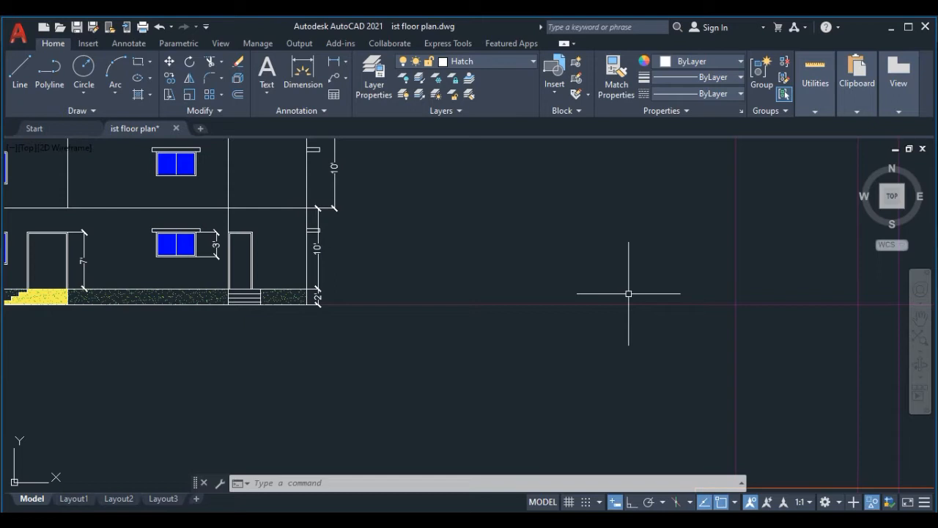
{"action": "key", "text": "Return"}
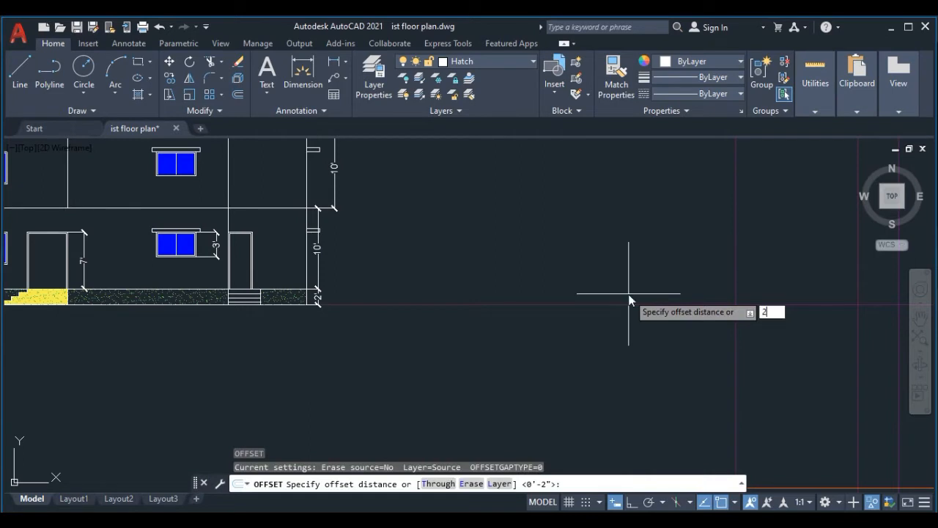
{"action": "key", "text": "Return"}
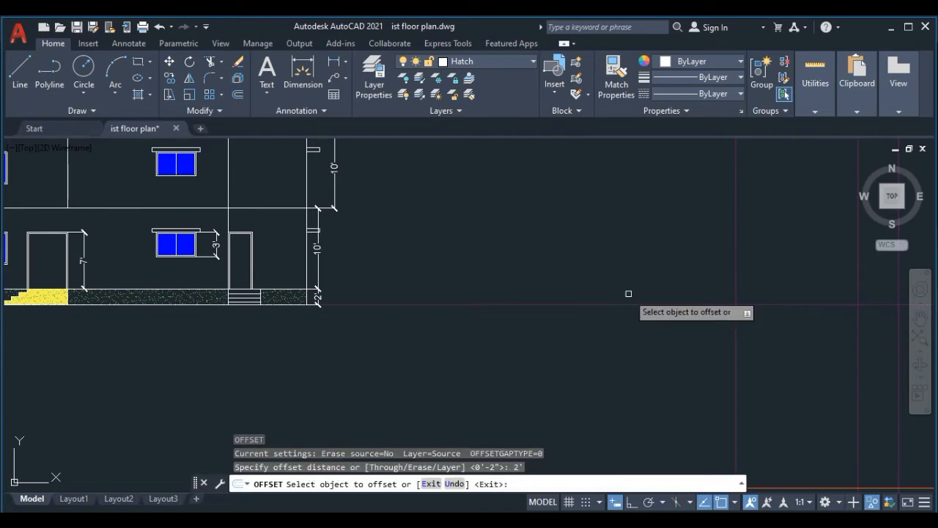
{"action": "scroll", "coordinate": [691, 296], "scroll_direction": "up", "scroll_amount": 3}
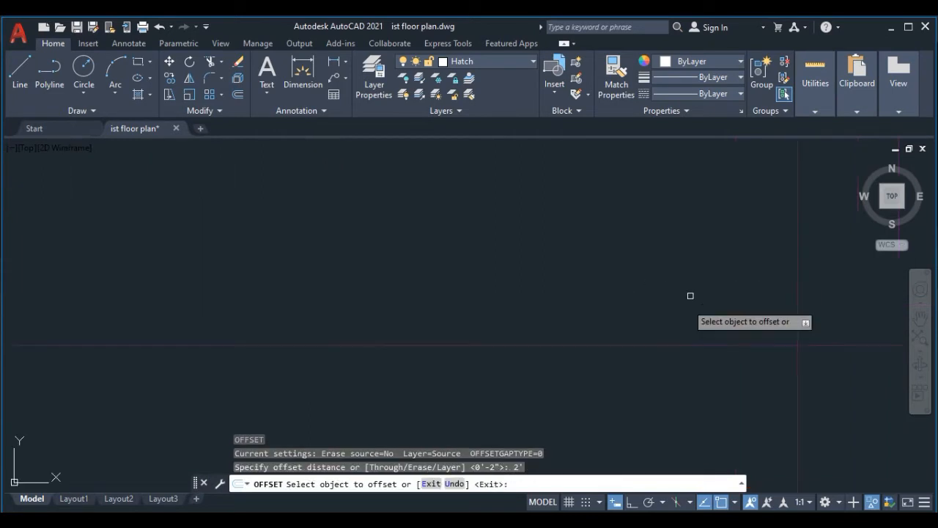
{"action": "left_click", "coordinate": [678, 345]}
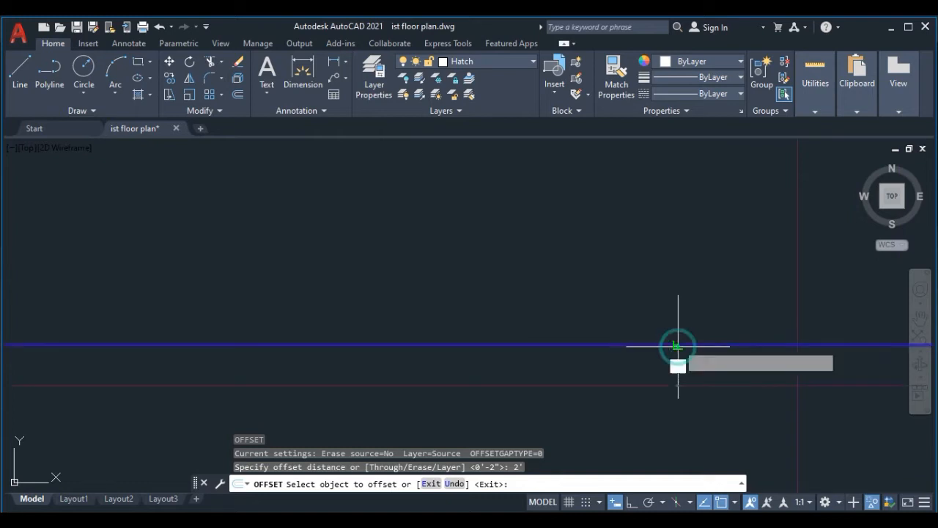
{"action": "left_click", "coordinate": [685, 208]}
{"action": "scroll", "coordinate": [683, 210], "scroll_direction": "down", "scroll_amount": 3}
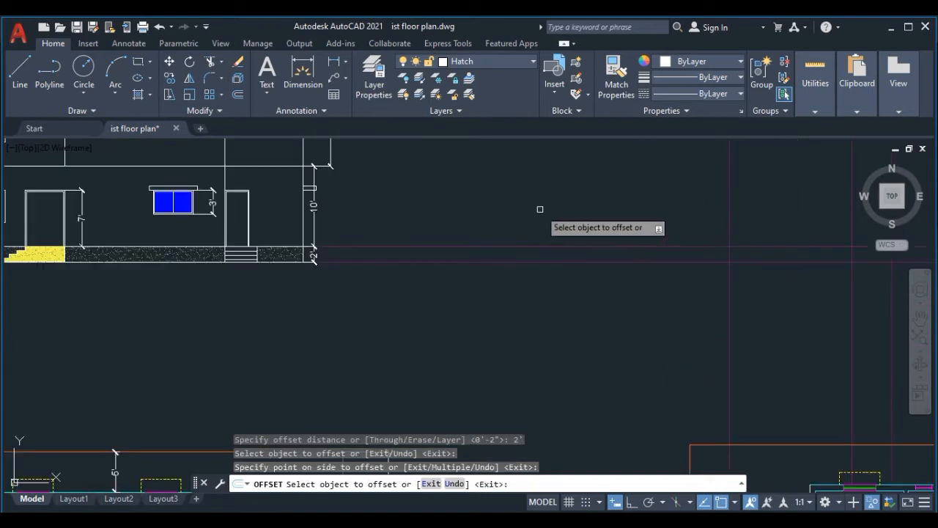
Offset the plinth-top construction line 10' upward for the ground-floor height and end the OFFSET command.
{"action": "scroll", "coordinate": [335, 315], "scroll_direction": "up", "scroll_amount": 4}
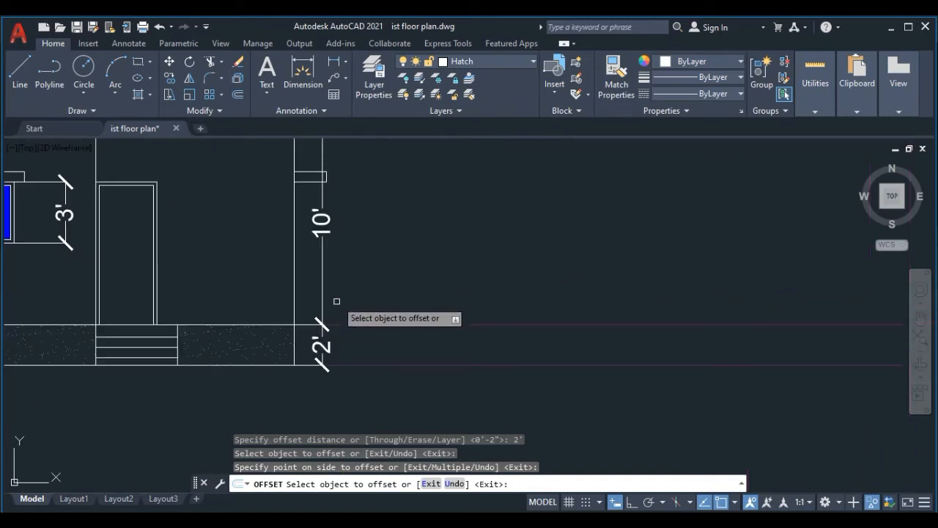
{"action": "scroll", "coordinate": [341, 236], "scroll_direction": "down", "scroll_amount": 2}
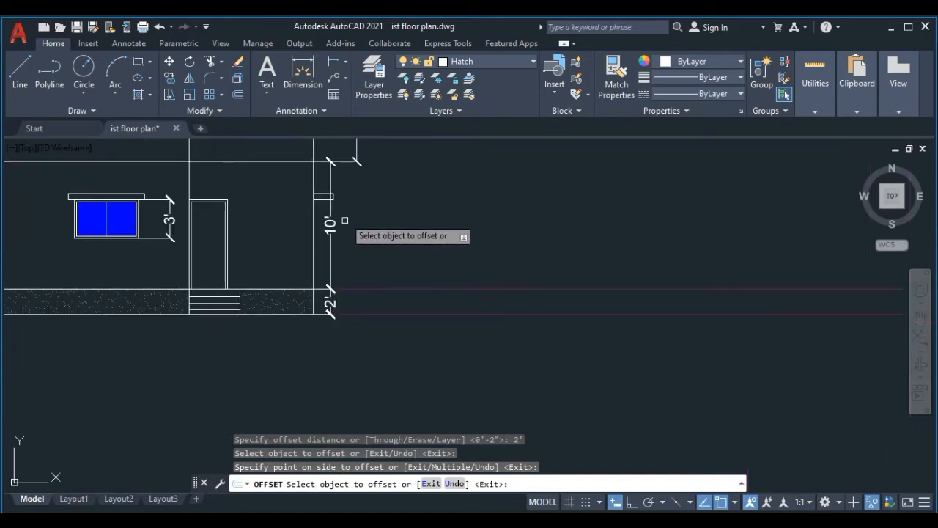
{"action": "scroll", "coordinate": [513, 217], "scroll_direction": "down", "scroll_amount": 2}
{"action": "scroll", "coordinate": [539, 212], "scroll_direction": "down", "scroll_amount": 3}
{"action": "middle_click_drag", "start_coordinate": [697, 262], "coordinate": [536, 293]}
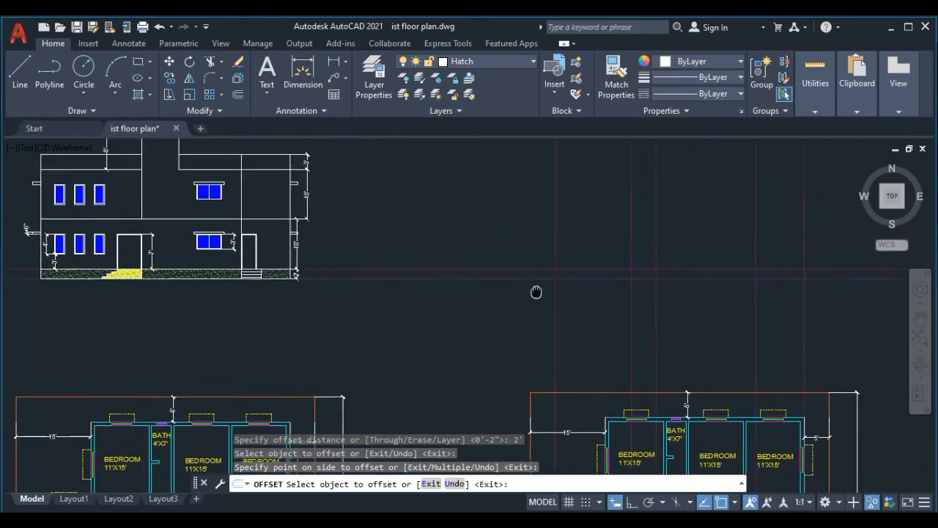
{"action": "scroll", "coordinate": [544, 279], "scroll_direction": "up", "scroll_amount": 3}
{"action": "scroll", "coordinate": [545, 279], "scroll_direction": "up", "scroll_amount": 3}
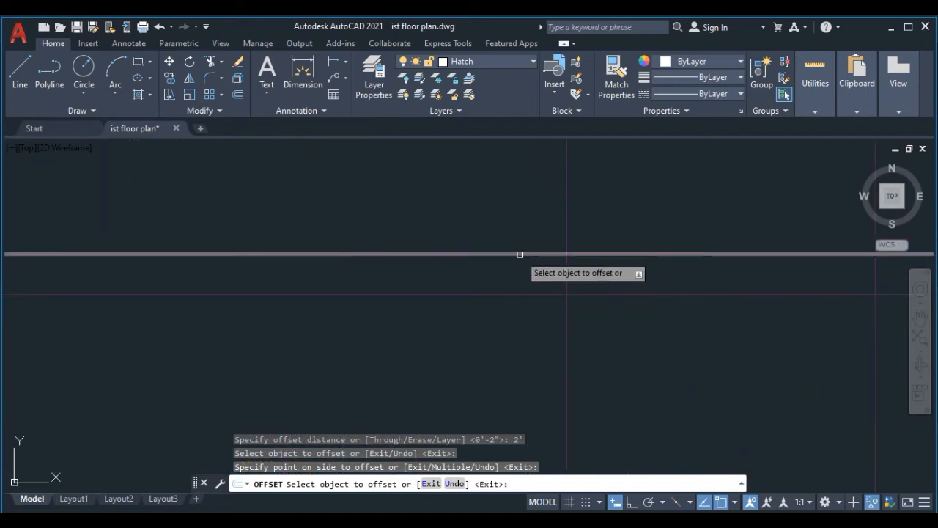
{"action": "left_click", "coordinate": [520, 255]}
{"action": "scroll", "coordinate": [524, 234], "scroll_direction": "up", "scroll_amount": 3}
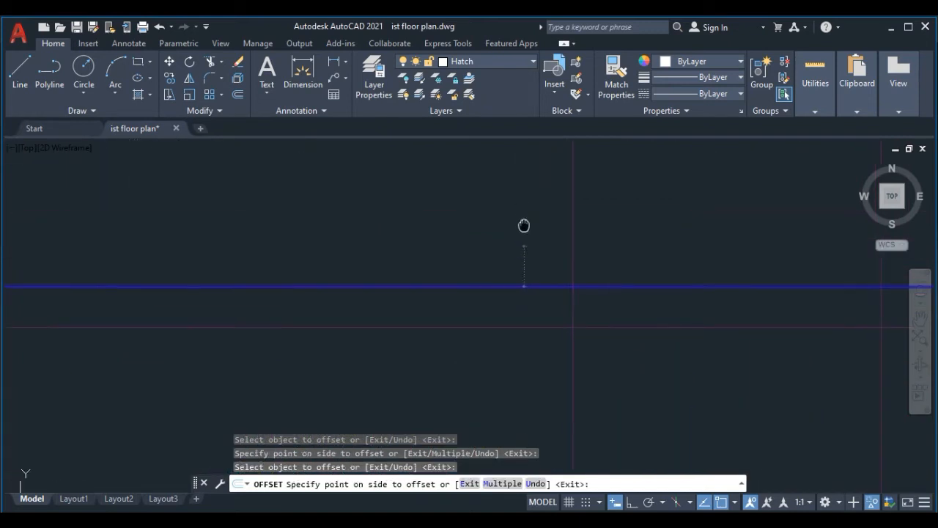
{"action": "type", "text": "10'"}
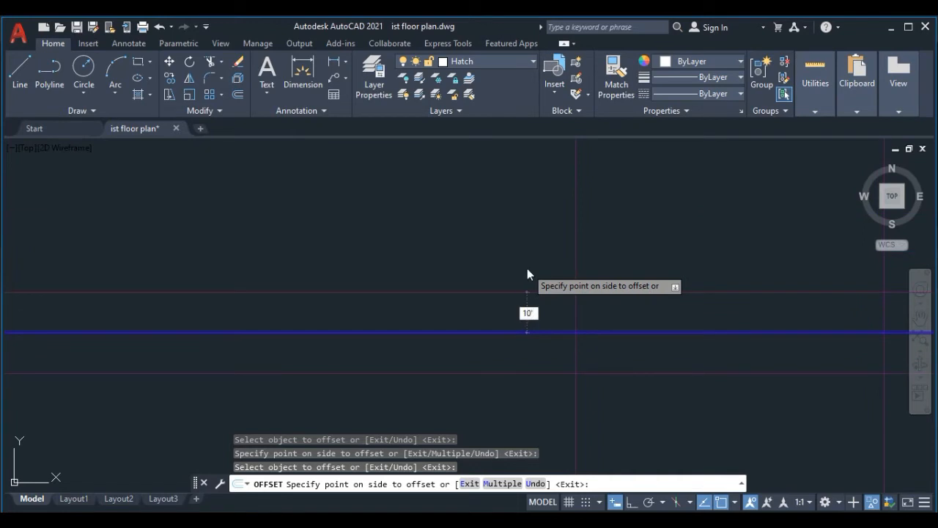
{"action": "key", "text": "Return"}
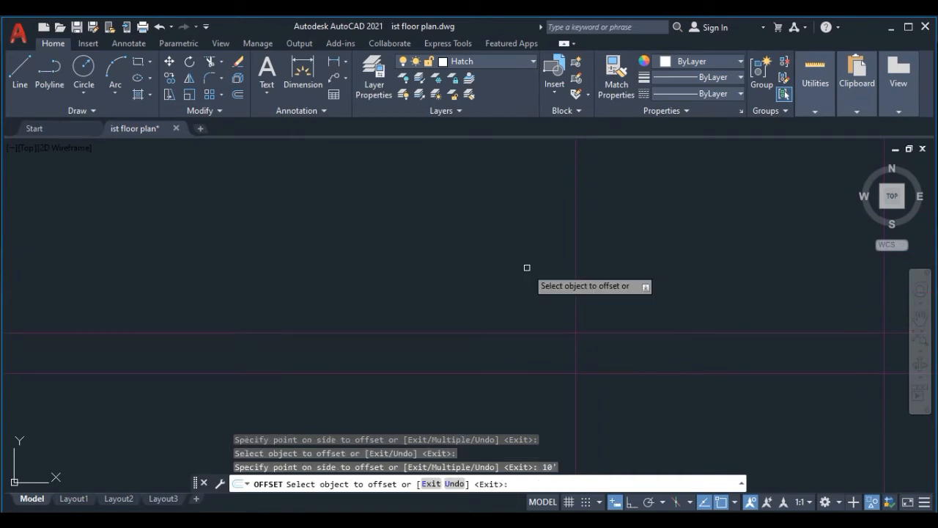
{"action": "scroll", "coordinate": [526, 268], "scroll_direction": "down", "scroll_amount": 3}
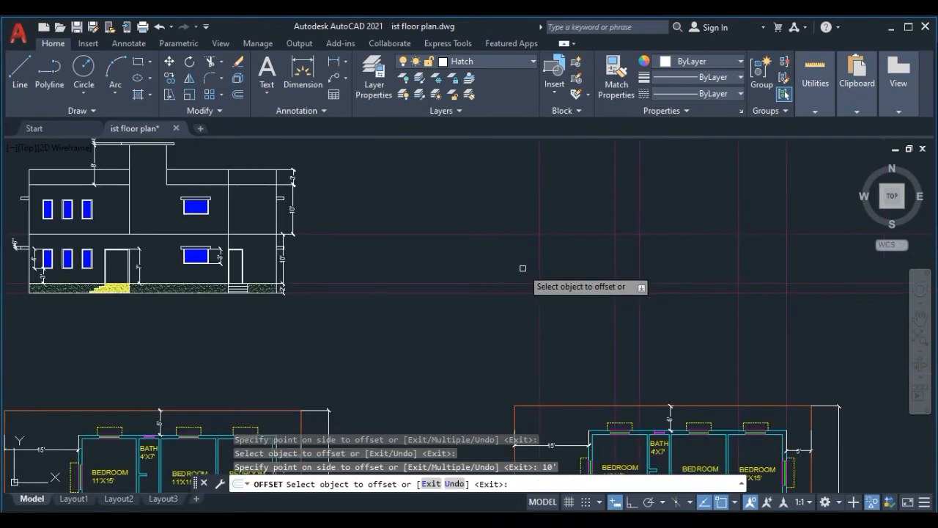
{"action": "key", "text": "Escape"}
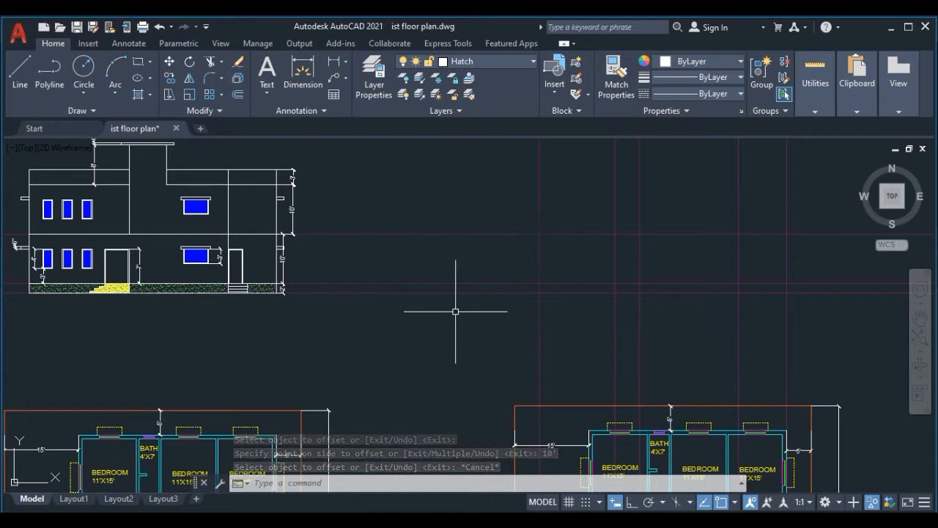
Trim the horizontal lines between the dimensioned elevation and the leftmost vertical line, and the vertical lines between the base line and the floor plan.
{"action": "type", "text": "tr"}
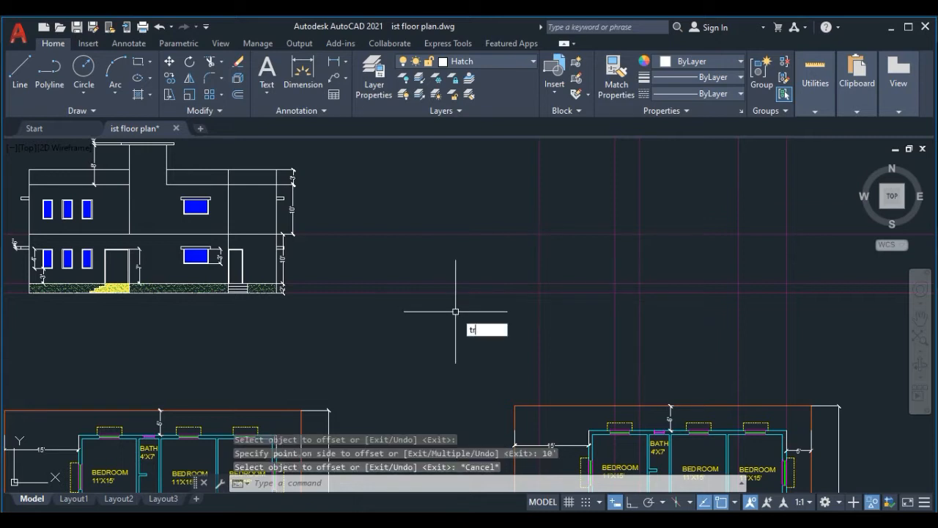
{"action": "key", "text": "Return"}
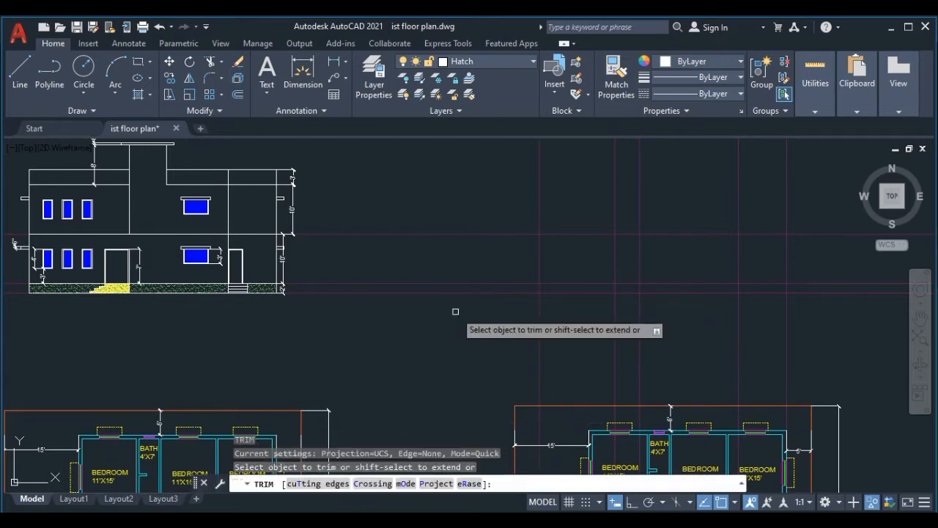
{"action": "left_click", "coordinate": [456, 224]}
{"action": "left_click", "coordinate": [385, 328]}
{"action": "key", "text": "Return"}
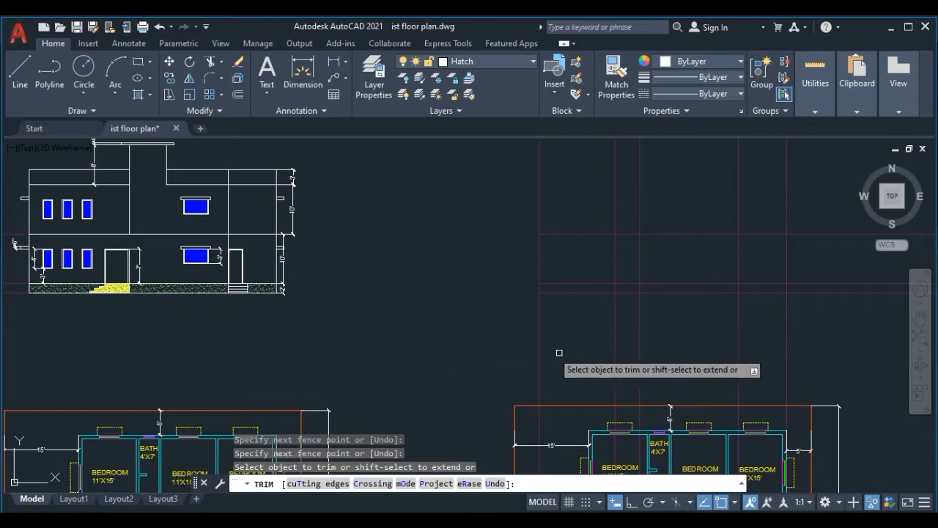
{"action": "left_click", "coordinate": [841, 349]}
{"action": "left_click", "coordinate": [535, 400]}
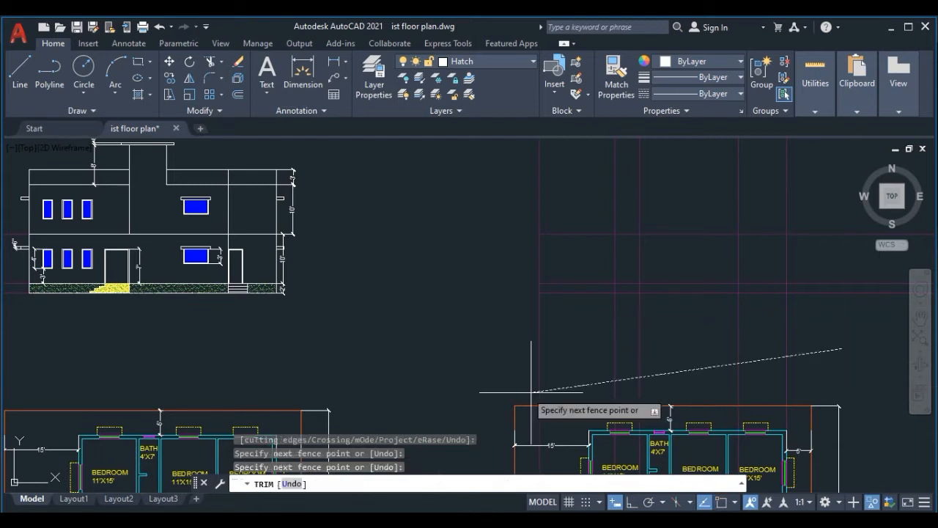
{"action": "key", "text": "Return"}
Trim the horizontal lines beyond the rightmost vertical line and the vertical lines above the ground-floor top line, then end the TRIM command.
{"action": "middle_click_drag", "start_coordinate": [679, 339], "coordinate": [576, 395]}
{"action": "left_click", "coordinate": [836, 228]}
{"action": "right_click", "coordinate": [796, 359]}
{"action": "left_click", "coordinate": [743, 229]}
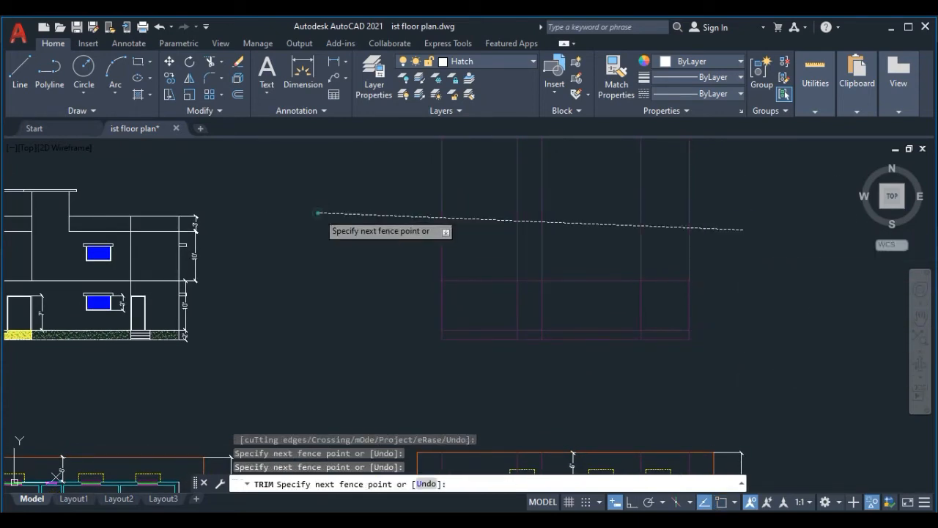
{"action": "left_click", "coordinate": [326, 220]}
{"action": "right_click", "coordinate": [323, 218]}
{"action": "middle_click_drag", "start_coordinate": [669, 403], "coordinate": [662, 281]}
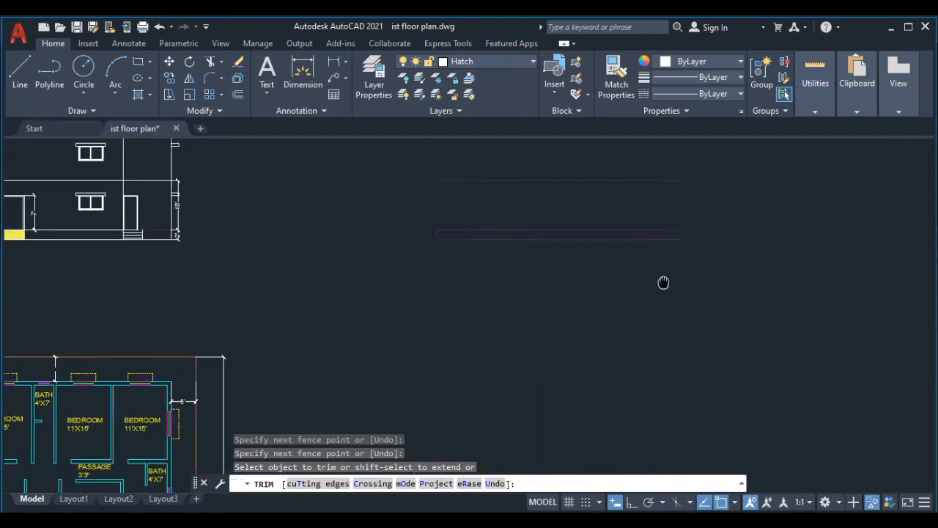
{"action": "scroll", "coordinate": [663, 282], "scroll_direction": "down", "scroll_amount": 4}
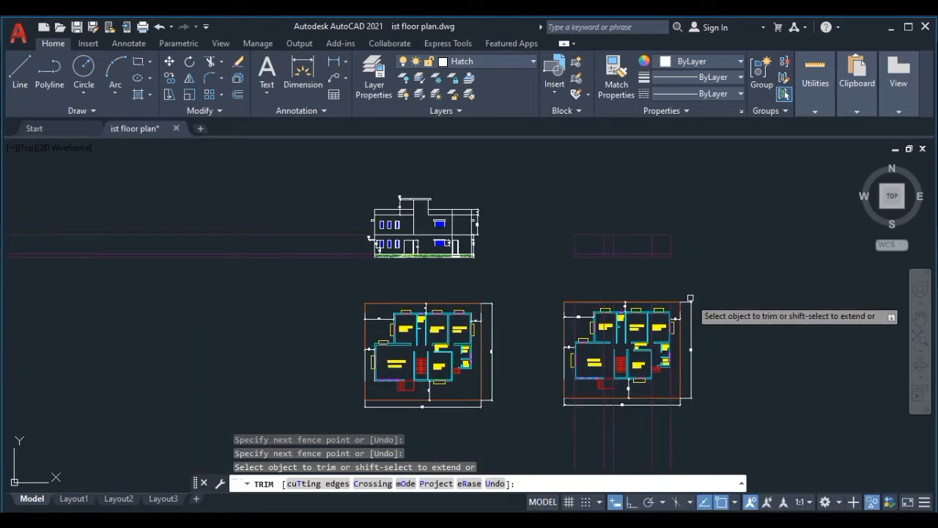
{"action": "key", "text": "Escape"}
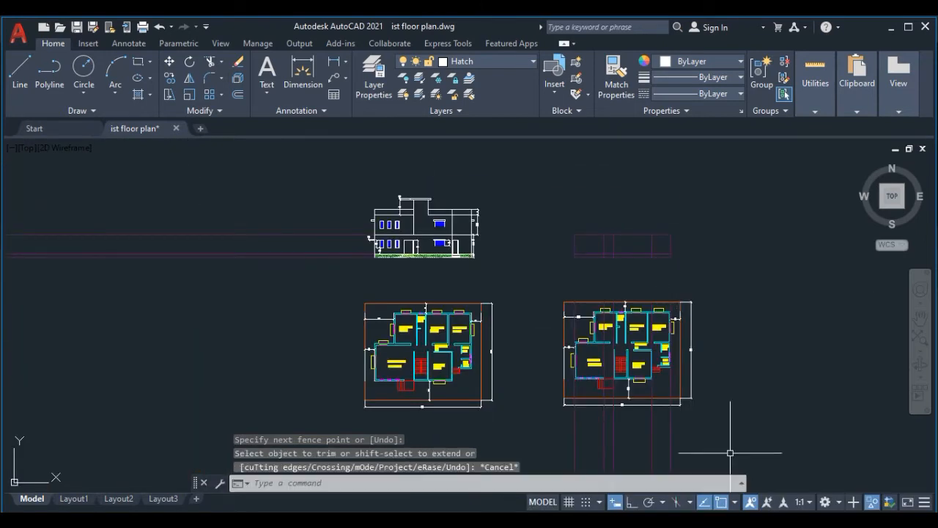
Erase the five leftover vertical construction lines that run through and below the balcony floor plan.
{"action": "scroll", "coordinate": [689, 429], "scroll_direction": "up", "scroll_amount": 4}
{"action": "mouse_move", "coordinate": [616, 411]}
{"action": "middle_mouse_down"}
{"action": "mouse_move", "coordinate": [616, 257]}
{"action": "mouse_move", "coordinate": [618, 267]}
{"action": "middle_mouse_up"}
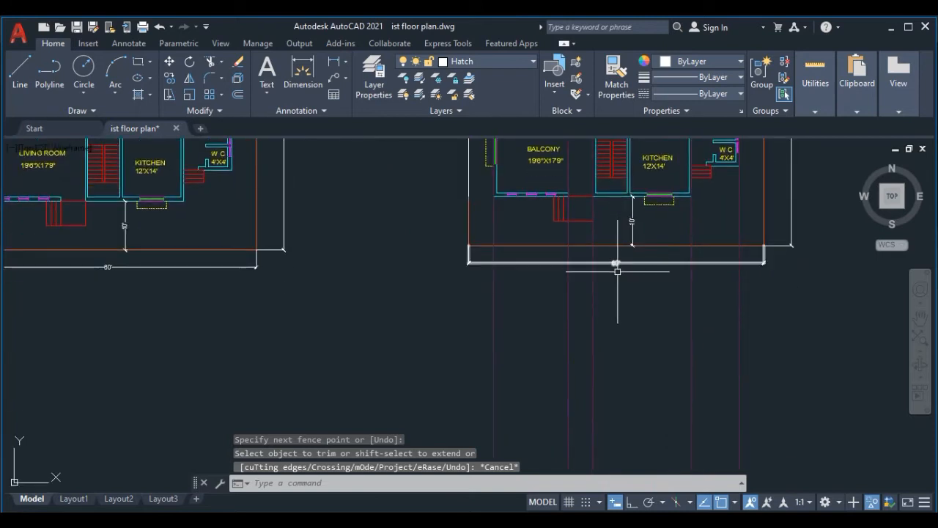
{"action": "scroll", "coordinate": [618, 268], "scroll_direction": "up", "scroll_amount": 2}
{"action": "left_click", "coordinate": [848, 316]}
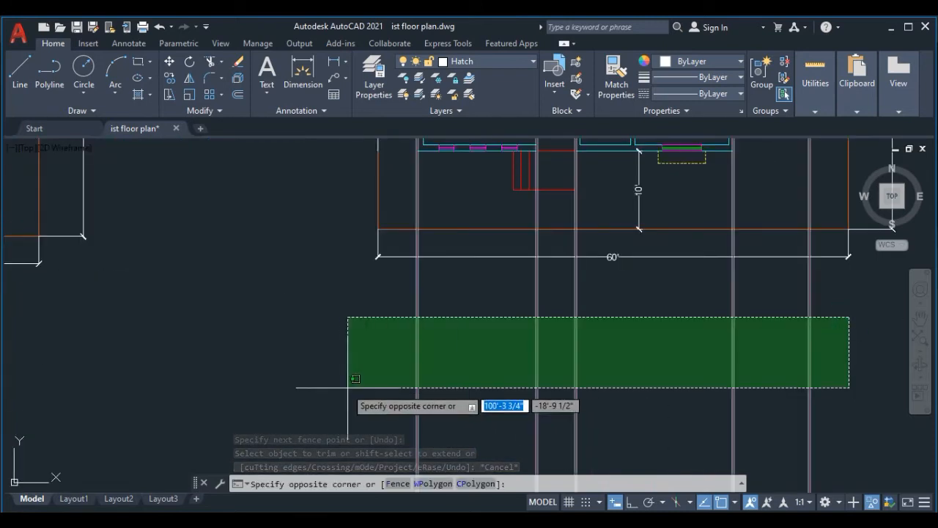
{"action": "left_click", "coordinate": [338, 383]}
{"action": "key", "text": "Delete"}
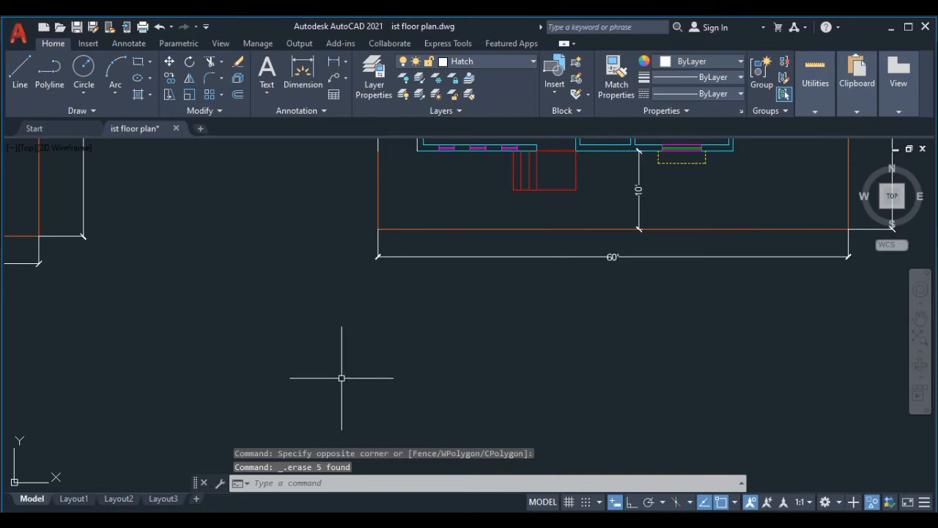
{"action": "scroll", "coordinate": [560, 324], "scroll_direction": "down", "scroll_amount": 4}
{"action": "middle_click_drag", "start_coordinate": [559, 325], "coordinate": [546, 396]}
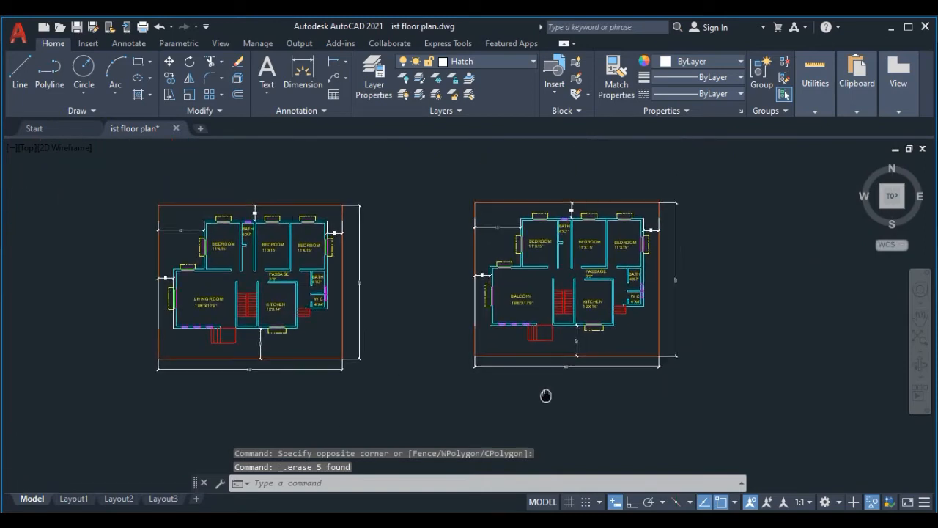
{"action": "scroll", "coordinate": [479, 310], "scroll_direction": "up", "scroll_amount": 6}
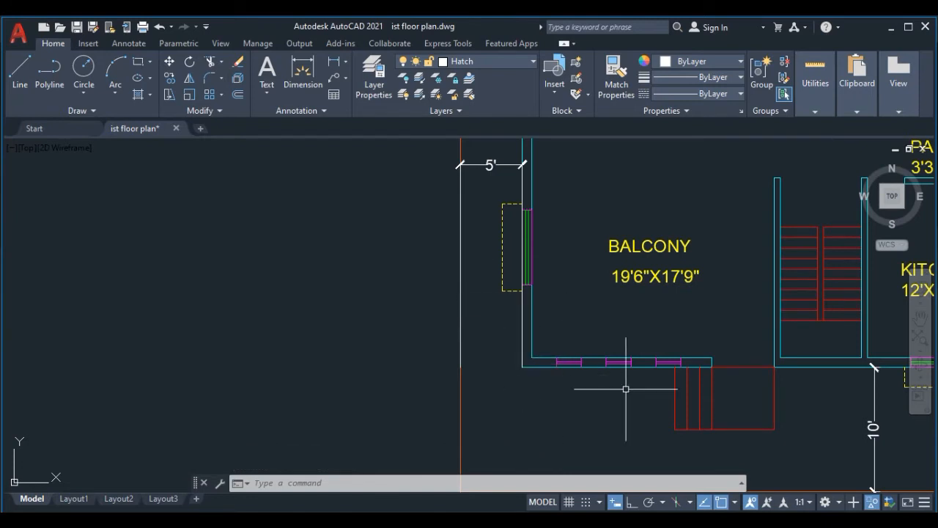
{"action": "scroll", "coordinate": [628, 387], "scroll_direction": "down", "scroll_amount": 6}
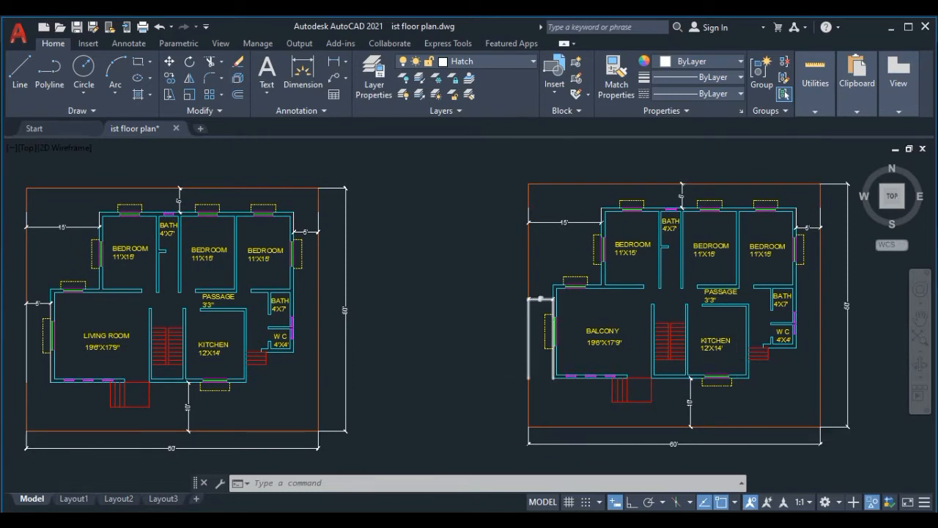
Set the current object colour to the dark purple 100,33,101.
{"action": "scroll", "coordinate": [554, 373], "scroll_direction": "up", "scroll_amount": 4}
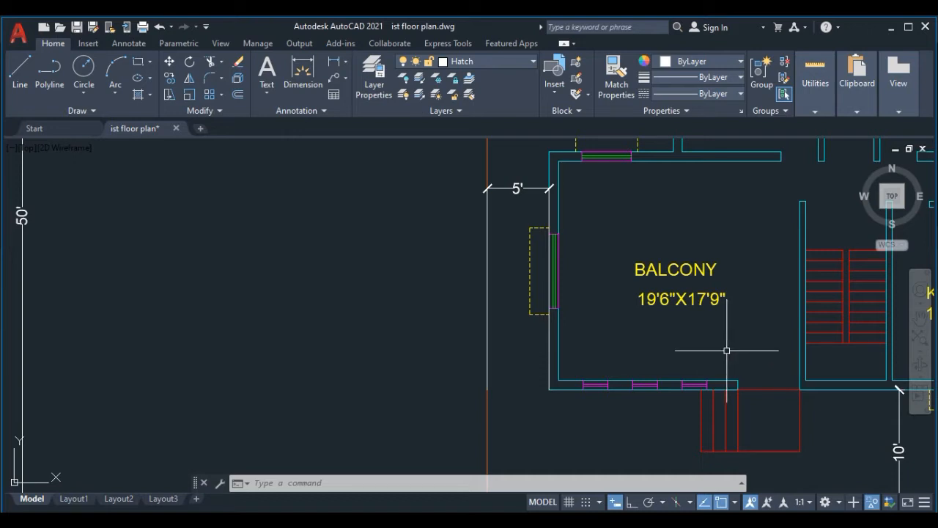
{"action": "left_click", "coordinate": [530, 315]}
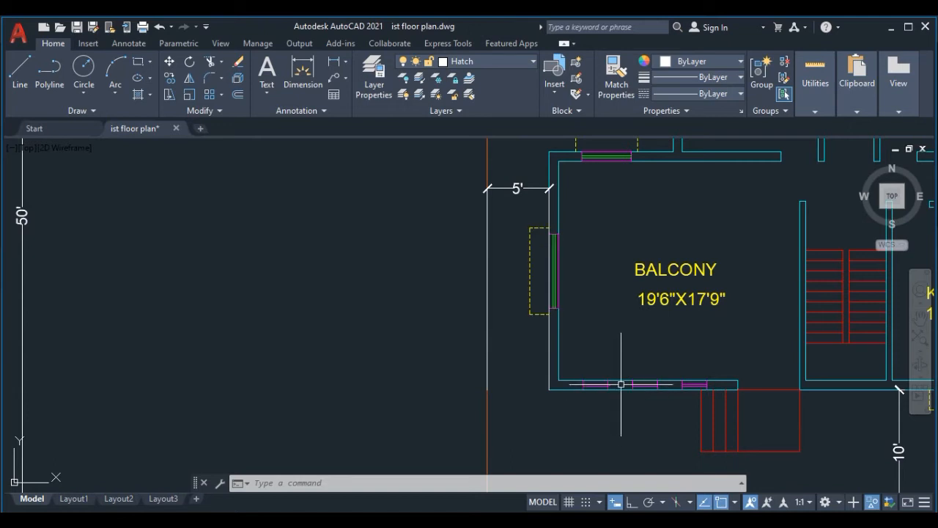
{"action": "scroll", "coordinate": [621, 384], "scroll_direction": "down", "scroll_amount": 4}
{"action": "middle_click_drag", "start_coordinate": [658, 373], "coordinate": [583, 389]}
{"action": "scroll", "coordinate": [515, 394], "scroll_direction": "up", "scroll_amount": 4}
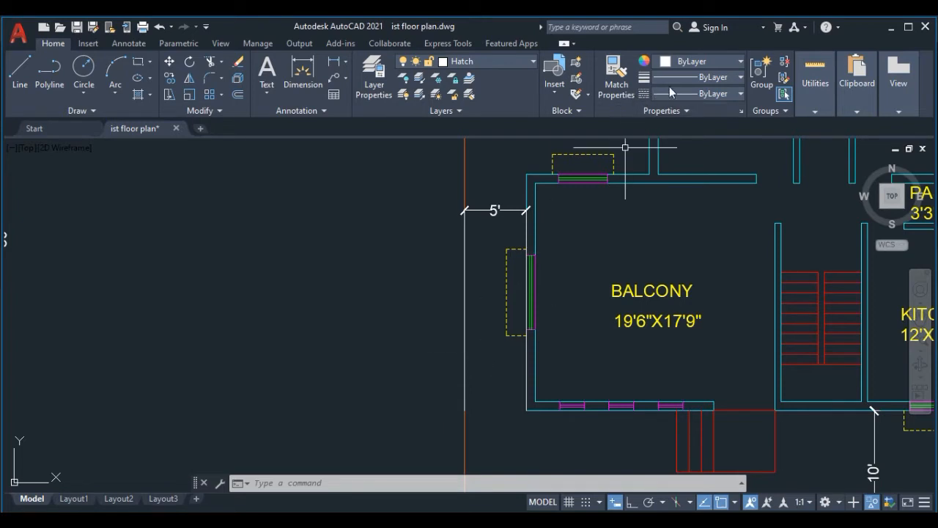
{"action": "left_click", "coordinate": [733, 63]}
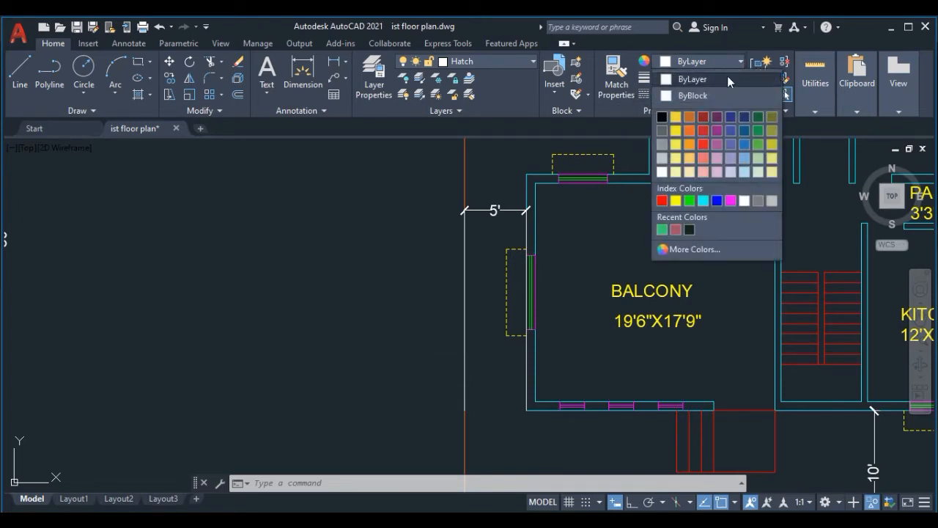
{"action": "left_click", "coordinate": [721, 119]}
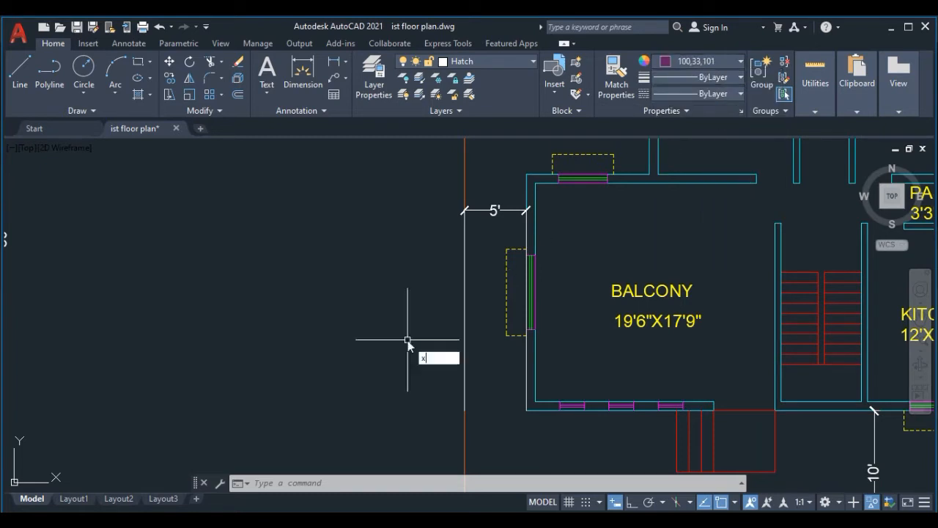
With XLINE Ver, place vertical construction lines through the outer corner of the balcony's left sunshade and both edges of the first front window.
{"action": "type", "text": "l"}
{"action": "key", "text": "Return"}
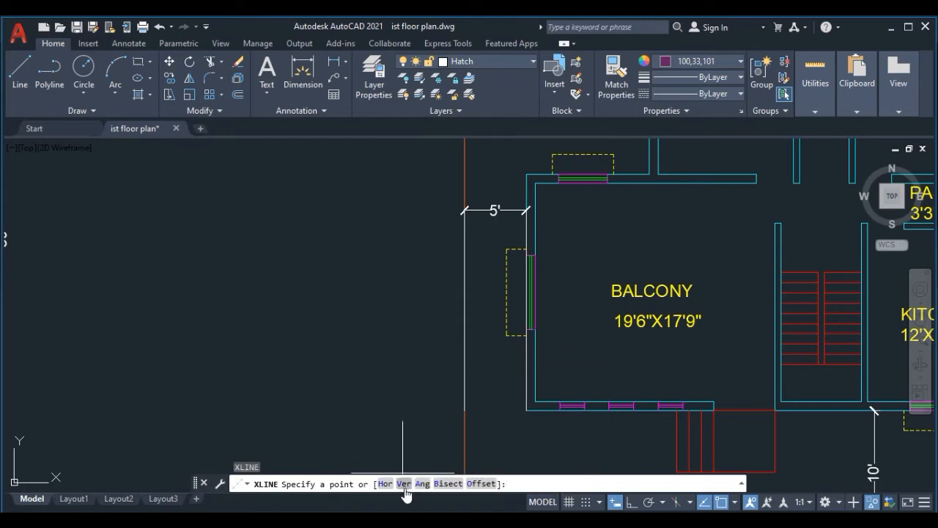
{"action": "left_click", "coordinate": [404, 485]}
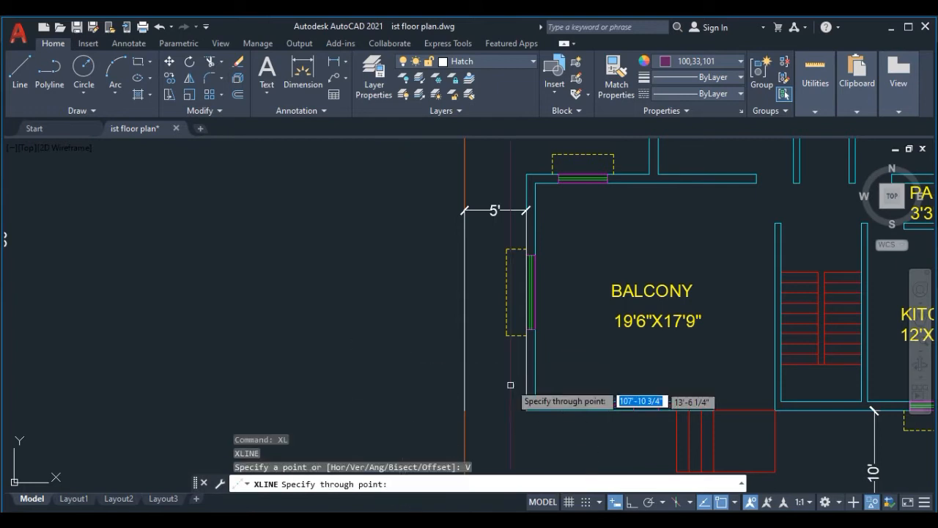
{"action": "scroll", "coordinate": [510, 368], "scroll_direction": "up", "scroll_amount": 2}
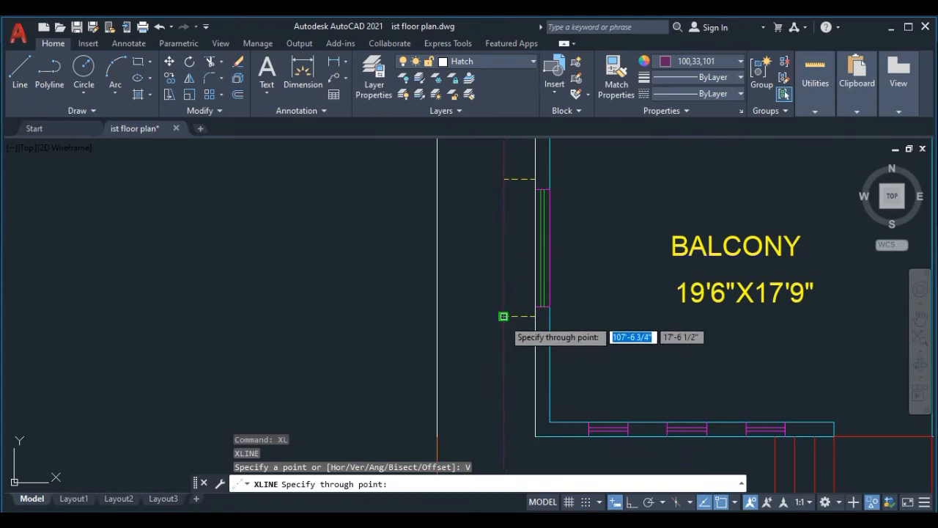
{"action": "left_click", "coordinate": [503, 323]}
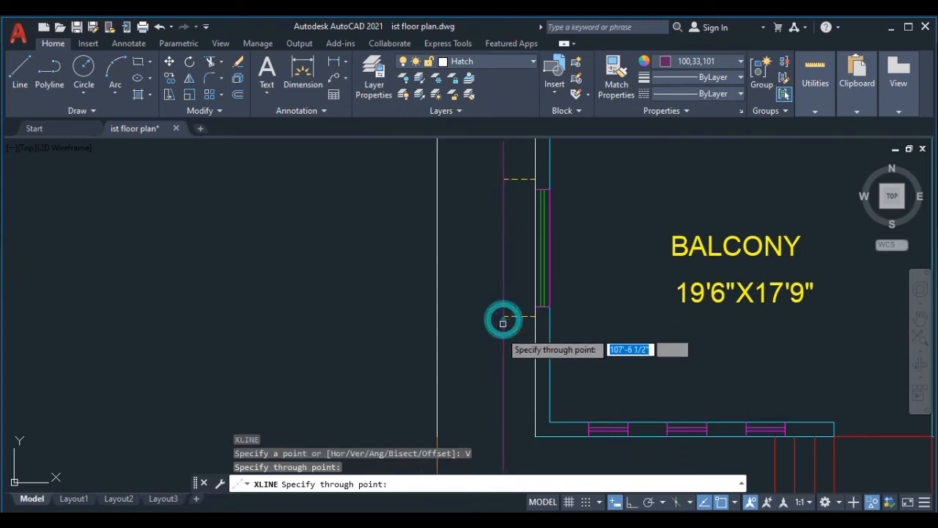
{"action": "left_click", "coordinate": [588, 438]}
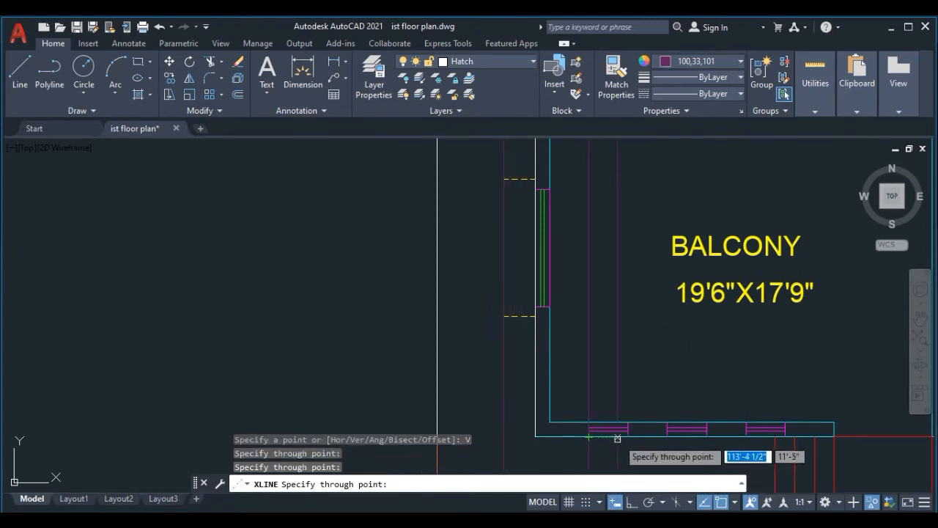
{"action": "left_click", "coordinate": [627, 437]}
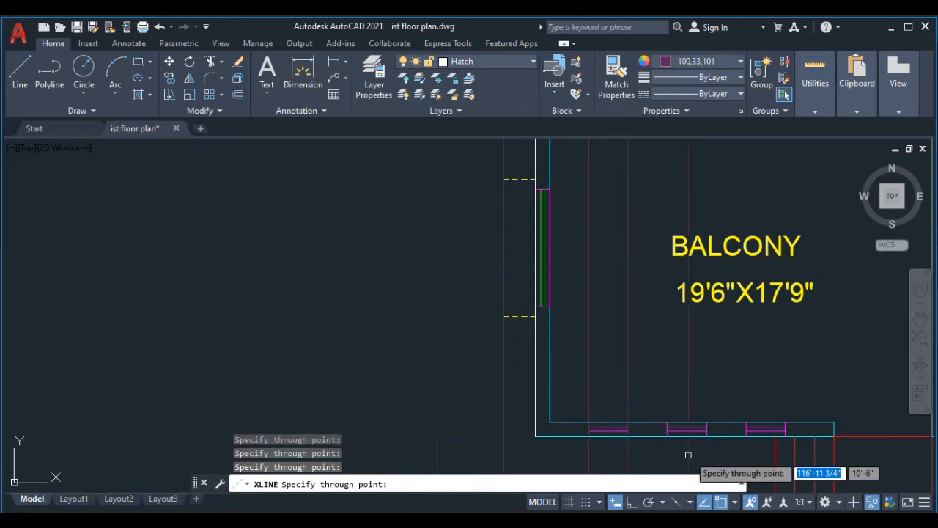
Place vertical construction lines through both edges of the second and third front windows of the balcony.
{"action": "scroll", "coordinate": [689, 454], "scroll_direction": "up", "scroll_amount": 3}
{"action": "left_click", "coordinate": [594, 379]}
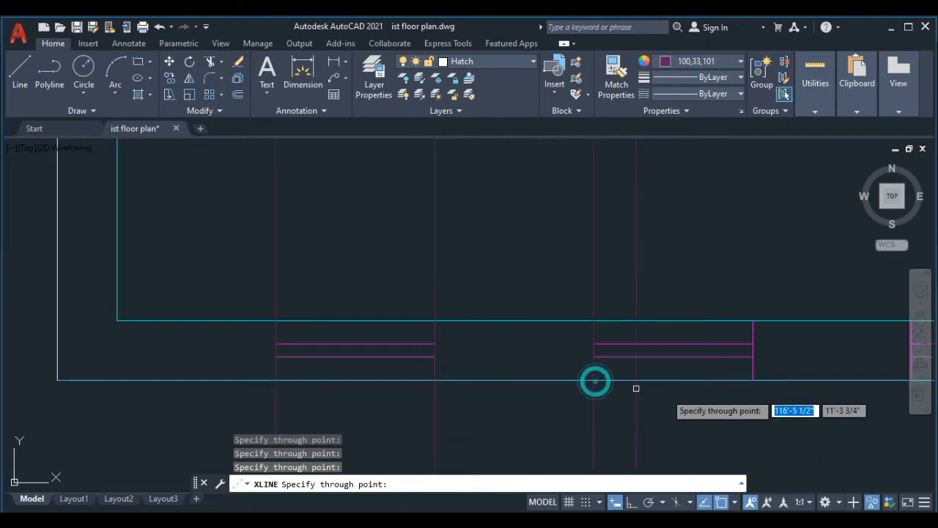
{"action": "left_click", "coordinate": [750, 379]}
{"action": "scroll", "coordinate": [748, 380], "scroll_direction": "down", "scroll_amount": 2}
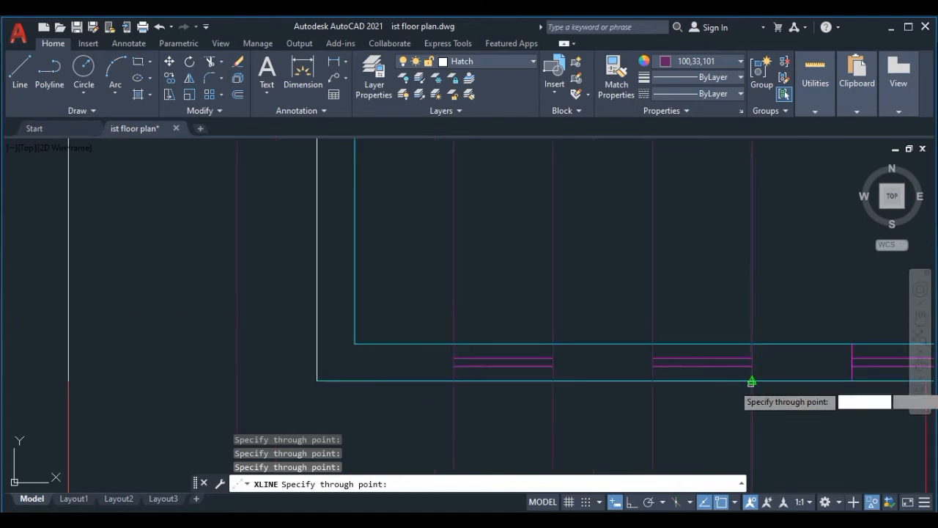
{"action": "middle_click_drag", "start_coordinate": [746, 382], "coordinate": [512, 375]}
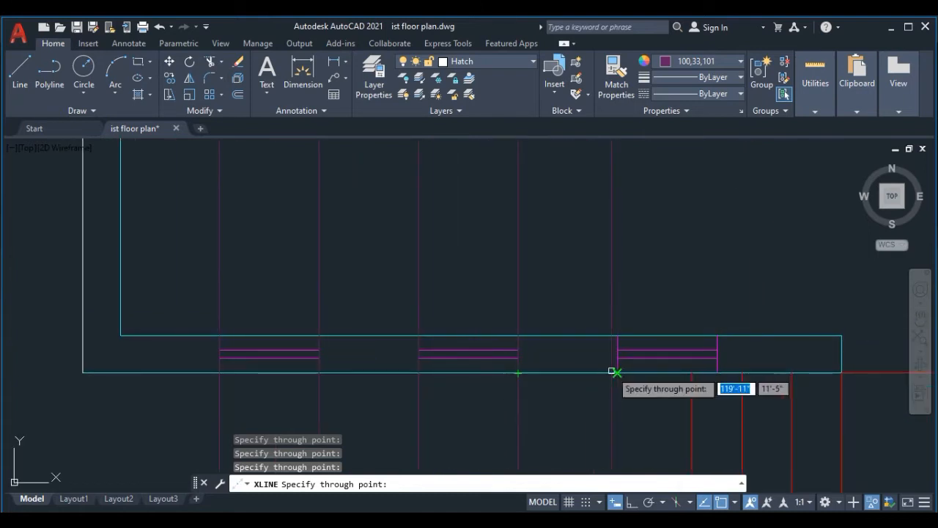
{"action": "left_click", "coordinate": [717, 373]}
Place vertical construction lines through both ends of the kitchen's front sunshade and both edges of its window.
{"action": "scroll", "coordinate": [716, 375], "scroll_direction": "down", "scroll_amount": 2}
{"action": "middle_click_drag", "start_coordinate": [796, 379], "coordinate": [478, 365]}
{"action": "scroll", "coordinate": [579, 366], "scroll_direction": "up", "scroll_amount": 2}
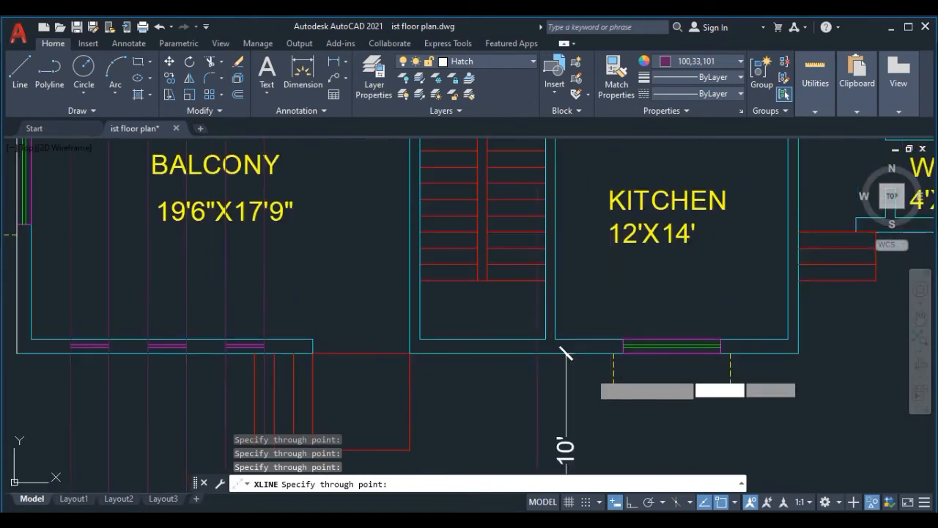
{"action": "scroll", "coordinate": [652, 365], "scroll_direction": "up", "scroll_amount": 5}
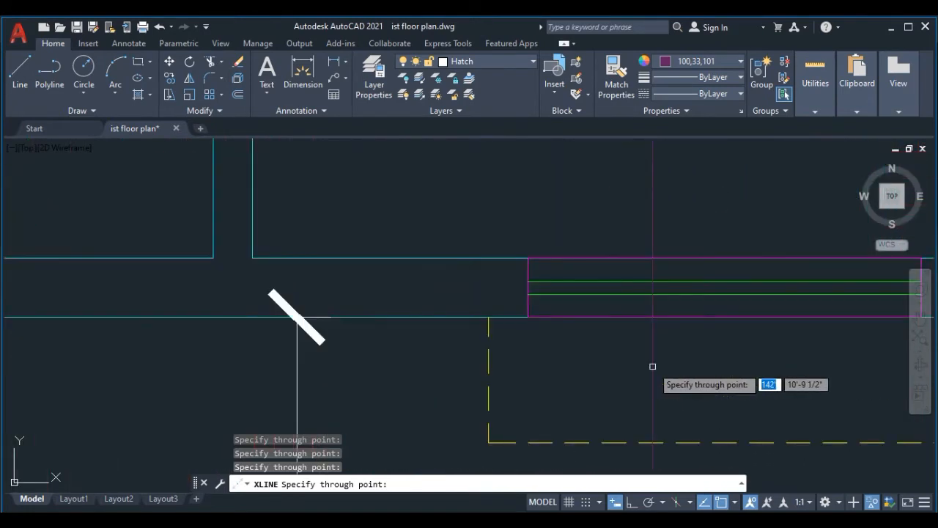
{"action": "left_click", "coordinate": [488, 320]}
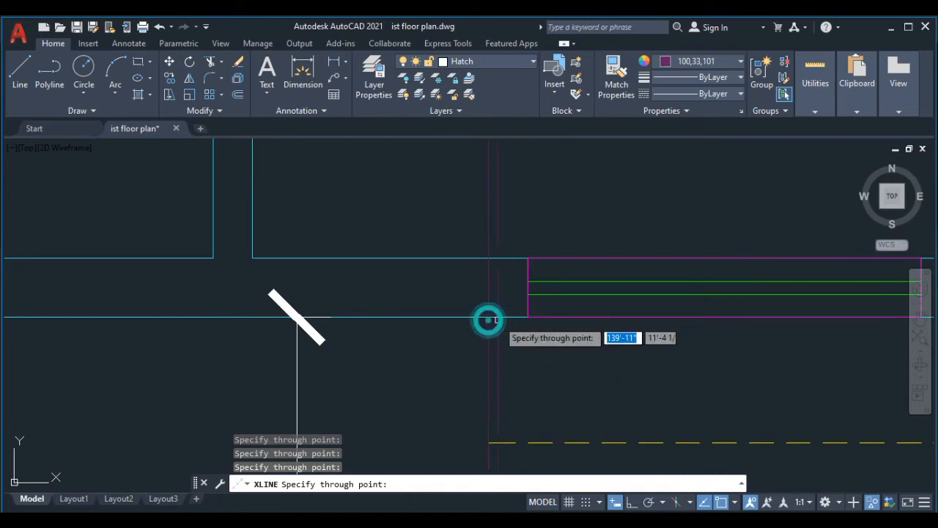
{"action": "left_click", "coordinate": [526, 317]}
{"action": "scroll", "coordinate": [628, 339], "scroll_direction": "down", "scroll_amount": 4}
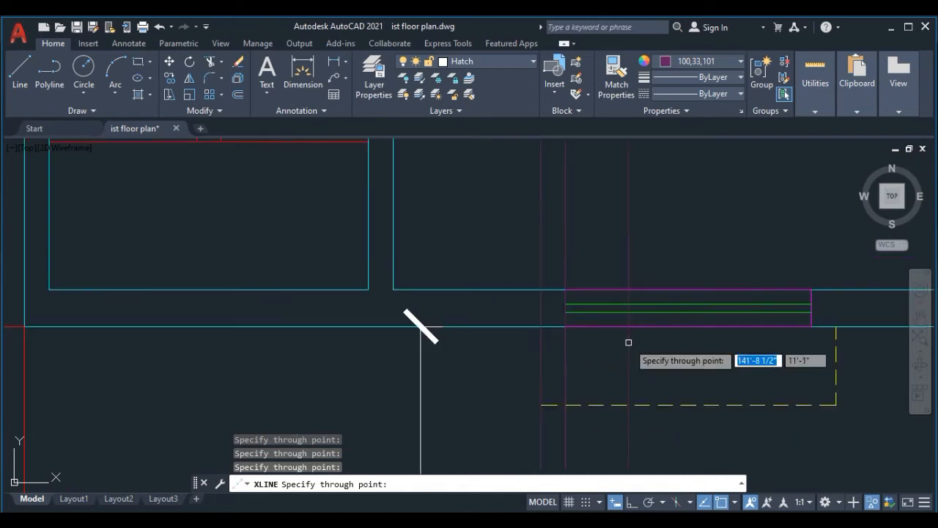
{"action": "left_click", "coordinate": [641, 332]}
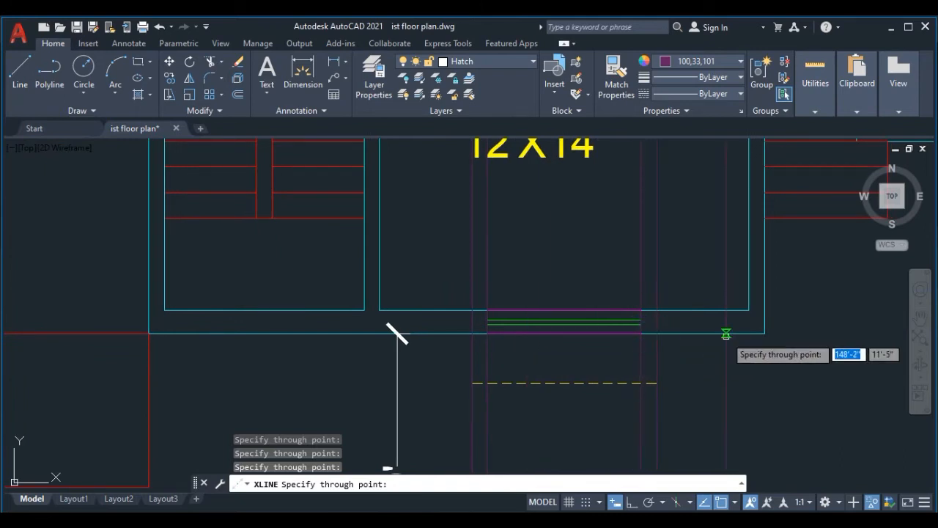
Place vertical construction lines through both sides of the side entrance, at the kitchen's outer wall and the WC wall corner.
{"action": "scroll", "coordinate": [725, 332], "scroll_direction": "down", "scroll_amount": 4}
{"action": "middle_click_drag", "start_coordinate": [705, 348], "coordinate": [666, 404]}
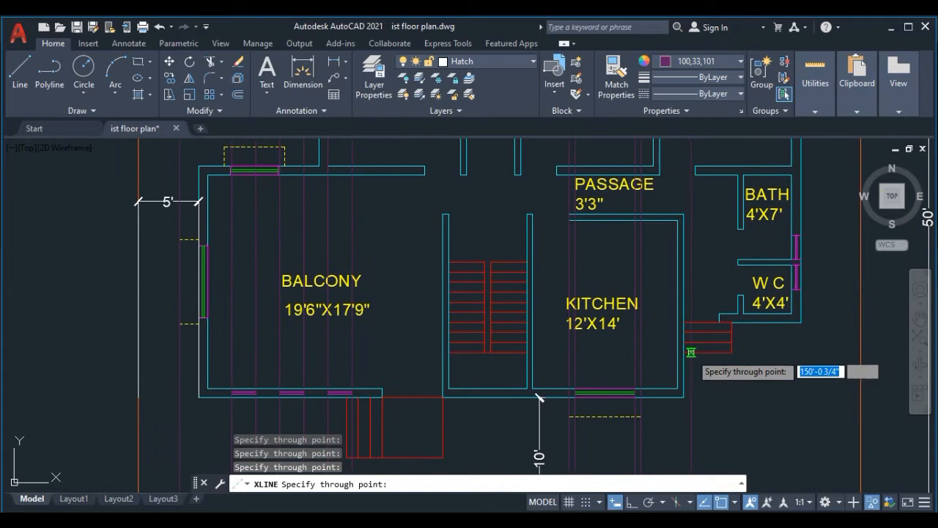
{"action": "scroll", "coordinate": [688, 341], "scroll_direction": "up", "scroll_amount": 5}
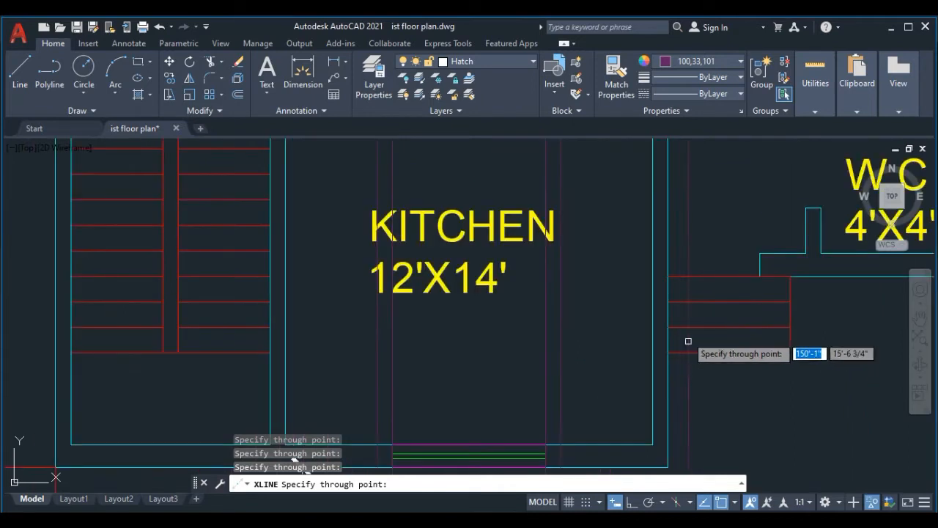
{"action": "left_click", "coordinate": [668, 276]}
{"action": "left_click", "coordinate": [760, 276]}
Place a vertical construction line through the outer corner of the right bedroom's side sunshade and end the XLINE command.
{"action": "scroll", "coordinate": [736, 311], "scroll_direction": "down", "scroll_amount": 6}
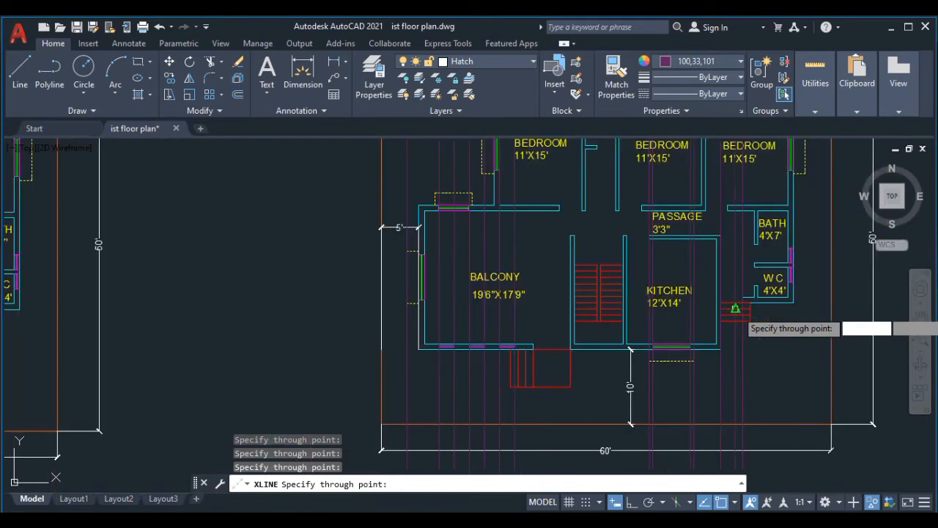
{"action": "middle_click_drag", "start_coordinate": [748, 318], "coordinate": [734, 408]}
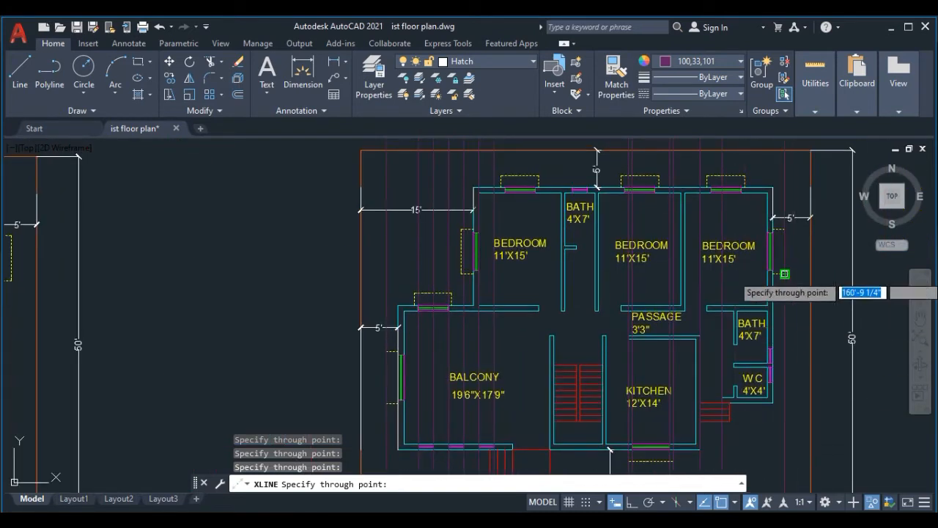
{"action": "scroll", "coordinate": [780, 363], "scroll_direction": "down", "scroll_amount": 5}
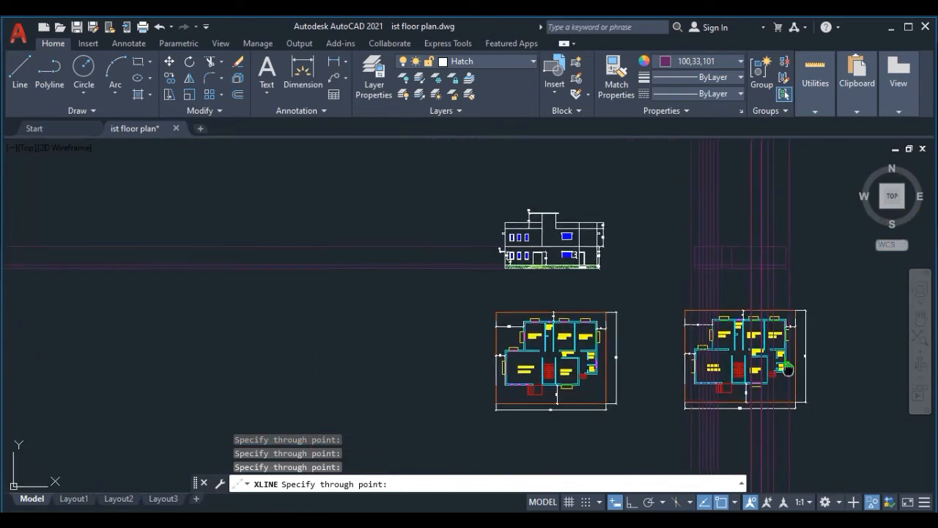
{"action": "scroll", "coordinate": [758, 322], "scroll_direction": "up", "scroll_amount": 1}
{"action": "scroll", "coordinate": [751, 308], "scroll_direction": "up", "scroll_amount": 5}
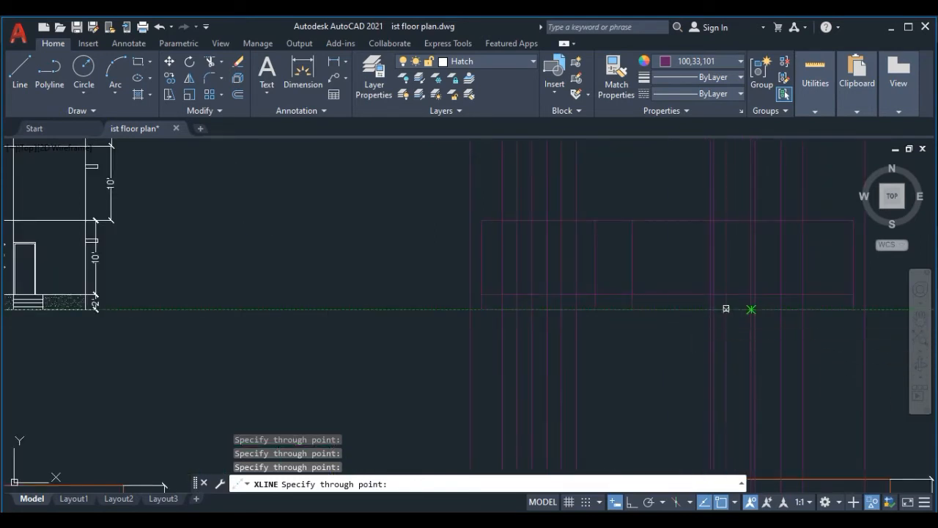
{"action": "key", "text": "Escape"}
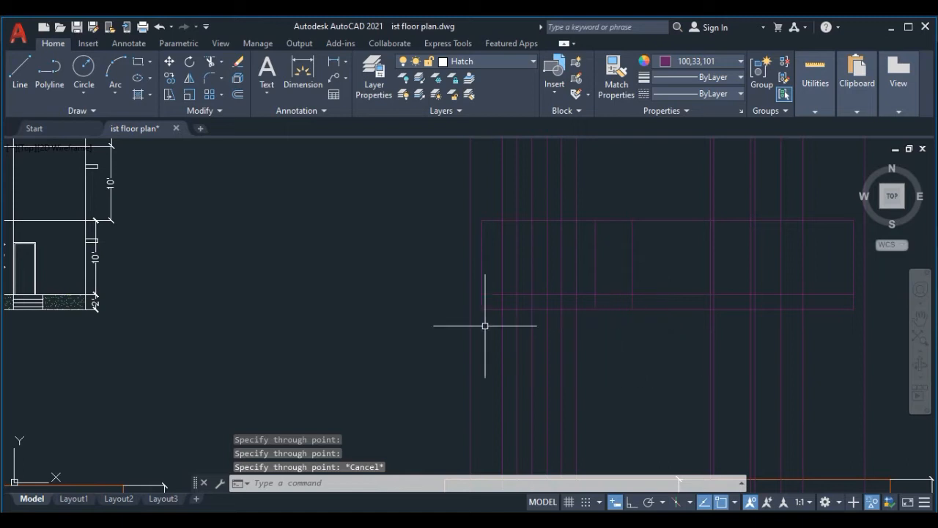
Examine the ground-floor window, door and plinth height dimensions on the dimensioned elevation.
{"action": "scroll", "coordinate": [475, 326], "scroll_direction": "up", "scroll_amount": 2}
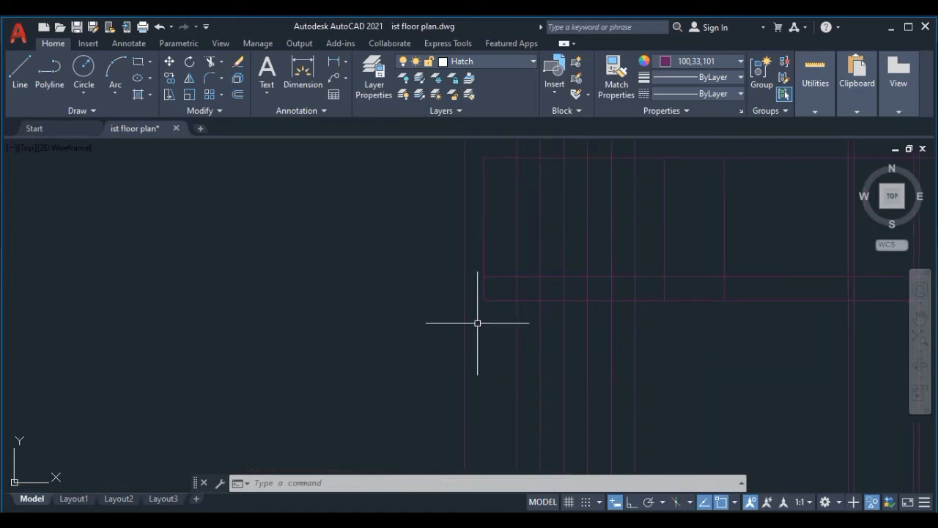
{"action": "scroll", "coordinate": [477, 323], "scroll_direction": "down", "scroll_amount": 2}
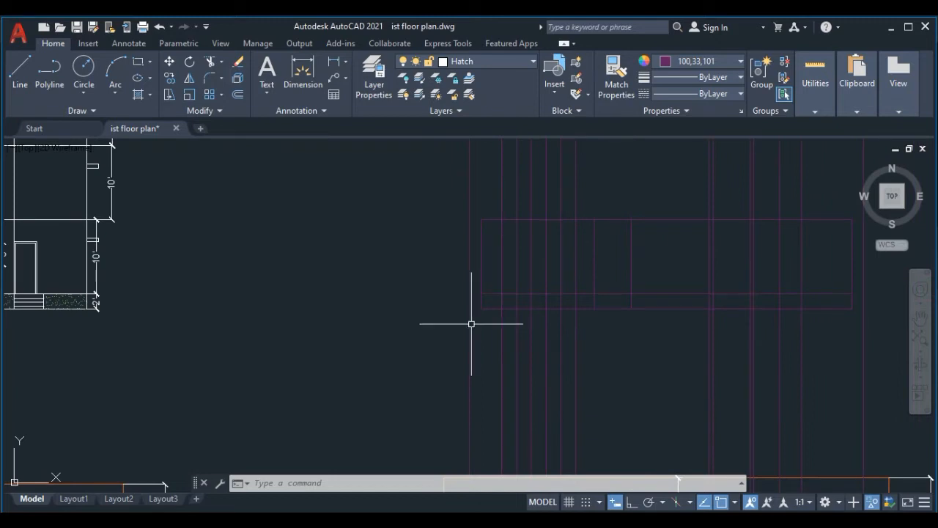
{"action": "middle_click_drag", "start_coordinate": [313, 324], "coordinate": [347, 330]}
{"action": "middle_click_drag", "start_coordinate": [257, 318], "coordinate": [430, 314]}
{"action": "scroll", "coordinate": [271, 266], "scroll_direction": "up", "scroll_amount": 3}
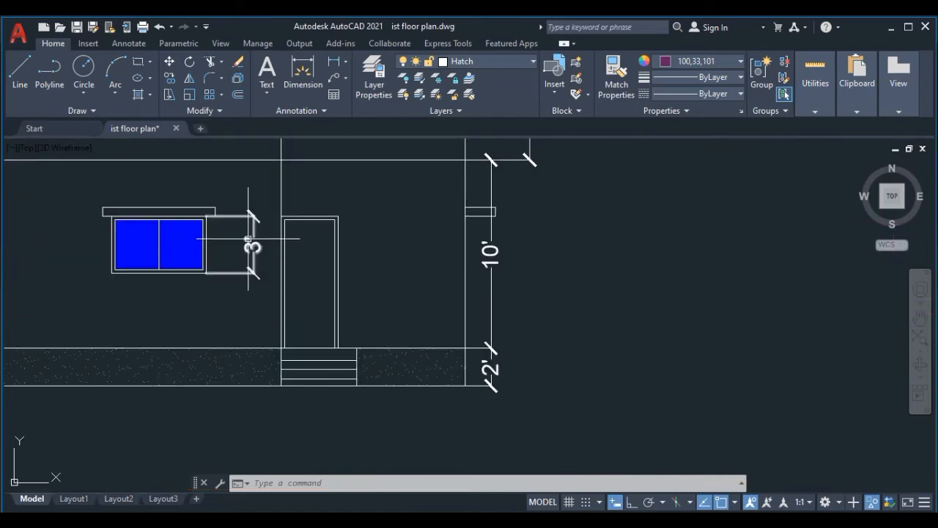
{"action": "scroll", "coordinate": [323, 261], "scroll_direction": "down", "scroll_amount": 2}
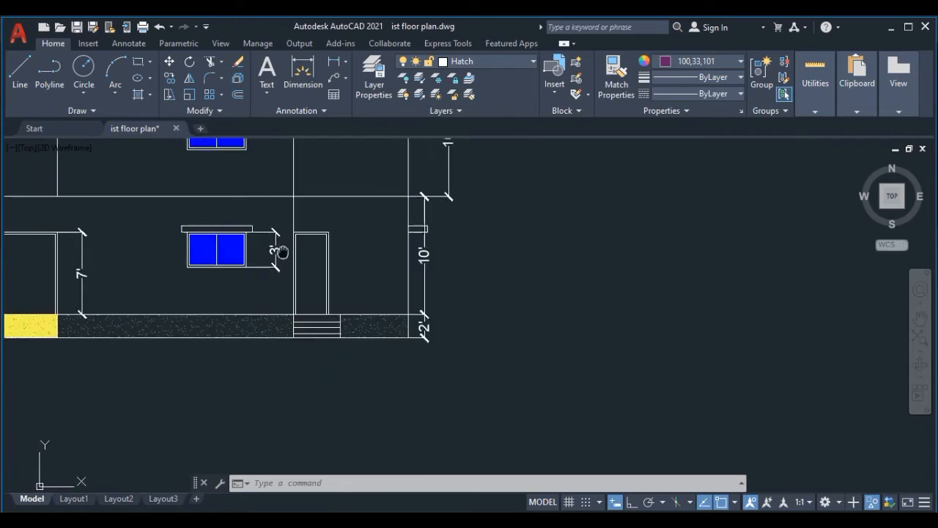
{"action": "middle_click_drag", "start_coordinate": [271, 260], "coordinate": [344, 260]}
{"action": "middle_click_drag", "start_coordinate": [186, 309], "coordinate": [233, 307]}
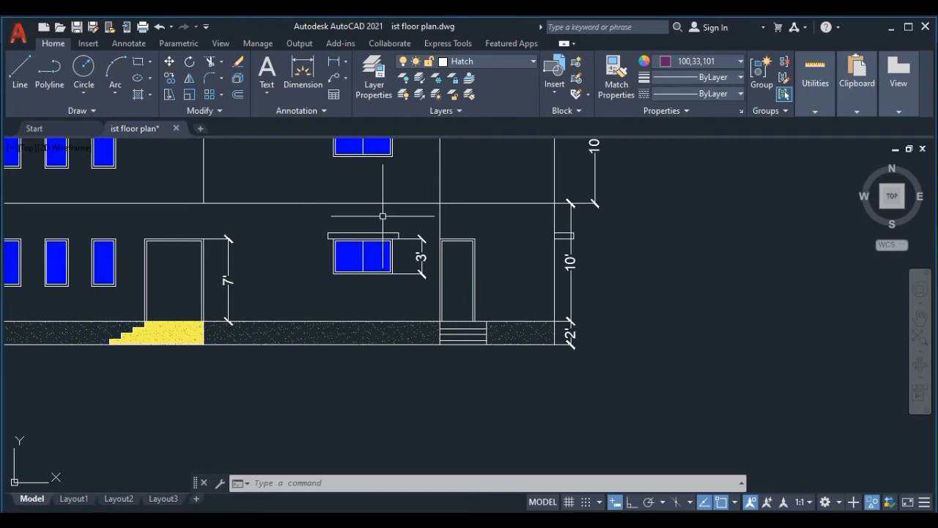
Place a horizontal construction line through the left end of the plinth's top line in the new elevation and end the XLINE command.
{"action": "scroll", "coordinate": [205, 263], "scroll_direction": "down", "scroll_amount": 5}
{"action": "scroll", "coordinate": [596, 297], "scroll_direction": "up", "scroll_amount": 1}
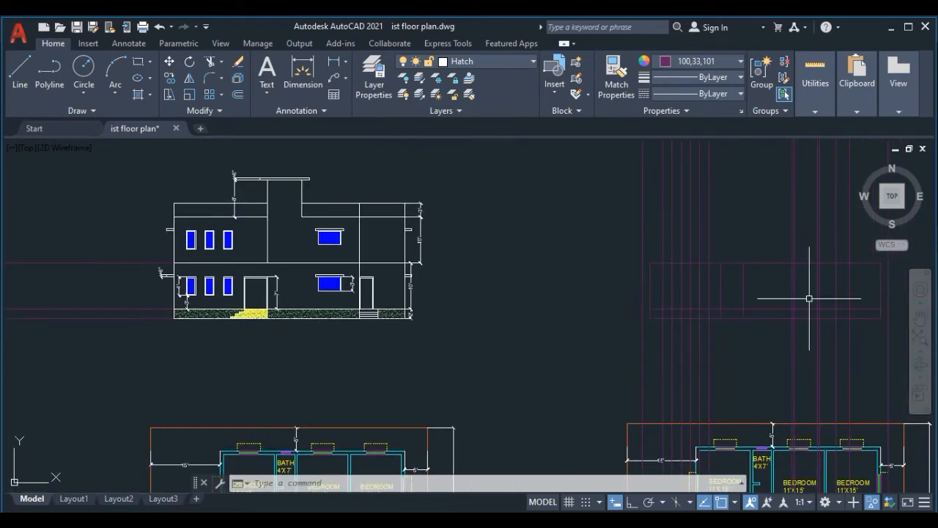
{"action": "scroll", "coordinate": [811, 298], "scroll_direction": "up", "scroll_amount": 3}
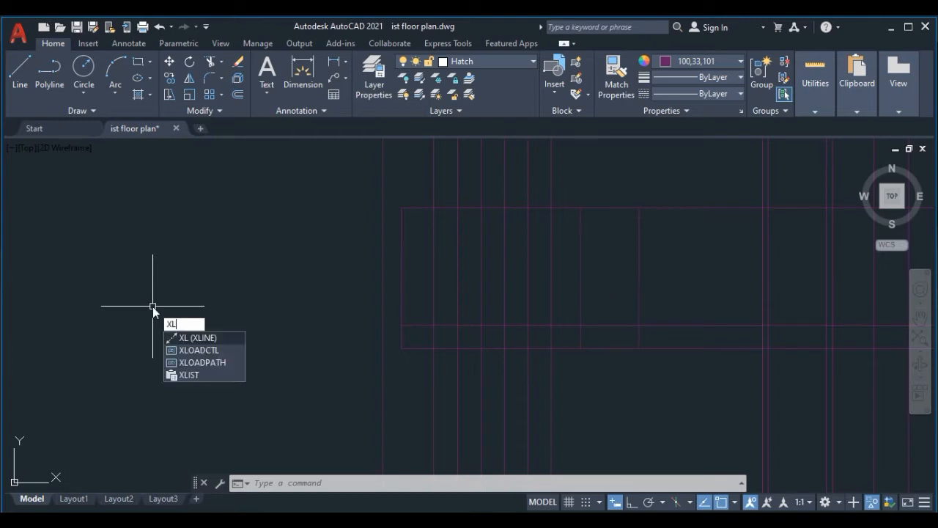
{"action": "key", "text": "Return"}
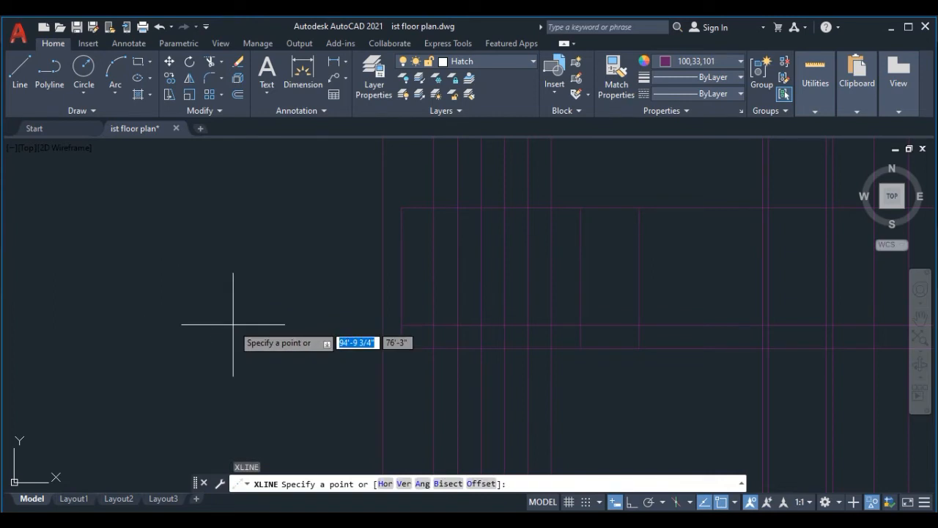
{"action": "left_click", "coordinate": [384, 486]}
{"action": "scroll", "coordinate": [392, 352], "scroll_direction": "up", "scroll_amount": 4}
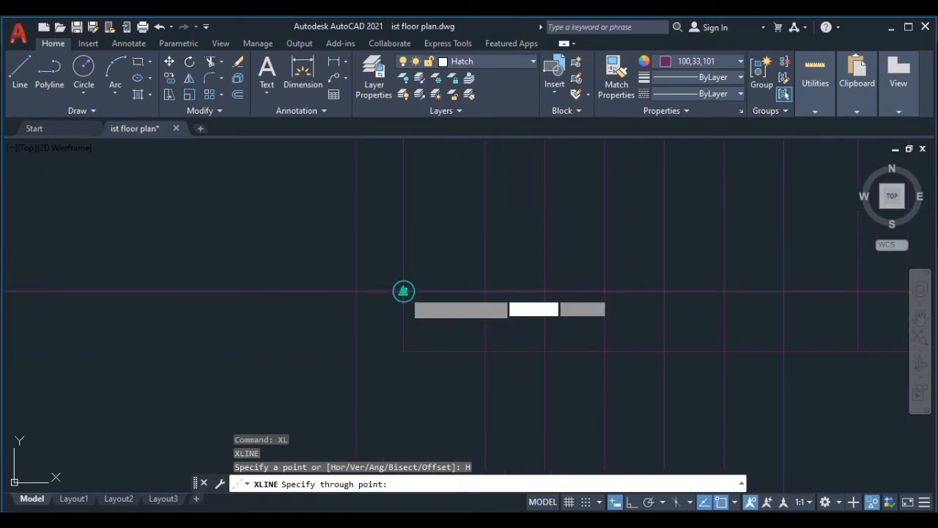
{"action": "left_click", "coordinate": [403, 292]}
{"action": "key", "text": "Escape"}
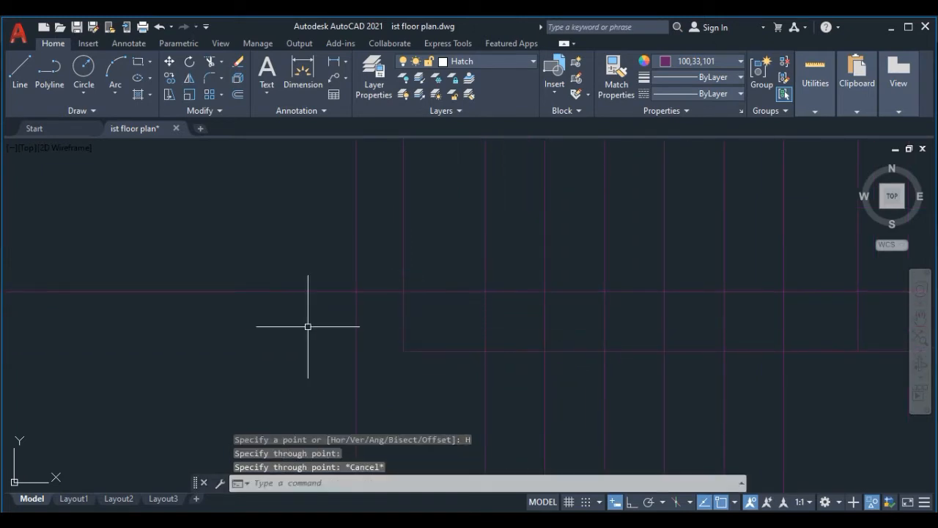
Offset the horizontal construction line at plinth level 3' upward for the window sill.
{"action": "scroll", "coordinate": [417, 320], "scroll_direction": "down", "scroll_amount": 2}
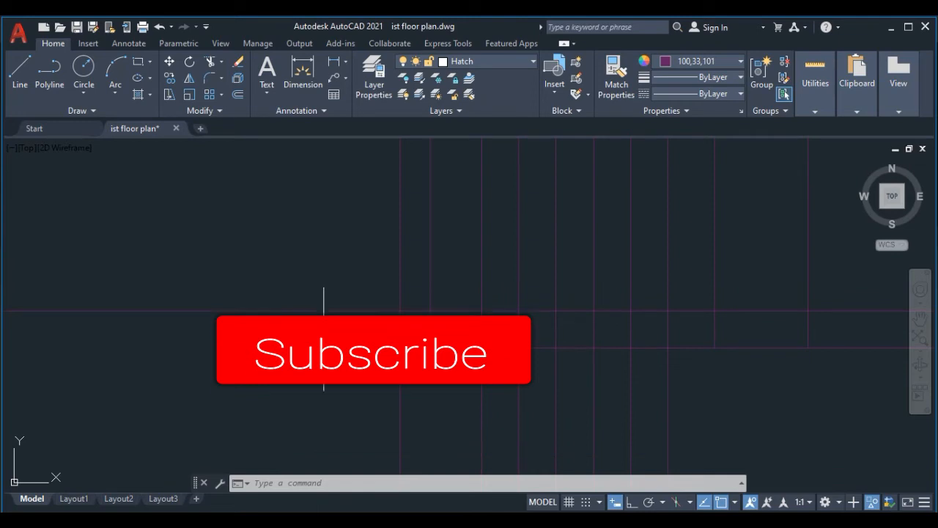
{"action": "type", "text": "o"}
{"action": "key", "text": "Return"}
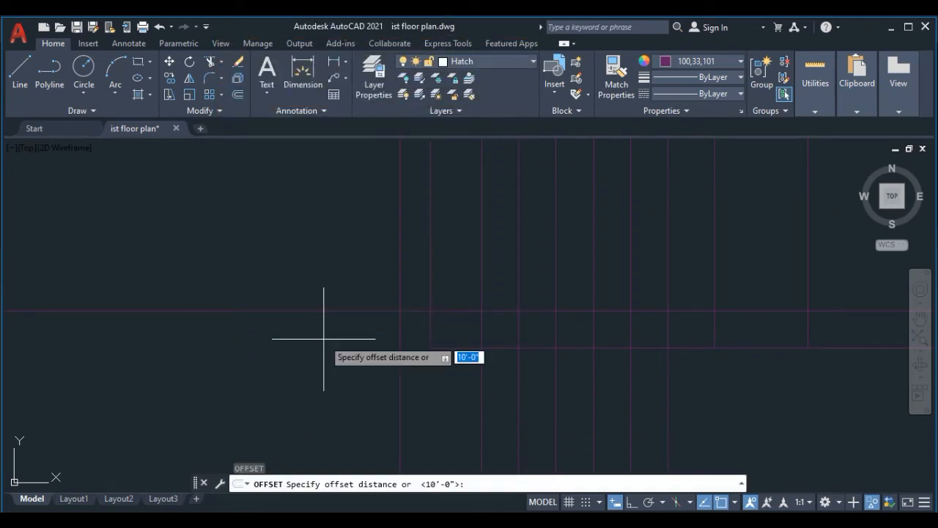
{"action": "type", "text": "3"}
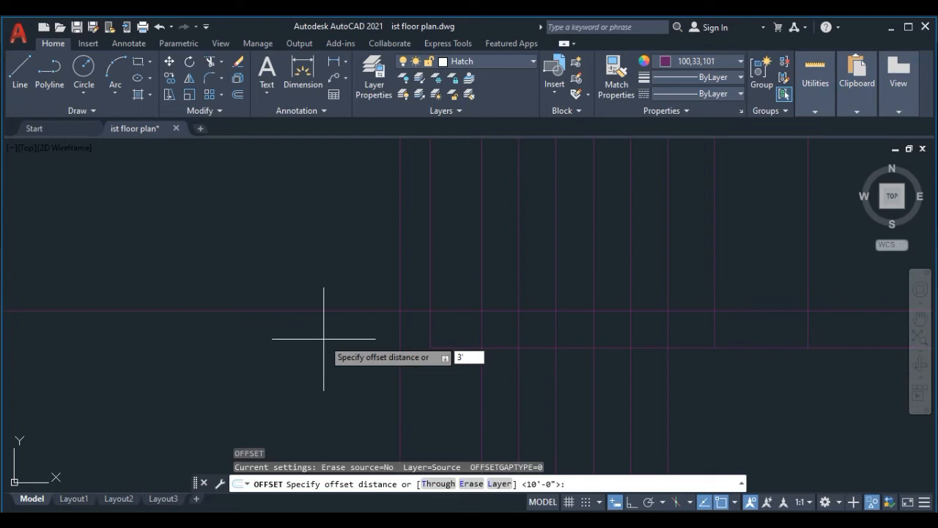
{"action": "type", "text": "'"}
{"action": "key", "text": "Return"}
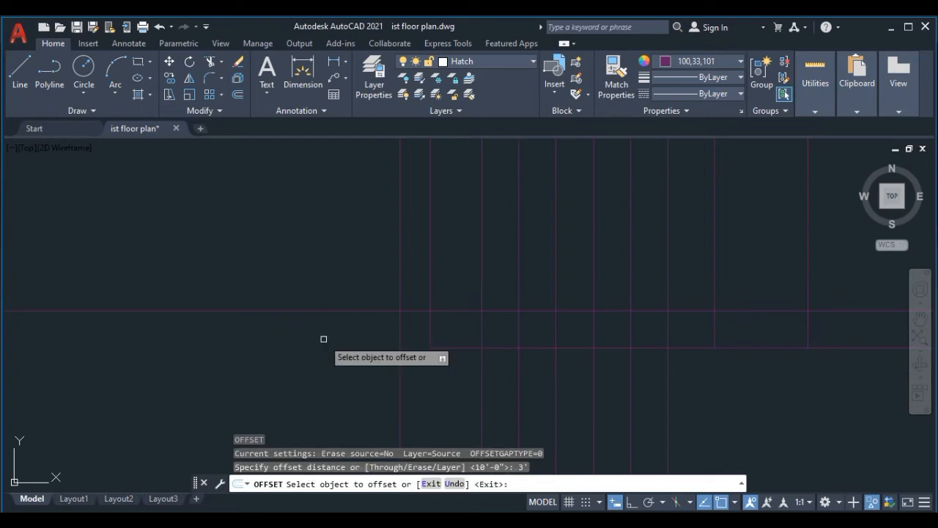
{"action": "left_click", "coordinate": [378, 308]}
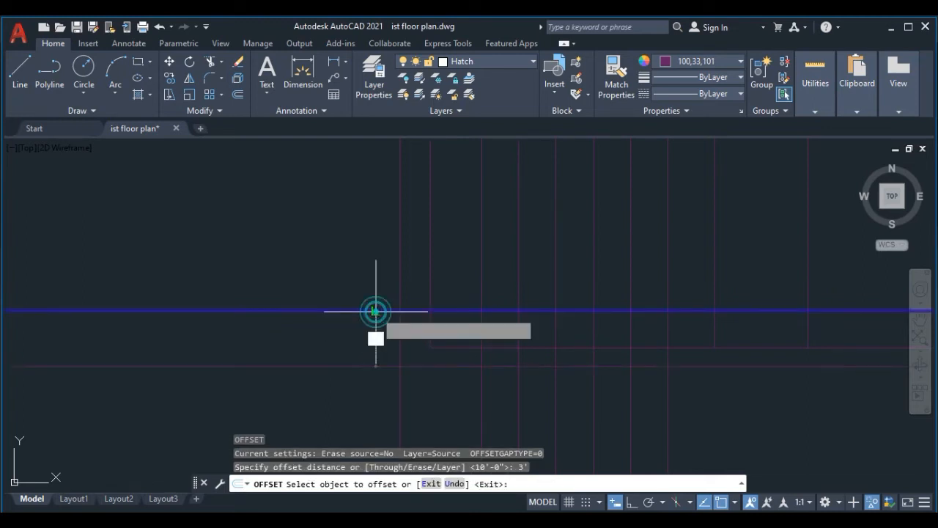
{"action": "left_click", "coordinate": [364, 217]}
Offset the window sill construction line 4' upward for the window and door head level.
{"action": "scroll", "coordinate": [457, 289], "scroll_direction": "up", "scroll_amount": 2}
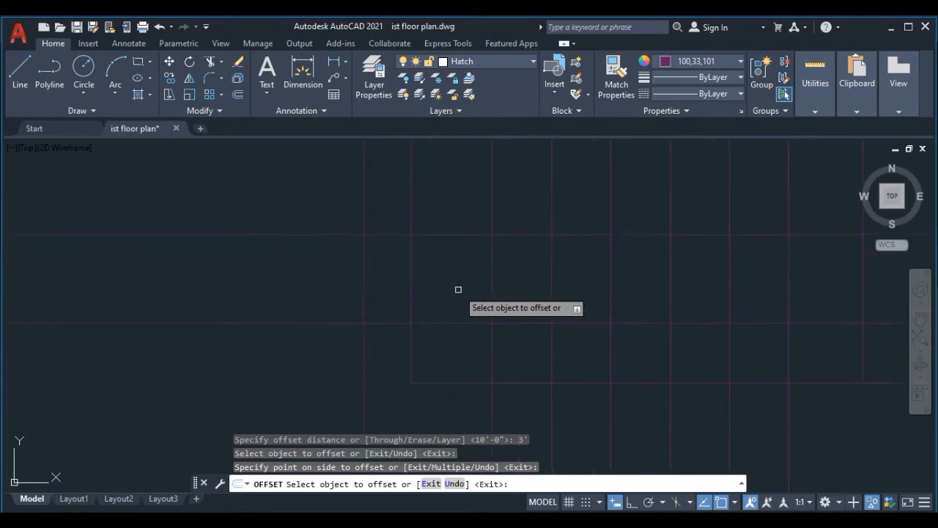
{"action": "middle_click_drag", "start_coordinate": [458, 290], "coordinate": [459, 355]}
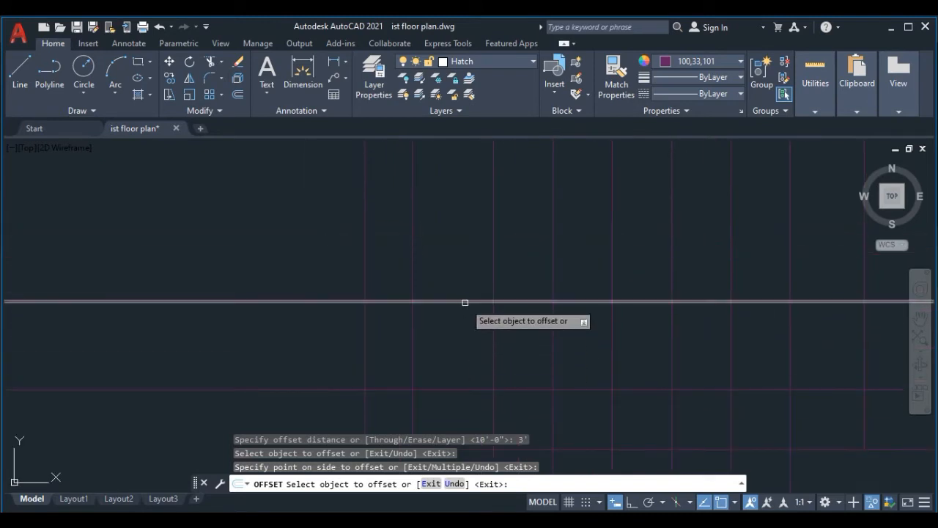
{"action": "left_click", "coordinate": [464, 301]}
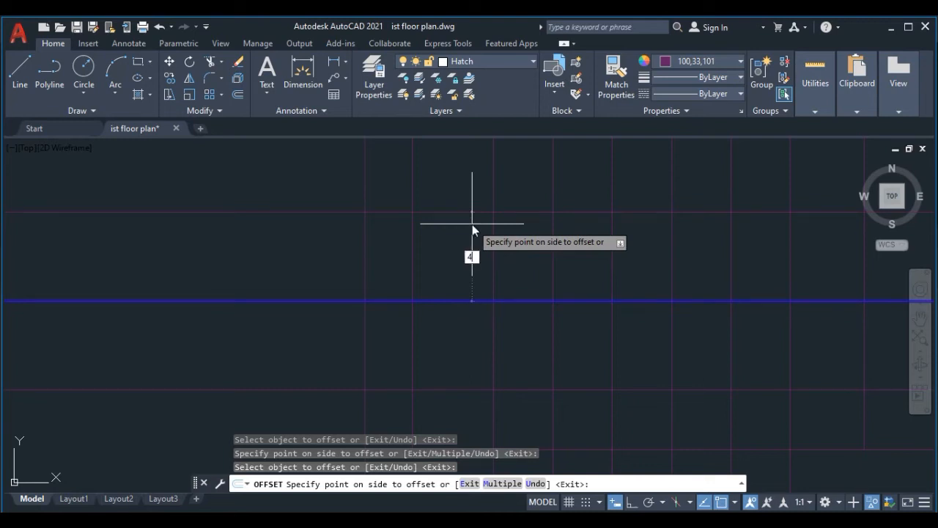
{"action": "type", "text": "4'"}
{"action": "key", "text": "Return"}
Offset the window head construction line 6" upward for the sunshade thickness and end the OFFSET command.
{"action": "middle_click_drag", "start_coordinate": [468, 223], "coordinate": [494, 350]}
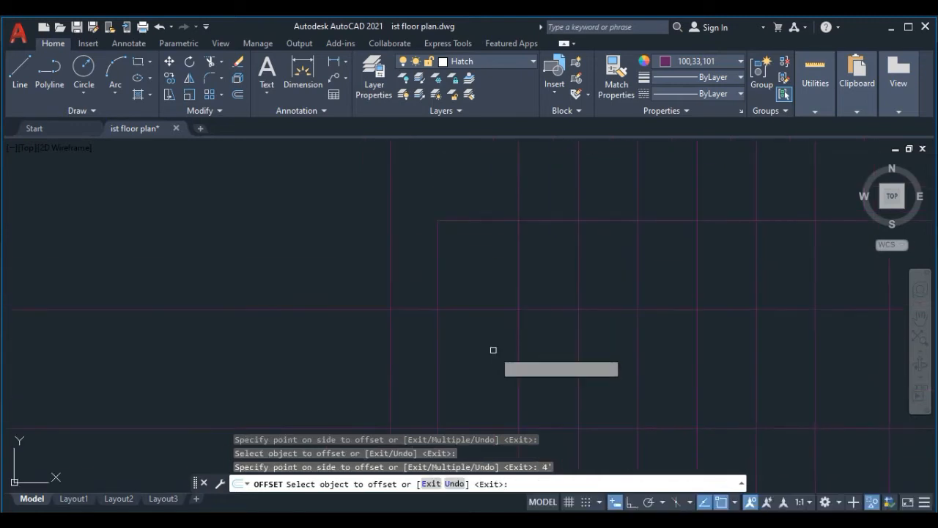
{"action": "left_click", "coordinate": [478, 310]}
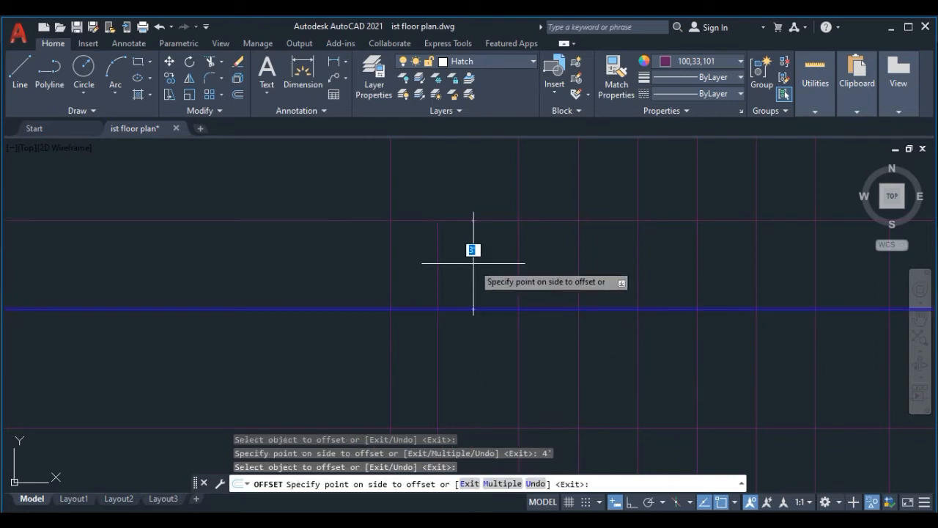
{"action": "type", "text": "6'"}
{"action": "key", "text": "Return"}
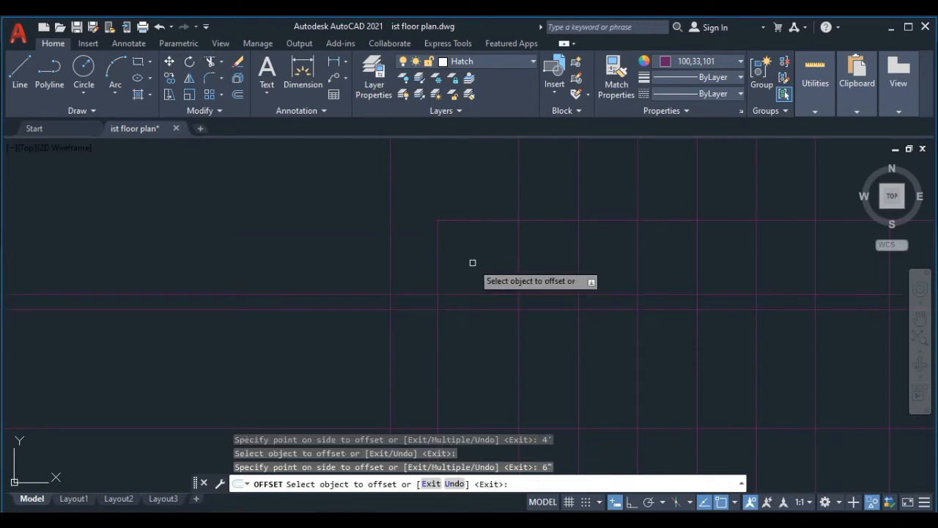
{"action": "key", "text": "Escape"}
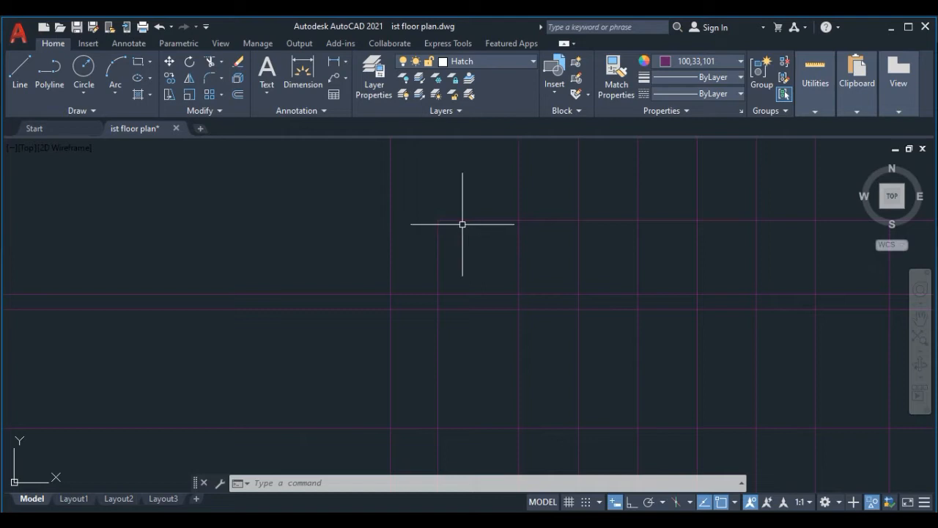
Set the object colour to ByLayer and draw the left side sunshade rectangle between the 6" spaced lines, up to the house's outer wall.
{"action": "left_click", "coordinate": [728, 65]}
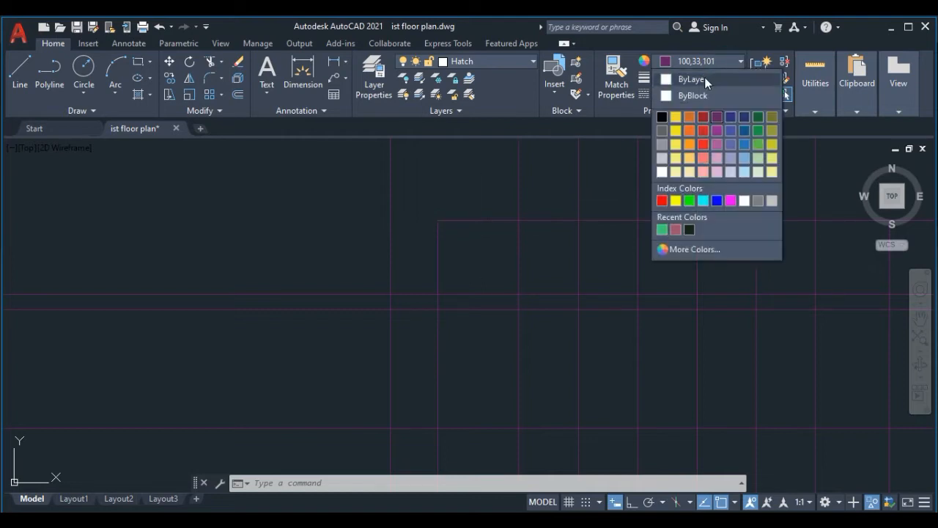
{"action": "left_click", "coordinate": [702, 79]}
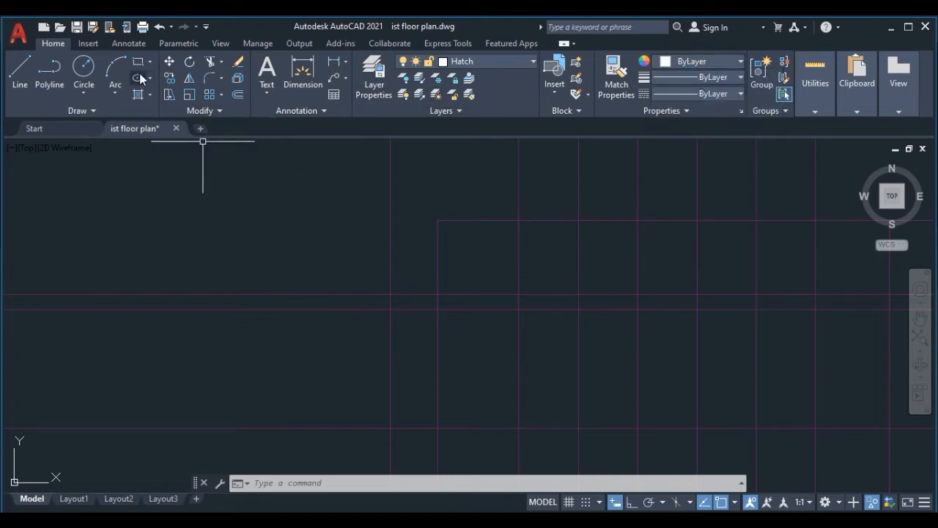
{"action": "type", "text": "rec"}
{"action": "key", "text": "Return"}
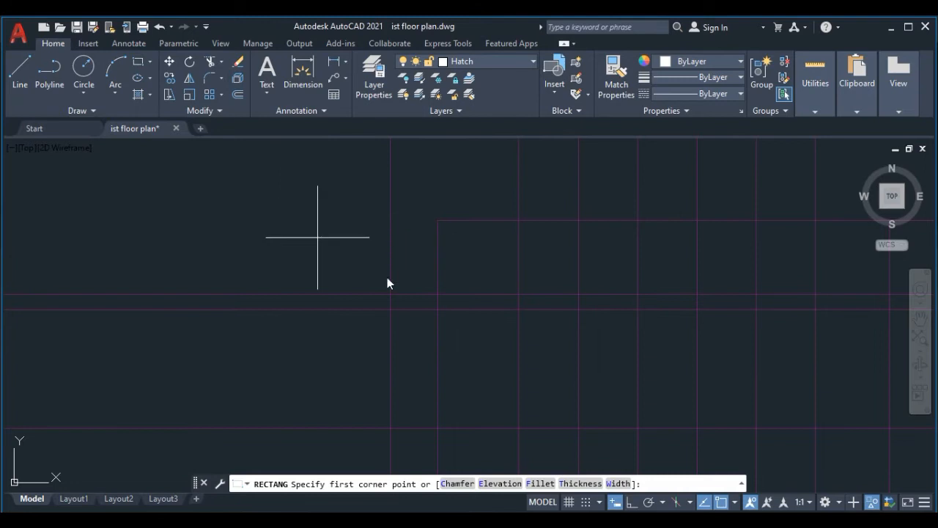
{"action": "middle_click_drag", "start_coordinate": [403, 301], "coordinate": [375, 278]}
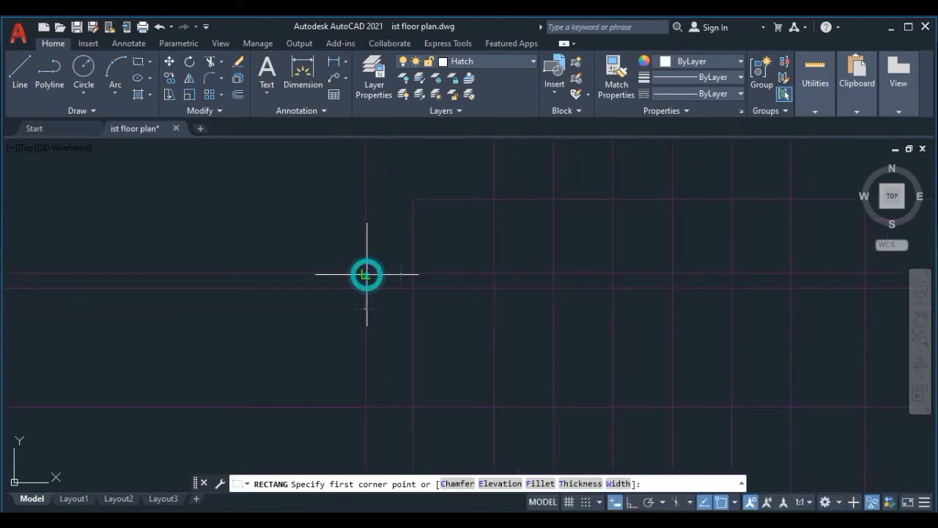
{"action": "left_click", "coordinate": [365, 274]}
{"action": "left_click", "coordinate": [412, 287]}
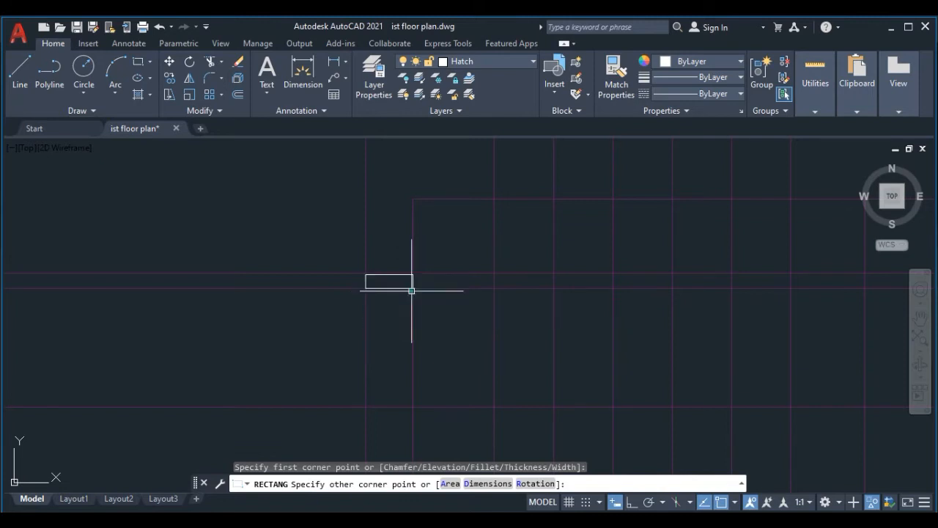
Draw rectangles for the first two narrow windows from the left, between the head and sill construction lines.
{"action": "left_click", "coordinate": [138, 62]}
{"action": "middle_click_drag", "start_coordinate": [455, 340], "coordinate": [398, 300]}
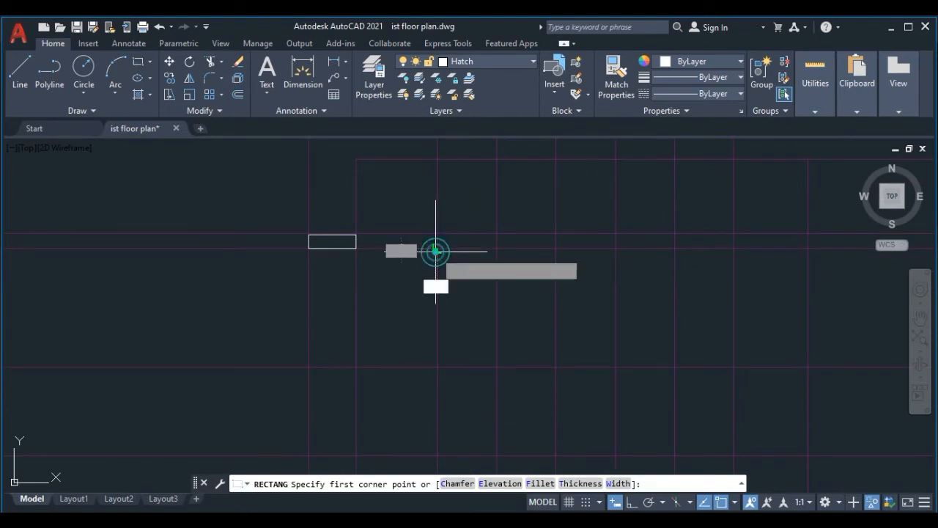
{"action": "left_click", "coordinate": [436, 249]}
{"action": "left_click", "coordinate": [497, 367]}
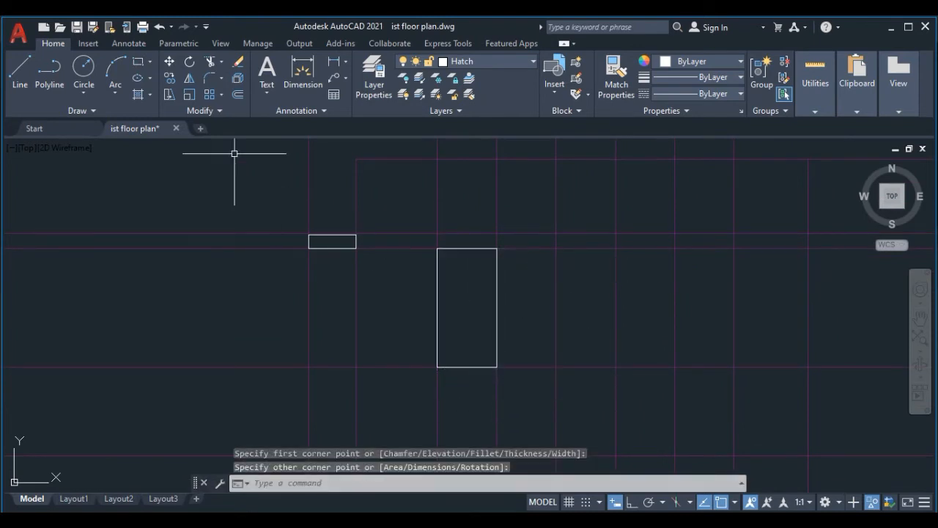
{"action": "key", "text": "Return"}
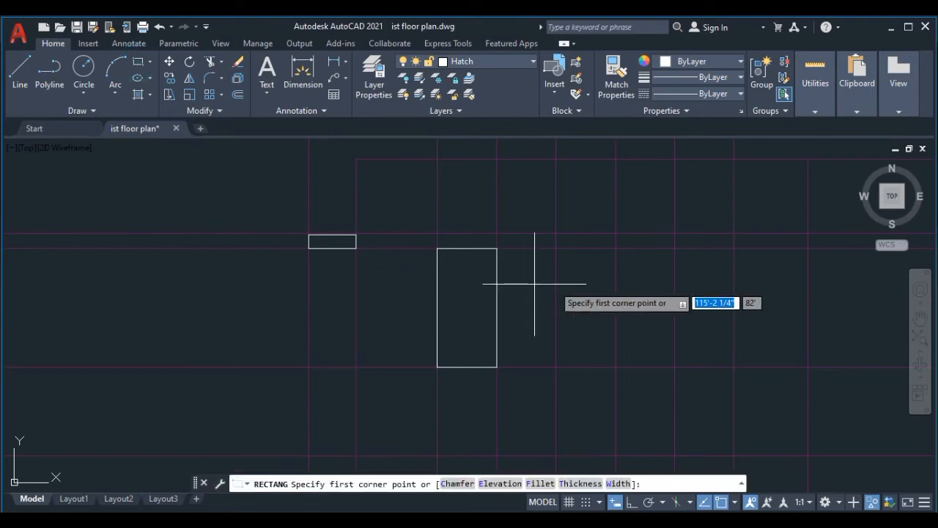
{"action": "left_click", "coordinate": [555, 249]}
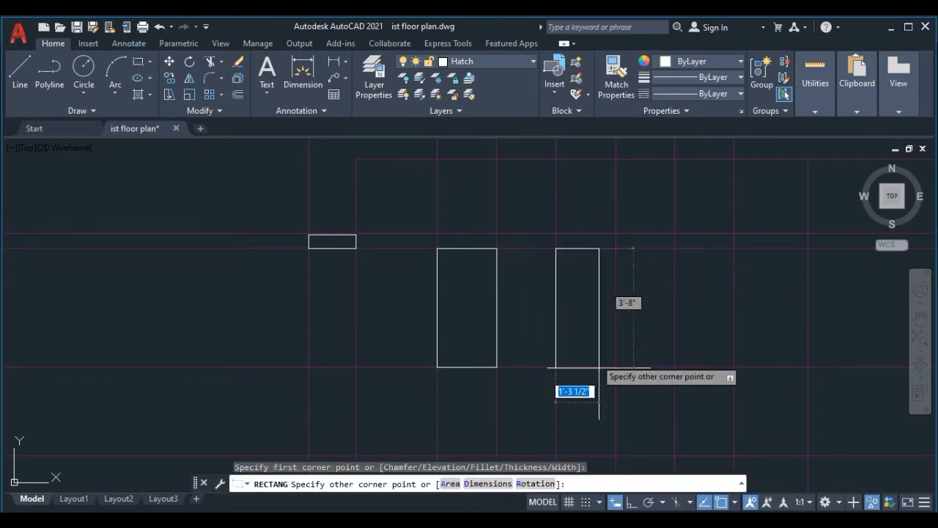
{"action": "left_click", "coordinate": [613, 369]}
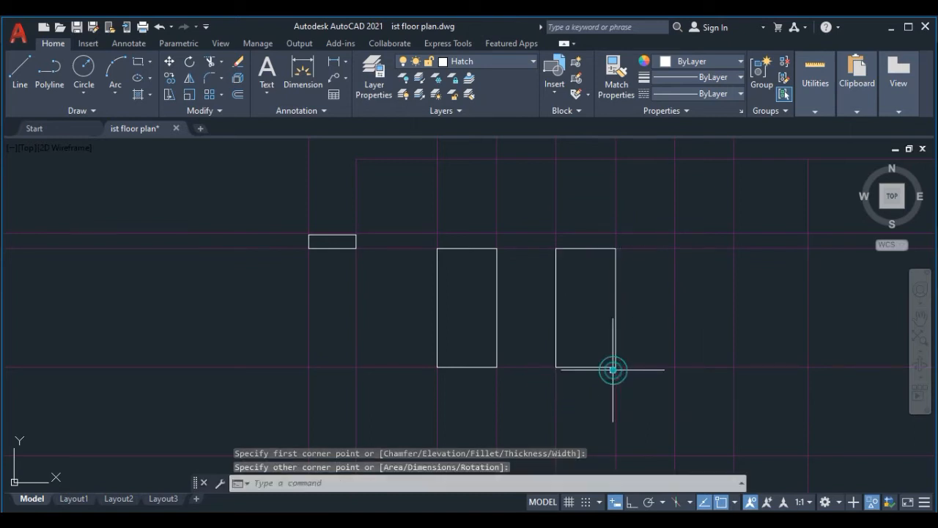
Draw the third narrow window's rectangle between its vertical construction lines, from head level down to sill level.
{"action": "left_click", "coordinate": [137, 64]}
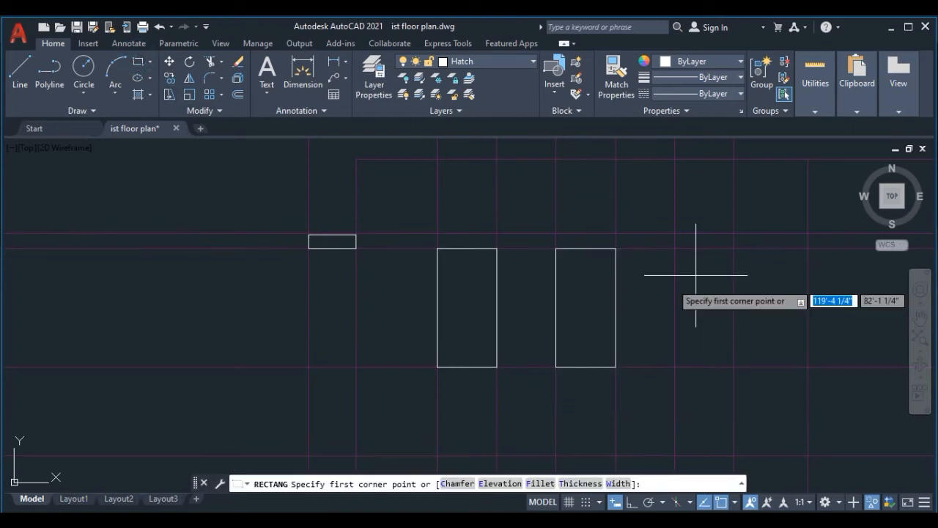
{"action": "scroll", "coordinate": [696, 271], "scroll_direction": "up", "scroll_amount": 2}
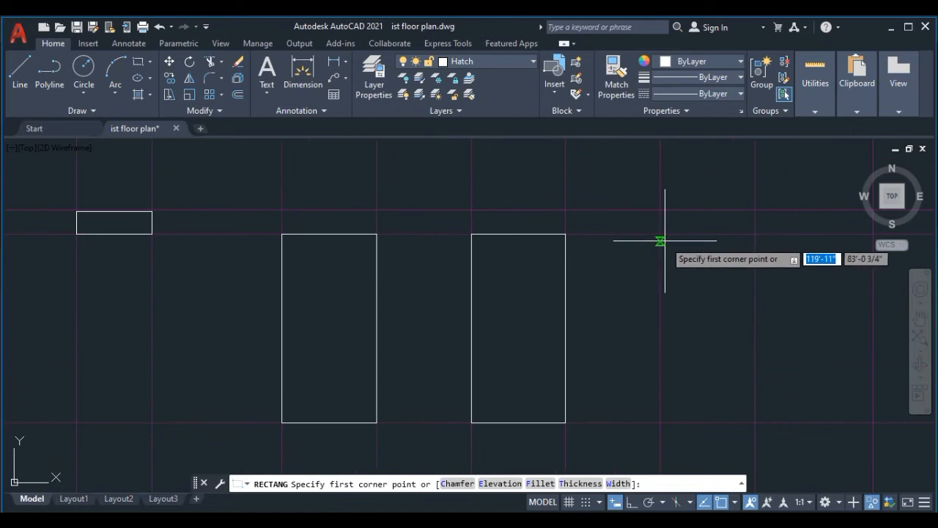
{"action": "left_click", "coordinate": [660, 235]}
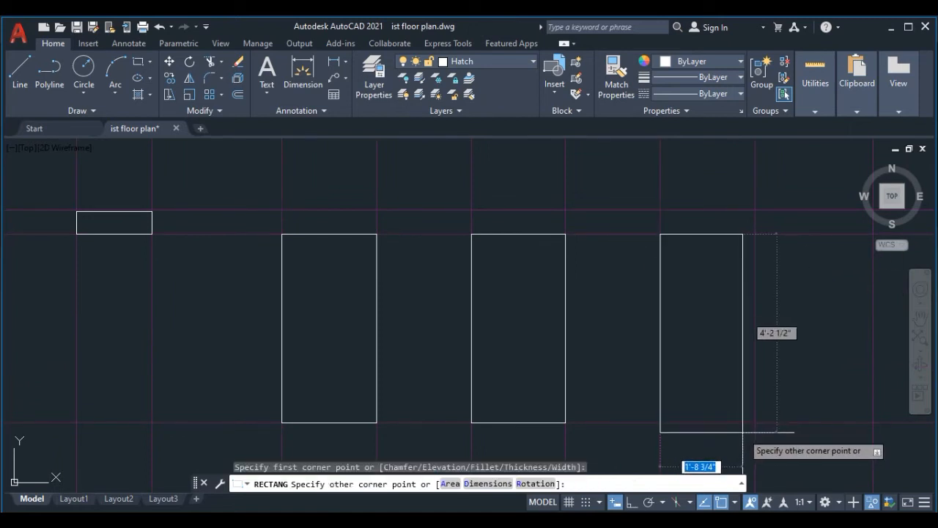
{"action": "left_click", "coordinate": [753, 424]}
{"action": "scroll", "coordinate": [638, 271], "scroll_direction": "down", "scroll_amount": 5}
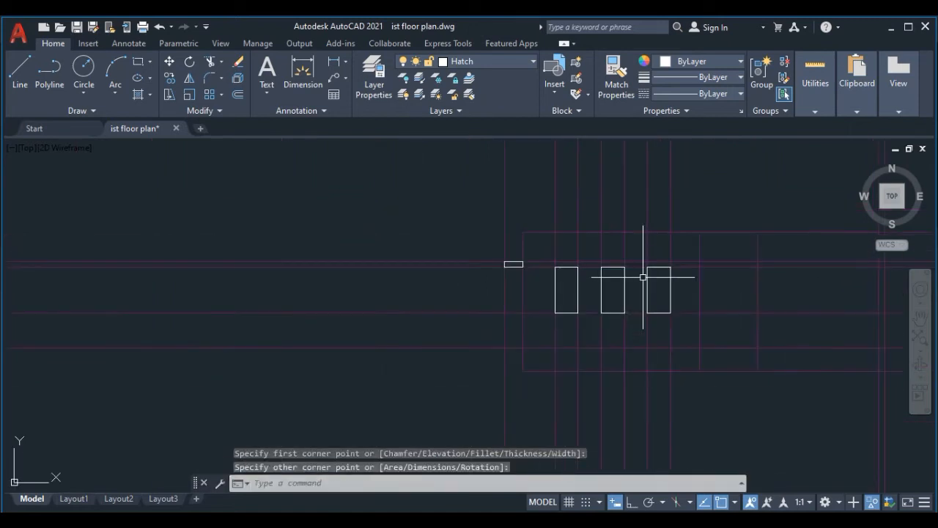
{"action": "scroll", "coordinate": [562, 274], "scroll_direction": "up", "scroll_amount": 2}
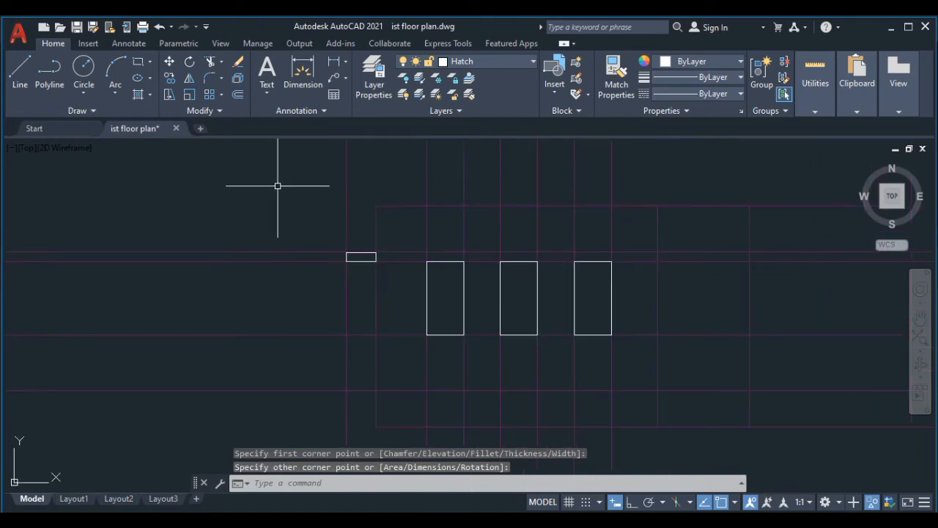
Draw the main door's rectangle between its two vertical lines, from window head level down to the top of the plinth.
{"action": "left_click", "coordinate": [140, 63]}
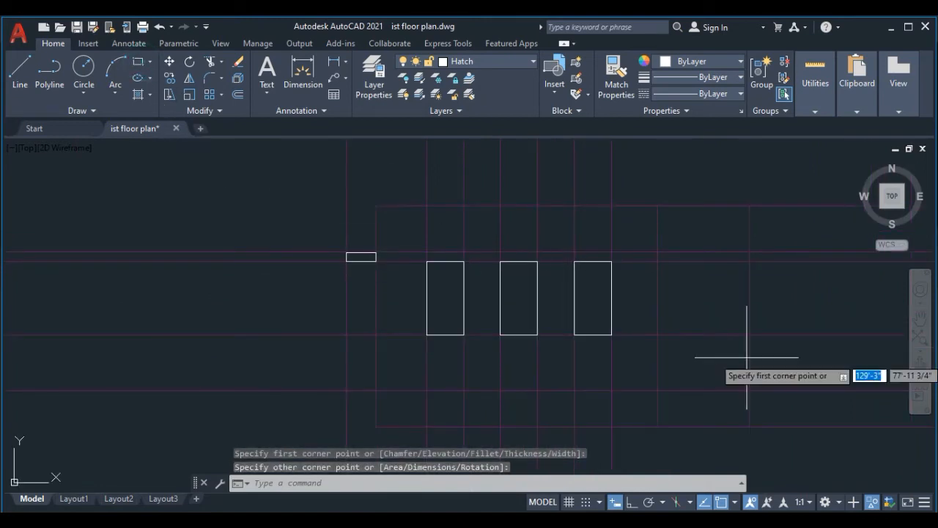
{"action": "left_click", "coordinate": [657, 261]}
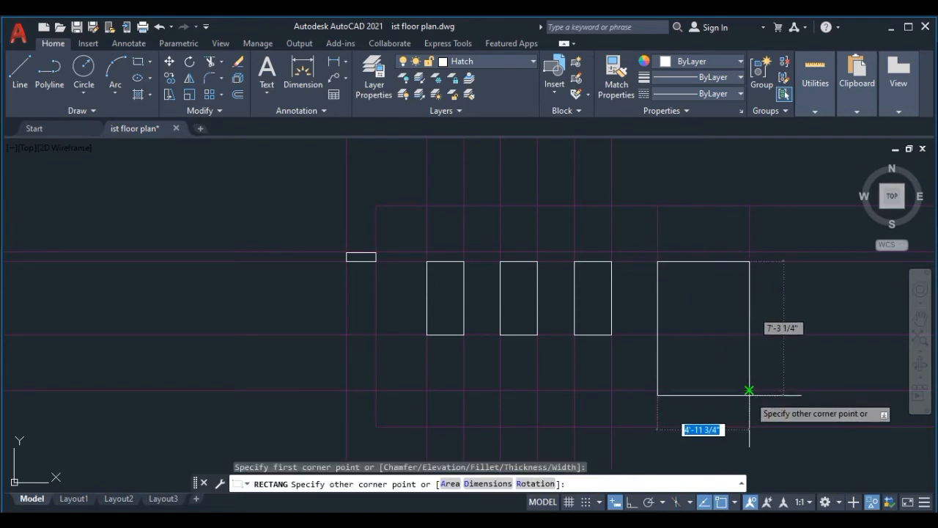
{"action": "left_click", "coordinate": [749, 392]}
{"action": "scroll", "coordinate": [565, 314], "scroll_direction": "down", "scroll_amount": 3}
{"action": "middle_click_drag", "start_coordinate": [647, 329], "coordinate": [505, 336]}
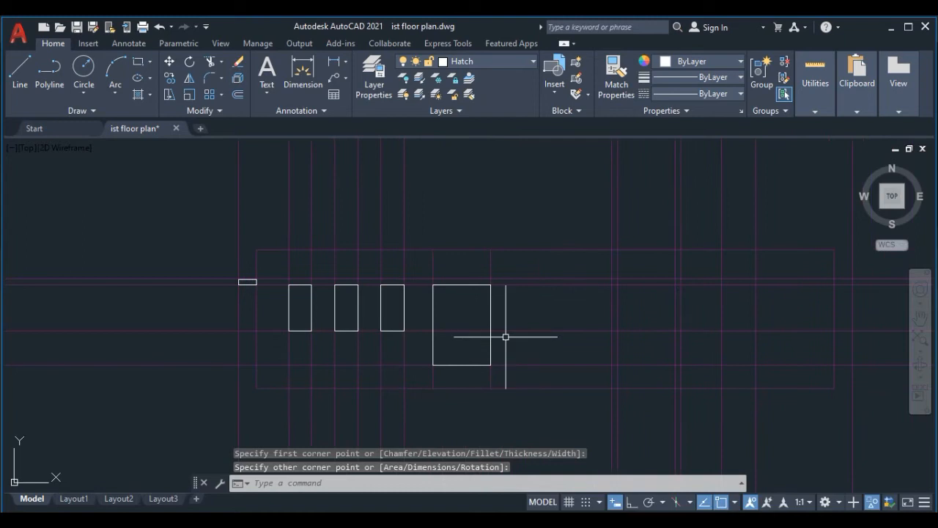
Draw the sunshade rectangle above the kitchen window, between the two head-level lines and the outer pair of vertical construction lines.
{"action": "left_click", "coordinate": [139, 67]}
{"action": "scroll", "coordinate": [645, 290], "scroll_direction": "up", "scroll_amount": 4}
{"action": "scroll", "coordinate": [645, 290], "scroll_direction": "up", "scroll_amount": 2}
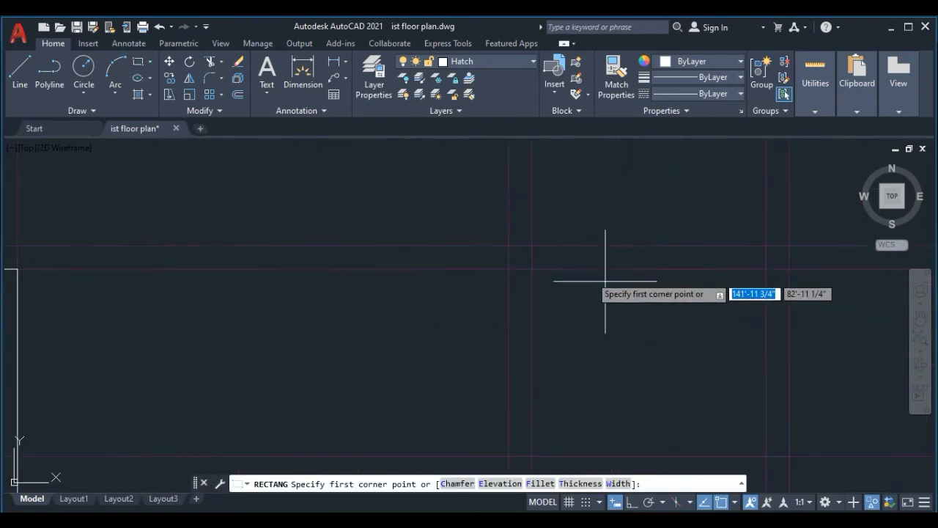
{"action": "left_click", "coordinate": [508, 247]}
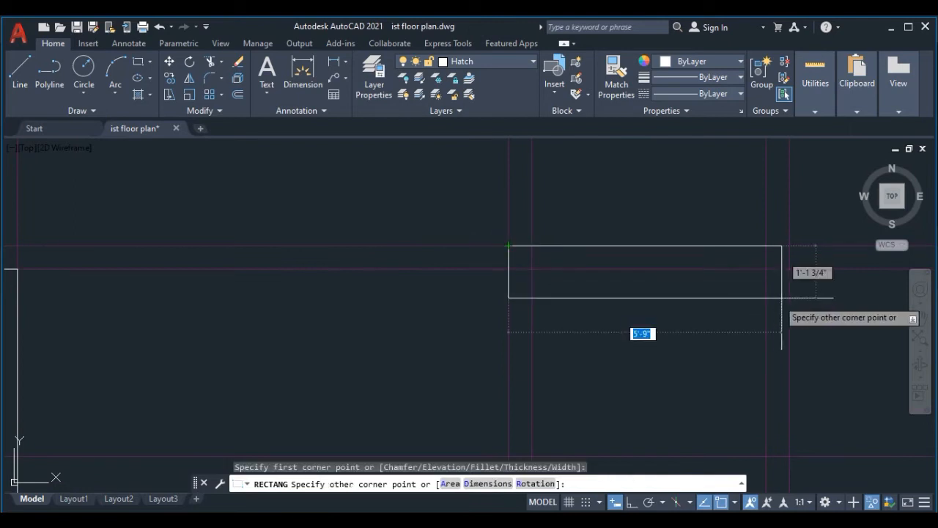
{"action": "left_click", "coordinate": [787, 270]}
Draw the kitchen window's rectangle directly under its sunshade, between the inner vertical construction lines down to sill level.
{"action": "left_click", "coordinate": [137, 61]}
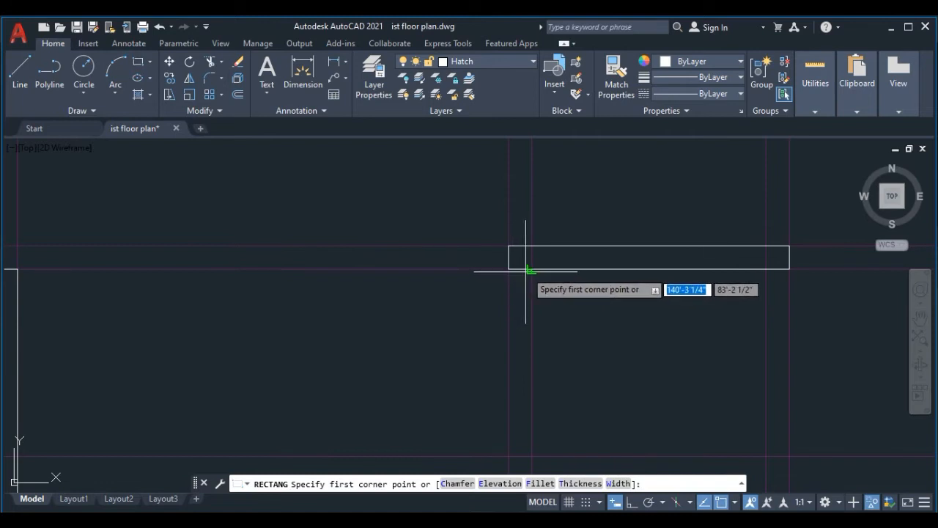
{"action": "left_click", "coordinate": [532, 269]}
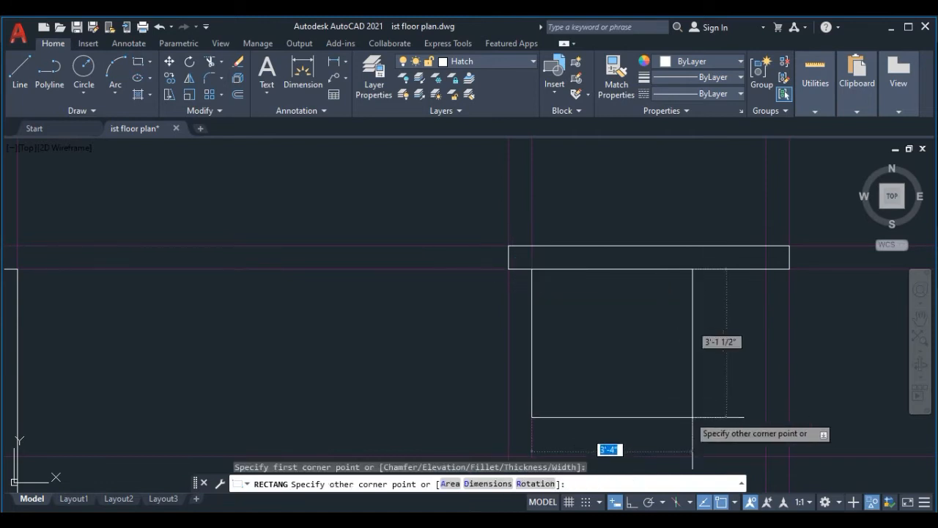
{"action": "left_click", "coordinate": [764, 453]}
{"action": "scroll", "coordinate": [662, 329], "scroll_direction": "down", "scroll_amount": 4}
{"action": "middle_click_drag", "start_coordinate": [662, 330], "coordinate": [433, 329]}
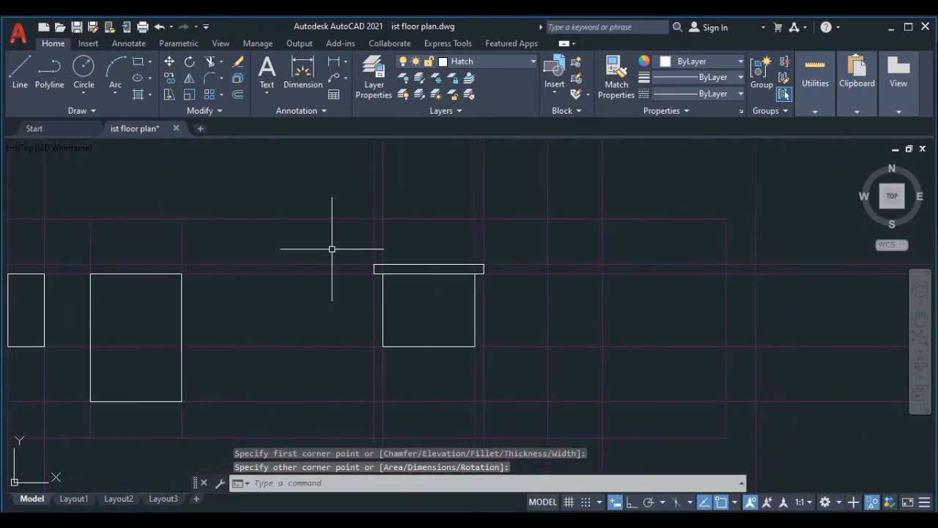
Draw the side door as a 3' by 7' rectangle from window head level down to the top of the plinth.
{"action": "left_click", "coordinate": [138, 62]}
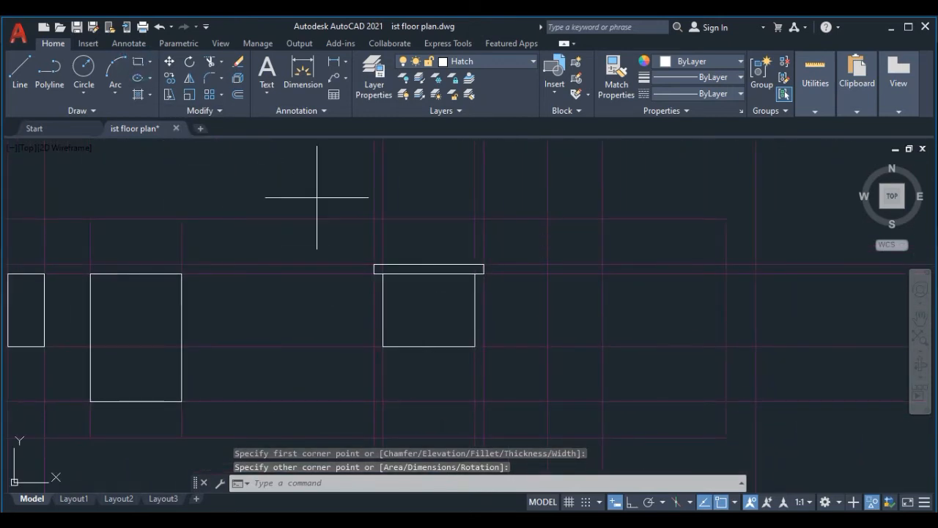
{"action": "left_click", "coordinate": [547, 274]}
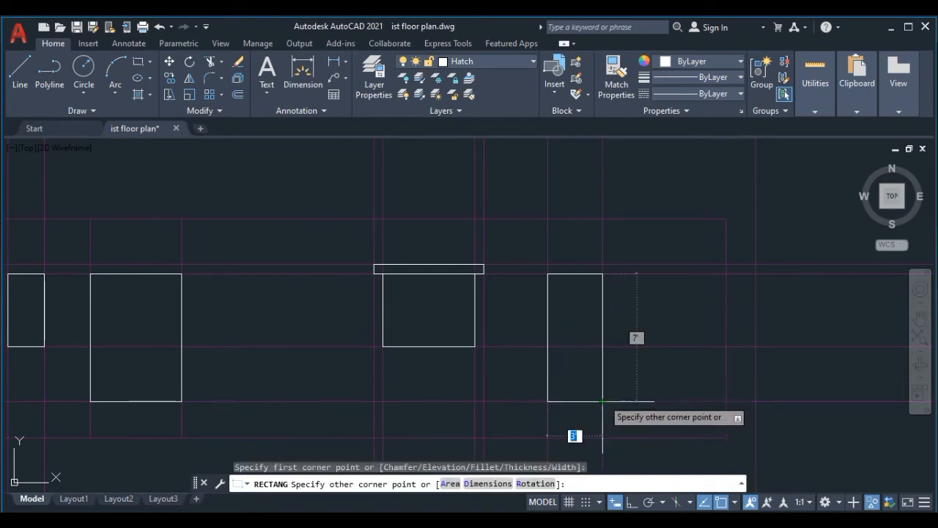
{"action": "left_click", "coordinate": [603, 401]}
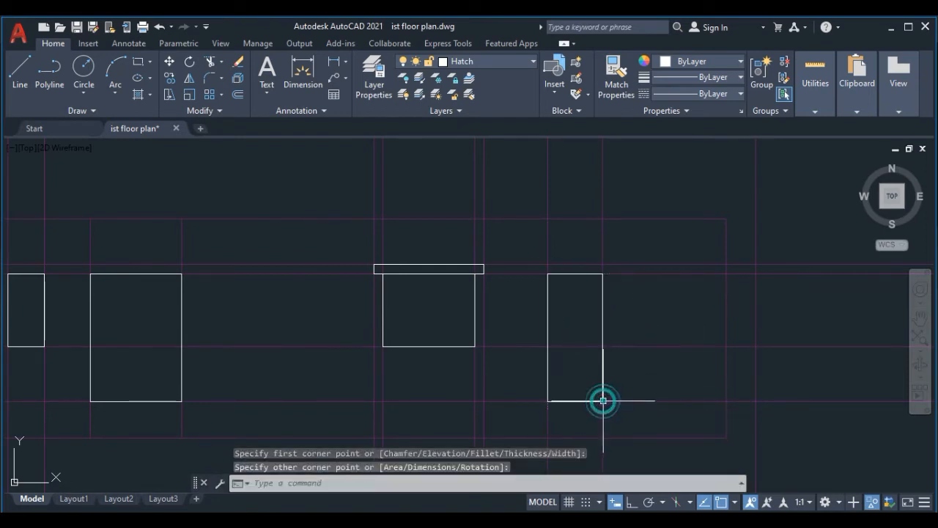
Draw the right side sunshade rectangle between the two head-level lines, from the outermost vertical construction line to the outer wall.
{"action": "left_click", "coordinate": [134, 63]}
{"action": "scroll", "coordinate": [777, 260], "scroll_direction": "up", "scroll_amount": 2}
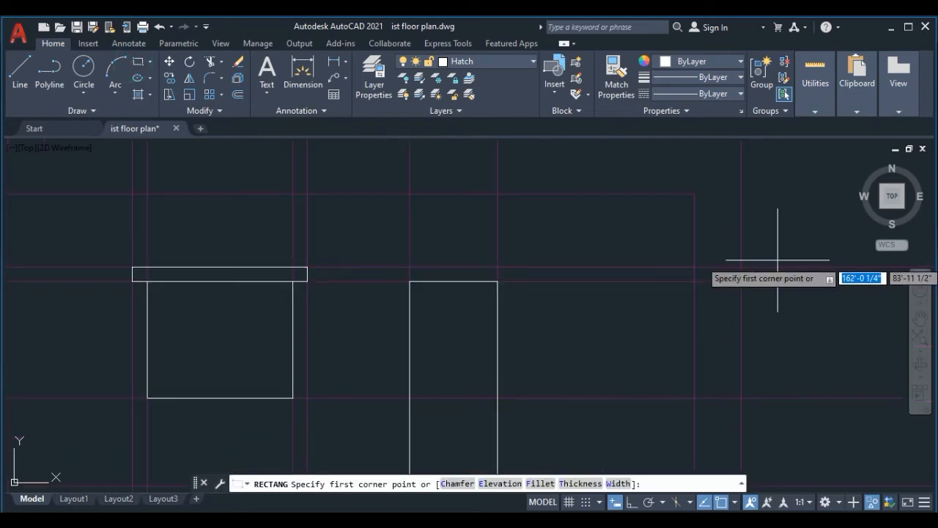
{"action": "left_click", "coordinate": [739, 269]}
{"action": "left_click", "coordinate": [694, 281]}
{"action": "scroll", "coordinate": [653, 245], "scroll_direction": "down", "scroll_amount": 3}
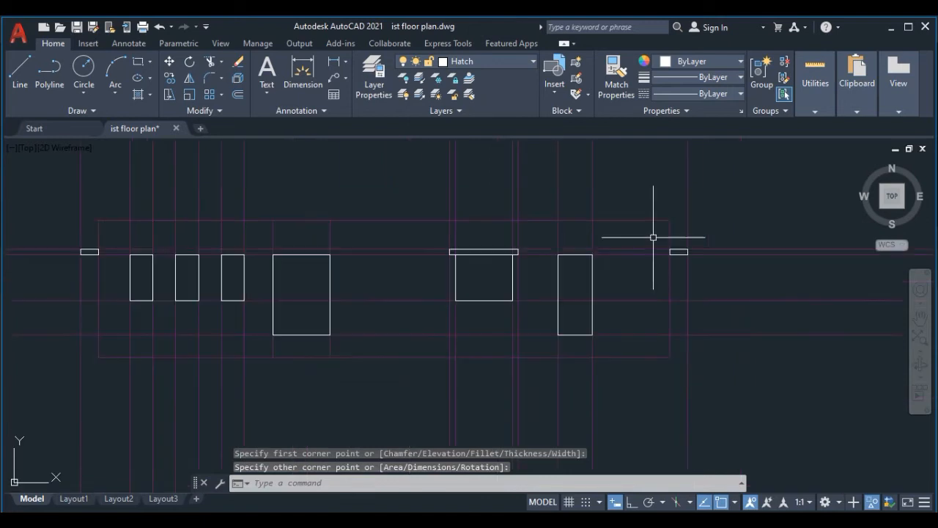
{"action": "scroll", "coordinate": [654, 251], "scroll_direction": "down", "scroll_amount": 2}
{"action": "middle_click_drag", "start_coordinate": [654, 251], "coordinate": [699, 256]}
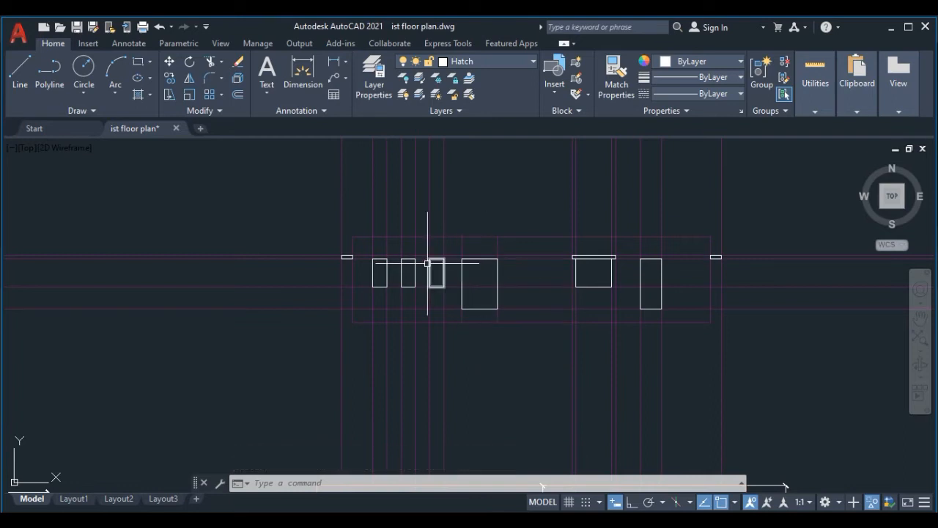
Erase the horizontal construction lines that extend beyond the new elevation.
{"action": "scroll", "coordinate": [427, 262], "scroll_direction": "down", "scroll_amount": 2}
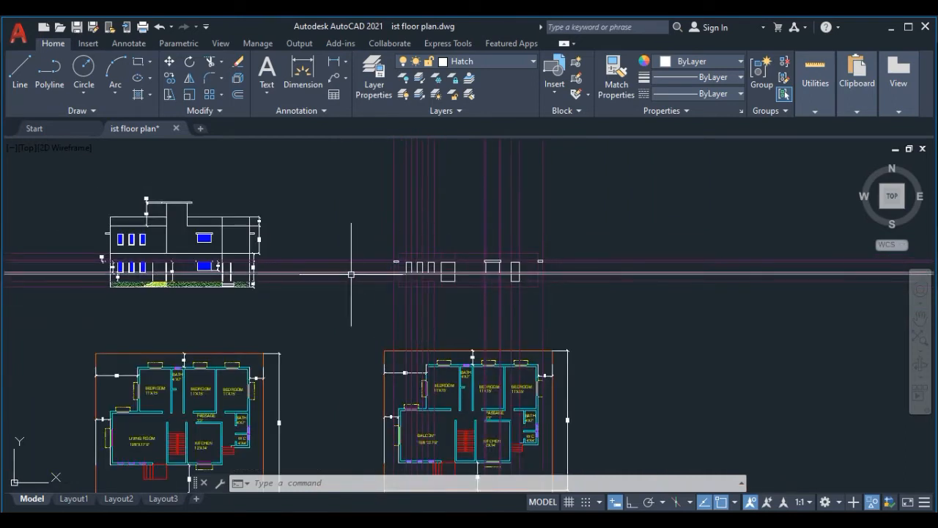
{"action": "scroll", "coordinate": [358, 275], "scroll_direction": "up", "scroll_amount": 4}
{"action": "scroll", "coordinate": [724, 243], "scroll_direction": "down", "scroll_amount": 2}
{"action": "middle_click_drag", "start_coordinate": [724, 244], "coordinate": [602, 243]}
{"action": "left_click", "coordinate": [779, 215]}
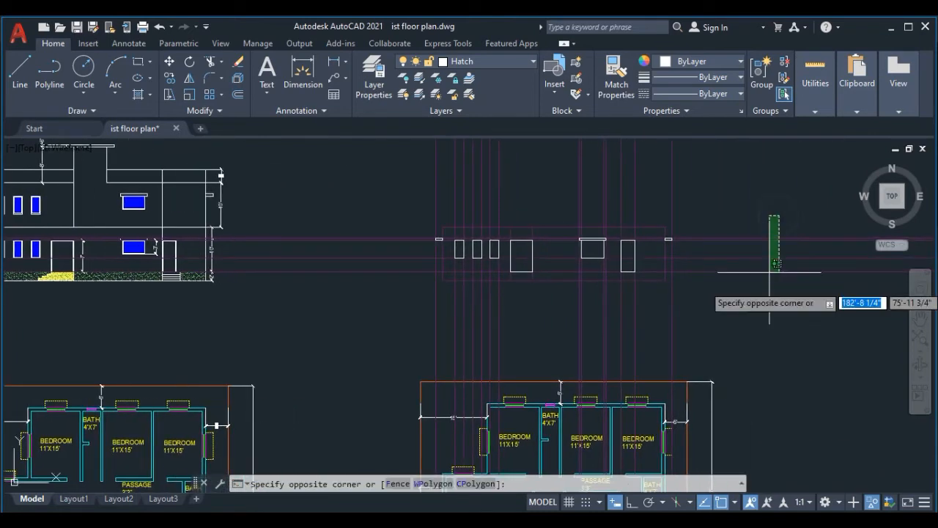
{"action": "left_click", "coordinate": [769, 296]}
{"action": "key", "text": "Delete"}
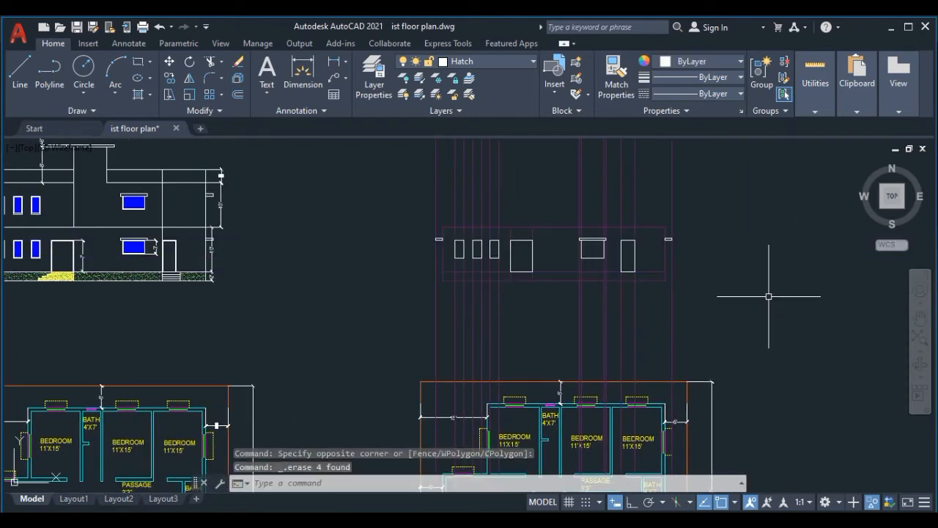
Erase the vertical construction lines projected from the floor plan through the new elevation.
{"action": "left_click", "coordinate": [725, 313]}
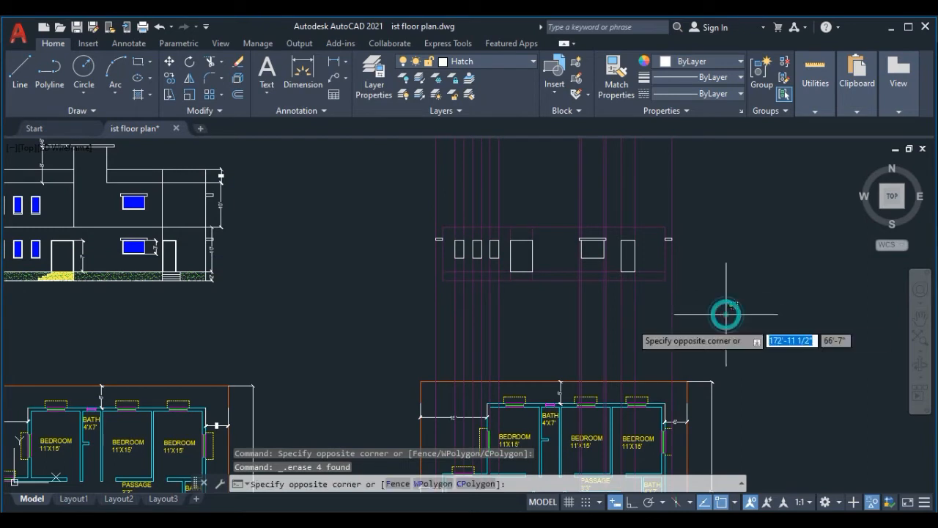
{"action": "left_click", "coordinate": [347, 325]}
{"action": "key", "text": "Delete"}
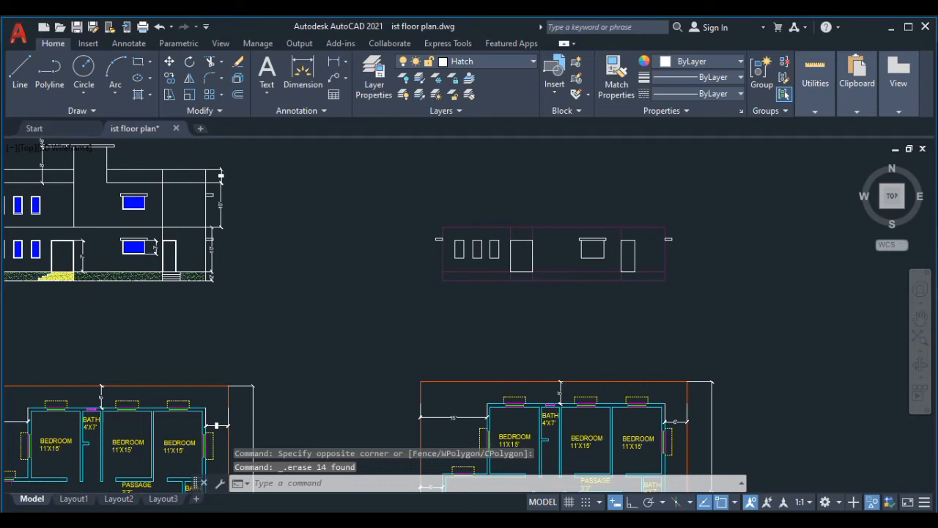
Set the colour of all the new elevation's lines and rectangles to ByLayer.
{"action": "scroll", "coordinate": [608, 201], "scroll_direction": "up", "scroll_amount": 2}
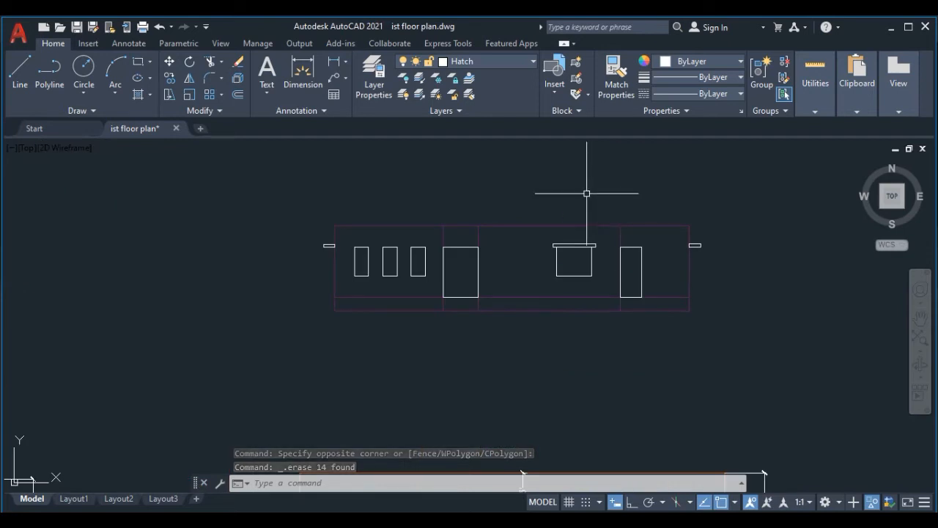
{"action": "left_click", "coordinate": [762, 192]}
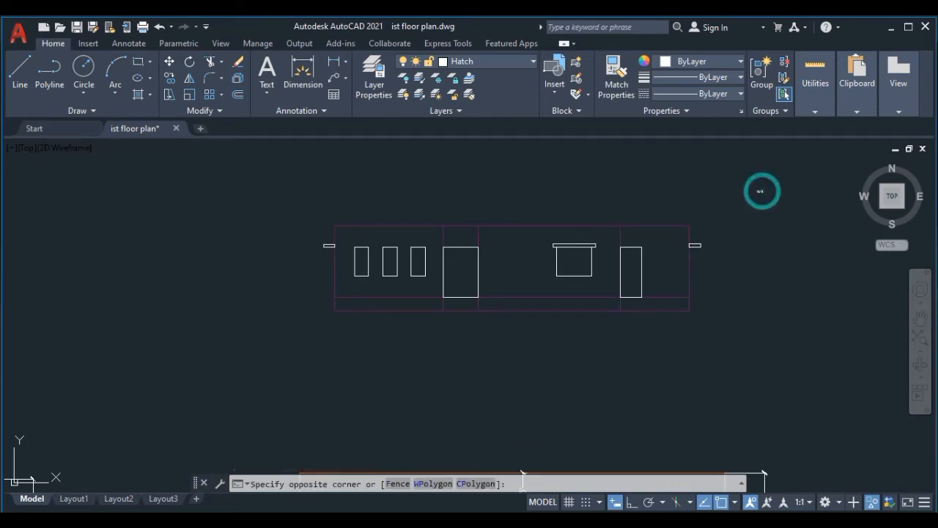
{"action": "left_click", "coordinate": [277, 355]}
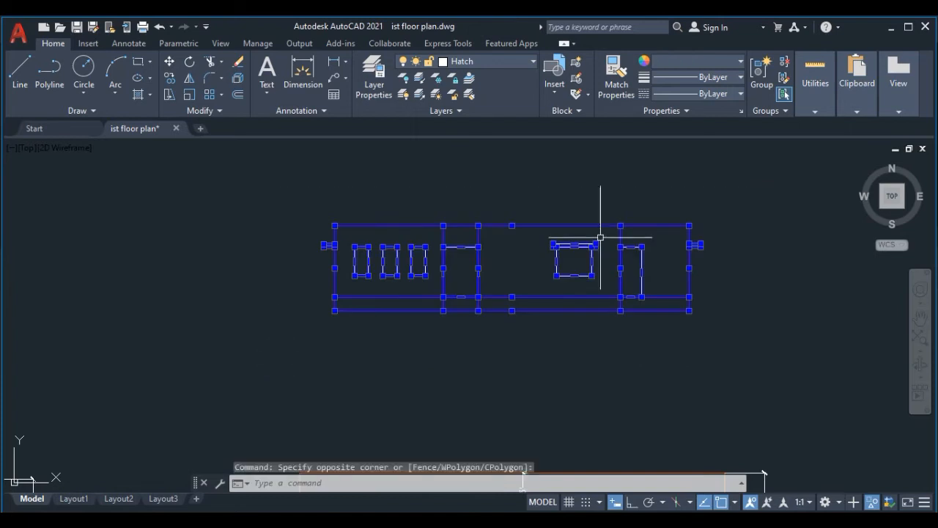
{"action": "left_click", "coordinate": [720, 60]}
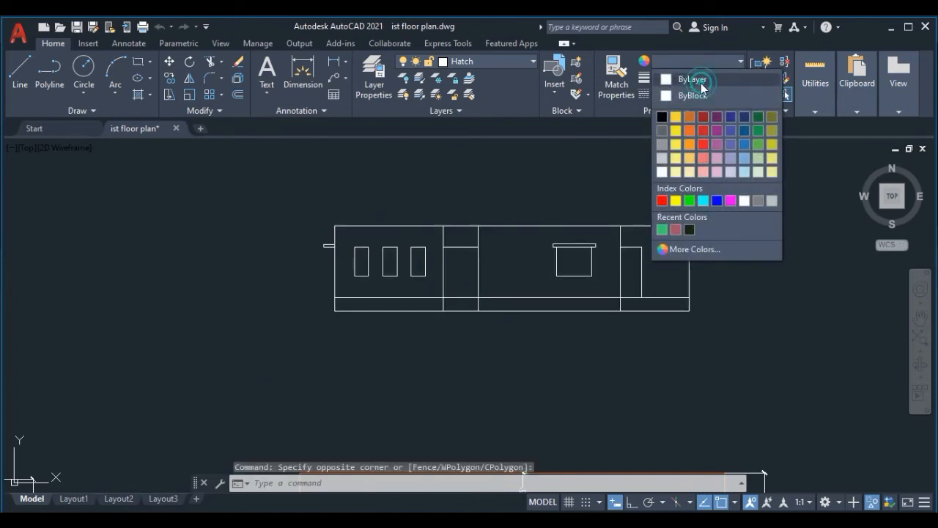
{"action": "left_click", "coordinate": [702, 80]}
{"action": "key", "text": "Escape"}
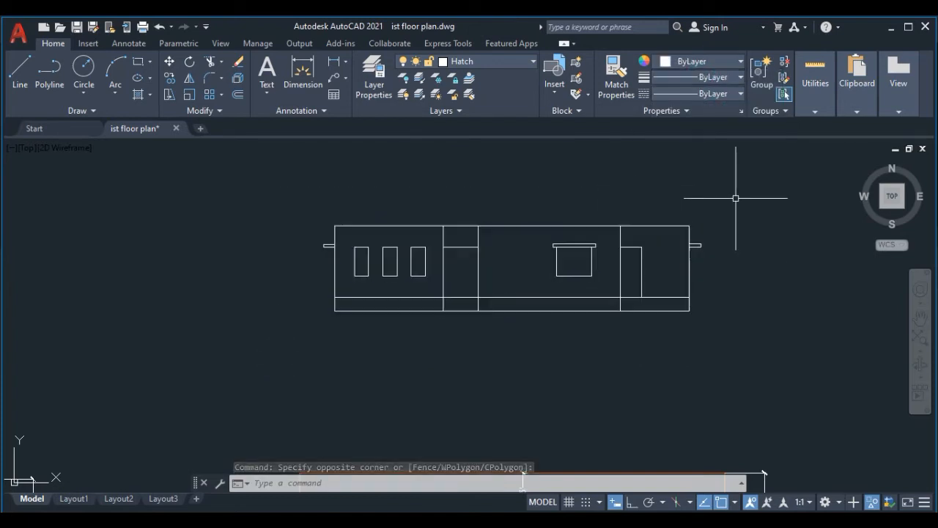
Trim away both vertical line pieces above the main door, between the door head and the floor line.
{"action": "scroll", "coordinate": [498, 207], "scroll_direction": "up", "scroll_amount": 2}
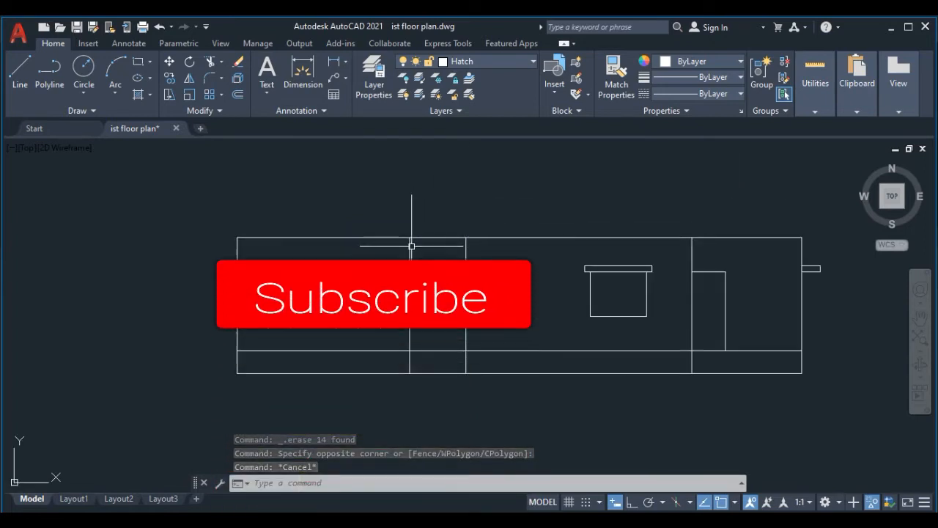
{"action": "type", "text": "tr"}
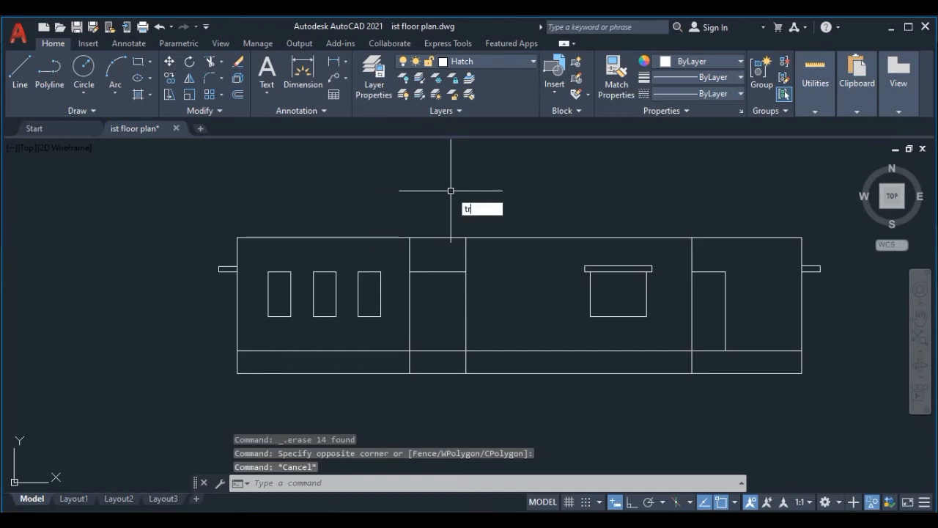
{"action": "key", "text": "Return"}
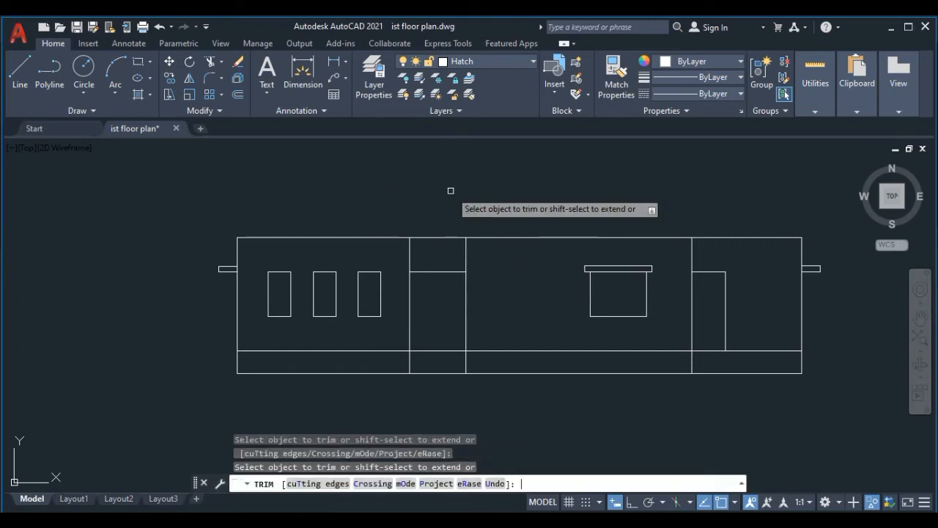
{"action": "left_click", "coordinate": [409, 250]}
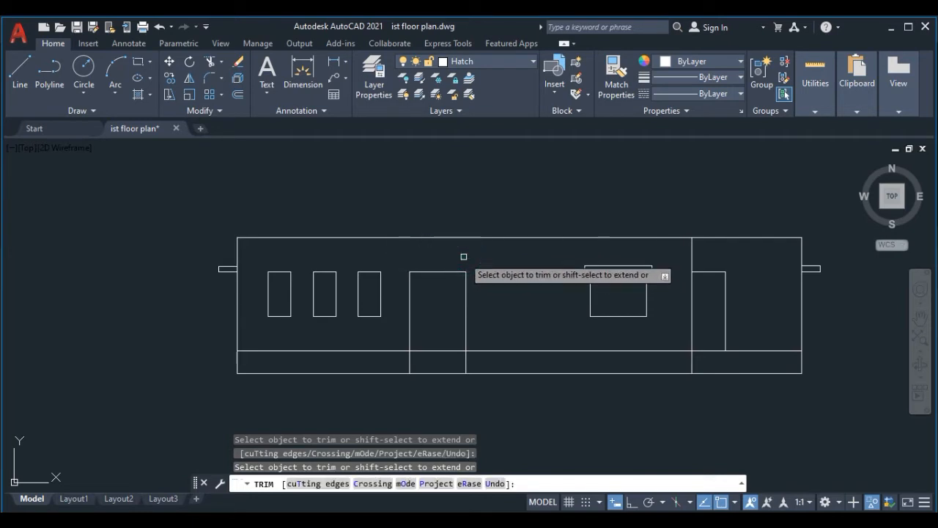
{"action": "scroll", "coordinate": [464, 257], "scroll_direction": "down", "scroll_amount": 2}
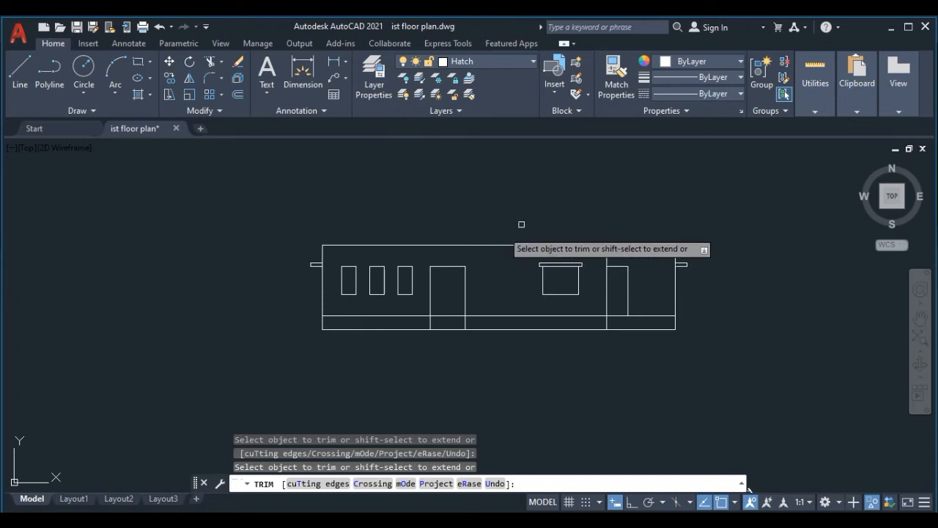
{"action": "key", "text": "Escape"}
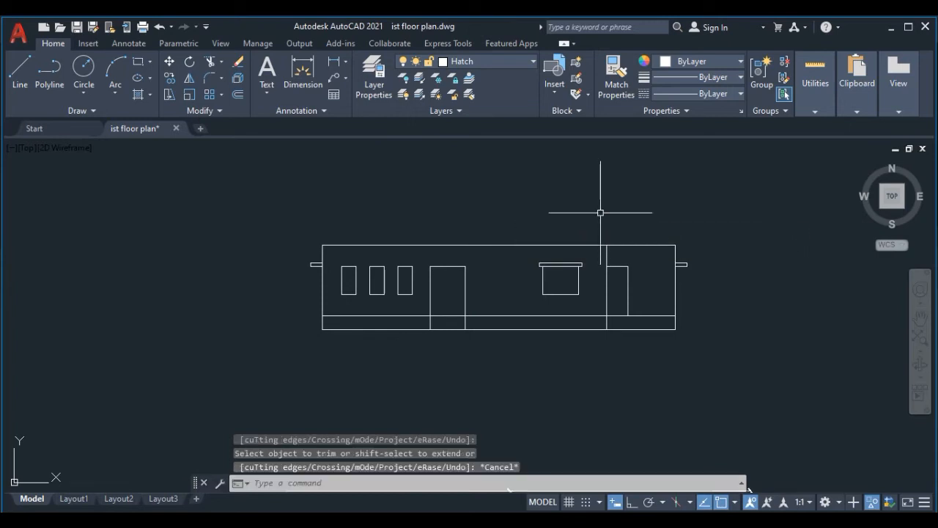
Examine the reference elevation's storey heights, windows, doors and sunshades against the newly drawn ground-floor elevation.
{"action": "scroll", "coordinate": [601, 212], "scroll_direction": "down", "scroll_amount": 2}
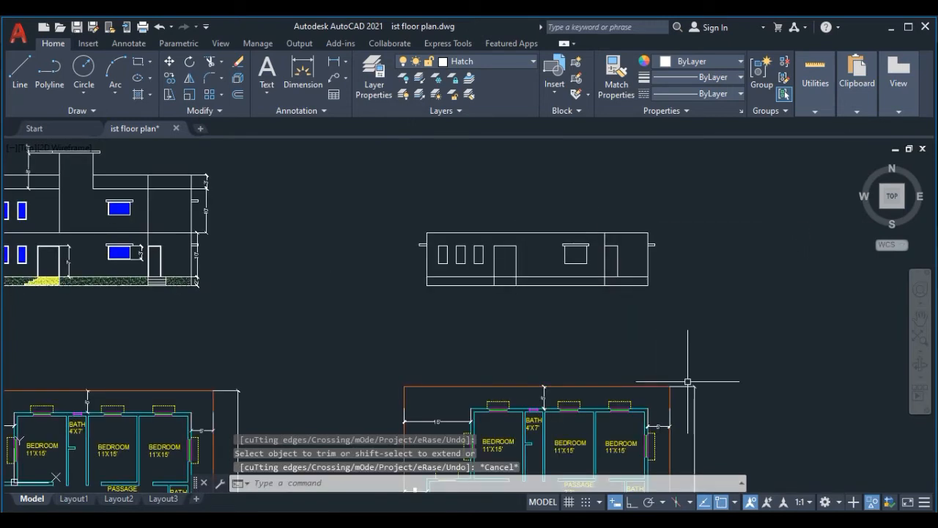
{"action": "middle_click_drag", "start_coordinate": [687, 382], "coordinate": [686, 368]}
{"action": "middle_click_drag", "start_coordinate": [511, 310], "coordinate": [639, 333]}
{"action": "middle_click_drag", "start_coordinate": [199, 217], "coordinate": [223, 230]}
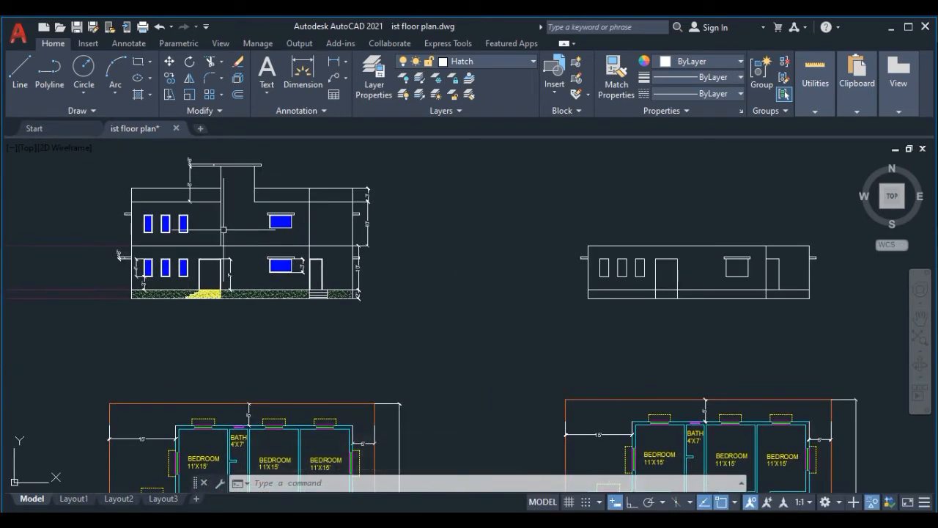
{"action": "scroll", "coordinate": [208, 233], "scroll_direction": "up", "scroll_amount": 3}
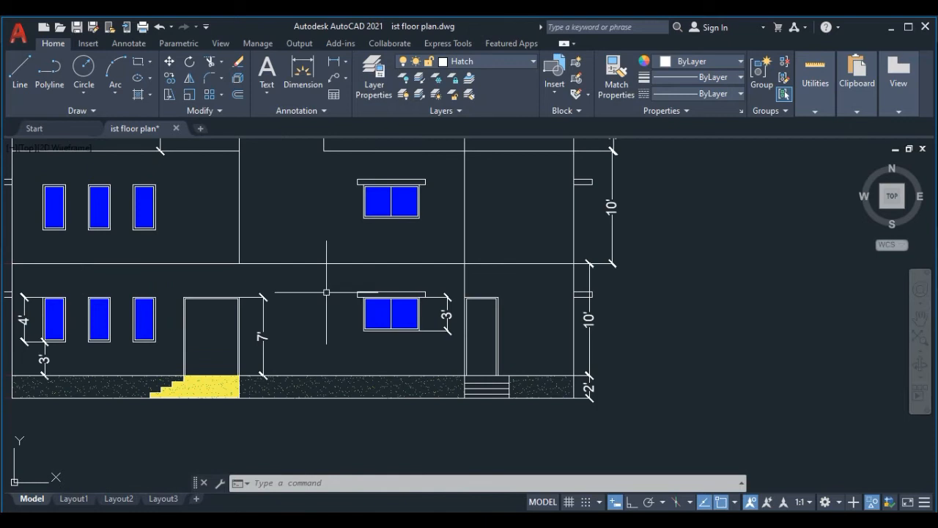
{"action": "scroll", "coordinate": [326, 292], "scroll_direction": "down", "scroll_amount": 3}
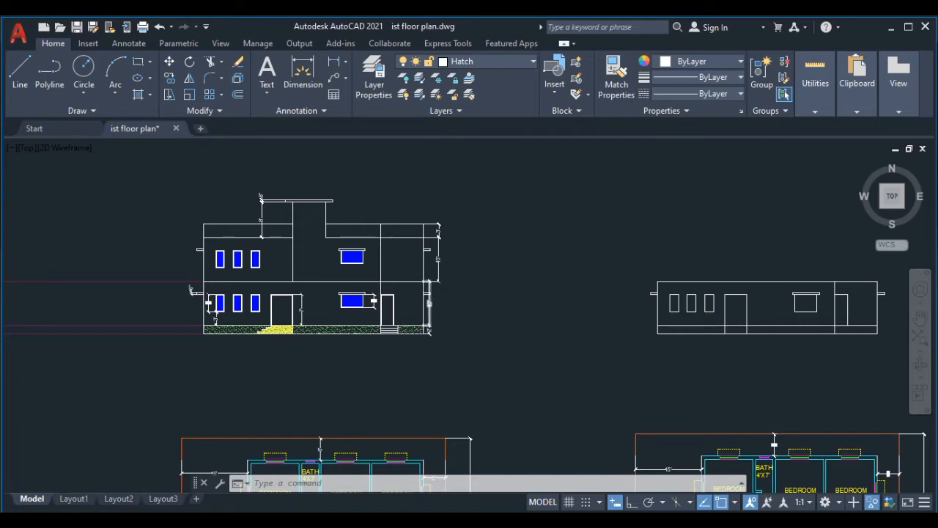
{"action": "scroll", "coordinate": [429, 303], "scroll_direction": "up", "scroll_amount": 3}
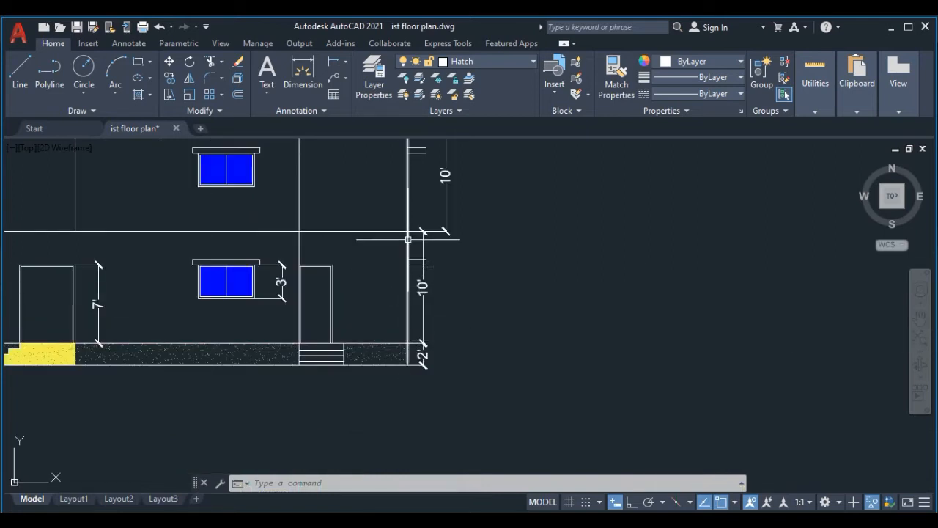
{"action": "scroll", "coordinate": [407, 236], "scroll_direction": "down", "scroll_amount": 6}
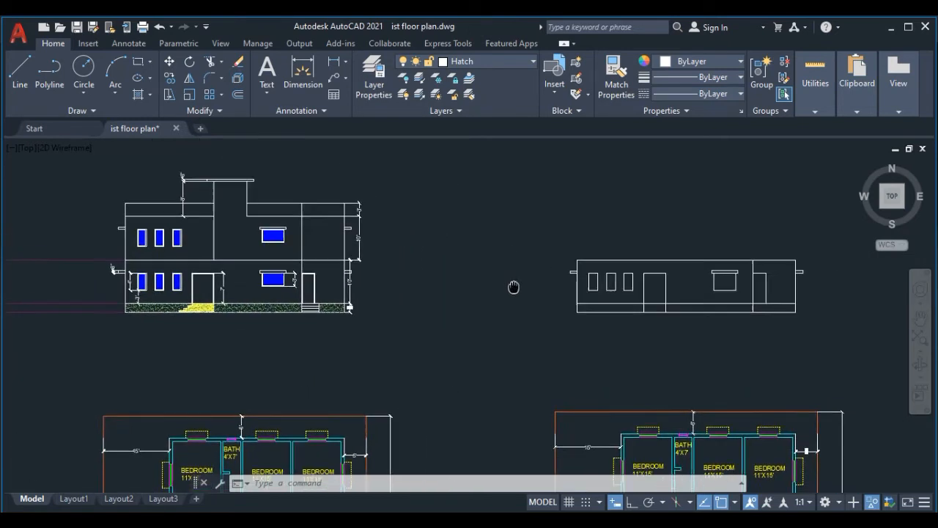
Copy the ground-floor walls, windows, doors and sunshades upward, from the floor line's right end to the right end of the storey's top line.
{"action": "scroll", "coordinate": [754, 300], "scroll_direction": "up", "scroll_amount": 4}
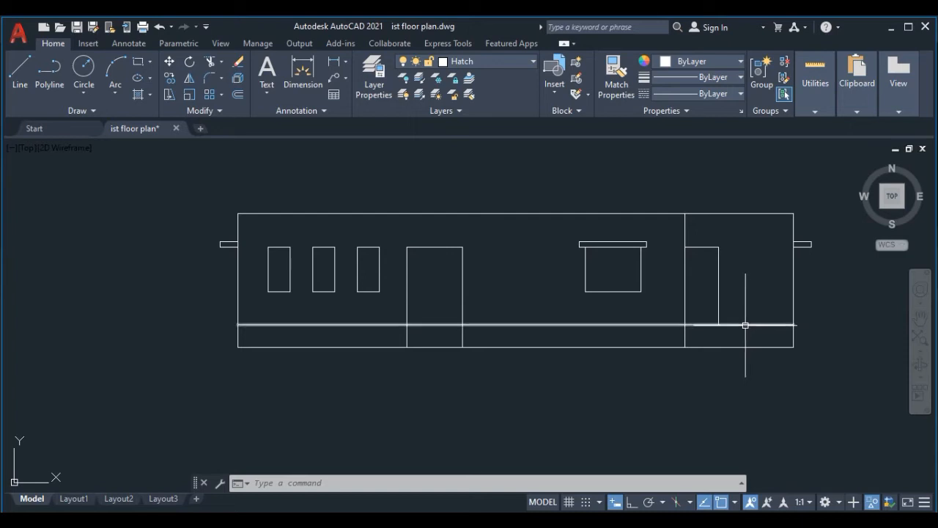
{"action": "left_click", "coordinate": [821, 196]}
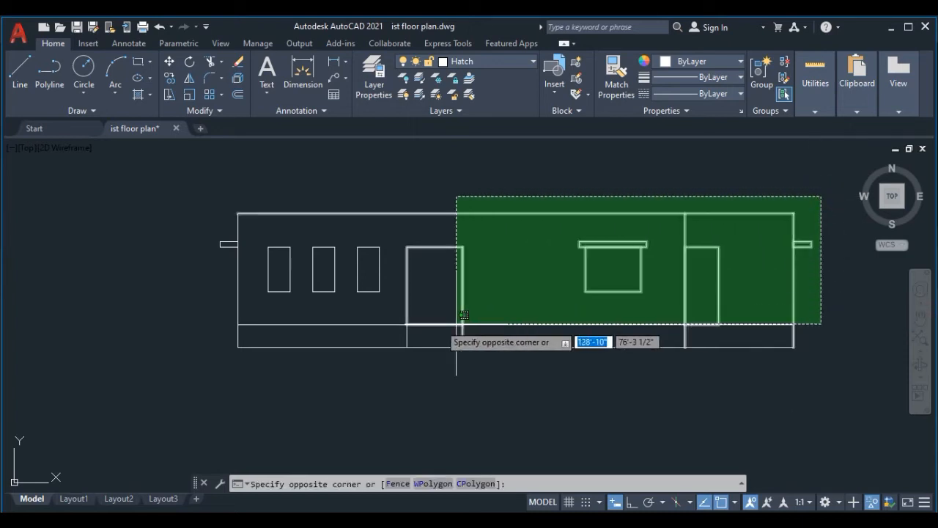
{"action": "left_click", "coordinate": [205, 315]}
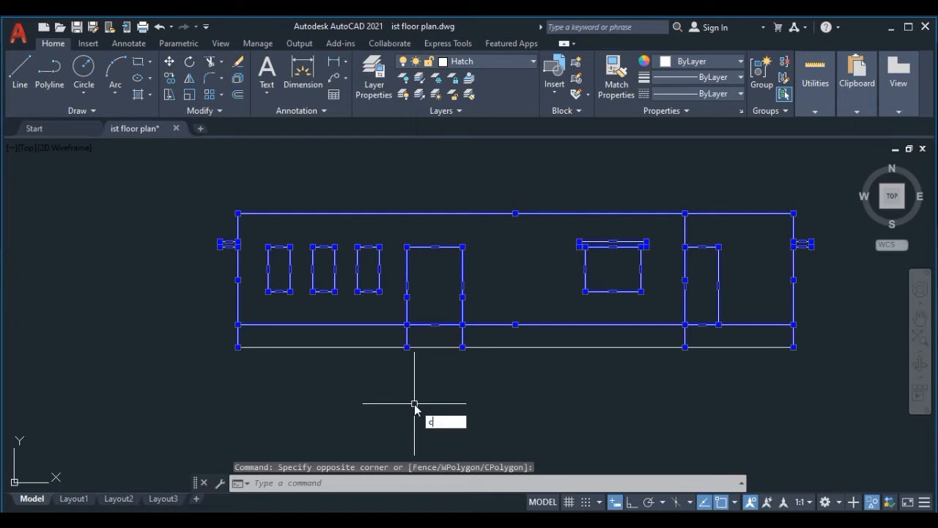
{"action": "type", "text": "co"}
{"action": "key", "text": "Return"}
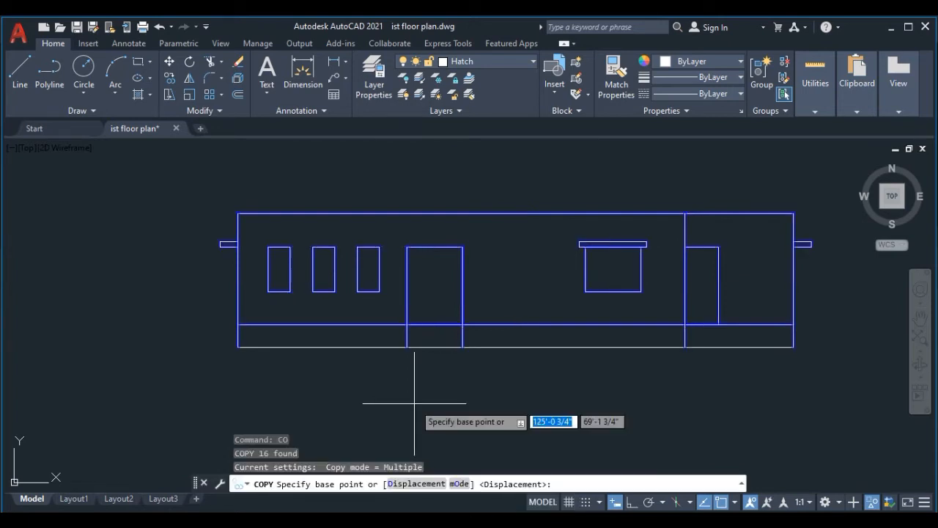
{"action": "left_click", "coordinate": [793, 324]}
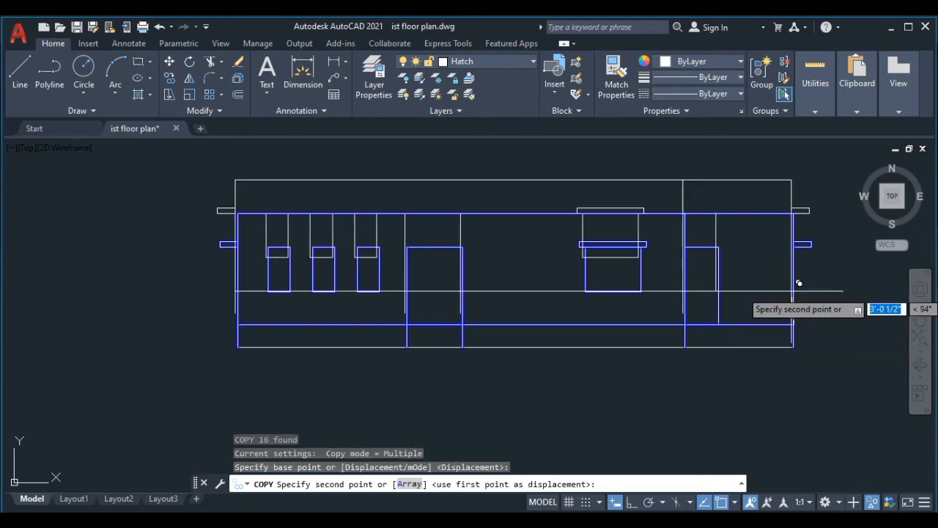
{"action": "left_click", "coordinate": [795, 211]}
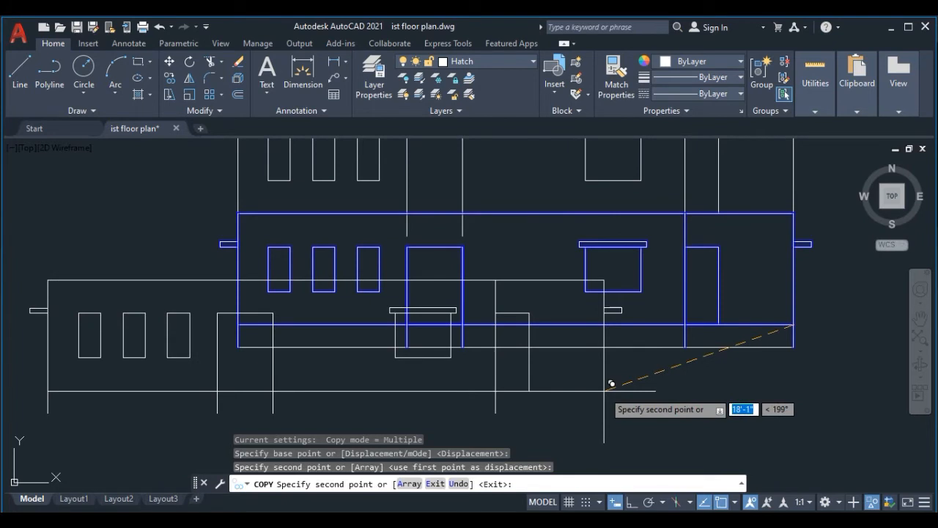
{"action": "key", "text": "Escape"}
Erase the copied main door lines and the copied side door from the upper floor.
{"action": "middle_click_drag", "start_coordinate": [604, 390], "coordinate": [596, 455]}
{"action": "left_click", "coordinate": [470, 196]}
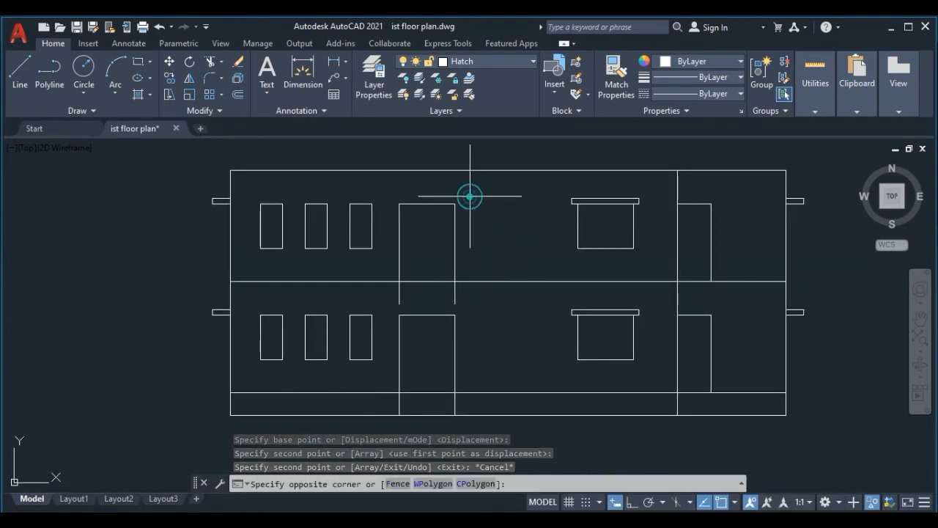
{"action": "left_click", "coordinate": [453, 219]}
{"action": "key", "text": "Delete"}
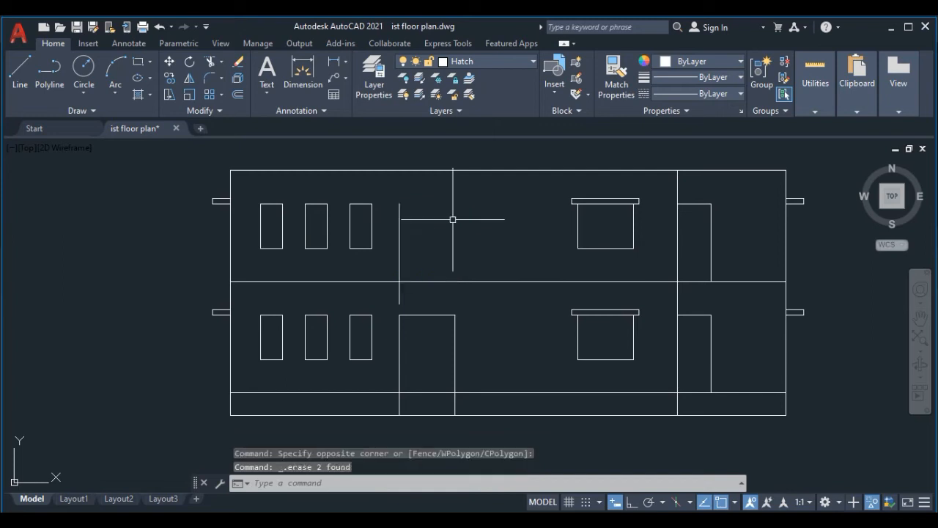
{"action": "left_click", "coordinate": [415, 218]}
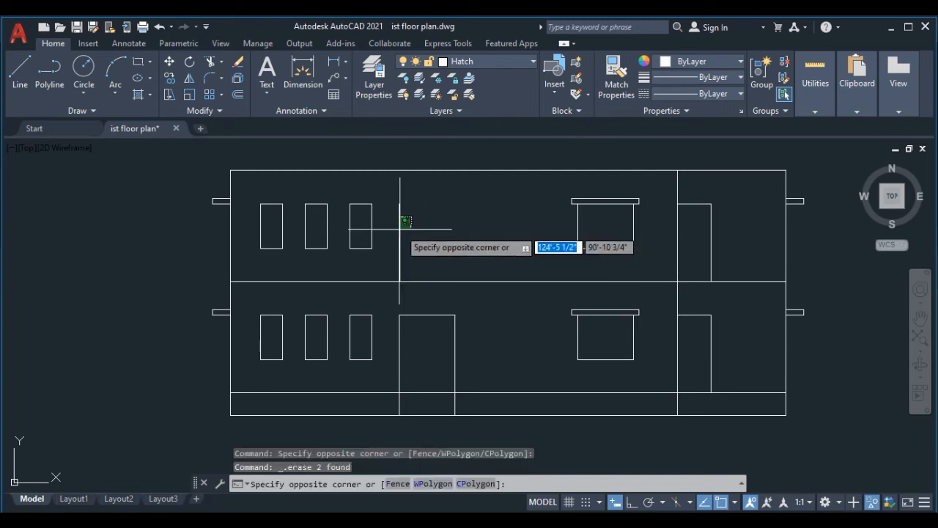
{"action": "left_click", "coordinate": [399, 228]}
{"action": "left_click", "coordinate": [399, 229]}
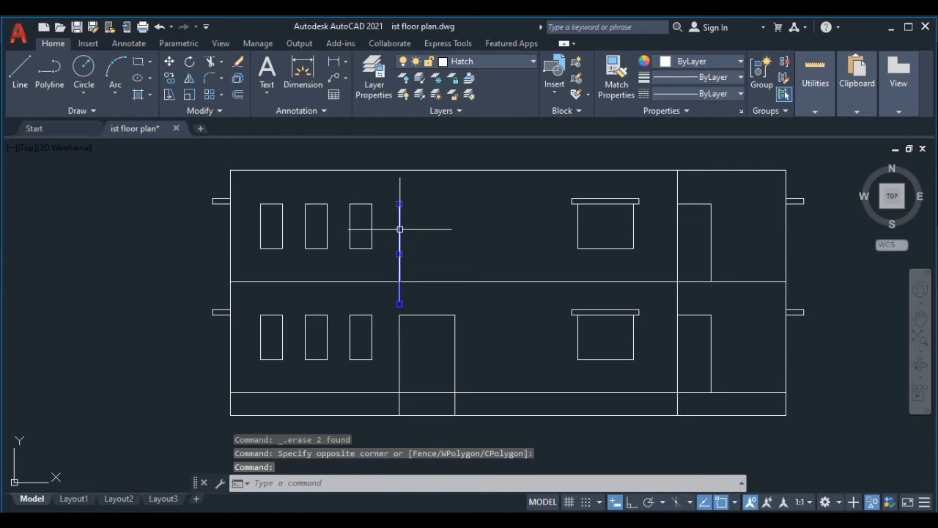
{"action": "key", "text": "Delete"}
{"action": "left_click", "coordinate": [718, 201]}
{"action": "left_click", "coordinate": [703, 224]}
{"action": "key", "text": "Delete"}
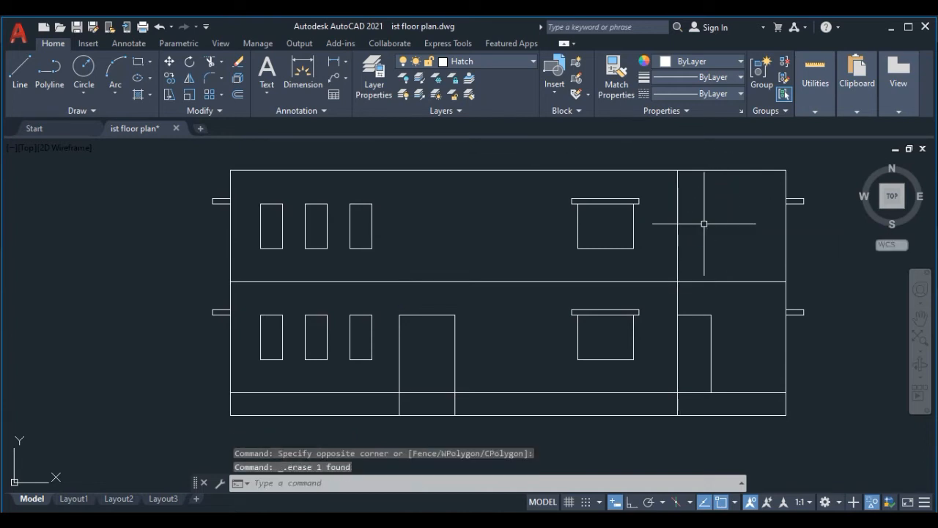
Examine the entrance steps in the reference elevation and the corresponding steps in the floor plan.
{"action": "scroll", "coordinate": [691, 229], "scroll_direction": "down", "scroll_amount": 4}
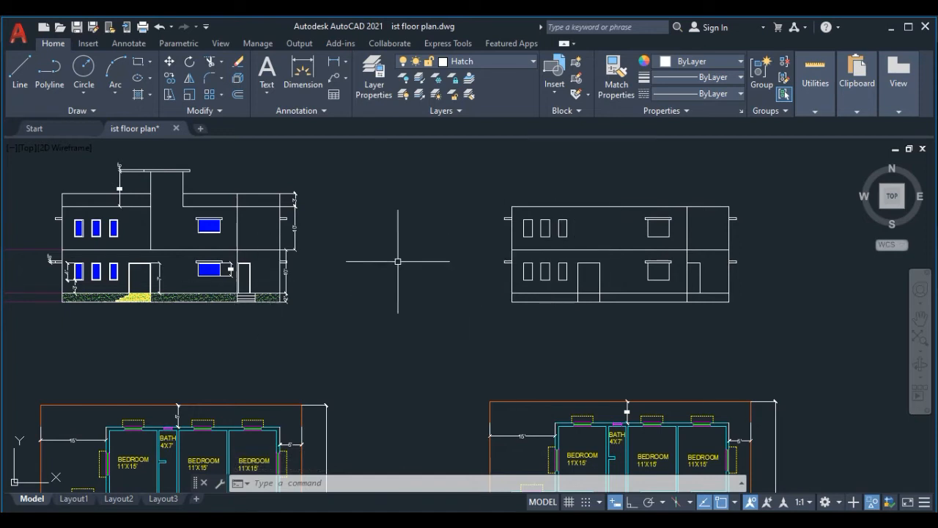
{"action": "scroll", "coordinate": [58, 286], "scroll_direction": "up", "scroll_amount": 3}
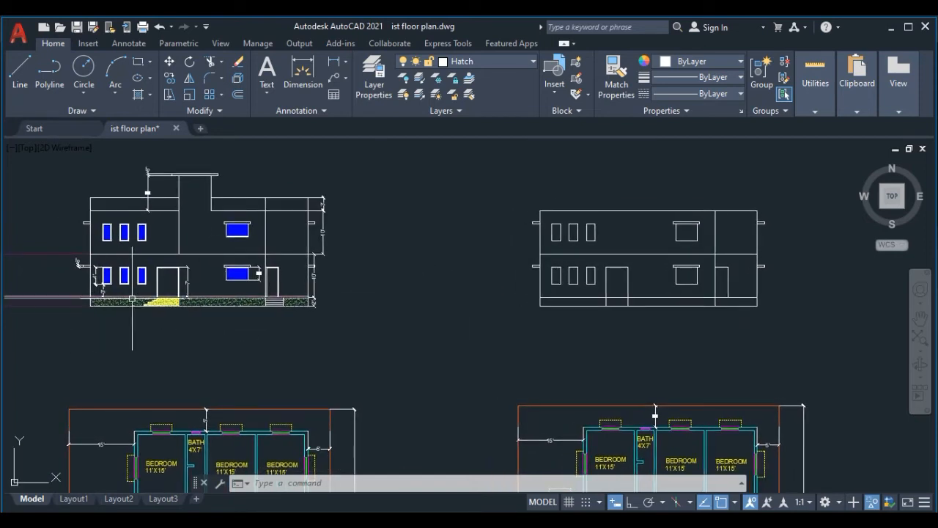
{"action": "scroll", "coordinate": [160, 309], "scroll_direction": "up", "scroll_amount": 4}
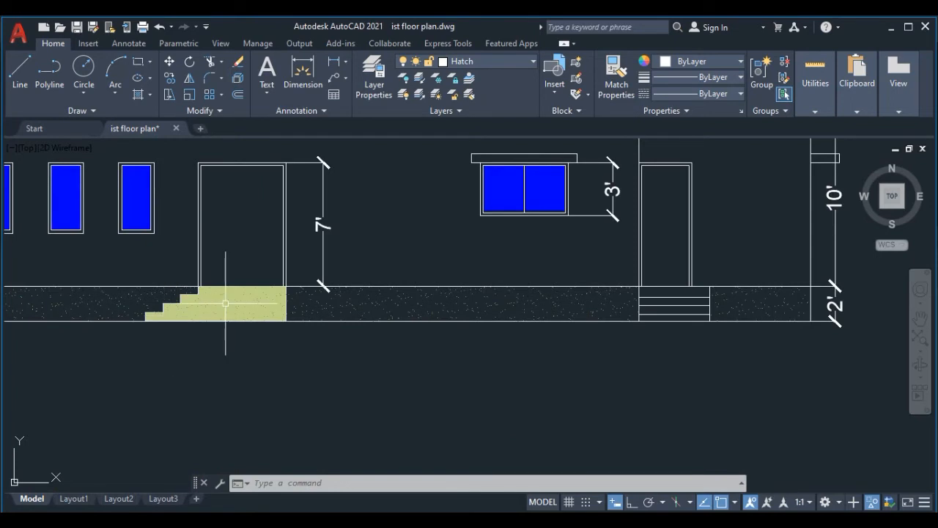
{"action": "scroll", "coordinate": [225, 303], "scroll_direction": "down", "scroll_amount": 2}
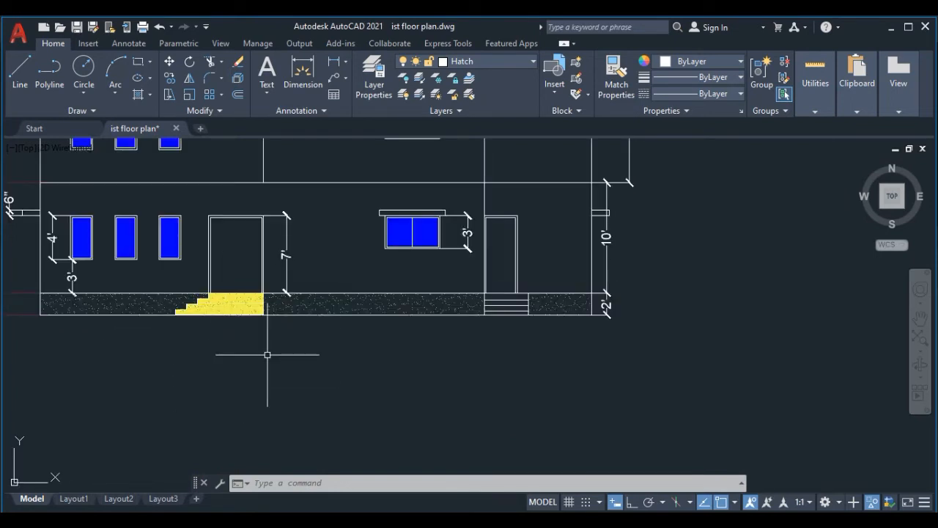
{"action": "scroll", "coordinate": [267, 354], "scroll_direction": "down", "scroll_amount": 5}
{"action": "mouse_move", "coordinate": [785, 452]}
{"action": "middle_mouse_down"}
{"action": "mouse_move", "coordinate": [726, 412]}
{"action": "mouse_move", "coordinate": [620, 244]}
{"action": "mouse_move", "coordinate": [567, 239]}
{"action": "middle_mouse_up"}
{"action": "scroll", "coordinate": [519, 309], "scroll_direction": "up", "scroll_amount": 5}
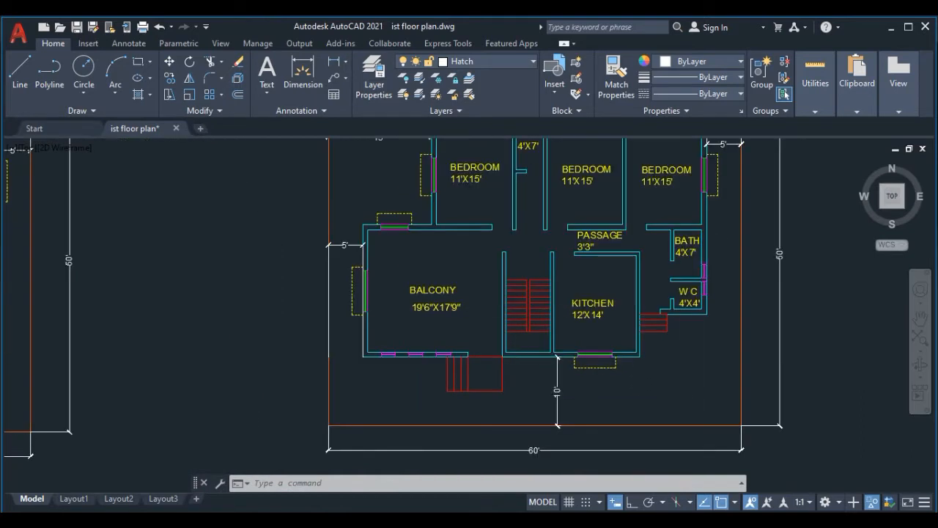
{"action": "scroll", "coordinate": [461, 307], "scroll_direction": "down", "scroll_amount": 5}
{"action": "scroll", "coordinate": [518, 297], "scroll_direction": "up", "scroll_amount": 4}
{"action": "scroll", "coordinate": [517, 297], "scroll_direction": "down", "scroll_amount": 5}
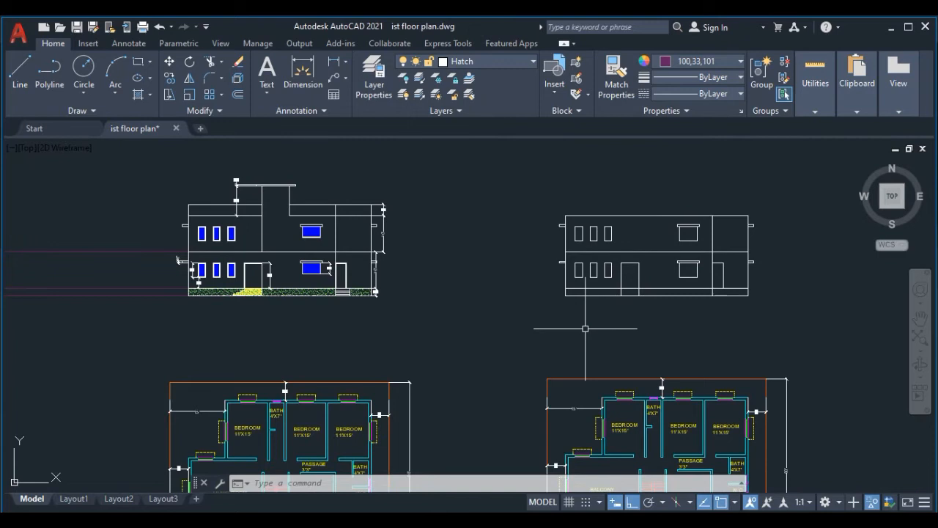
Draw vertical construction lines through each tread edge and the landing's far edge of the main entrance steps in the right-hand floor plan.
{"action": "scroll", "coordinate": [585, 328], "scroll_direction": "down", "scroll_amount": 2}
{"action": "type", "text": "xl"}
{"action": "key", "text": "Return"}
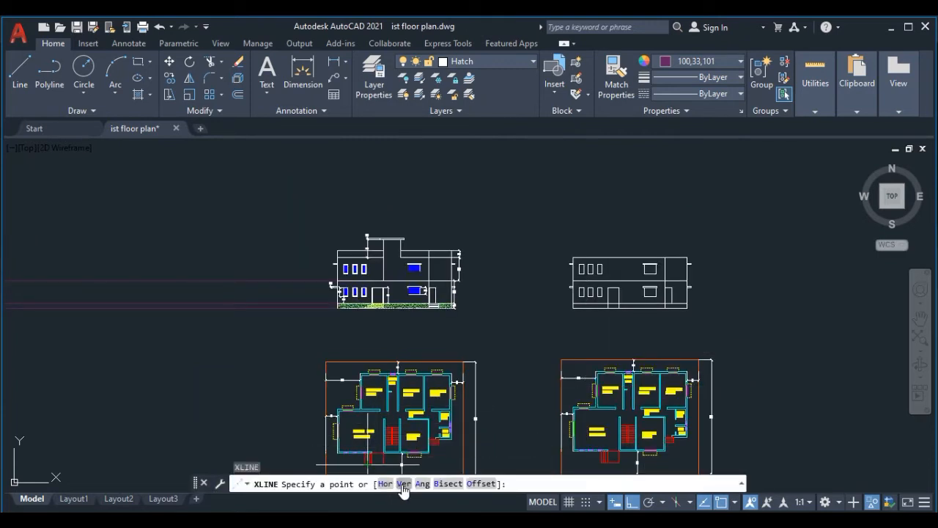
{"action": "type", "text": "v"}
{"action": "key", "text": "Return"}
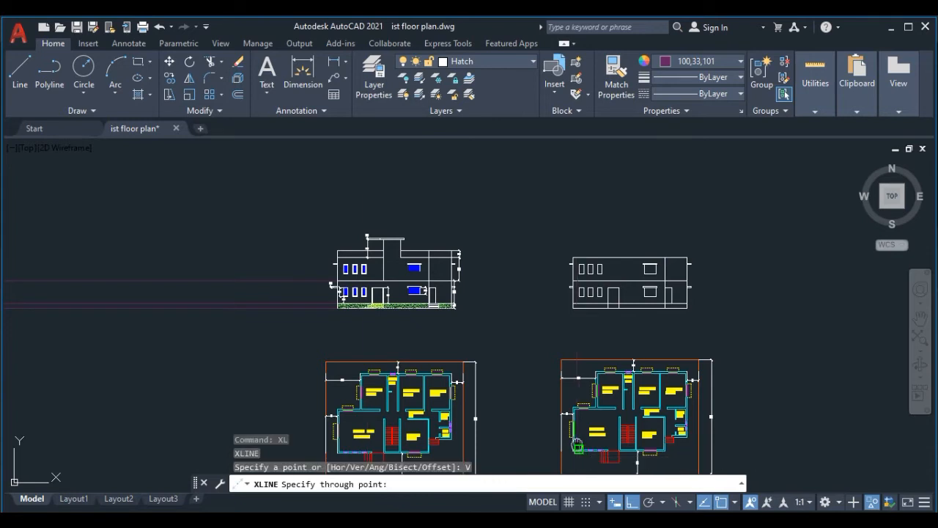
{"action": "middle_click_drag", "start_coordinate": [602, 452], "coordinate": [551, 305]}
{"action": "scroll", "coordinate": [551, 305], "scroll_direction": "up", "scroll_amount": 5}
{"action": "scroll", "coordinate": [551, 306], "scroll_direction": "up", "scroll_amount": 2}
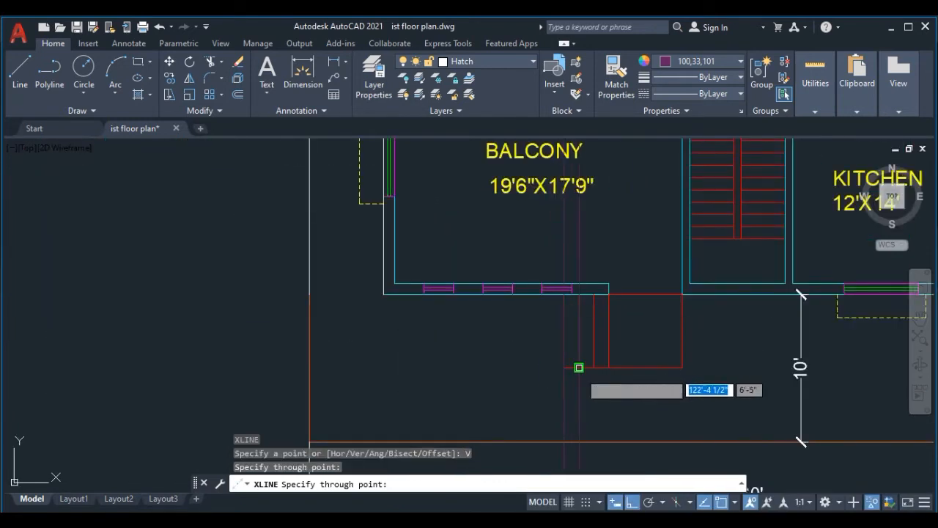
{"action": "left_click", "coordinate": [579, 368]}
{"action": "left_click", "coordinate": [595, 368]}
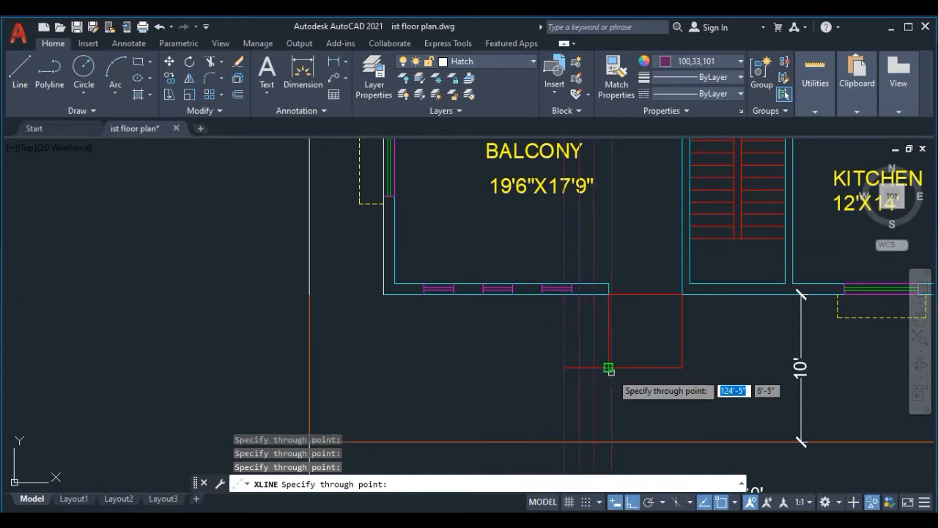
{"action": "left_click", "coordinate": [609, 368]}
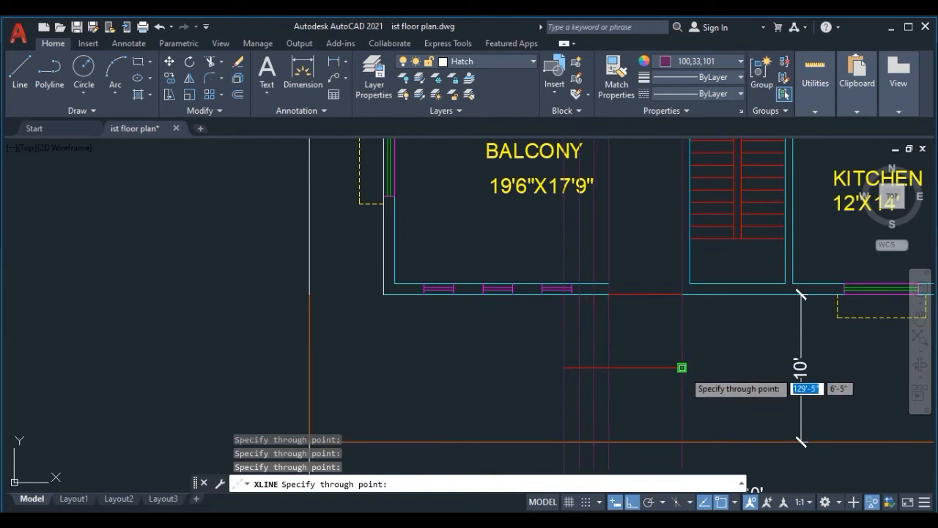
{"action": "scroll", "coordinate": [683, 368], "scroll_direction": "down", "scroll_amount": 6}
{"action": "middle_click_drag", "start_coordinate": [699, 413], "coordinate": [689, 522]}
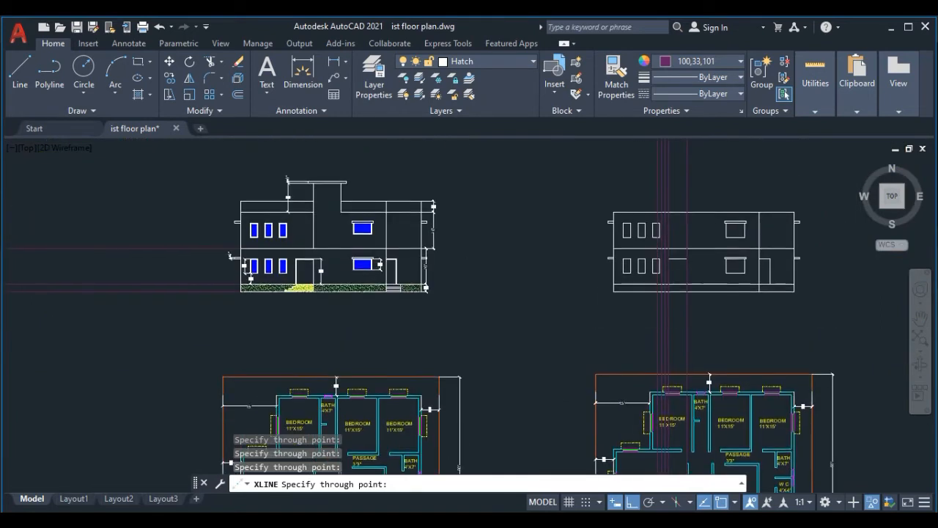
{"action": "scroll", "coordinate": [677, 366], "scroll_direction": "up", "scroll_amount": 3}
{"action": "scroll", "coordinate": [681, 411], "scroll_direction": "up", "scroll_amount": 4}
{"action": "key", "text": "Escape"}
Draw a horizontal construction line through the bottom-left corner of the new elevation's plinth.
{"action": "key", "text": "space"}
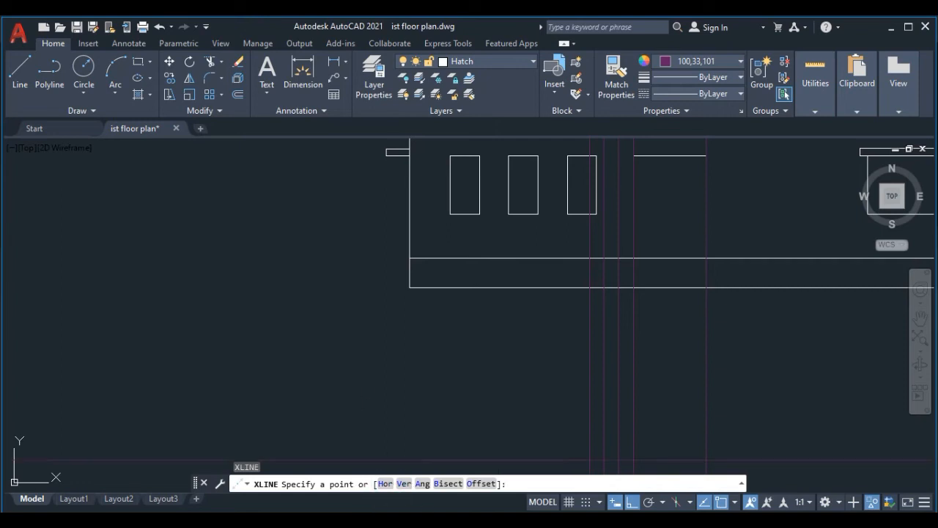
{"action": "left_click", "coordinate": [385, 484]}
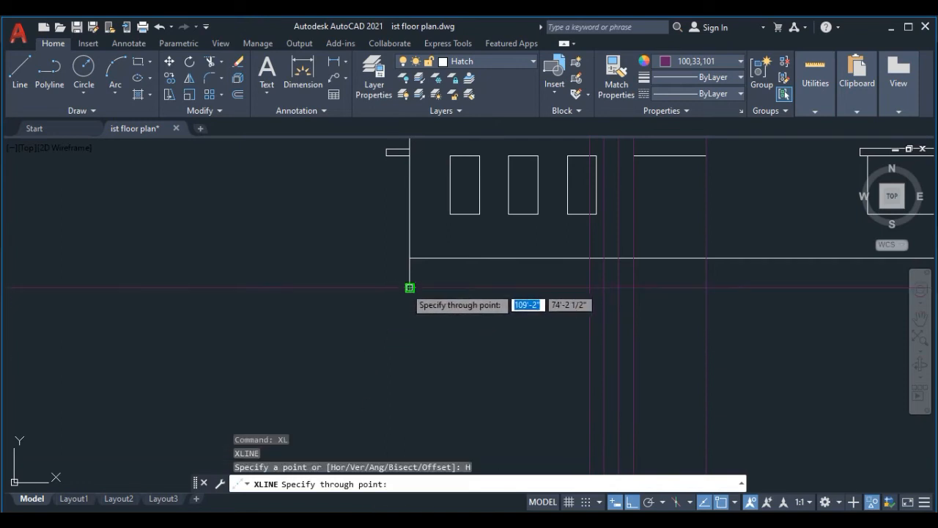
{"action": "left_click", "coordinate": [410, 287]}
{"action": "key", "text": "Escape"}
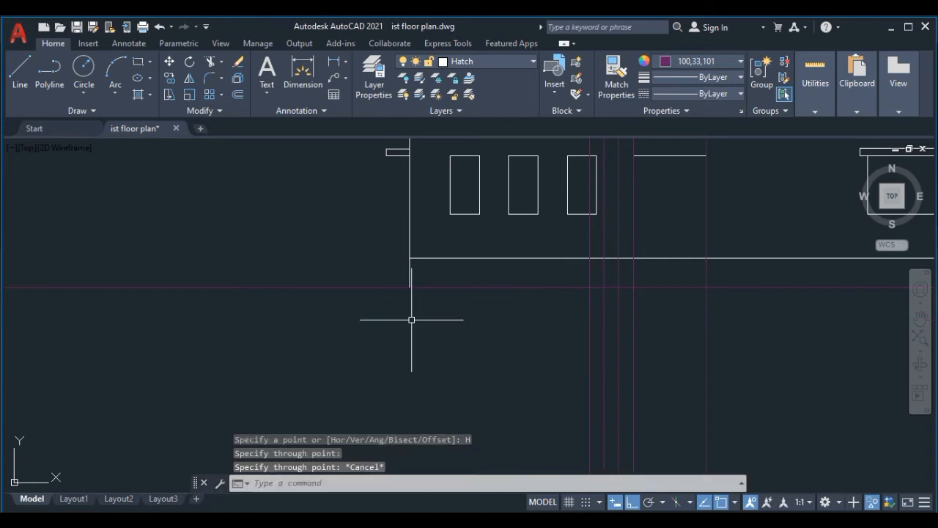
Offset the horizontal base construction line upward three times at 6" spacing to mark the riser heights of the steps.
{"action": "middle_click_drag", "start_coordinate": [589, 278], "coordinate": [572, 293]}
{"action": "scroll", "coordinate": [572, 295], "scroll_direction": "up", "scroll_amount": 2}
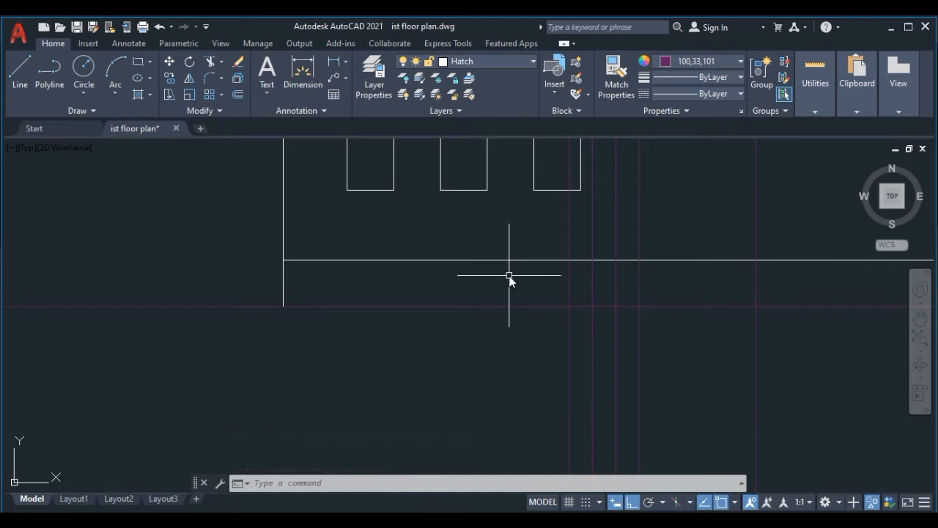
{"action": "key", "text": "Return"}
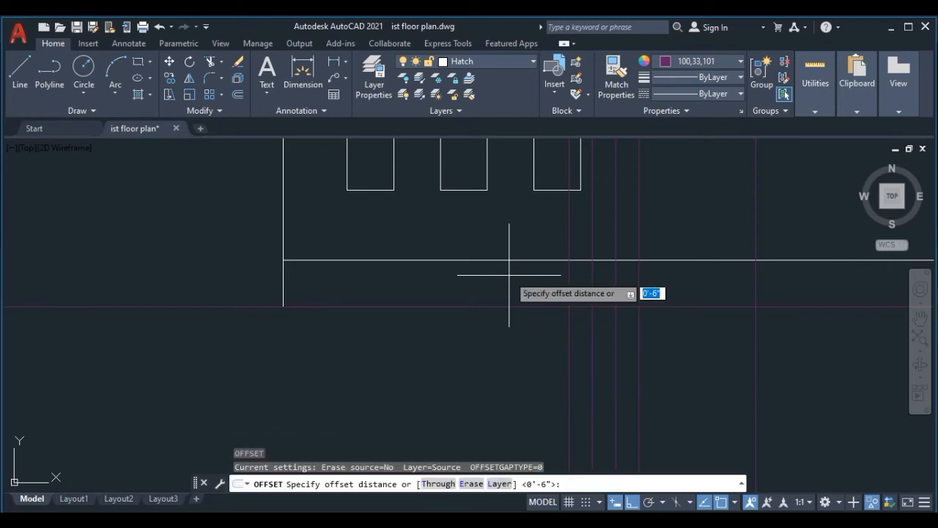
{"action": "type", "text": "6\""}
{"action": "key", "text": "Return"}
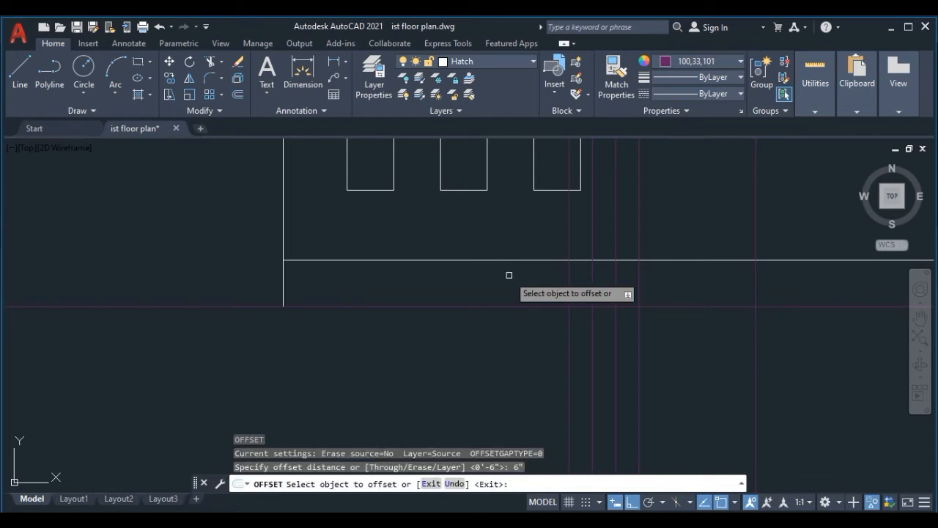
{"action": "scroll", "coordinate": [521, 298], "scroll_direction": "up", "scroll_amount": 2}
{"action": "left_click", "coordinate": [520, 310]}
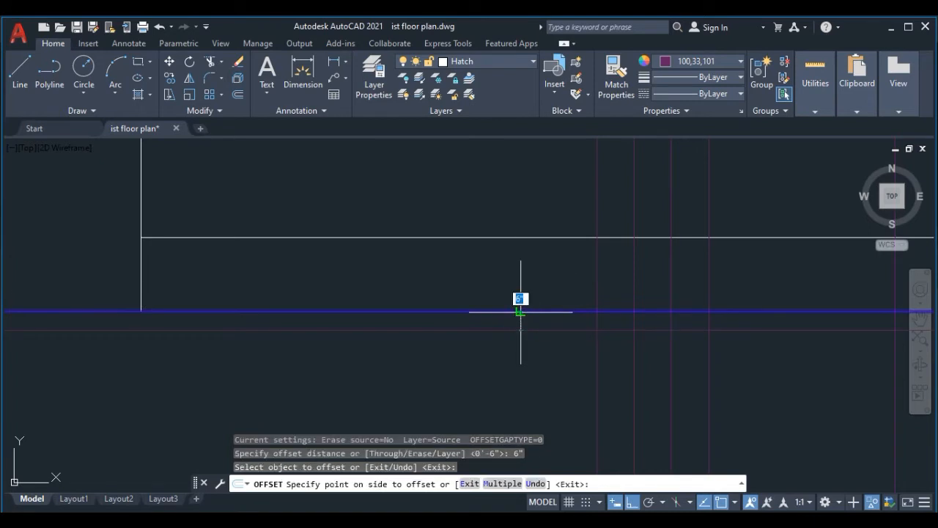
{"action": "left_click", "coordinate": [522, 271]}
{"action": "scroll", "coordinate": [522, 281], "scroll_direction": "up", "scroll_amount": 2}
{"action": "left_click", "coordinate": [525, 299]}
{"action": "left_click", "coordinate": [527, 276]}
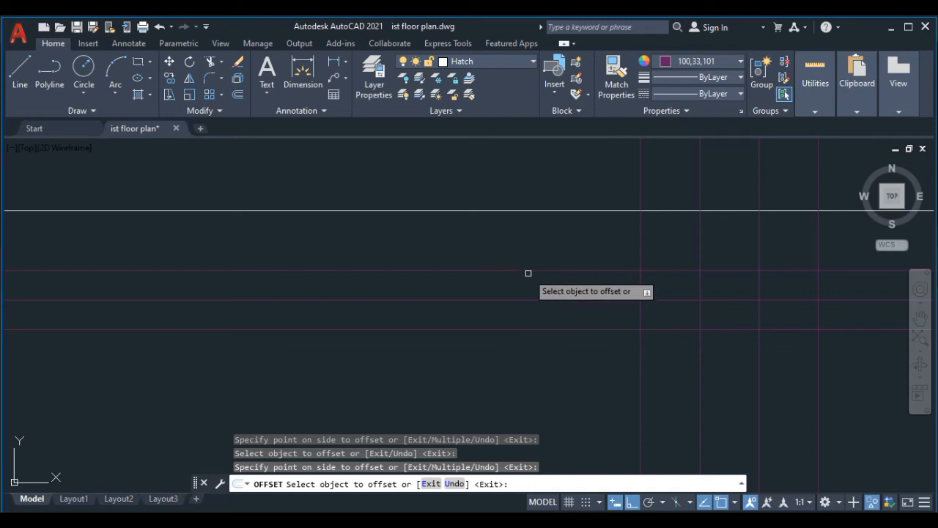
{"action": "left_click", "coordinate": [528, 271]}
{"action": "left_click", "coordinate": [530, 255]}
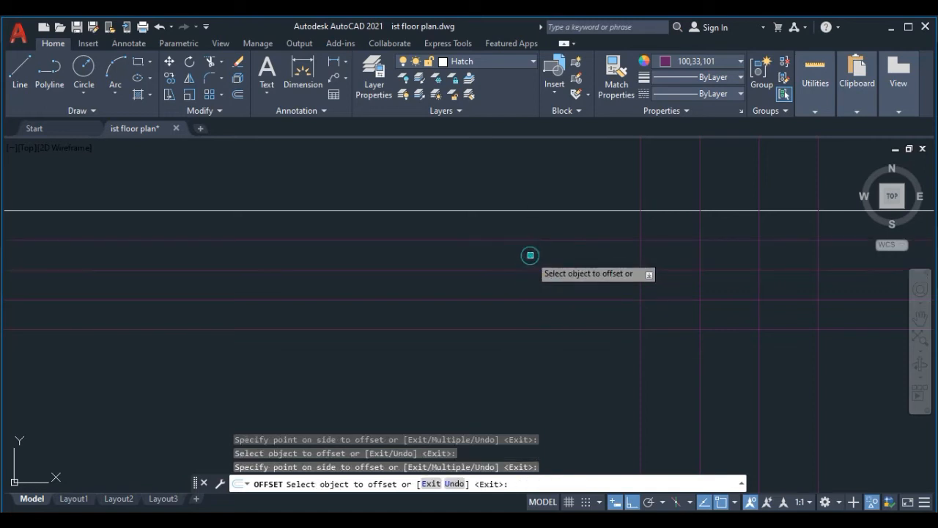
{"action": "key", "text": "Escape"}
{"action": "scroll", "coordinate": [530, 256], "scroll_direction": "down", "scroll_amount": 5}
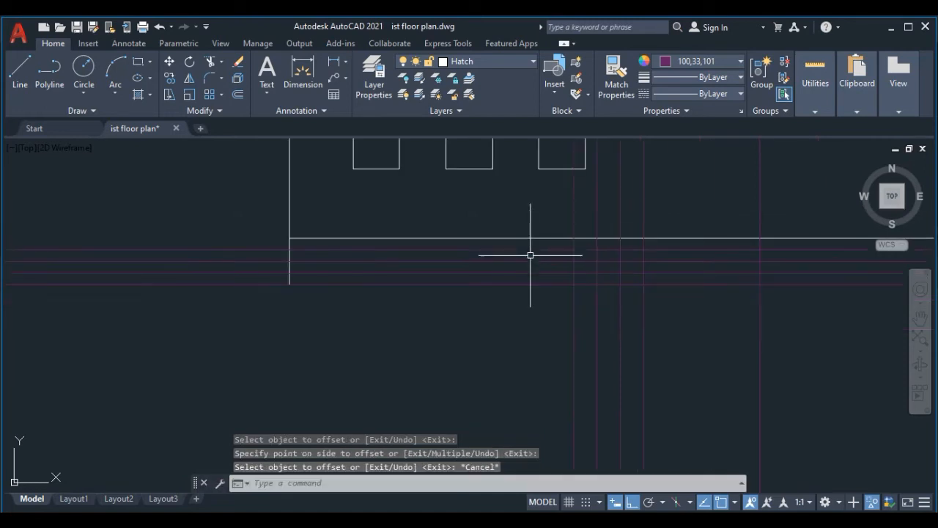
{"action": "middle_click_drag", "start_coordinate": [681, 305], "coordinate": [505, 300]}
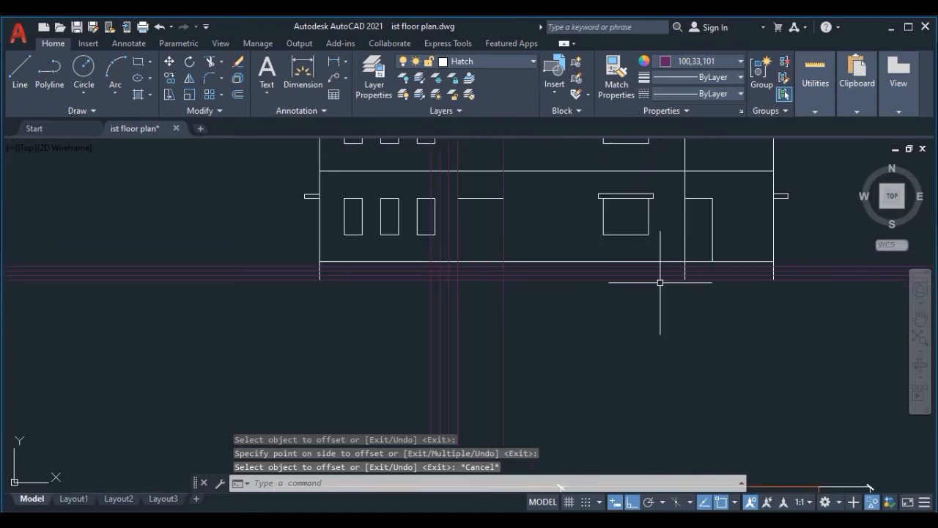
{"action": "scroll", "coordinate": [641, 195], "scroll_direction": "down", "scroll_amount": 6}
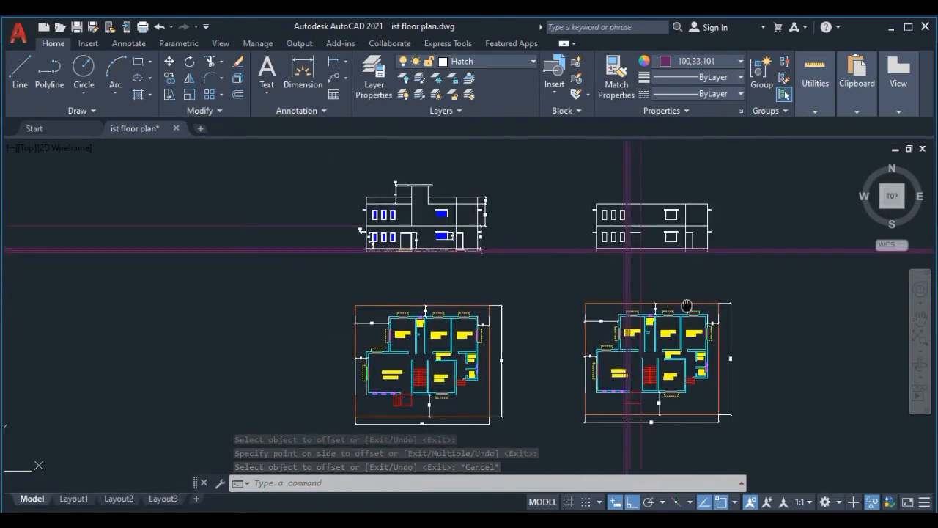
Draw vertical construction lines through both ends of the side entrance steps beside the kitchen in the right-hand floor plan.
{"action": "scroll", "coordinate": [660, 344], "scroll_direction": "up", "scroll_amount": 8}
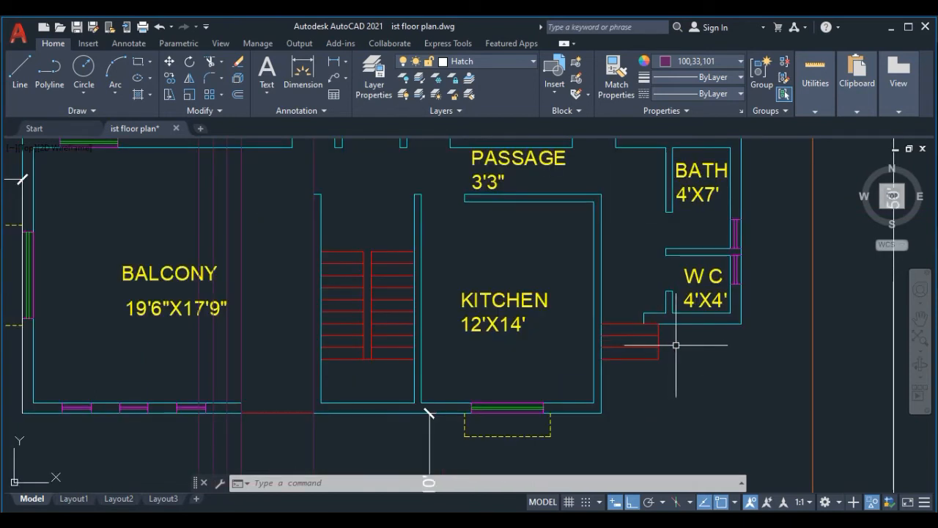
{"action": "type", "text": "l"}
{"action": "key", "text": "Return"}
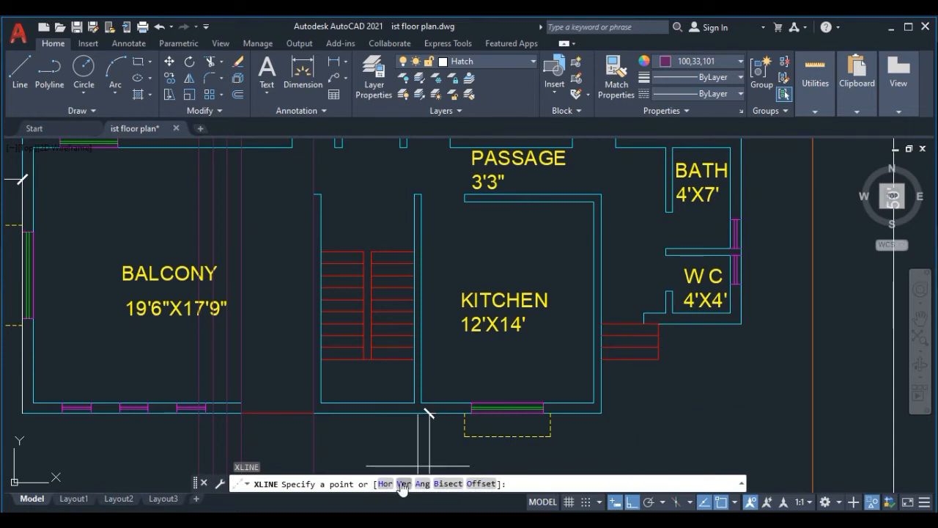
{"action": "left_click", "coordinate": [403, 484]}
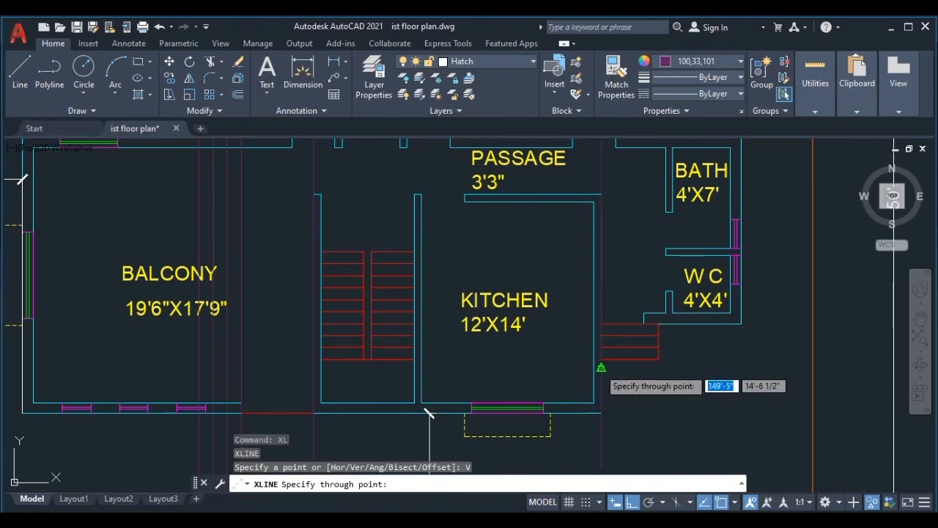
{"action": "left_click", "coordinate": [600, 360]}
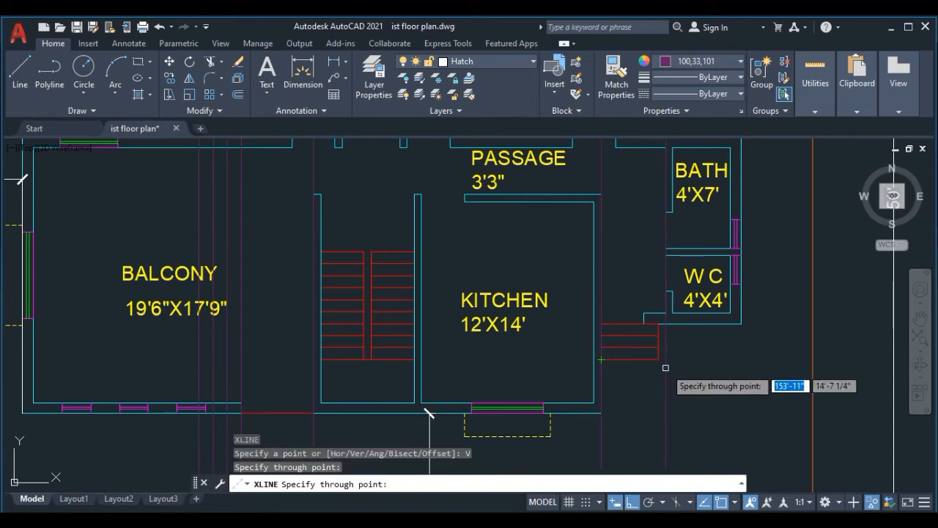
{"action": "left_click", "coordinate": [658, 359]}
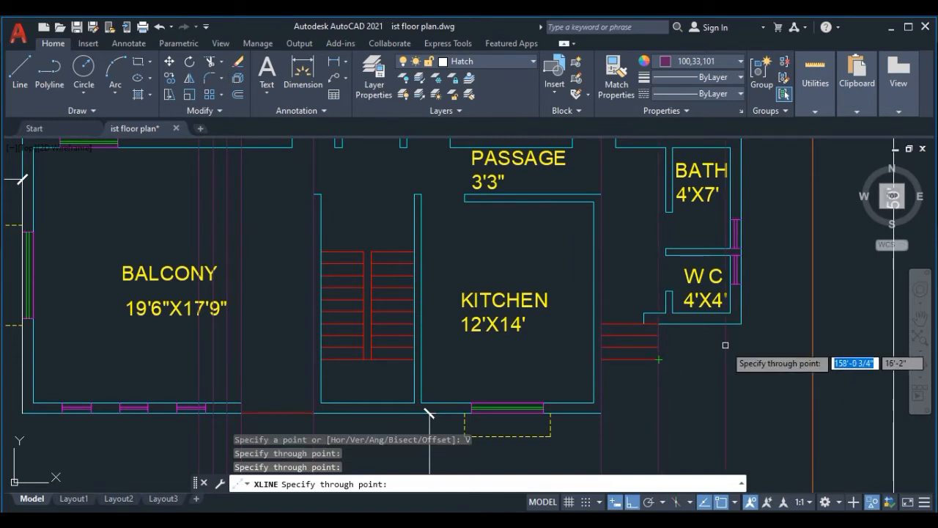
{"action": "scroll", "coordinate": [724, 338], "scroll_direction": "down", "scroll_amount": 6}
{"action": "middle_click_drag", "start_coordinate": [724, 343], "coordinate": [711, 446]}
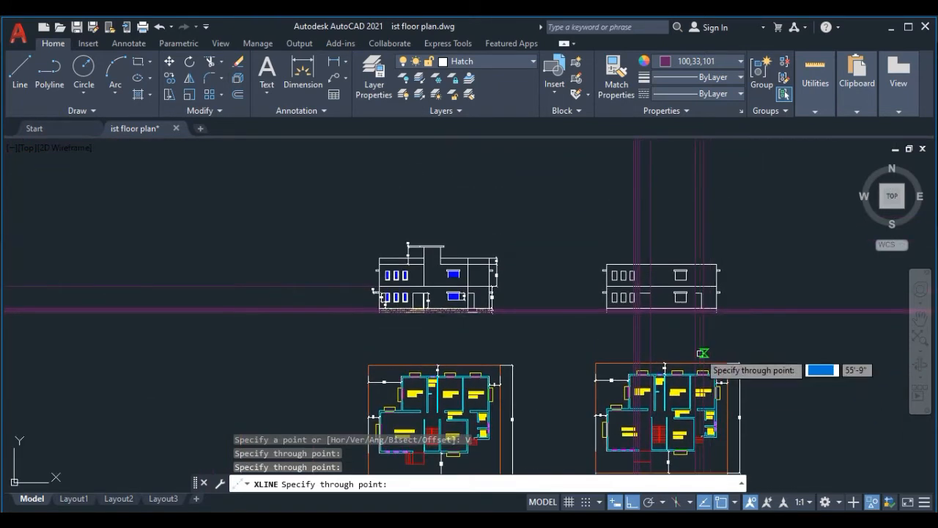
{"action": "scroll", "coordinate": [679, 316], "scroll_direction": "up", "scroll_amount": 5}
{"action": "key", "text": "Escape"}
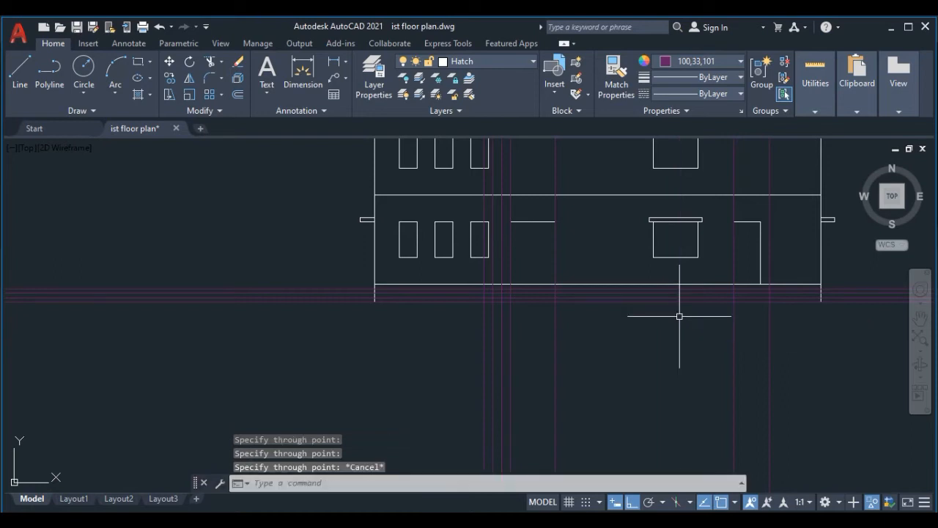
Set the object colour to ByLayer and draw the main steps' profile with four risers along the construction line intersections up to the plinth line.
{"action": "left_click", "coordinate": [725, 60]}
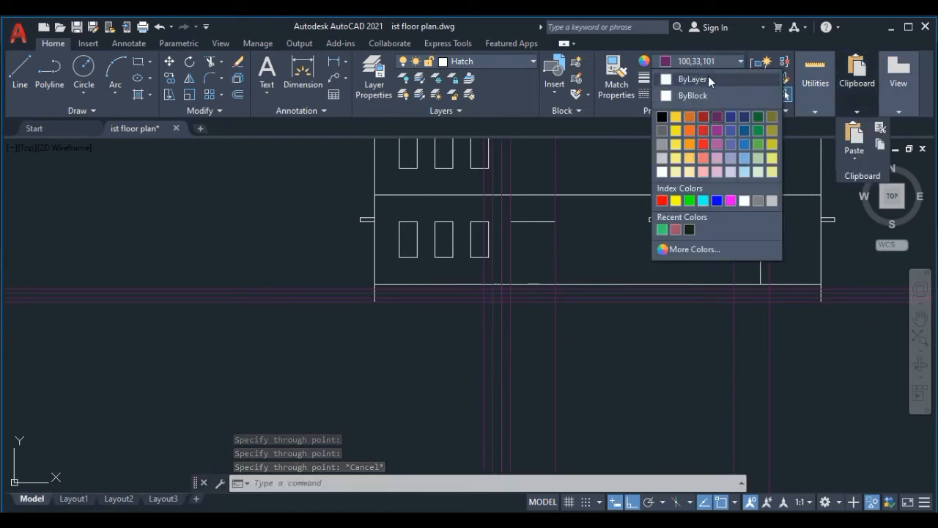
{"action": "left_click", "coordinate": [707, 78]}
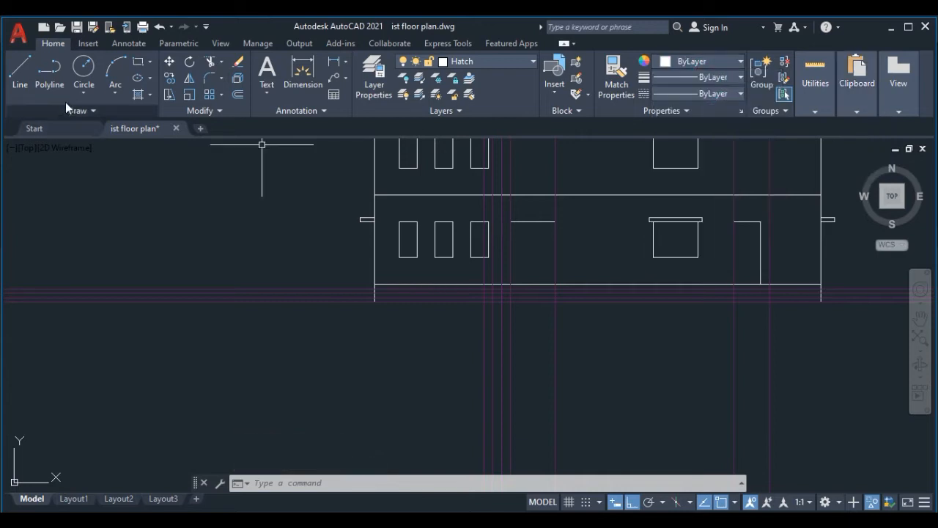
{"action": "left_click", "coordinate": [26, 72]}
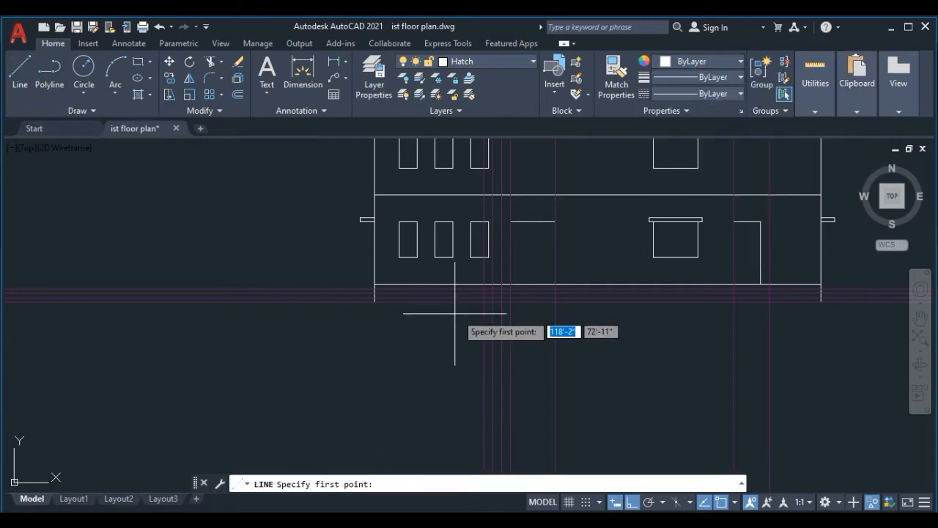
{"action": "scroll", "coordinate": [477, 298], "scroll_direction": "up", "scroll_amount": 4}
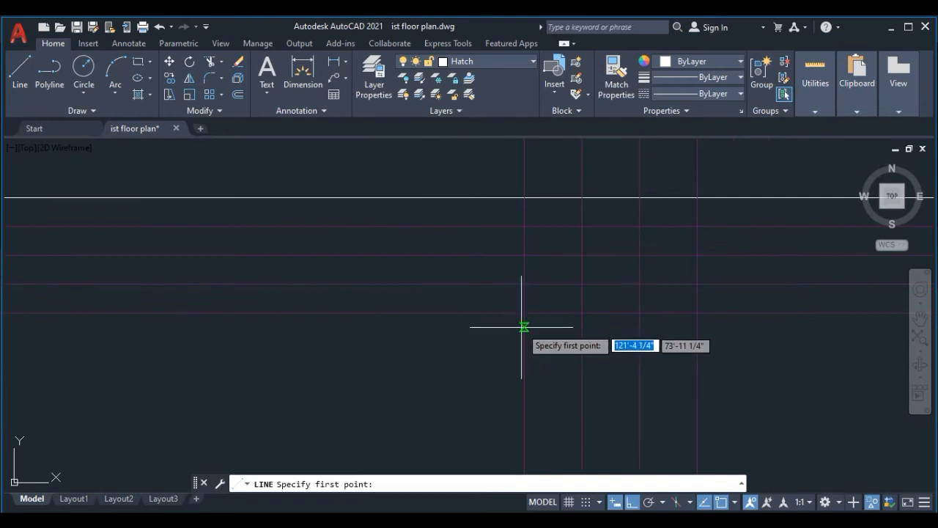
{"action": "left_click", "coordinate": [524, 313]}
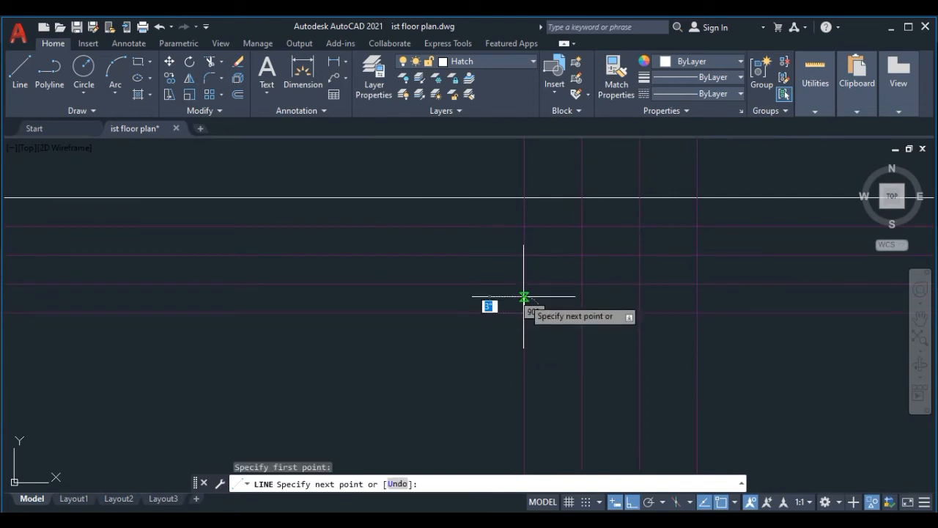
{"action": "left_click", "coordinate": [524, 283]}
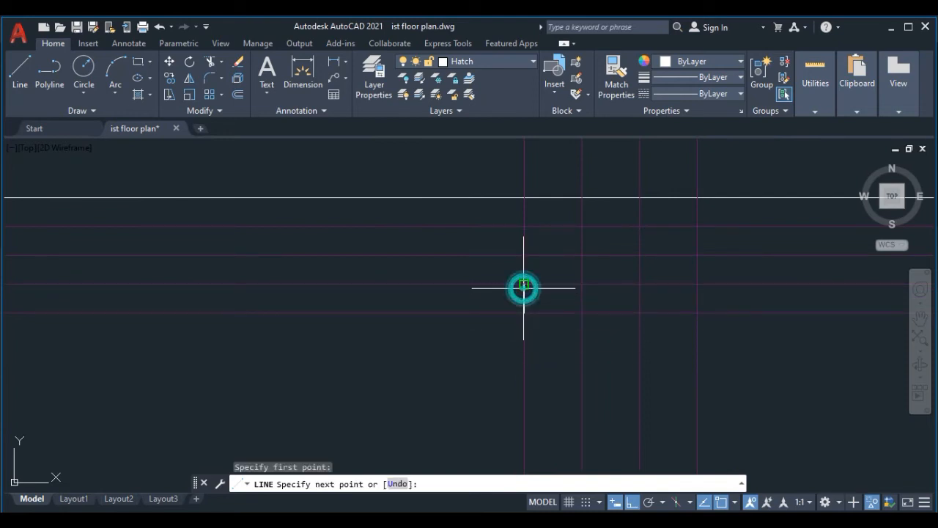
{"action": "left_click", "coordinate": [581, 284]}
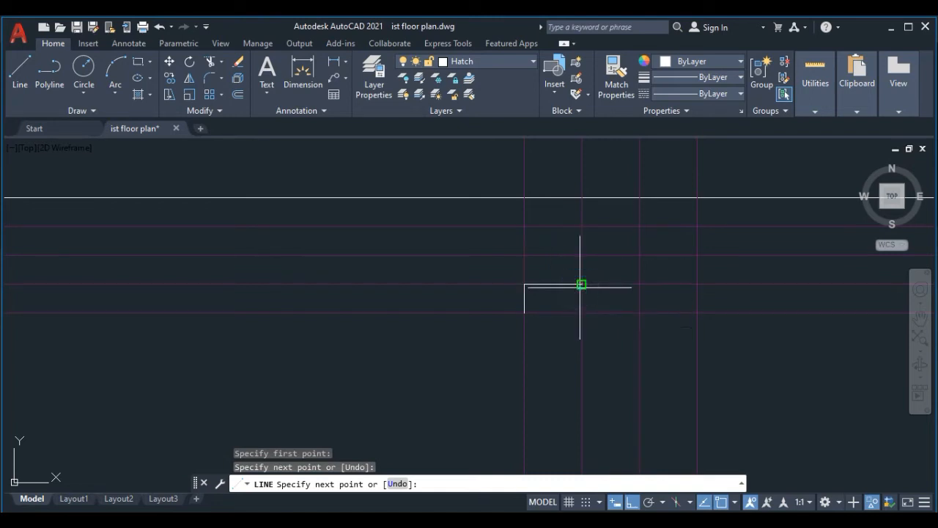
{"action": "left_click", "coordinate": [582, 256]}
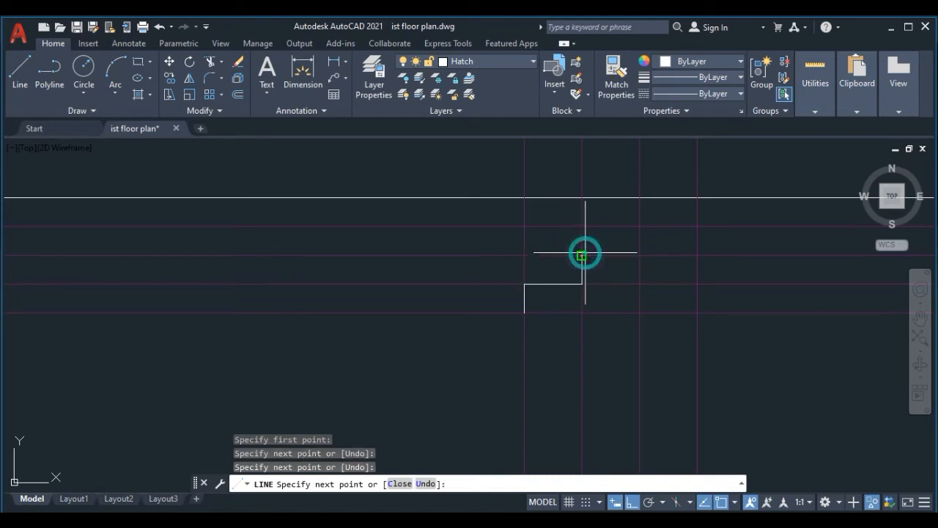
{"action": "left_click", "coordinate": [639, 255]}
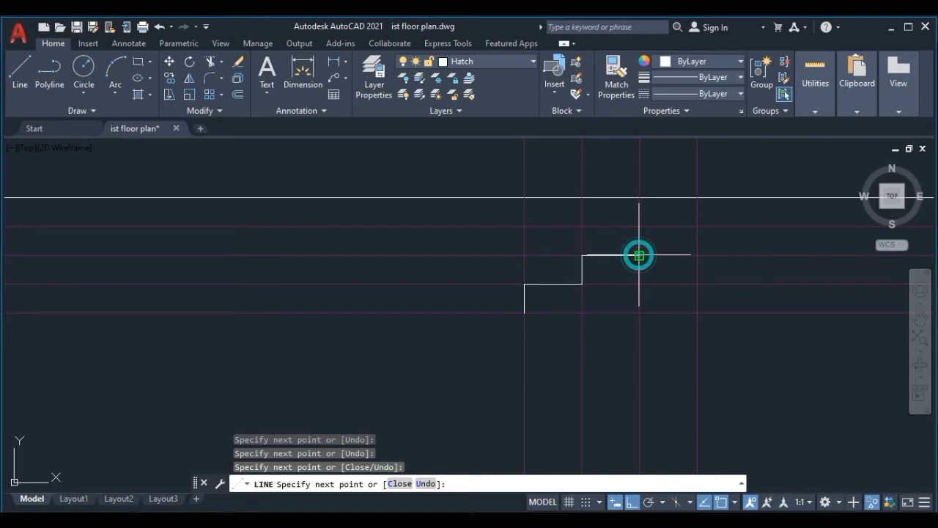
{"action": "left_click", "coordinate": [639, 224]}
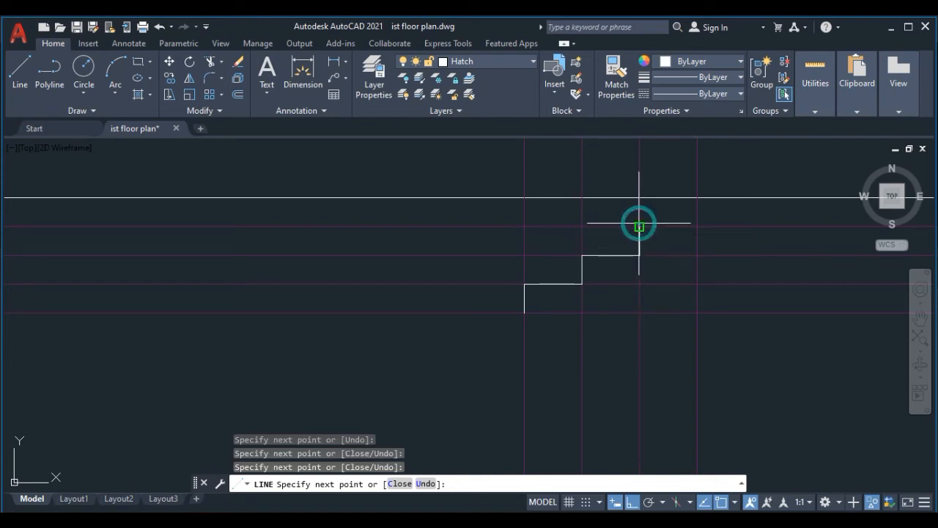
{"action": "left_click", "coordinate": [696, 228]}
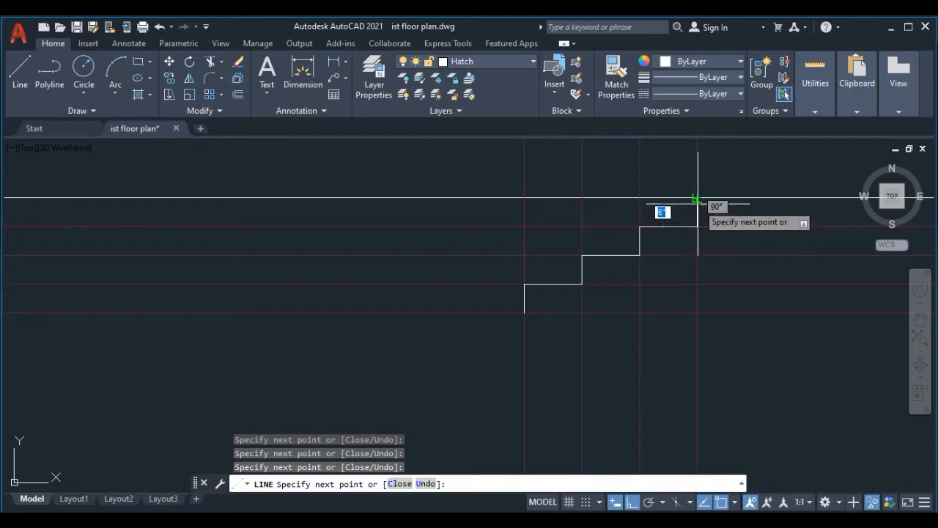
{"action": "left_click", "coordinate": [697, 198]}
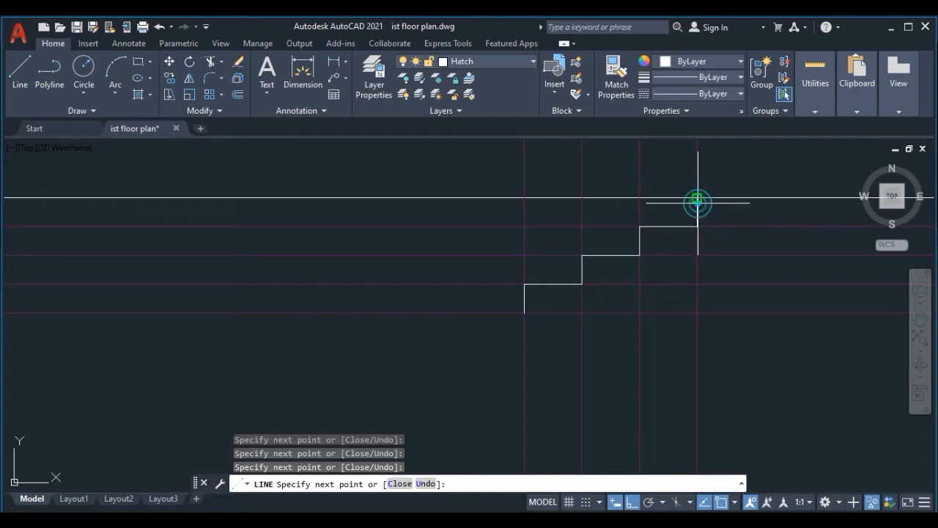
Complete the main steps' outline along the landing, down its far edge and back along the base to the first riser.
{"action": "scroll", "coordinate": [754, 205], "scroll_direction": "down", "scroll_amount": 2}
{"action": "middle_click_drag", "start_coordinate": [732, 212], "coordinate": [515, 251]}
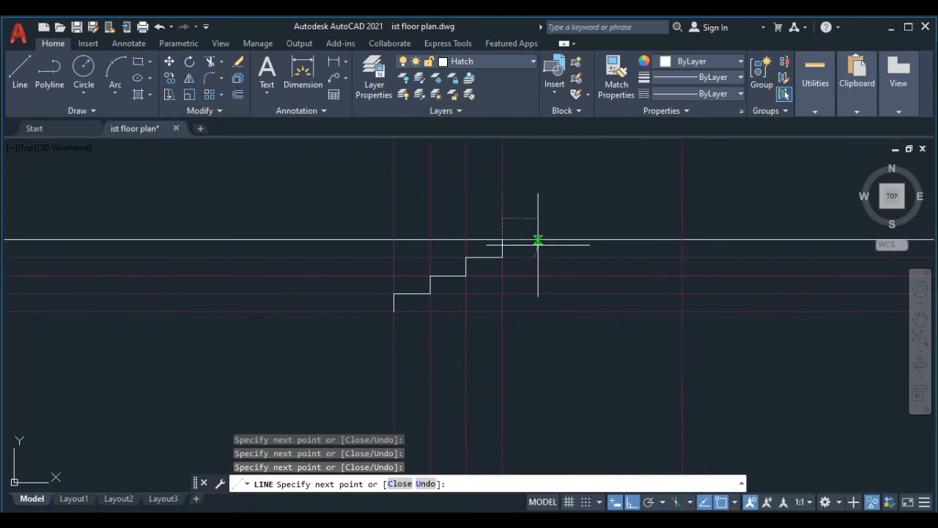
{"action": "left_click", "coordinate": [680, 239]}
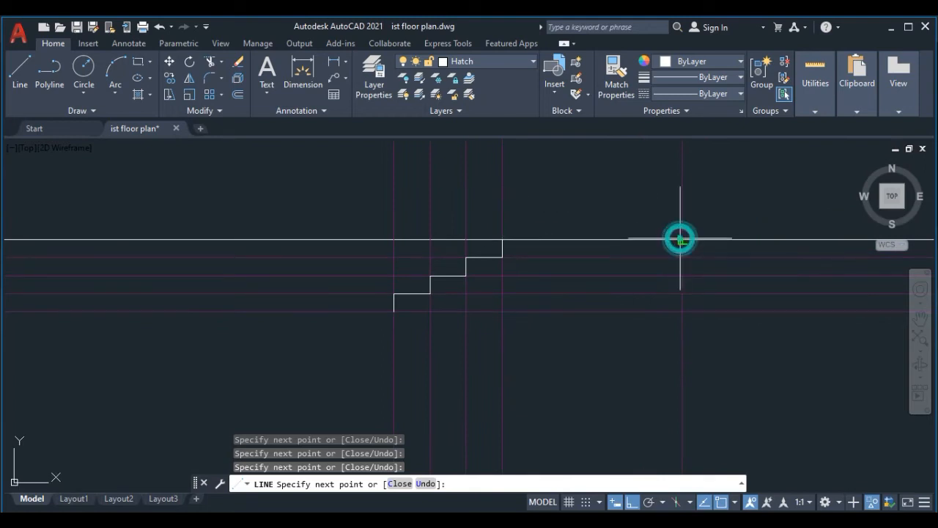
{"action": "left_click", "coordinate": [682, 312]}
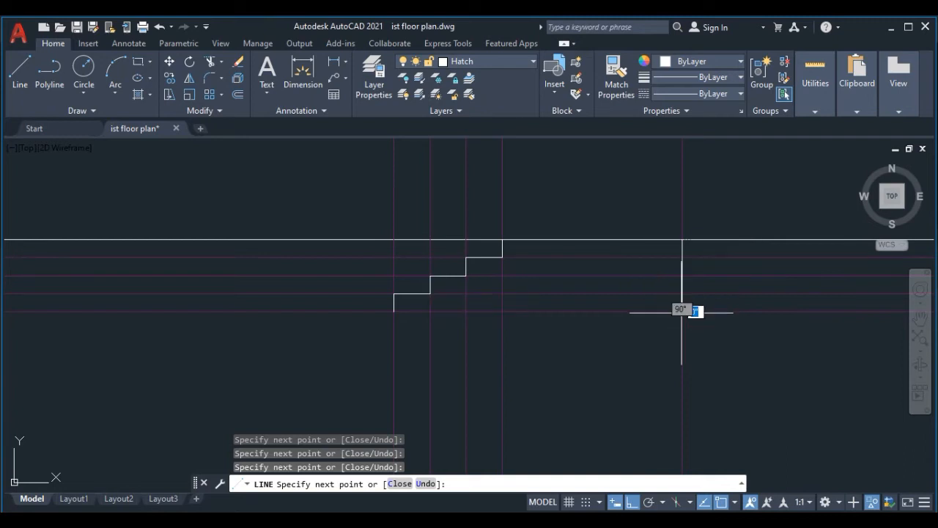
{"action": "left_click", "coordinate": [394, 311]}
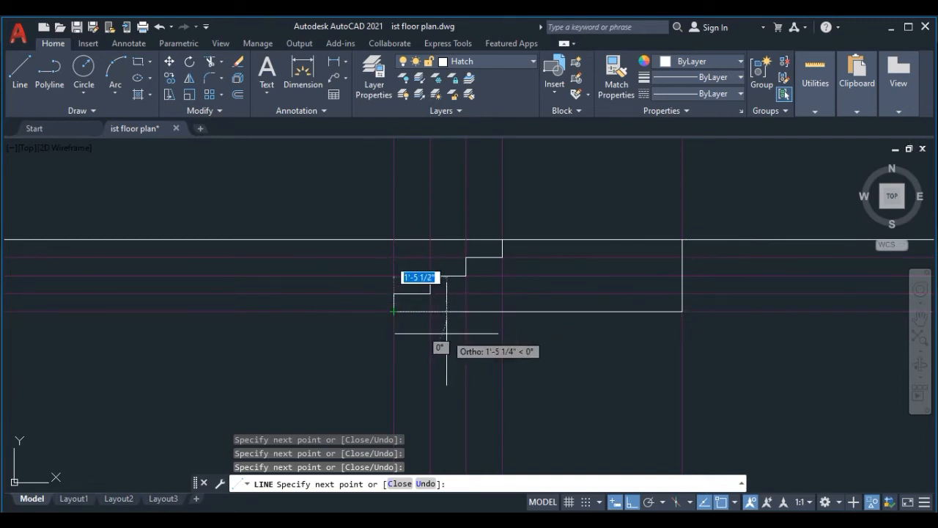
{"action": "key", "text": "Escape"}
Draw the side steps' base line on the lowest horizontal construction line, between their two vertical construction lines.
{"action": "scroll", "coordinate": [653, 245], "scroll_direction": "down", "scroll_amount": 1}
{"action": "scroll", "coordinate": [732, 279], "scroll_direction": "down", "scroll_amount": 2}
{"action": "middle_click_drag", "start_coordinate": [737, 278], "coordinate": [419, 314]}
{"action": "scroll", "coordinate": [418, 314], "scroll_direction": "up", "scroll_amount": 1}
{"action": "scroll", "coordinate": [670, 315], "scroll_direction": "up", "scroll_amount": 5}
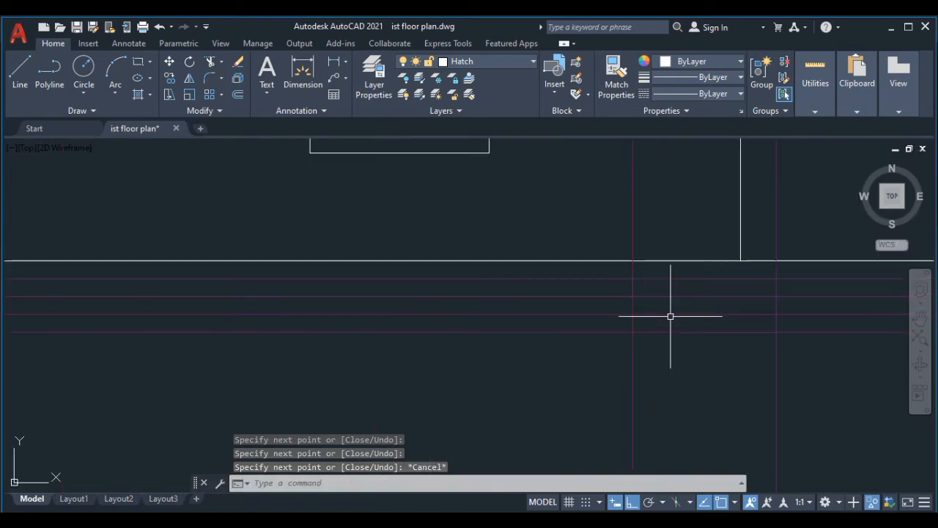
{"action": "left_click", "coordinate": [21, 64]}
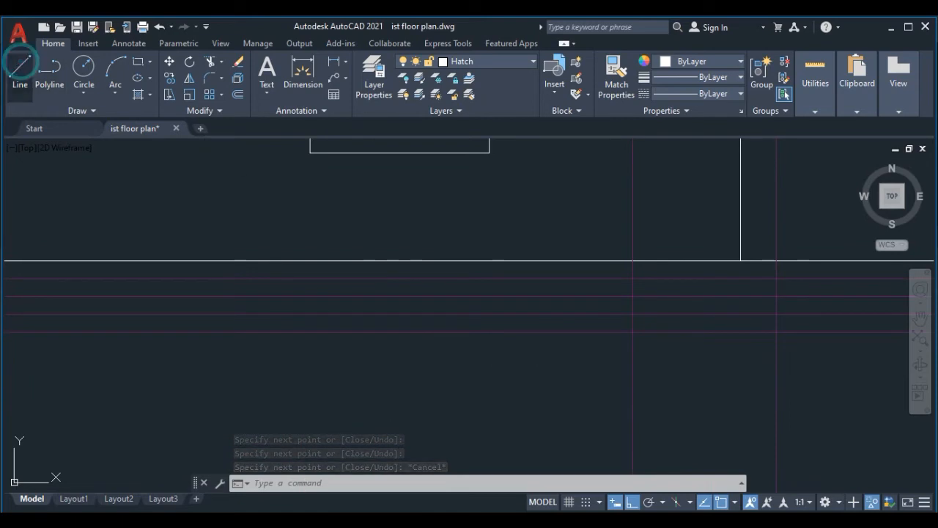
{"action": "left_click", "coordinate": [632, 332]}
{"action": "left_click", "coordinate": [776, 333]}
{"action": "key", "text": "Escape"}
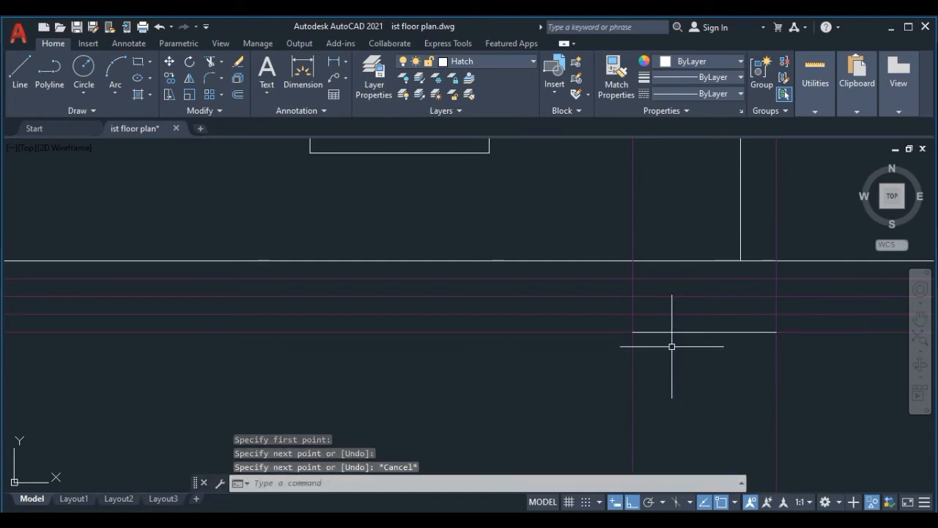
Copy the side steps' base line upward onto each of the three riser construction lines.
{"action": "scroll", "coordinate": [672, 346], "scroll_direction": "up", "scroll_amount": 2}
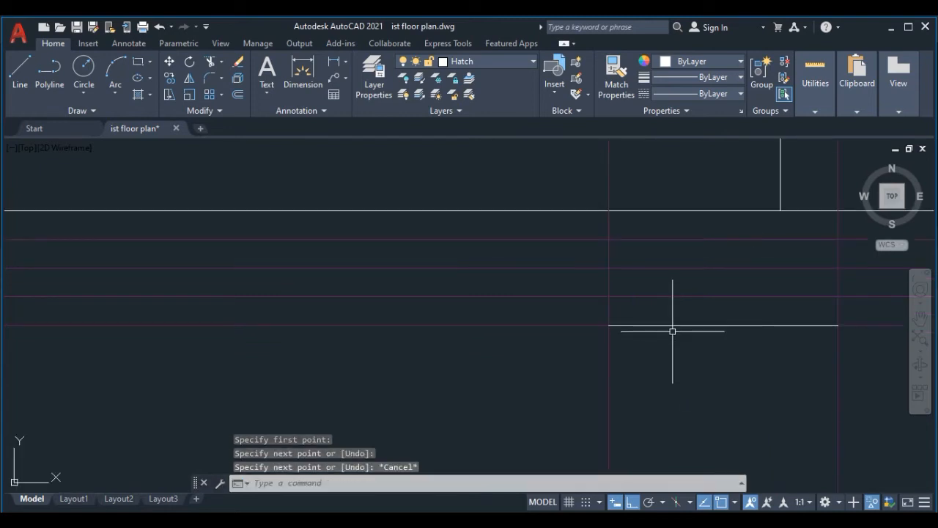
{"action": "left_click", "coordinate": [671, 326]}
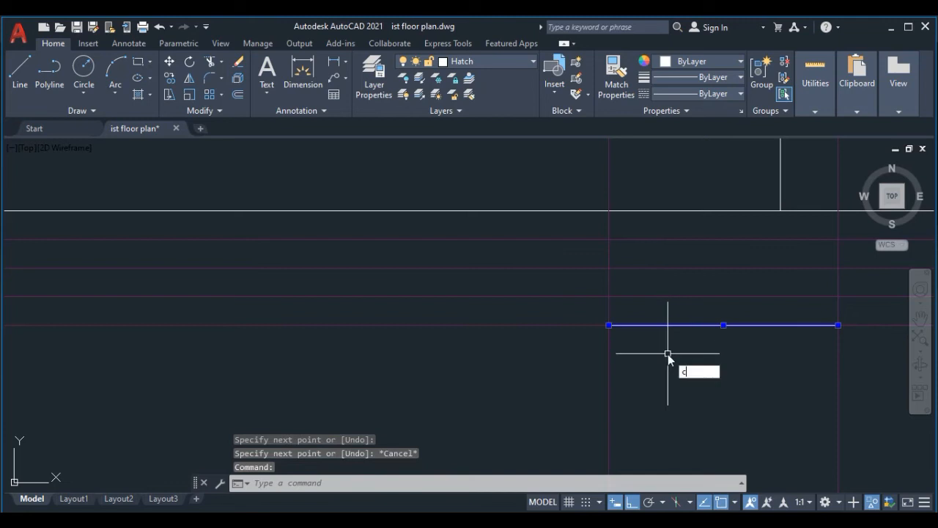
{"action": "key", "text": "Return"}
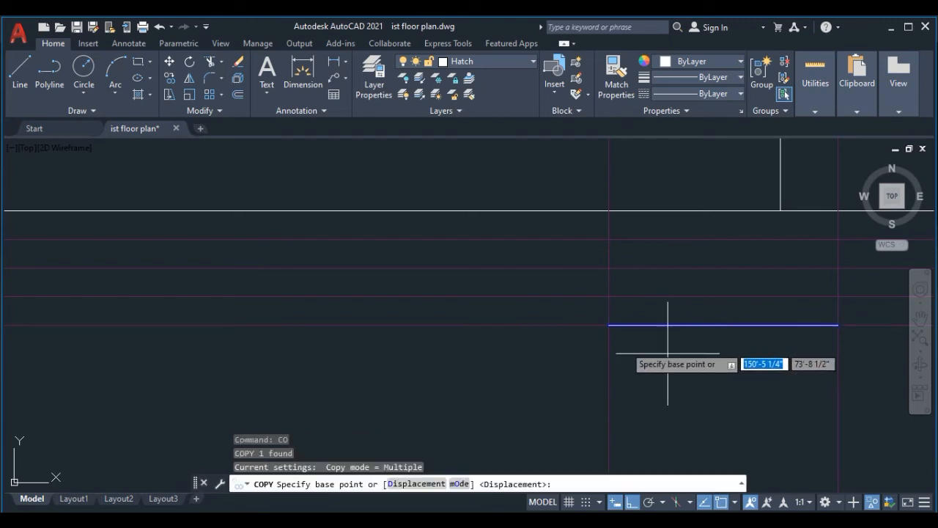
{"action": "left_click", "coordinate": [608, 325]}
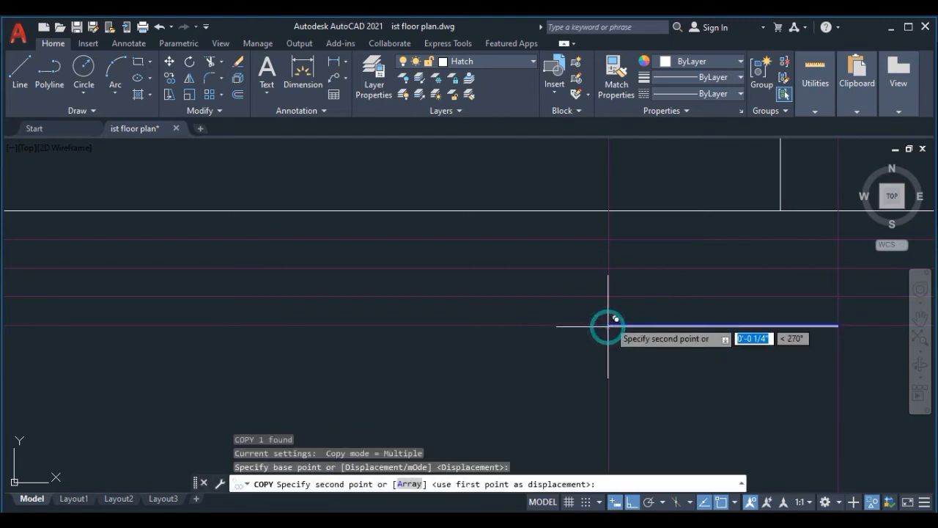
{"action": "left_click", "coordinate": [609, 296]}
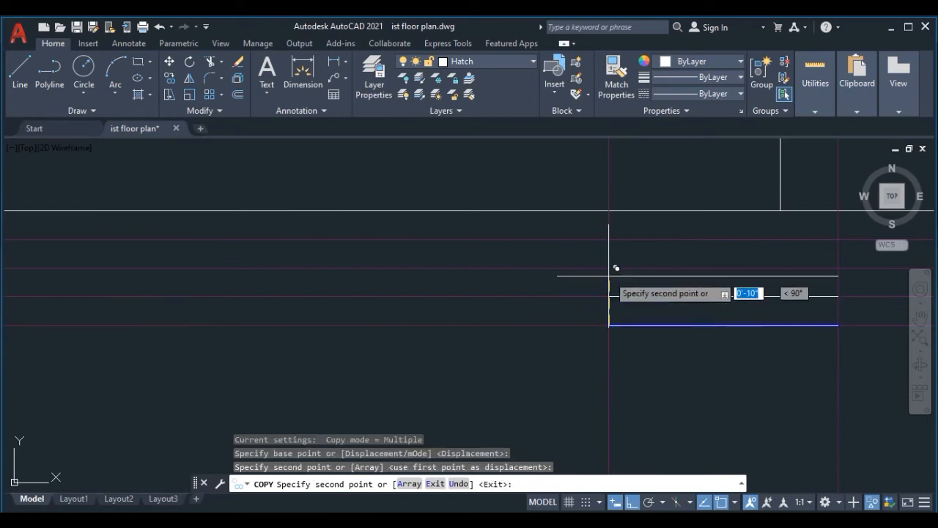
{"action": "left_click", "coordinate": [609, 268]}
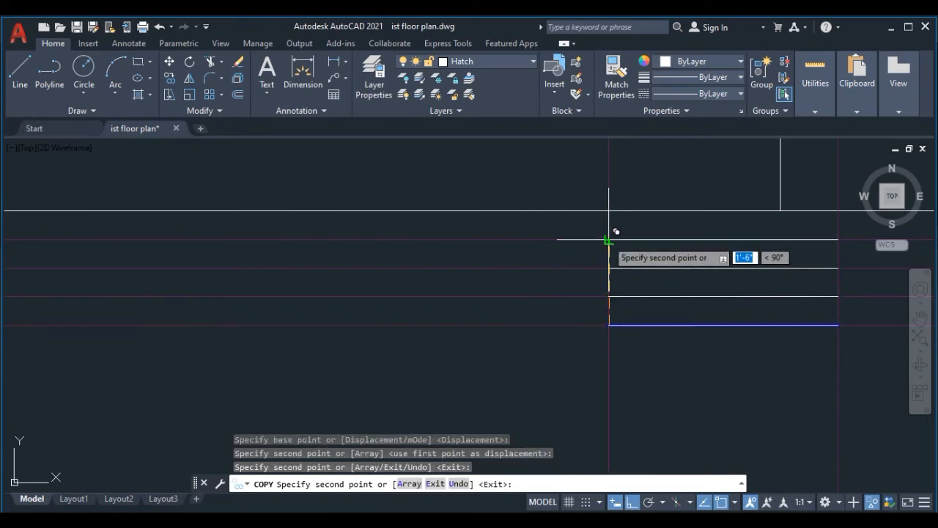
{"action": "left_click", "coordinate": [608, 239]}
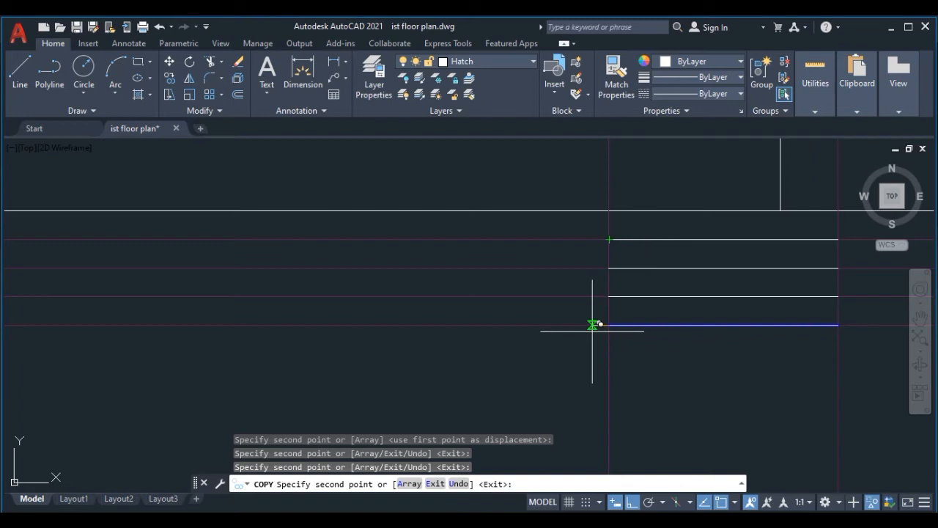
{"action": "key", "text": "Escape"}
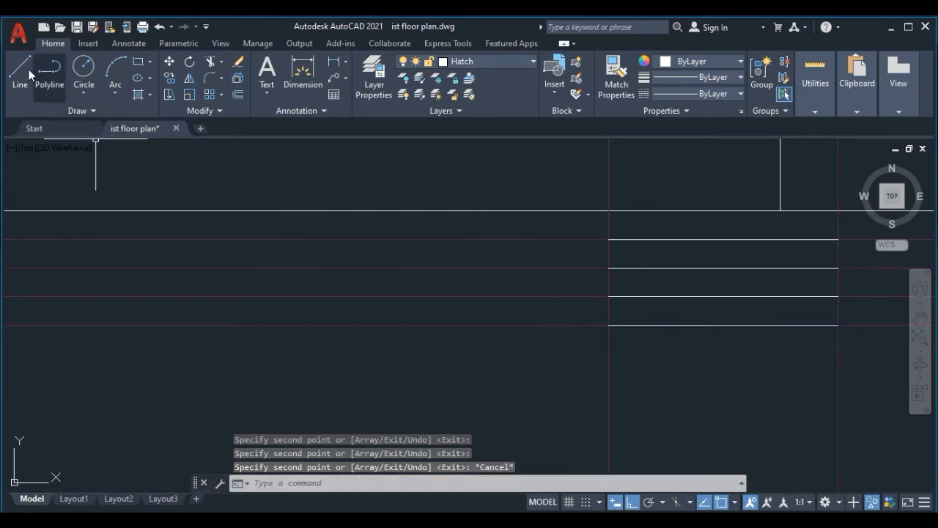
Close the side steps' two ends with vertical lines from the base line up to the plinth line.
{"action": "type", "text": "l"}
{"action": "key", "text": "Return"}
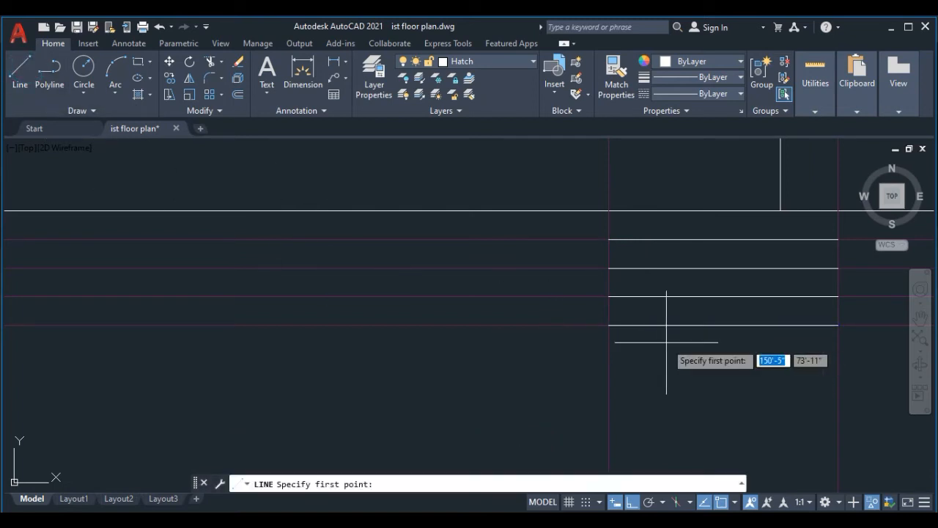
{"action": "left_click", "coordinate": [609, 324]}
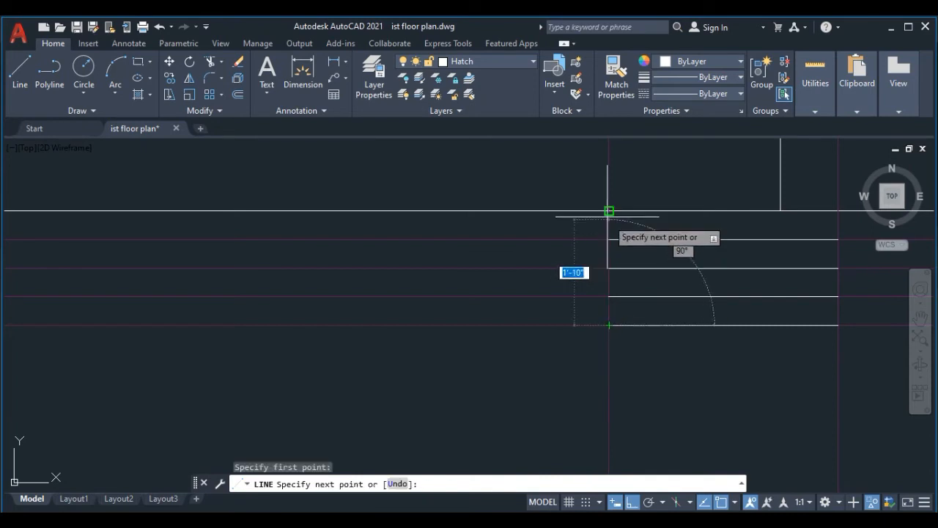
{"action": "left_click", "coordinate": [607, 210]}
{"action": "key", "text": "Escape"}
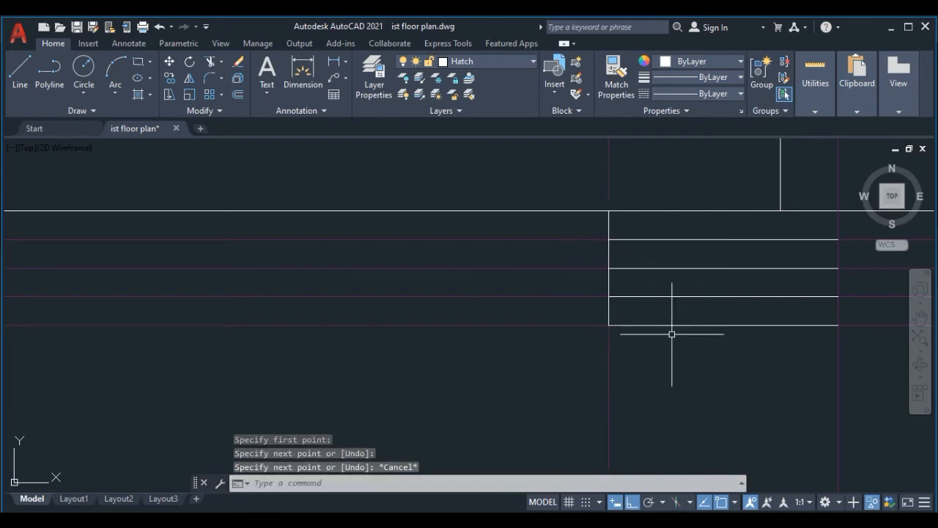
{"action": "key", "text": "Return"}
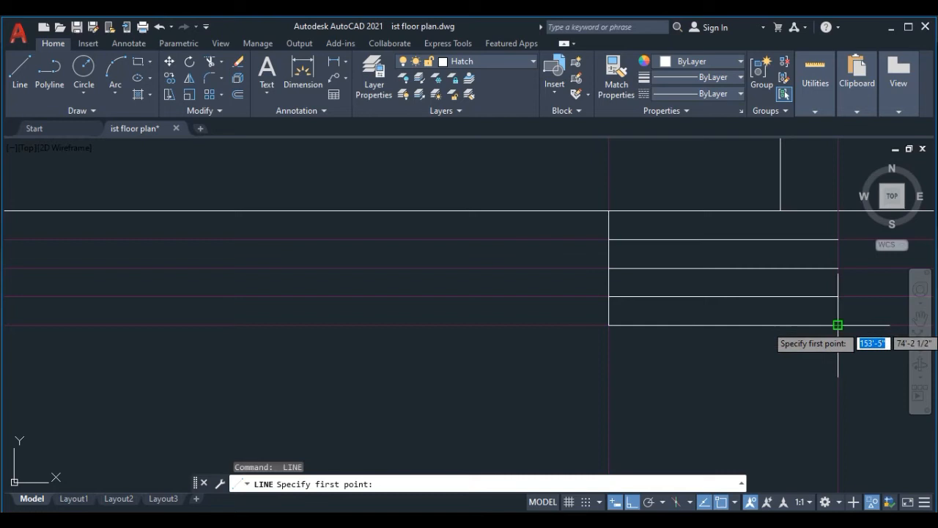
{"action": "left_click", "coordinate": [835, 323]}
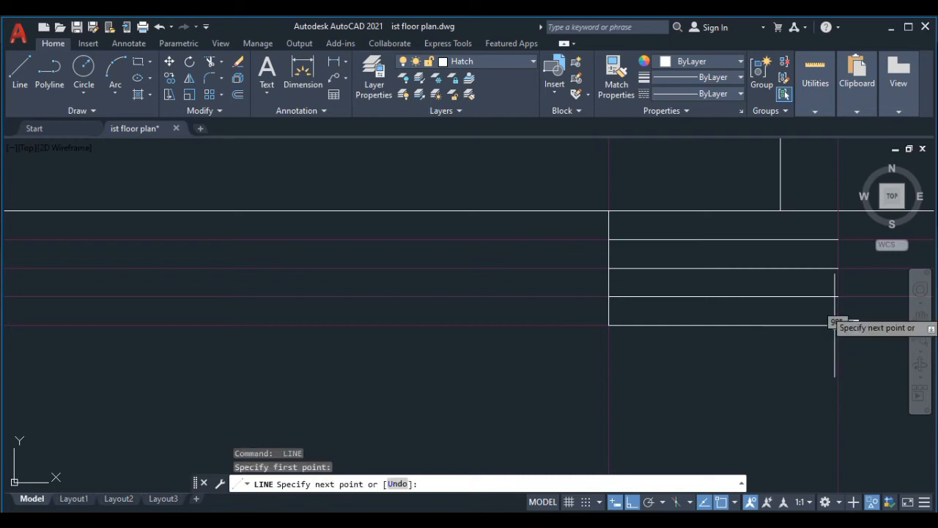
{"action": "left_click", "coordinate": [838, 211]}
{"action": "key", "text": "Escape"}
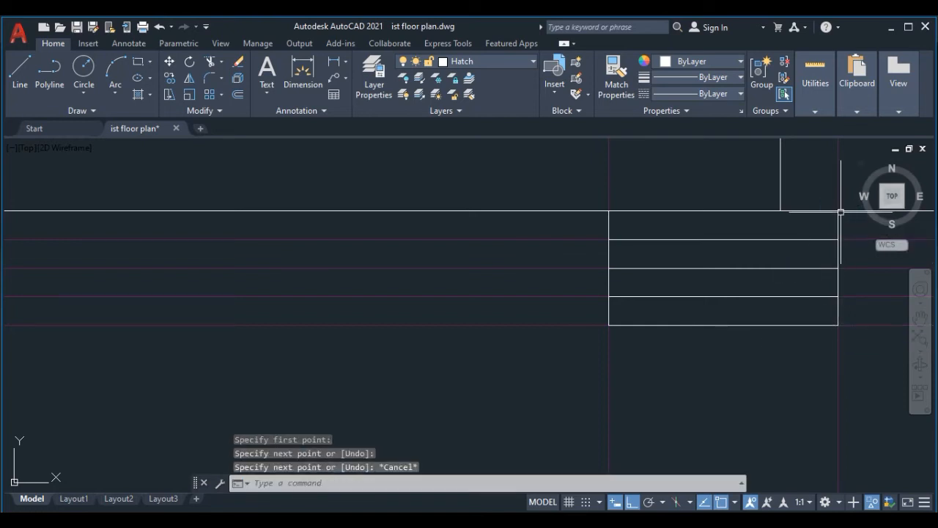
{"action": "scroll", "coordinate": [712, 326], "scroll_direction": "down", "scroll_amount": 4}
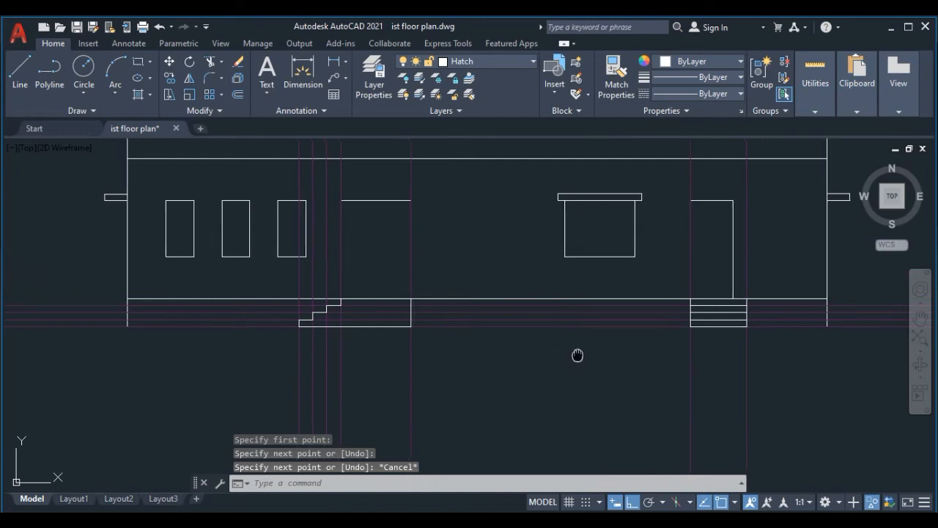
Erase the purple vertical and horizontal construction lines around the steps of the unfinished elevation.
{"action": "middle_click_drag", "start_coordinate": [574, 356], "coordinate": [606, 316]}
{"action": "left_click", "coordinate": [802, 350]}
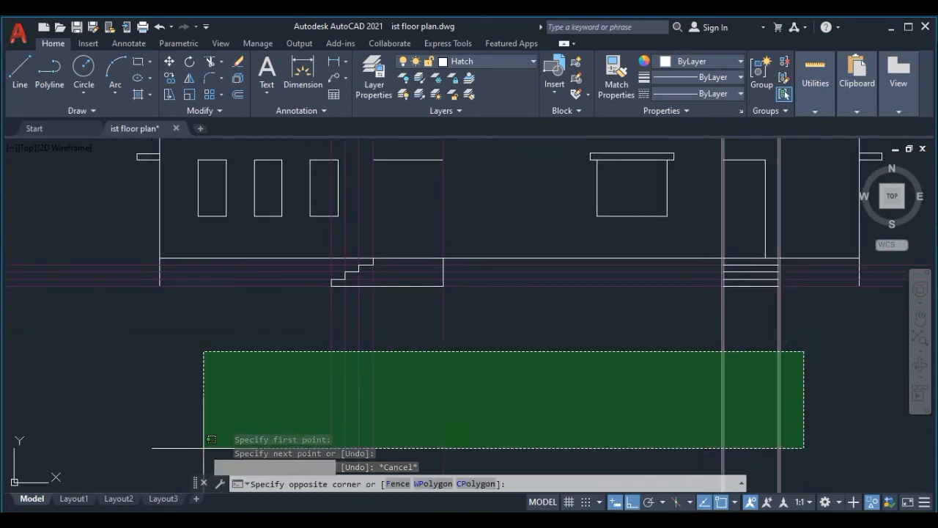
{"action": "left_click", "coordinate": [138, 450]}
{"action": "left_click", "coordinate": [64, 245]}
{"action": "left_click", "coordinate": [57, 317]}
{"action": "key", "text": "Delete"}
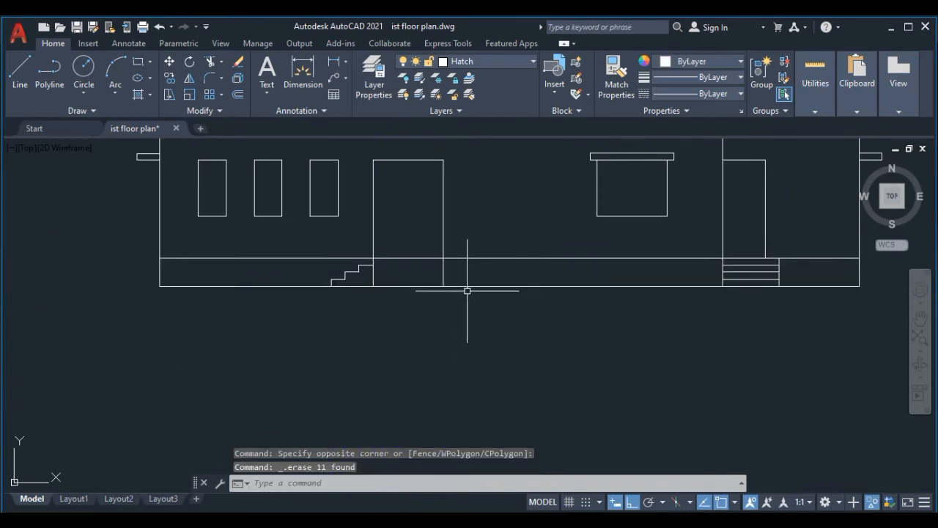
Trim the main door's stair-side vertical line between the top entrance step and the ground line.
{"action": "scroll", "coordinate": [379, 271], "scroll_direction": "up", "scroll_amount": 2}
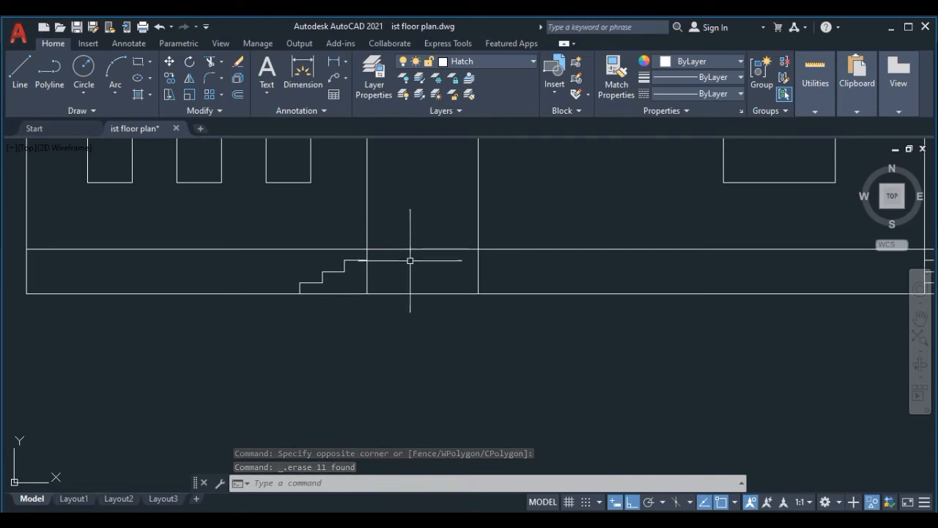
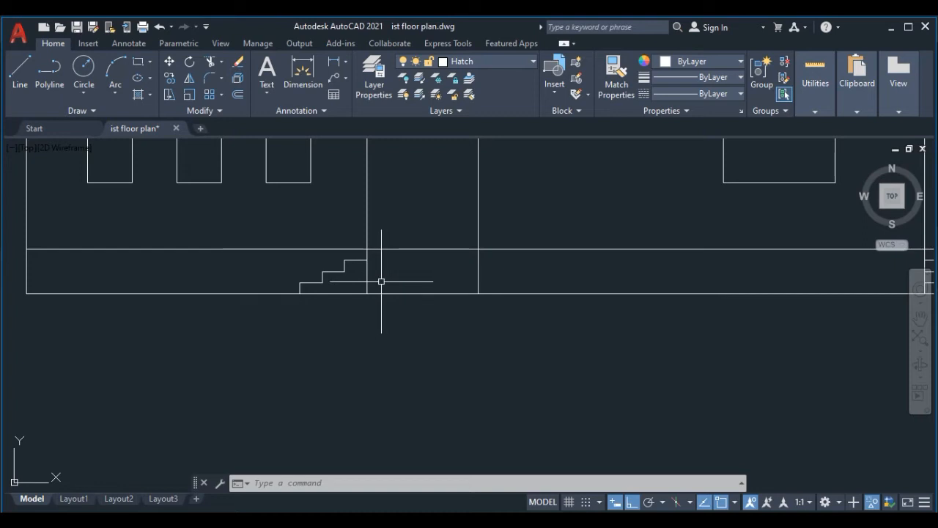
{"action": "key", "text": "Return"}
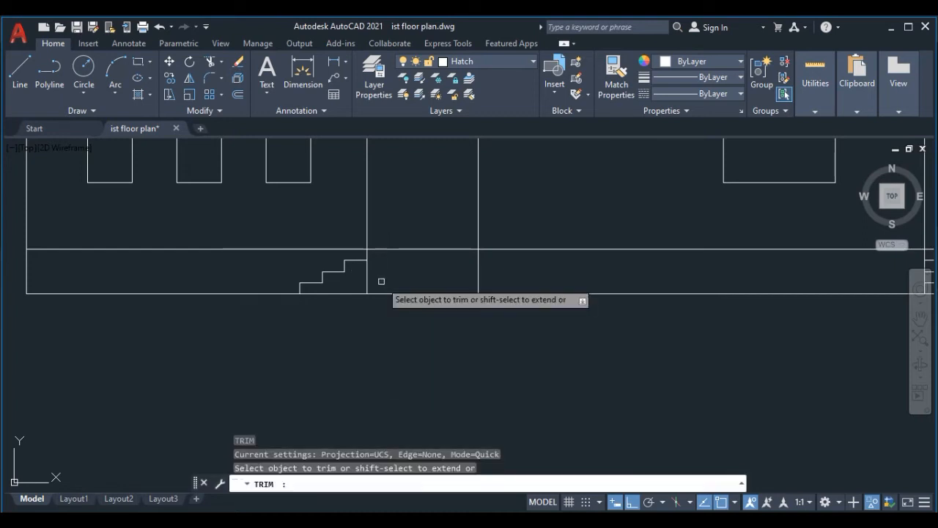
{"action": "left_click", "coordinate": [370, 278]}
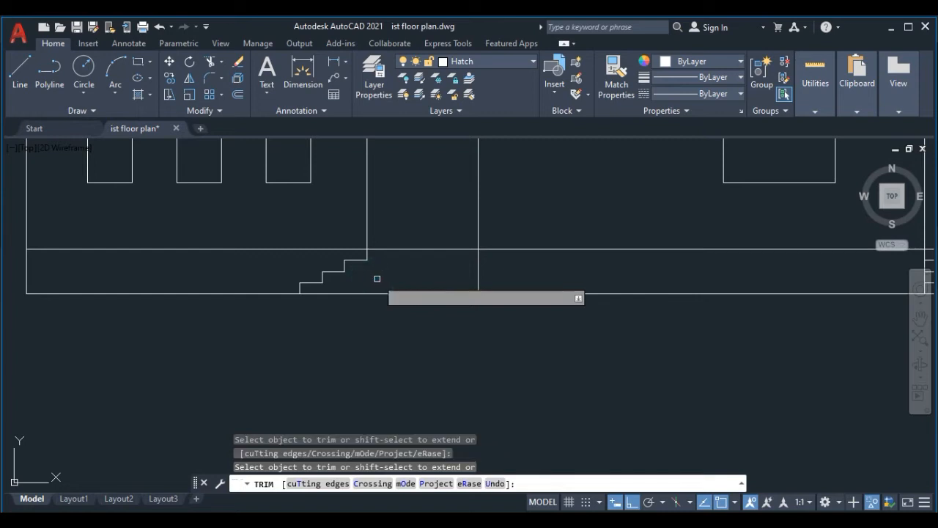
{"action": "scroll", "coordinate": [436, 274], "scroll_direction": "down", "scroll_amount": 2}
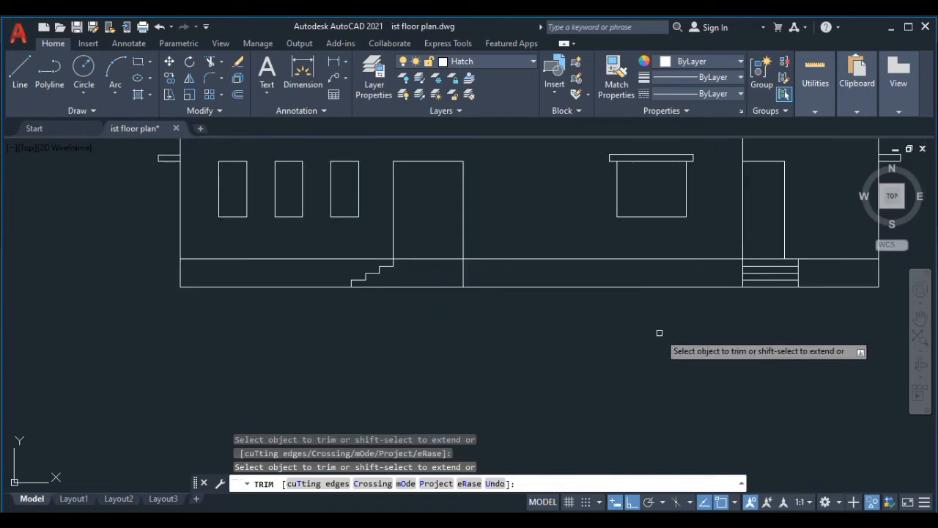
{"action": "scroll", "coordinate": [656, 333], "scroll_direction": "down", "scroll_amount": 2}
{"action": "scroll", "coordinate": [663, 345], "scroll_direction": "down", "scroll_amount": 2}
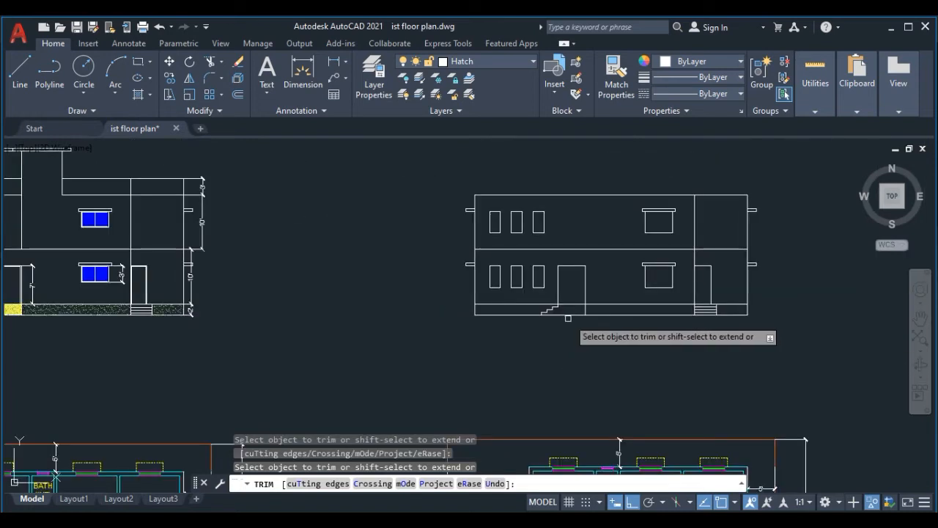
{"action": "middle_click_drag", "start_coordinate": [783, 321], "coordinate": [761, 350]}
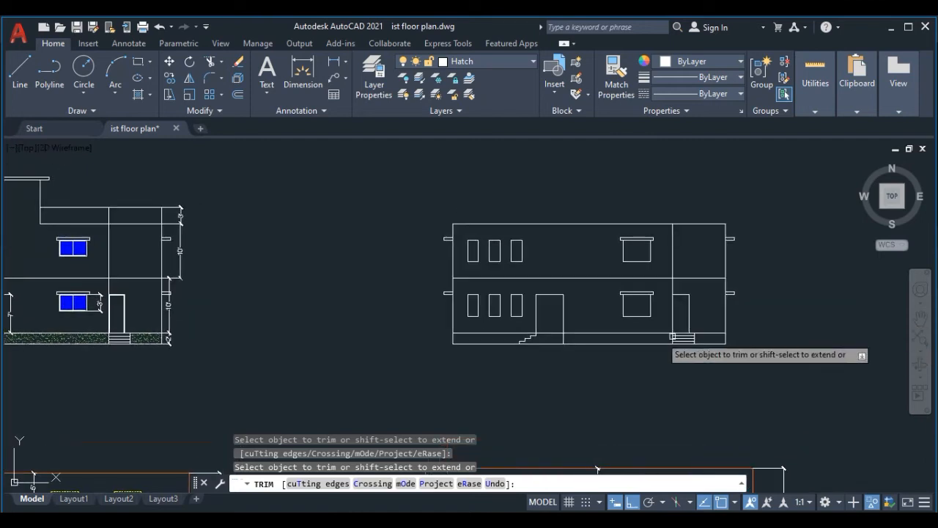
{"action": "key", "text": "Escape"}
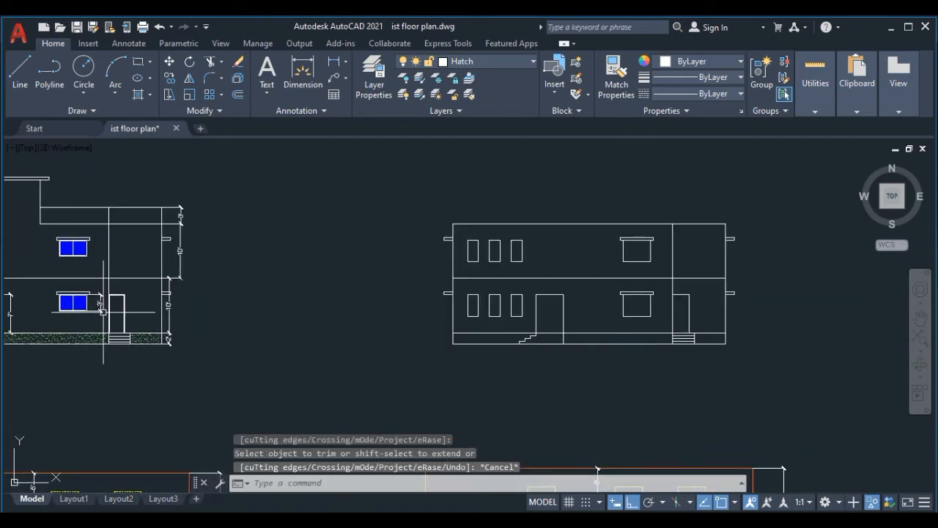
Check the window height in the finished elevation and measure the unfinished elevation's wide ground-floor window with a linear dimension.
{"action": "scroll", "coordinate": [91, 307], "scroll_direction": "up", "scroll_amount": 6}
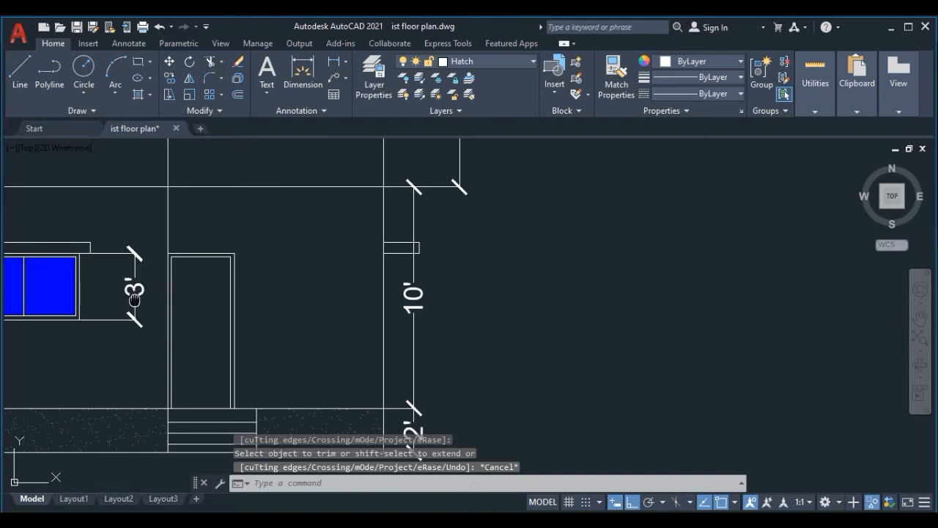
{"action": "middle_click_drag", "start_coordinate": [135, 297], "coordinate": [273, 304]}
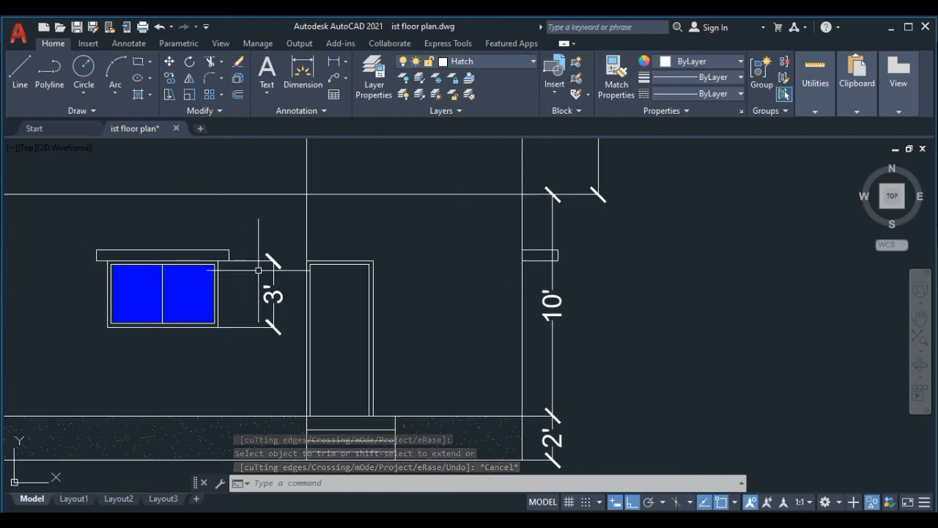
{"action": "scroll", "coordinate": [264, 277], "scroll_direction": "down", "scroll_amount": 4}
{"action": "scroll", "coordinate": [415, 306], "scroll_direction": "down", "scroll_amount": 4}
{"action": "scroll", "coordinate": [701, 318], "scroll_direction": "up", "scroll_amount": 4}
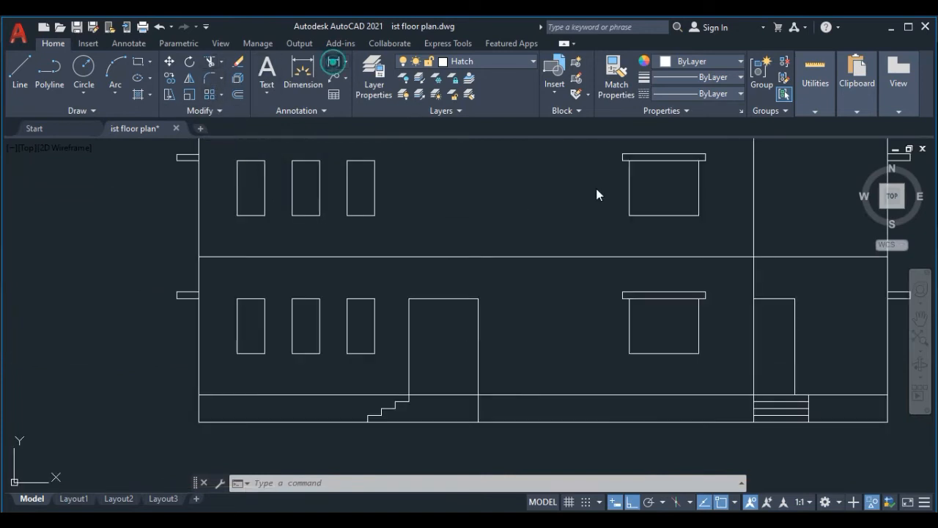
{"action": "scroll", "coordinate": [718, 345], "scroll_direction": "up", "scroll_amount": 2}
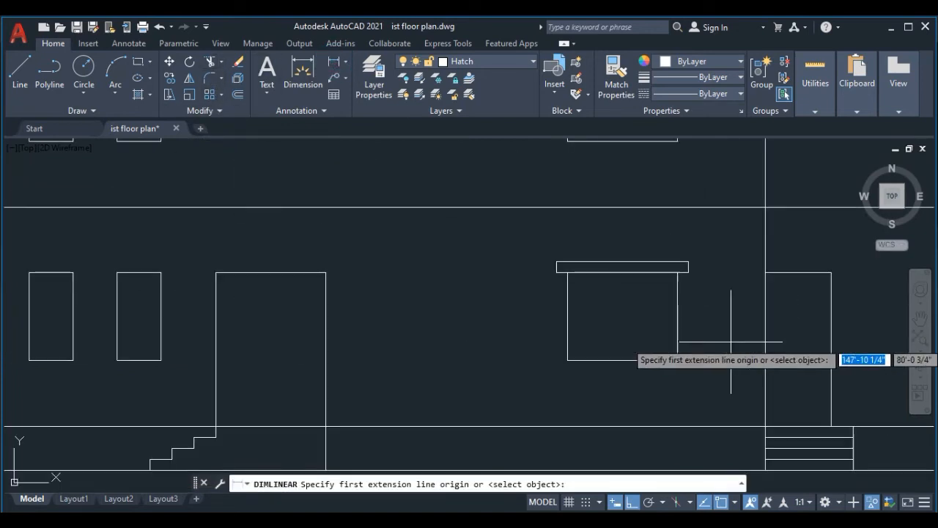
{"action": "left_click", "coordinate": [676, 360]}
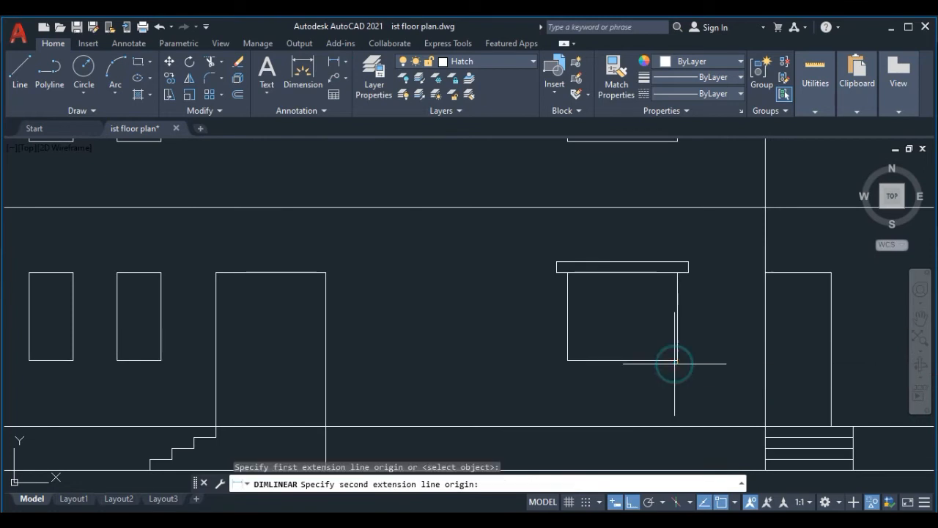
{"action": "left_click", "coordinate": [677, 271]}
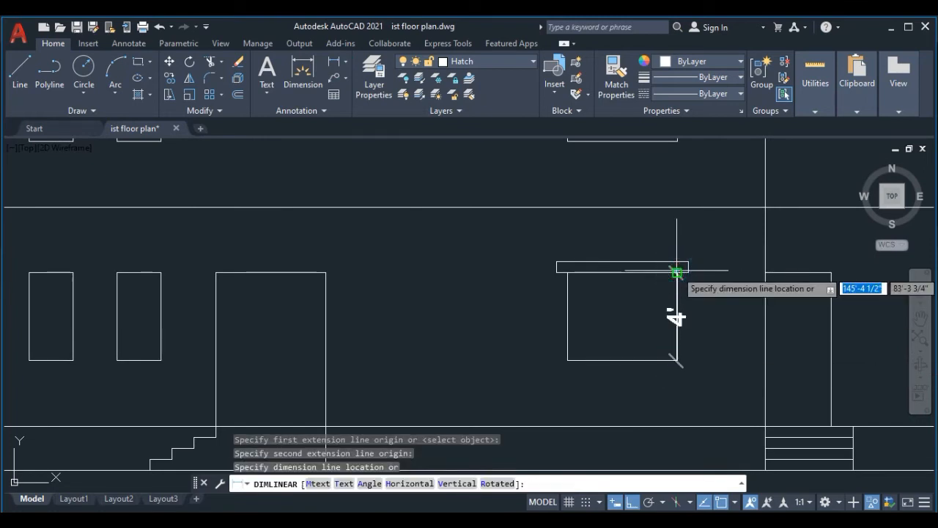
{"action": "key", "text": "Escape"}
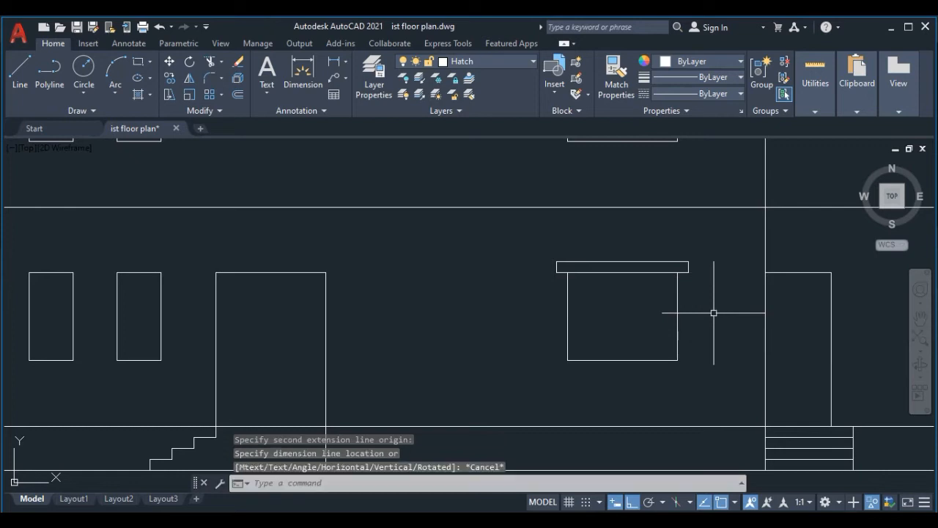
Stretch the bottom edge of the wide ground-floor window upward by 1'.
{"action": "left_click", "coordinate": [629, 360]}
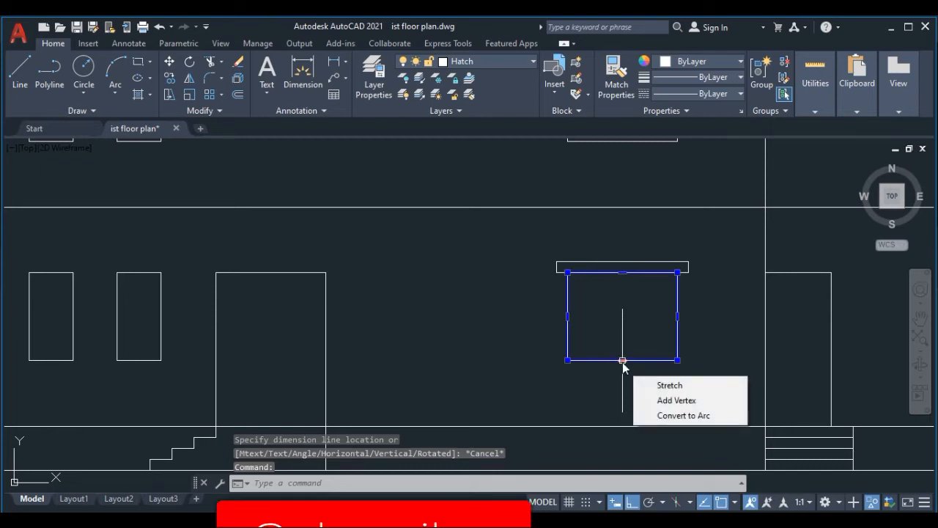
{"action": "left_click", "coordinate": [623, 359]}
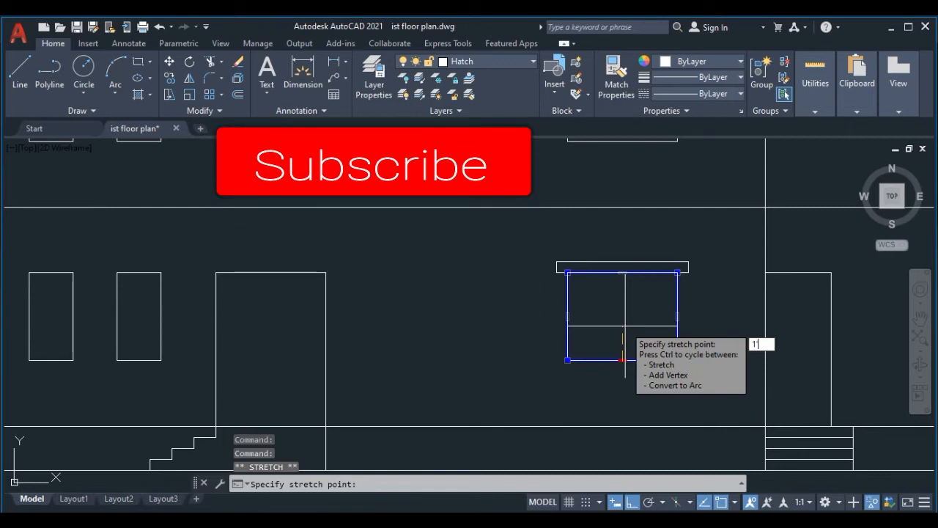
{"action": "key", "text": "Return"}
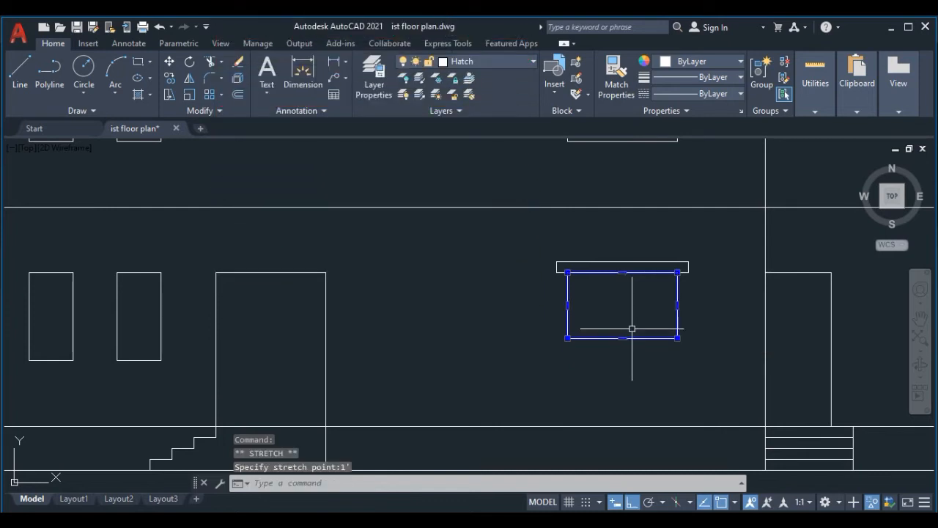
{"action": "key", "text": "Escape"}
Stretch the bottom edge of the wide upper-floor window upward by 1'.
{"action": "middle_click_drag", "start_coordinate": [636, 301], "coordinate": [645, 398]}
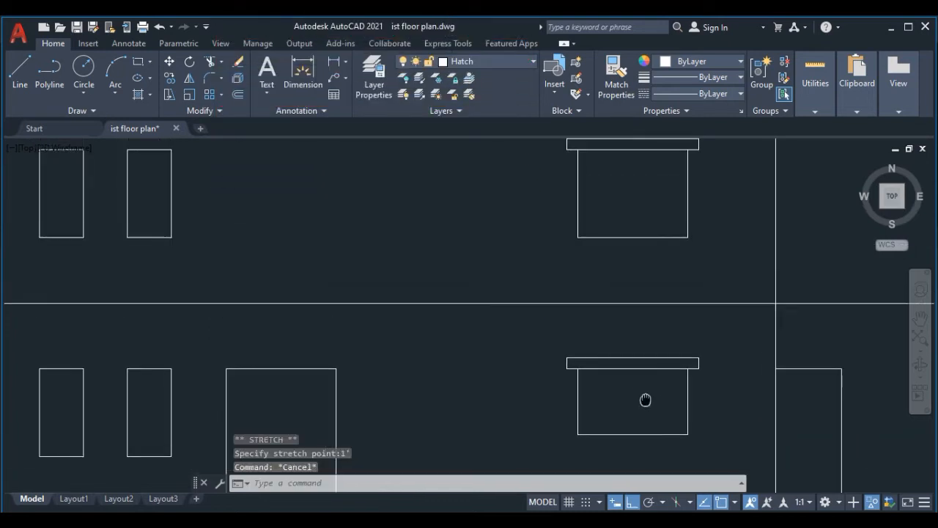
{"action": "left_click", "coordinate": [627, 241]}
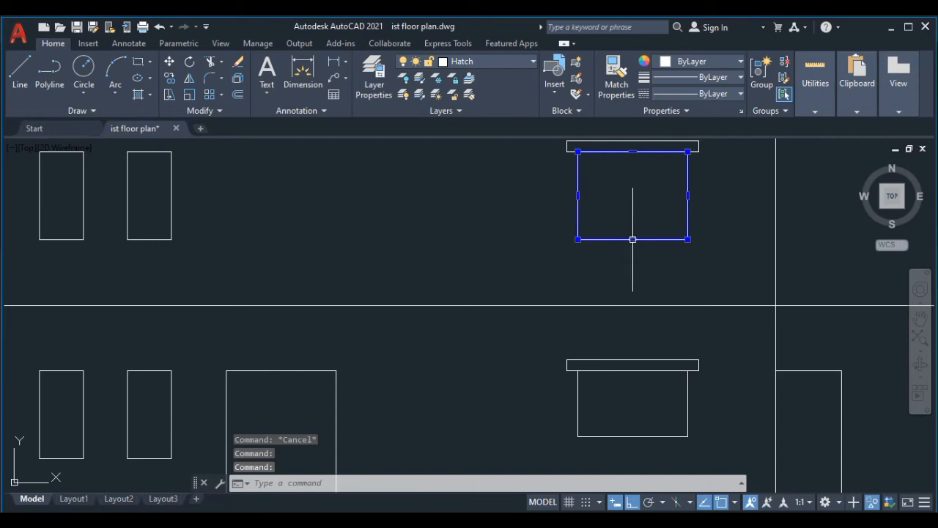
{"action": "left_click", "coordinate": [632, 239]}
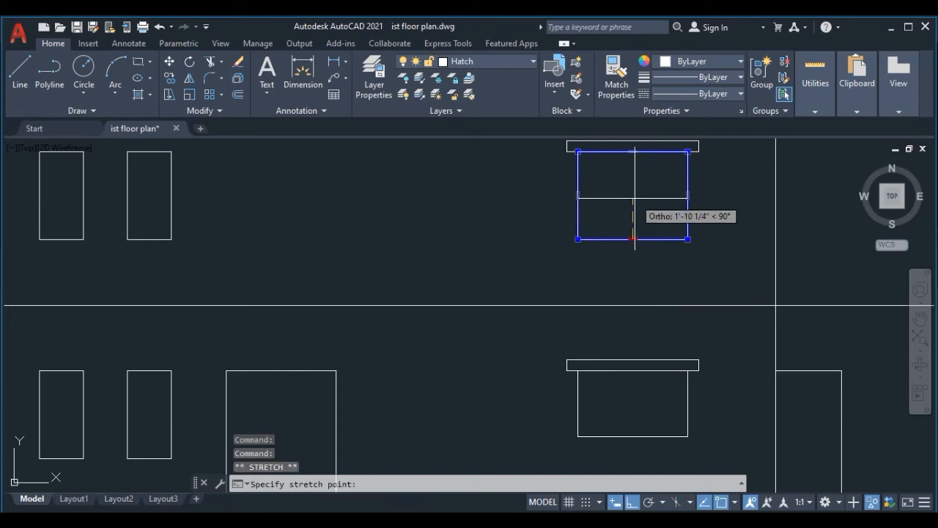
{"action": "type", "text": "1'"}
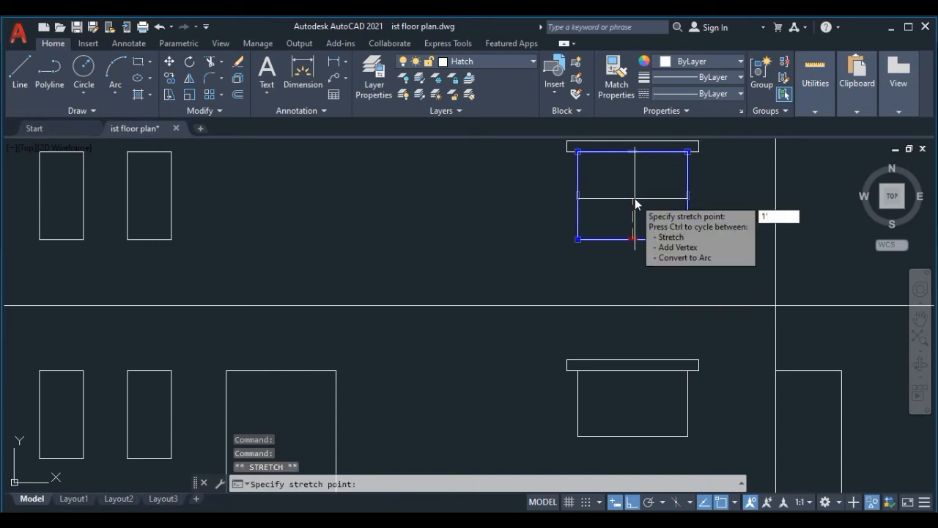
{"action": "key", "text": "Return"}
{"action": "key", "text": "Escape"}
Examine the roof stair tower and parapet dimensions in the finished elevation, and locate the staircase in the corresponding floor plan.
{"action": "scroll", "coordinate": [636, 210], "scroll_direction": "down", "scroll_amount": 5}
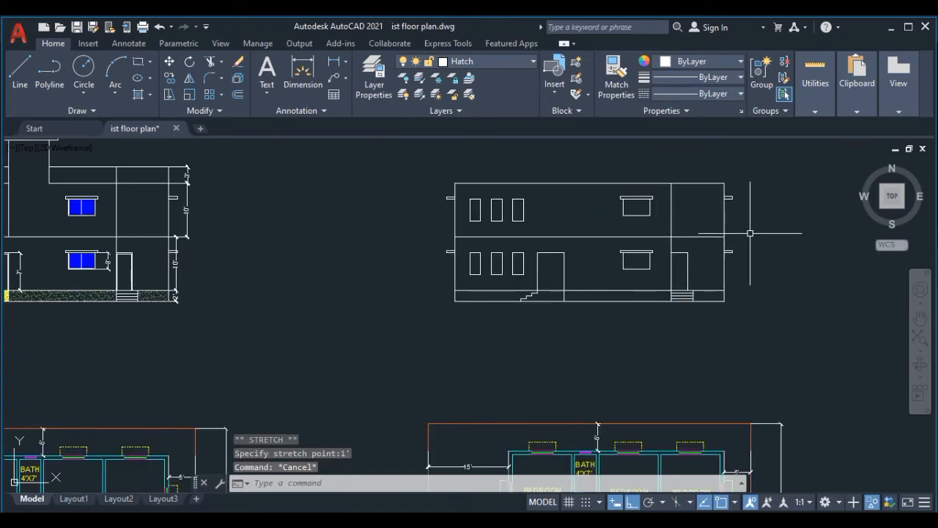
{"action": "mouse_move", "coordinate": [419, 299]}
{"action": "middle_mouse_down"}
{"action": "mouse_move", "coordinate": [492, 347]}
{"action": "mouse_move", "coordinate": [558, 338]}
{"action": "middle_mouse_up"}
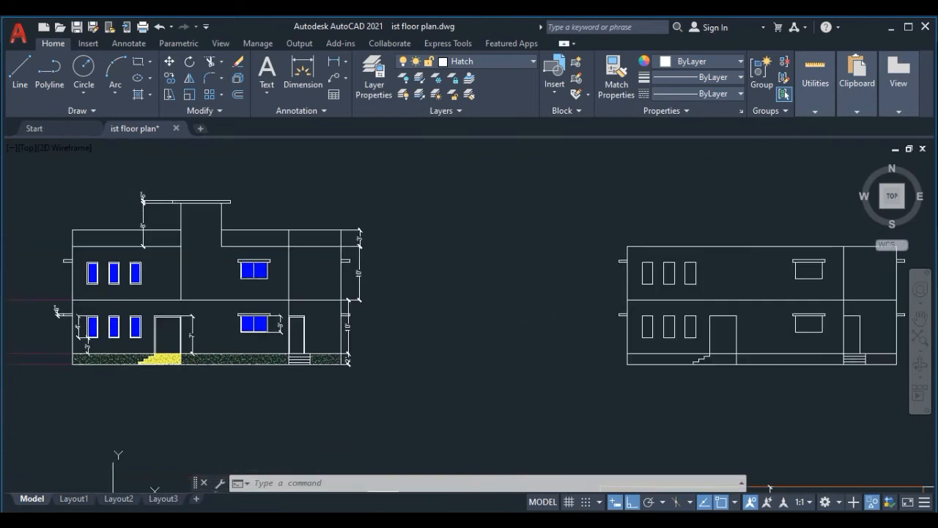
{"action": "scroll", "coordinate": [187, 210], "scroll_direction": "up", "scroll_amount": 4}
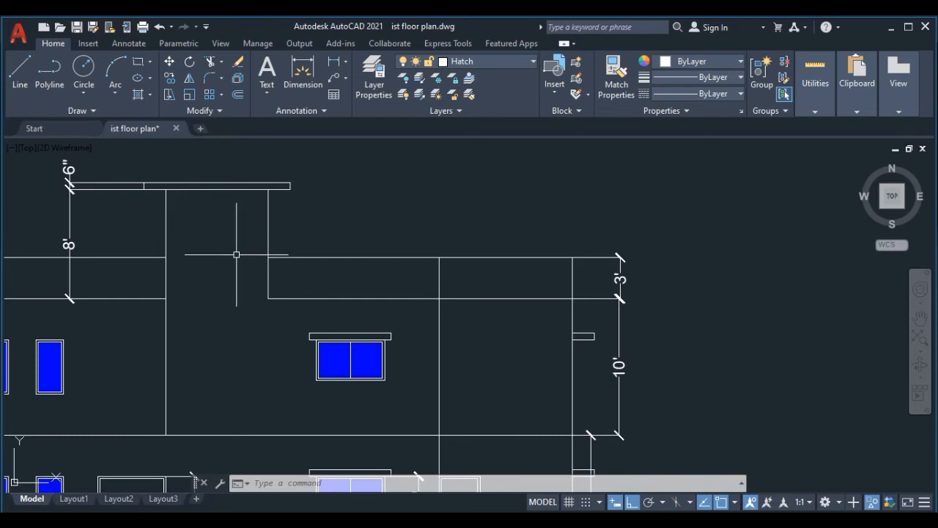
{"action": "scroll", "coordinate": [236, 254], "scroll_direction": "down", "scroll_amount": 1}
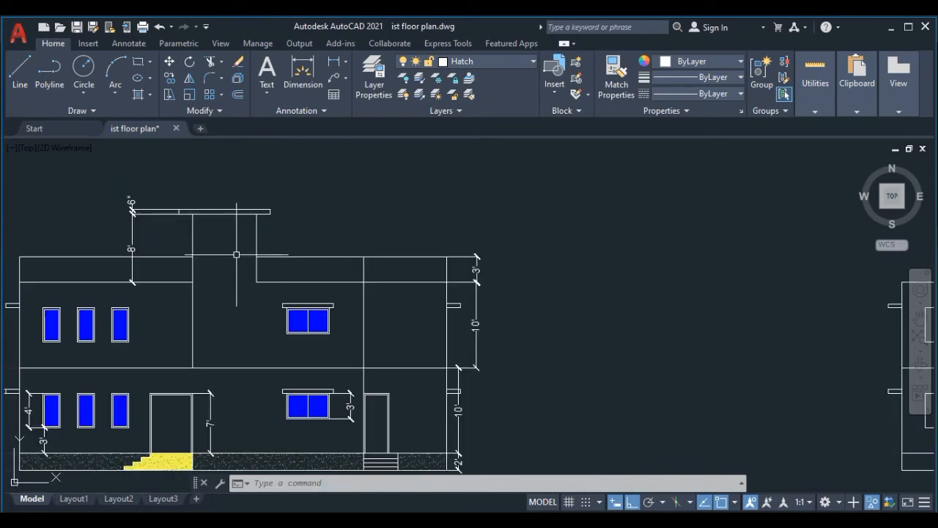
{"action": "scroll", "coordinate": [492, 214], "scroll_direction": "down", "scroll_amount": 2}
{"action": "middle_click_drag", "start_coordinate": [727, 287], "coordinate": [466, 269]}
{"action": "middle_click_drag", "start_coordinate": [624, 336], "coordinate": [623, 256]}
{"action": "middle_click_drag", "start_coordinate": [573, 368], "coordinate": [570, 281]}
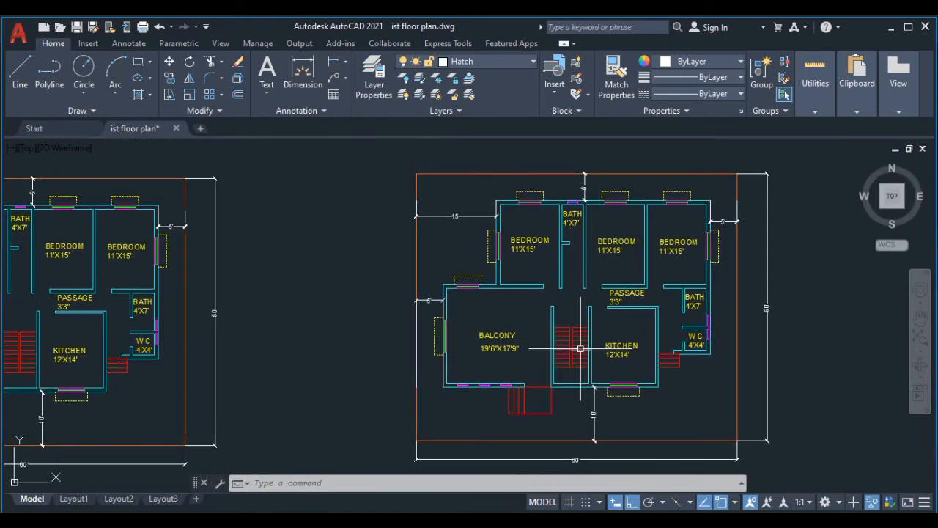
Set the current object colour to purple 100,33,101 for construction lines and leave the vertical XLINE command without placing a line.
{"action": "scroll", "coordinate": [580, 348], "scroll_direction": "up", "scroll_amount": 1}
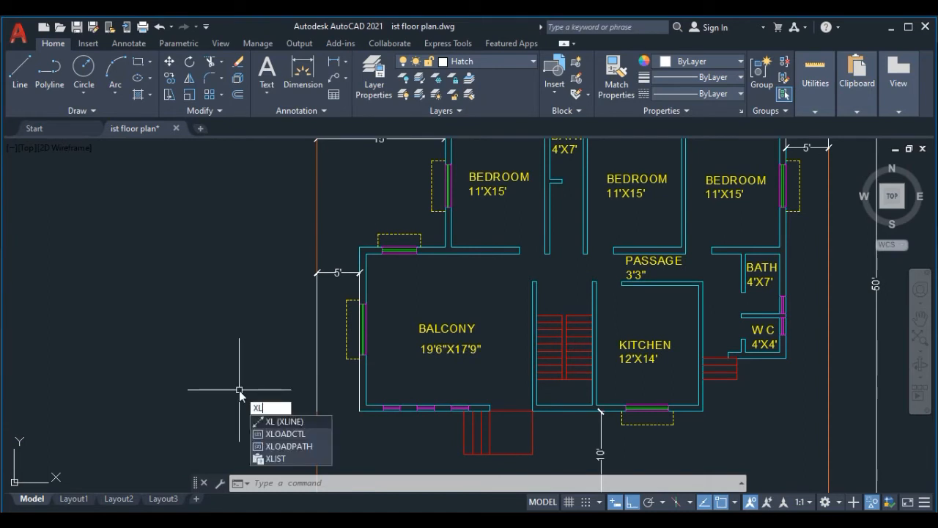
{"action": "key", "text": "Return"}
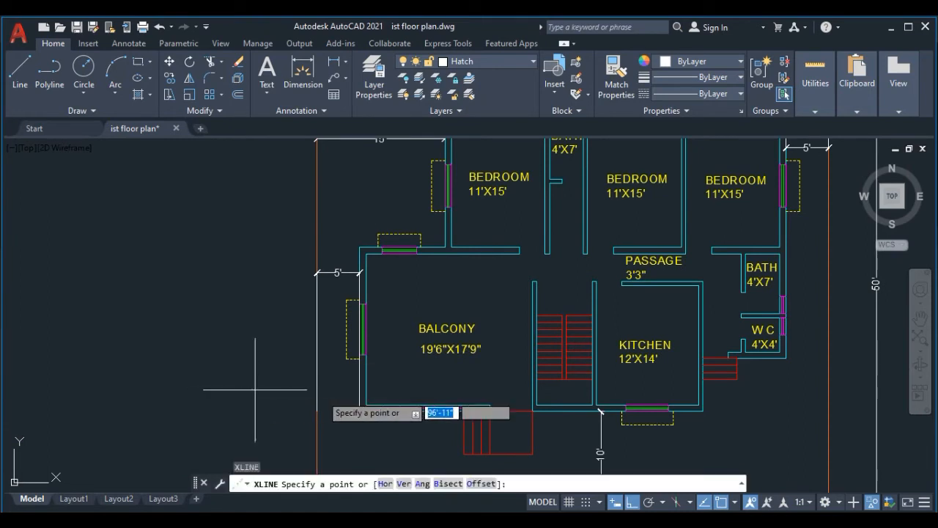
{"action": "left_click", "coordinate": [405, 483]}
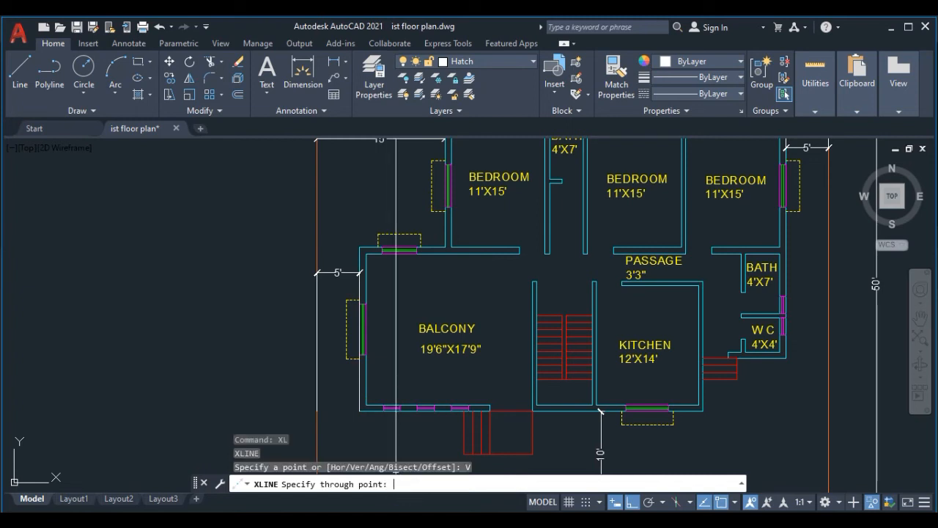
{"action": "left_click", "coordinate": [720, 66]}
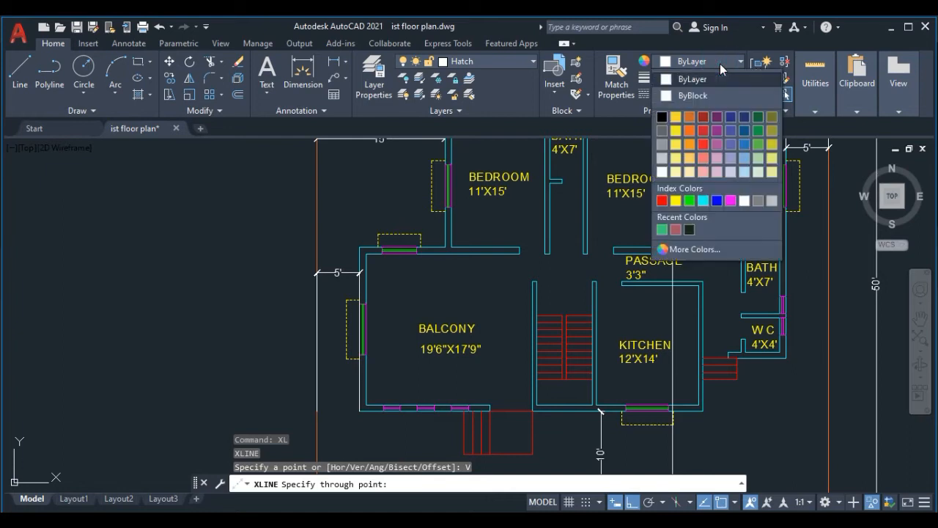
{"action": "left_click", "coordinate": [718, 117]}
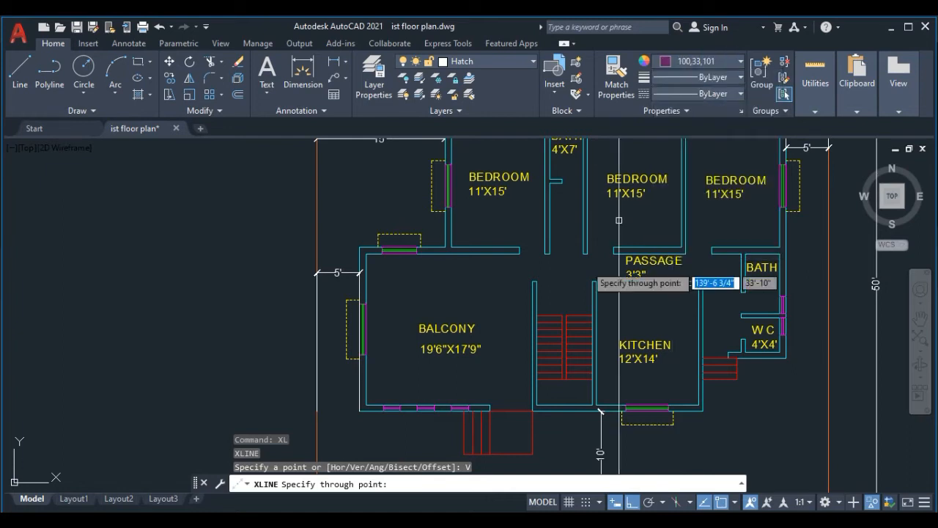
{"action": "key", "text": "Escape"}
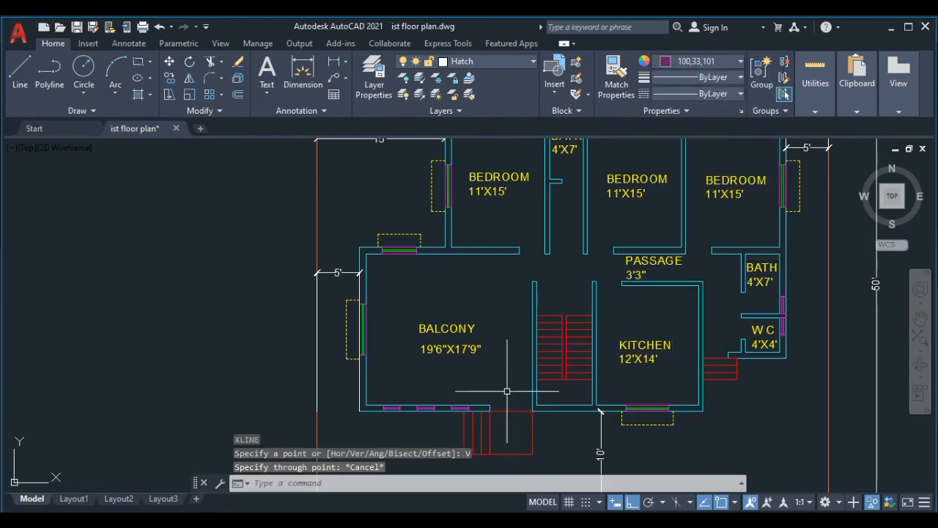
Draw two vertical construction lines through the outer faces of the staircase side walls in the floor plan, running up through the unfinished elevation.
{"action": "type", "text": "xl"}
{"action": "key", "text": "Return"}
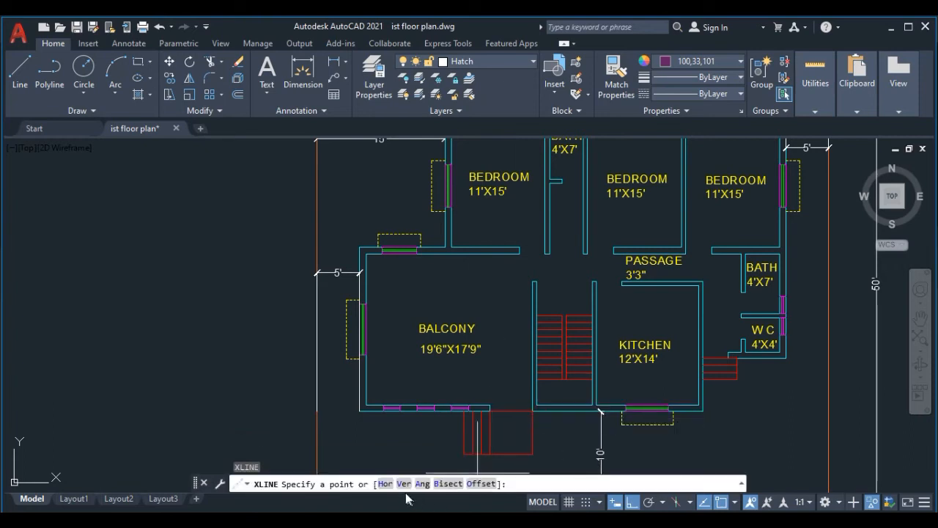
{"action": "left_click", "coordinate": [405, 484]}
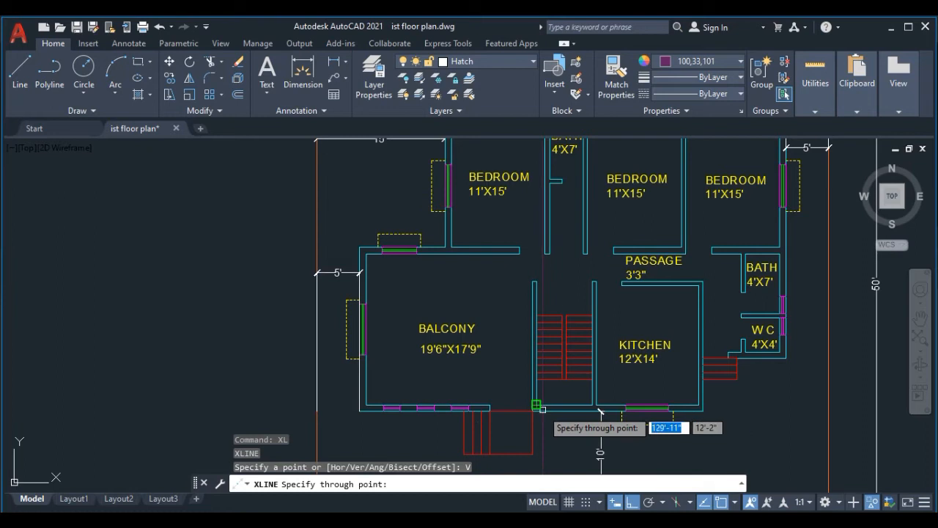
{"action": "scroll", "coordinate": [542, 412], "scroll_direction": "up", "scroll_amount": 2}
{"action": "scroll", "coordinate": [634, 412], "scroll_direction": "up", "scroll_amount": 2}
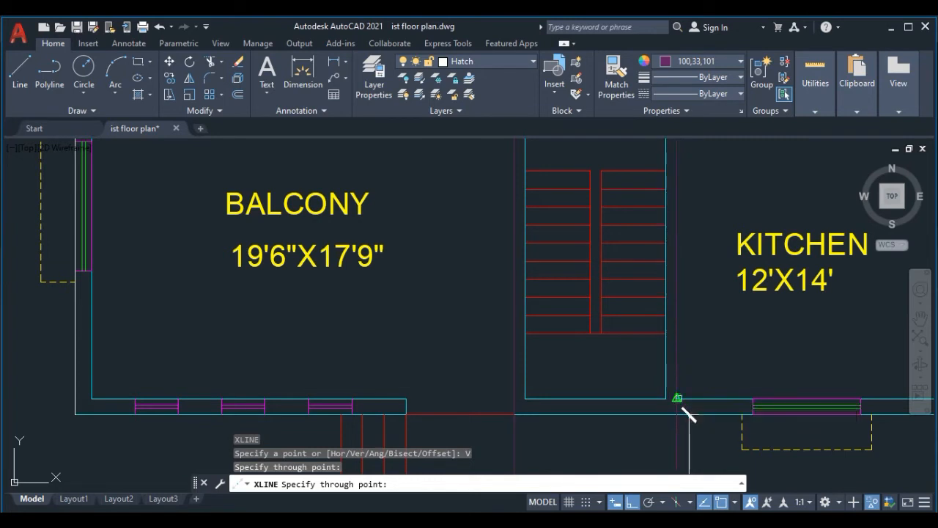
{"action": "left_click", "coordinate": [677, 398]}
{"action": "scroll", "coordinate": [703, 365], "scroll_direction": "down", "scroll_amount": 8}
{"action": "middle_click_drag", "start_coordinate": [696, 189], "coordinate": [679, 392]}
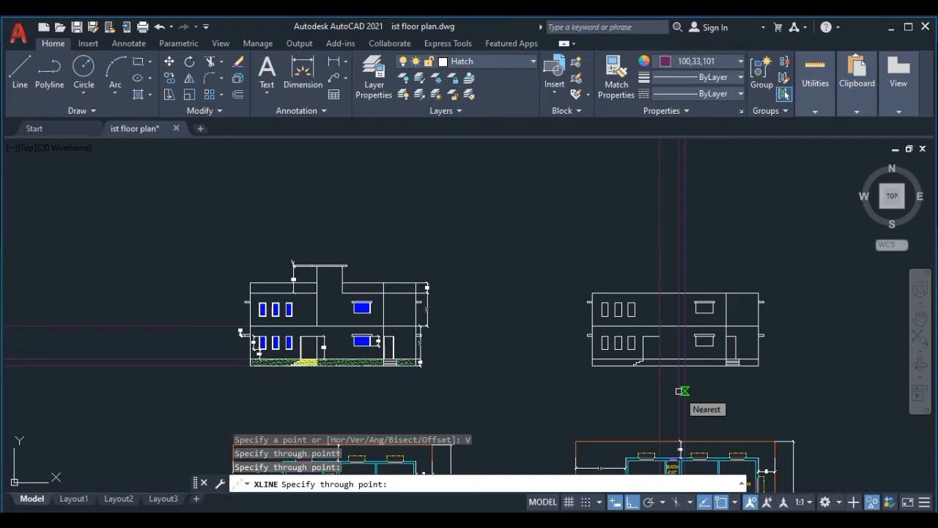
{"action": "key", "text": "Escape"}
Offset the roof line of the unfinished elevation 3' upward to form the parapet's top edge.
{"action": "scroll", "coordinate": [654, 302], "scroll_direction": "up", "scroll_amount": 4}
{"action": "scroll", "coordinate": [486, 306], "scroll_direction": "down", "scroll_amount": 2}
{"action": "middle_click_drag", "start_coordinate": [535, 304], "coordinate": [690, 296]}
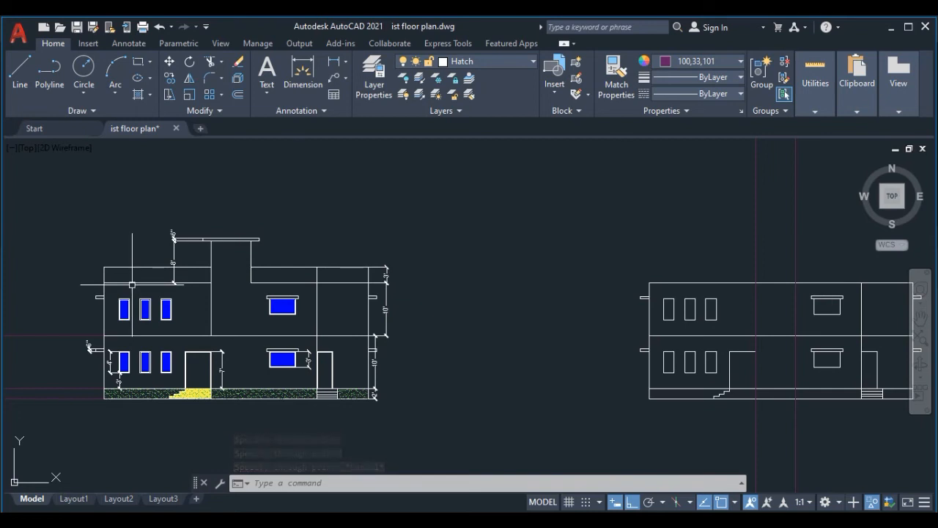
{"action": "scroll", "coordinate": [131, 284], "scroll_direction": "up", "scroll_amount": 4}
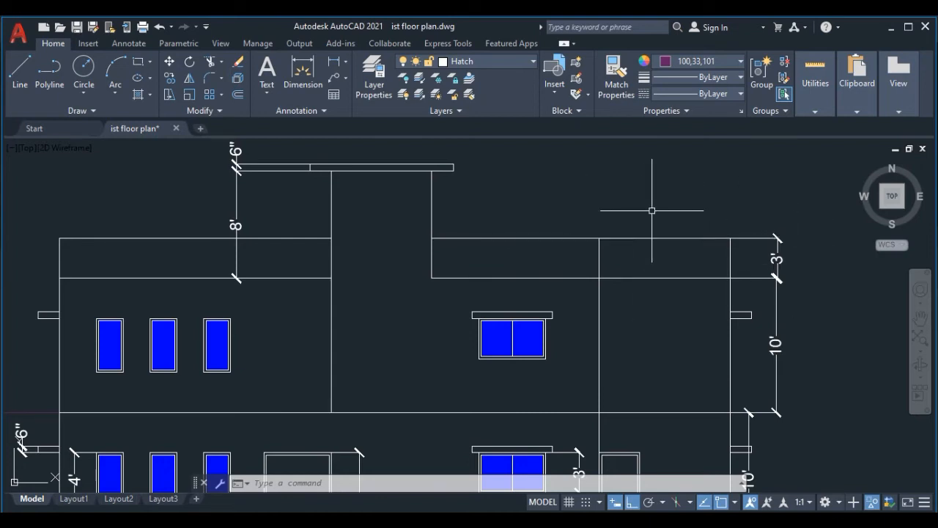
{"action": "scroll", "coordinate": [754, 254], "scroll_direction": "down", "scroll_amount": 5}
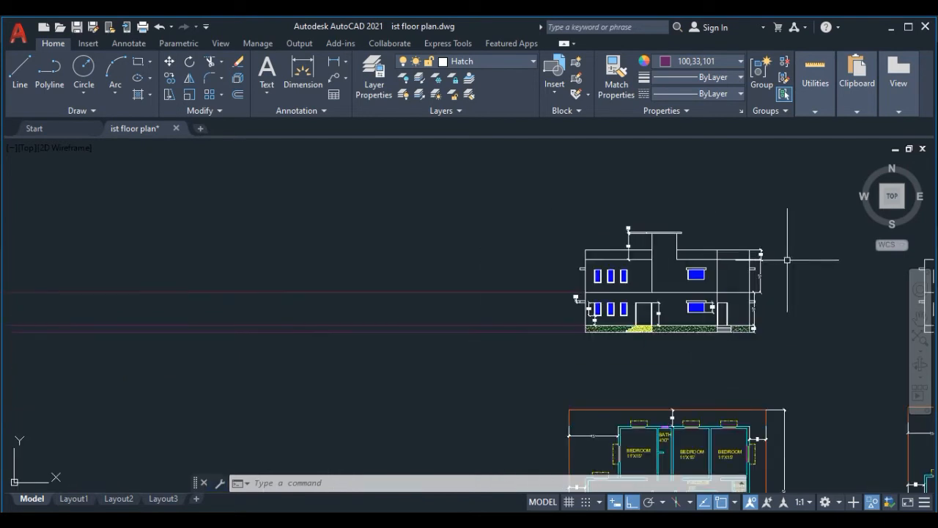
{"action": "middle_click_drag", "start_coordinate": [787, 259], "coordinate": [461, 304]}
{"action": "scroll", "coordinate": [744, 302], "scroll_direction": "up", "scroll_amount": 4}
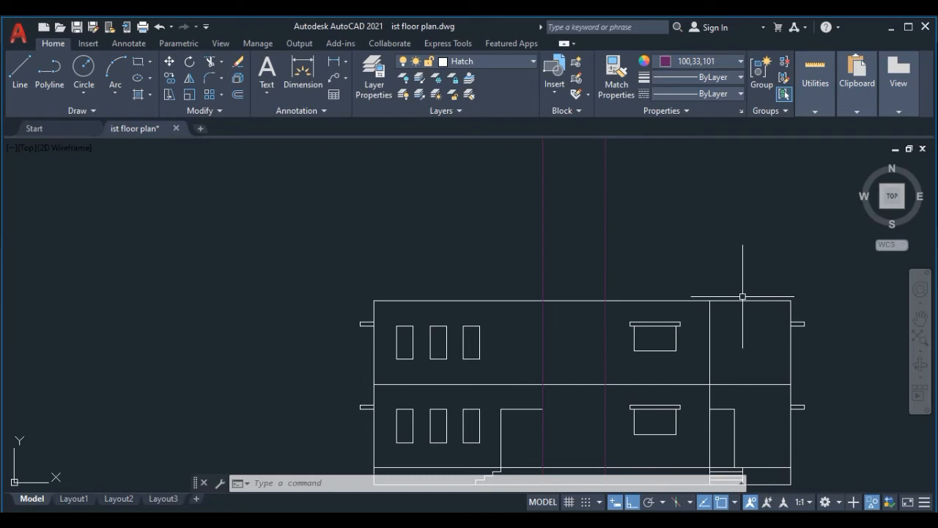
{"action": "scroll", "coordinate": [742, 299], "scroll_direction": "up", "scroll_amount": 2}
{"action": "key", "text": "Return"}
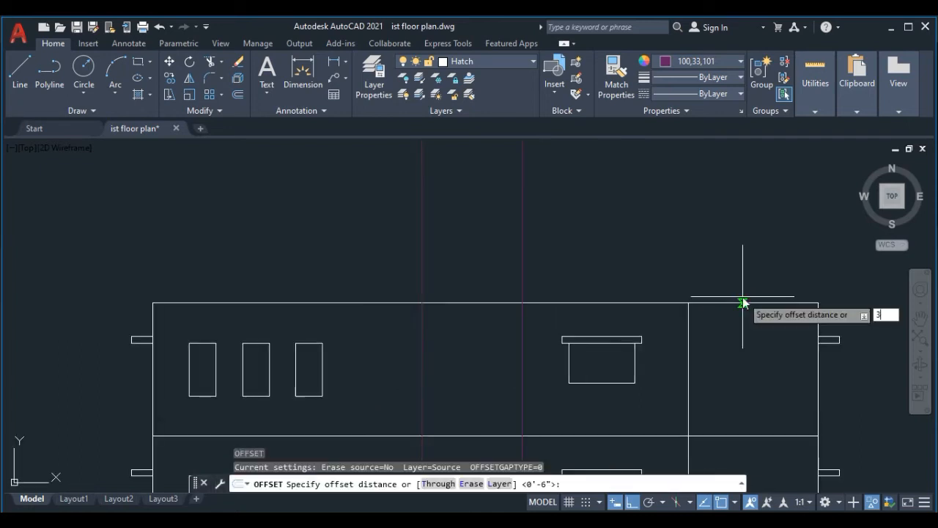
{"action": "key", "text": "Return"}
{"action": "left_click", "coordinate": [743, 303]}
{"action": "left_click", "coordinate": [732, 203]}
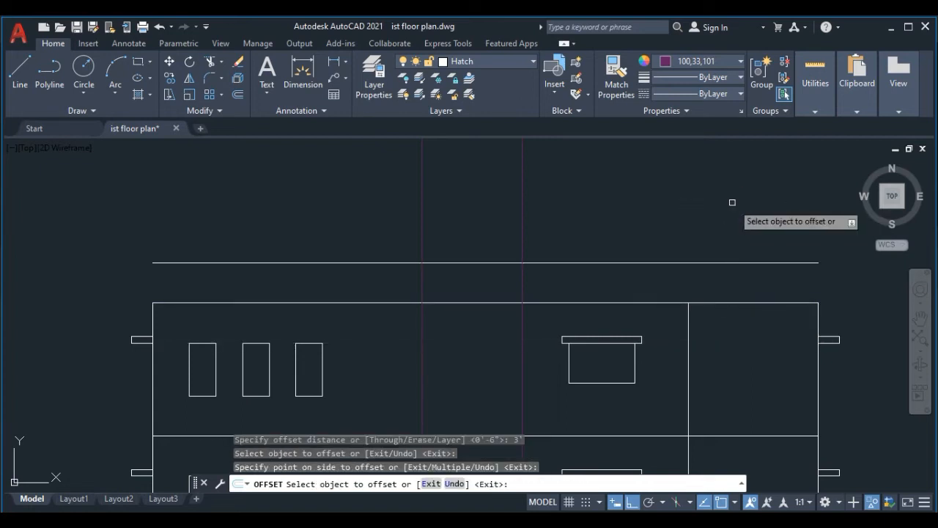
{"action": "key", "text": "Escape"}
Extend both outer side walls of the upper floor up to the parapet's top edge.
{"action": "type", "text": "e"}
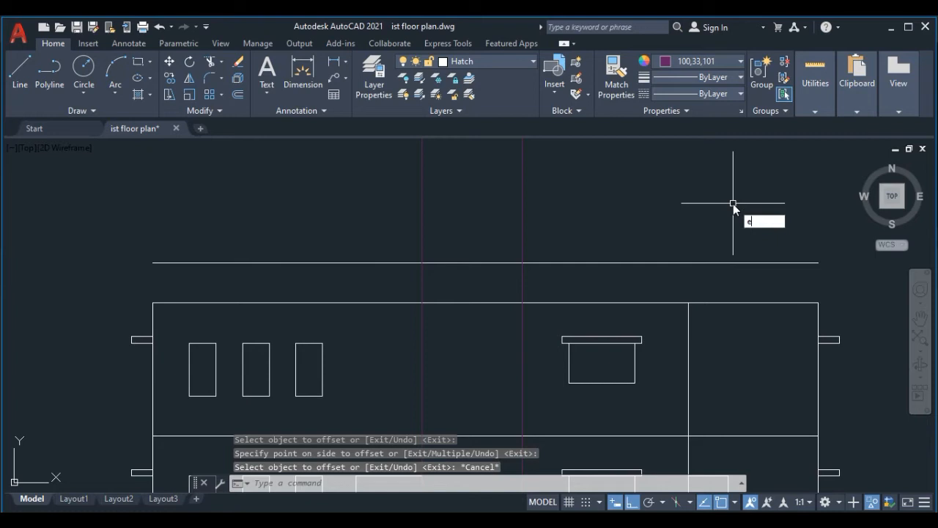
{"action": "type", "text": "x"}
{"action": "key", "text": "Return"}
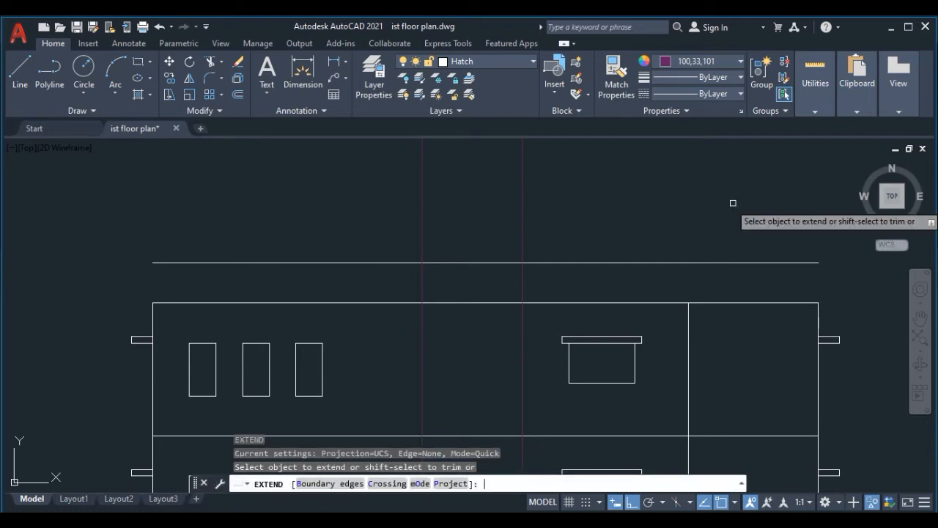
{"action": "left_click", "coordinate": [818, 334]}
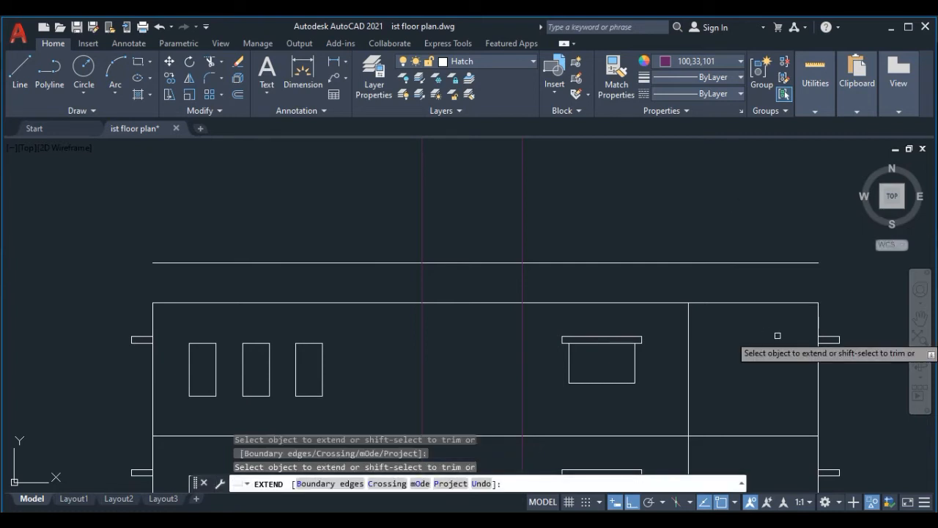
{"action": "left_click", "coordinate": [816, 316]}
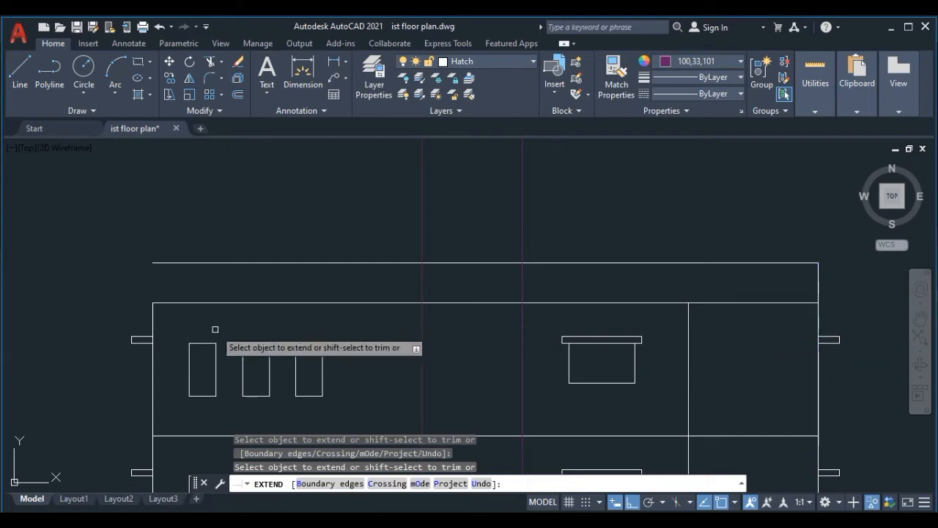
{"action": "left_click", "coordinate": [152, 313]}
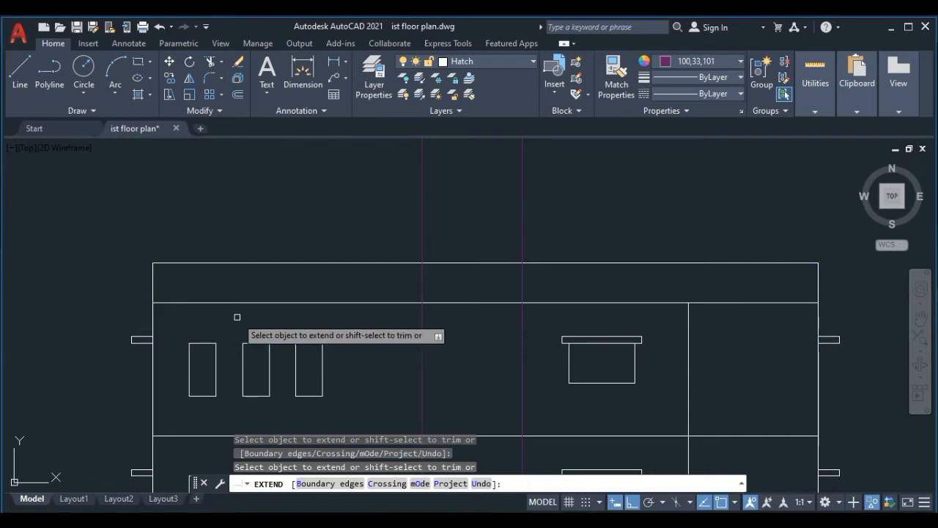
{"action": "key", "text": "Escape"}
Draw a horizontal construction line along the roof line through the upper floor's left corner, just below the parapet.
{"action": "scroll", "coordinate": [454, 303], "scroll_direction": "down", "scroll_amount": 4}
{"action": "middle_click_drag", "start_coordinate": [464, 300], "coordinate": [646, 308]}
{"action": "middle_click_drag", "start_coordinate": [383, 315], "coordinate": [452, 318]}
{"action": "scroll", "coordinate": [113, 305], "scroll_direction": "up", "scroll_amount": 2}
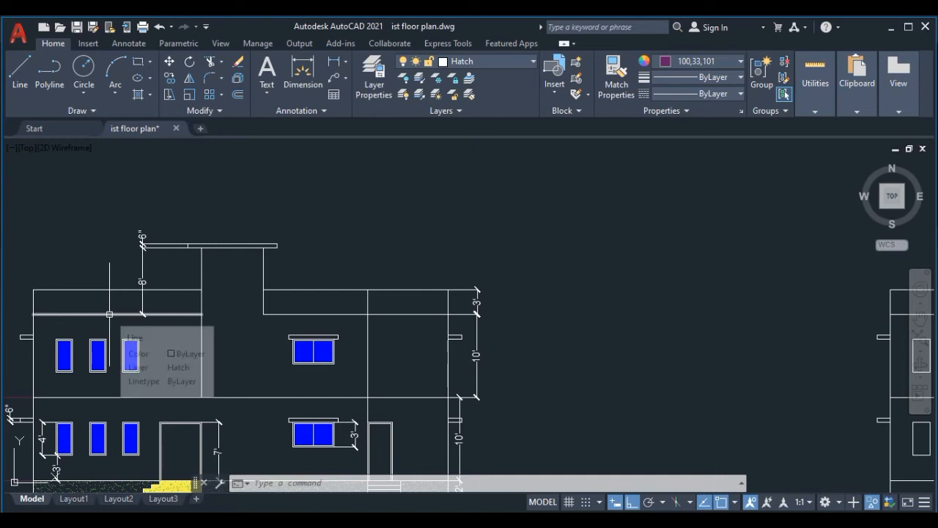
{"action": "scroll", "coordinate": [455, 303], "scroll_direction": "down", "scroll_amount": 2}
{"action": "middle_click_drag", "start_coordinate": [668, 297], "coordinate": [511, 293]}
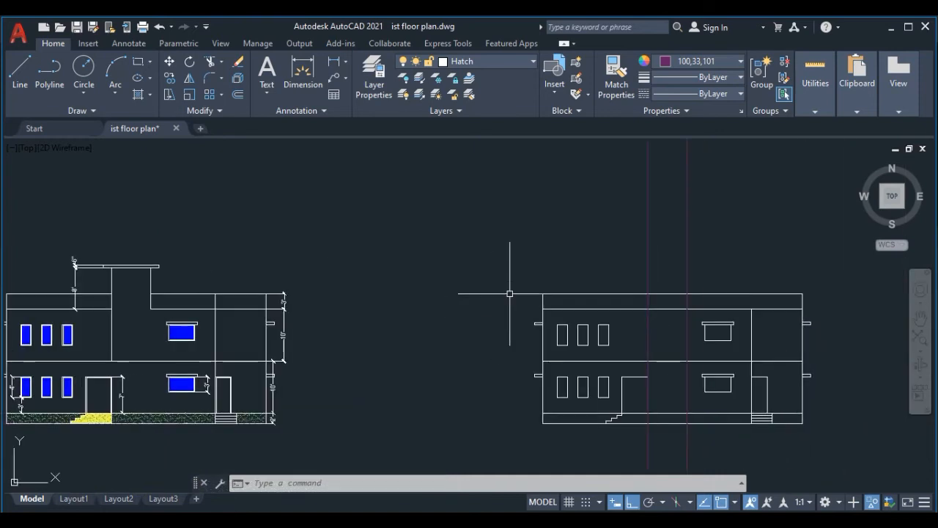
{"action": "scroll", "coordinate": [511, 293], "scroll_direction": "up", "scroll_amount": 3}
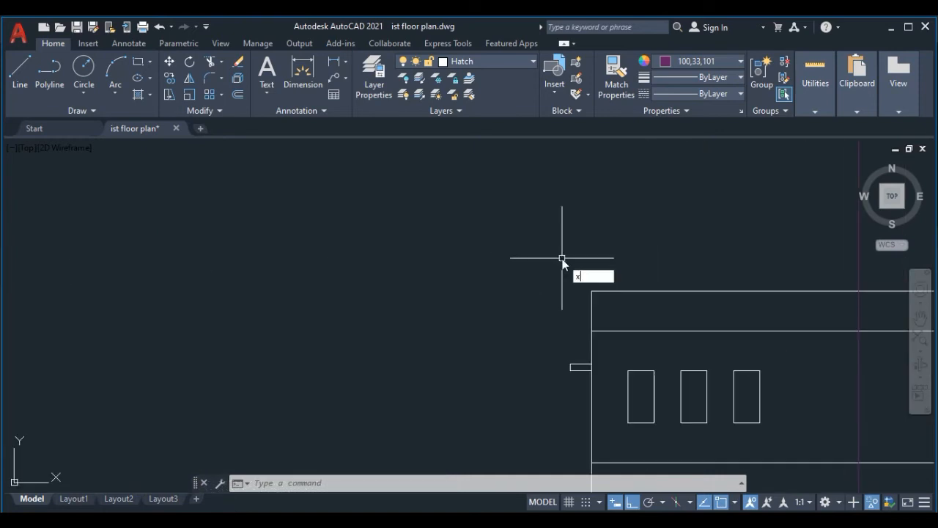
{"action": "key", "text": "Return"}
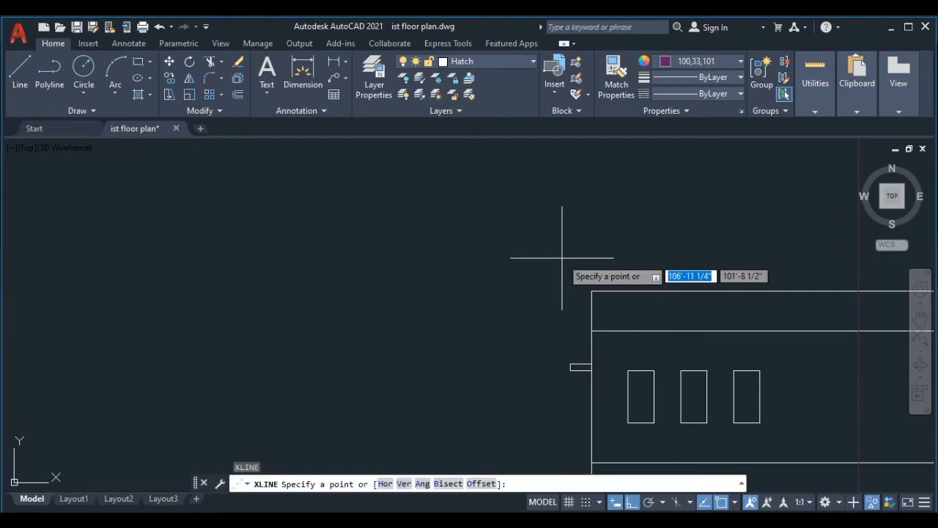
{"action": "left_click", "coordinate": [386, 484]}
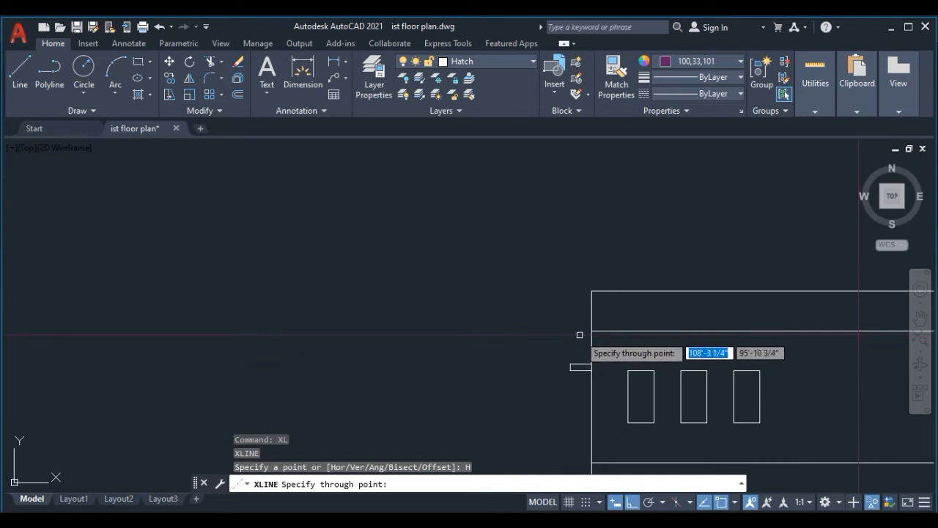
{"action": "left_click", "coordinate": [592, 331]}
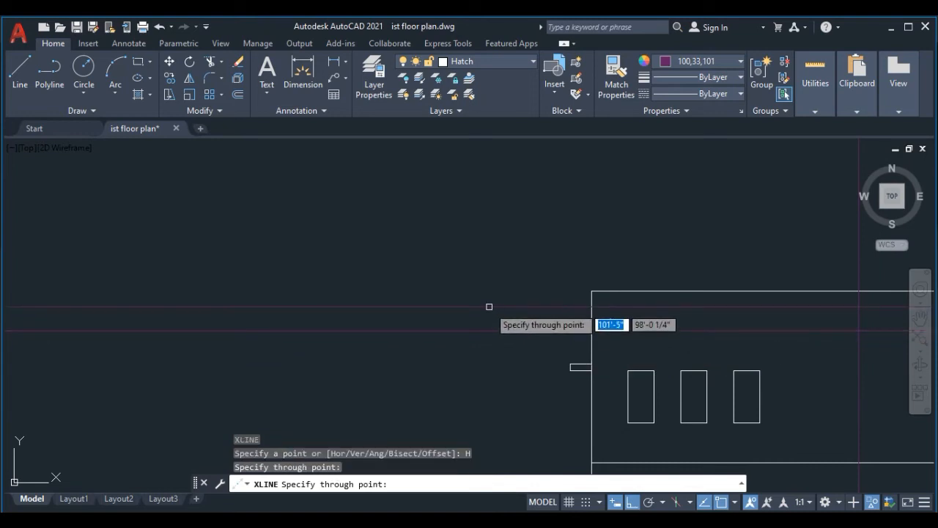
{"action": "key", "text": "Escape"}
Offset the horizontal roof-level construction line 8' upward for the underside of the stair tower's slab.
{"action": "scroll", "coordinate": [489, 308], "scroll_direction": "down", "scroll_amount": 4}
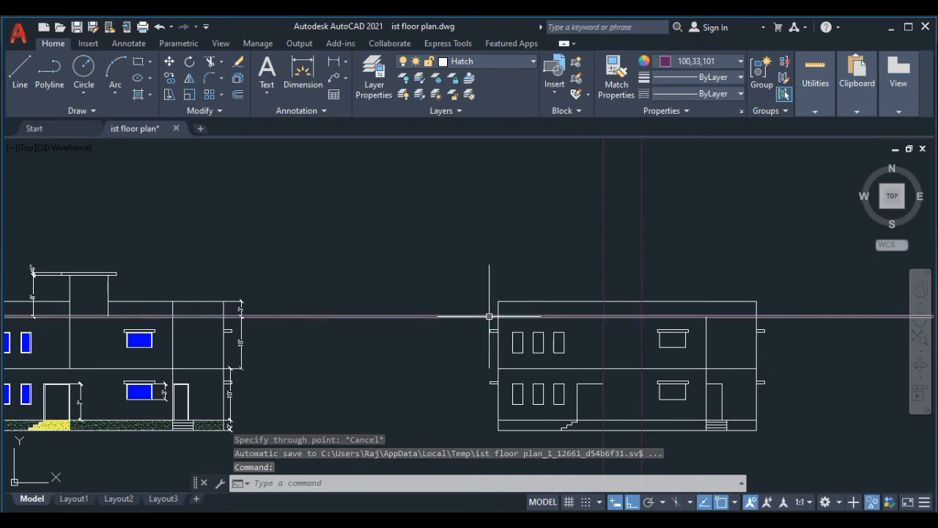
{"action": "scroll", "coordinate": [335, 268], "scroll_direction": "up", "scroll_amount": 4}
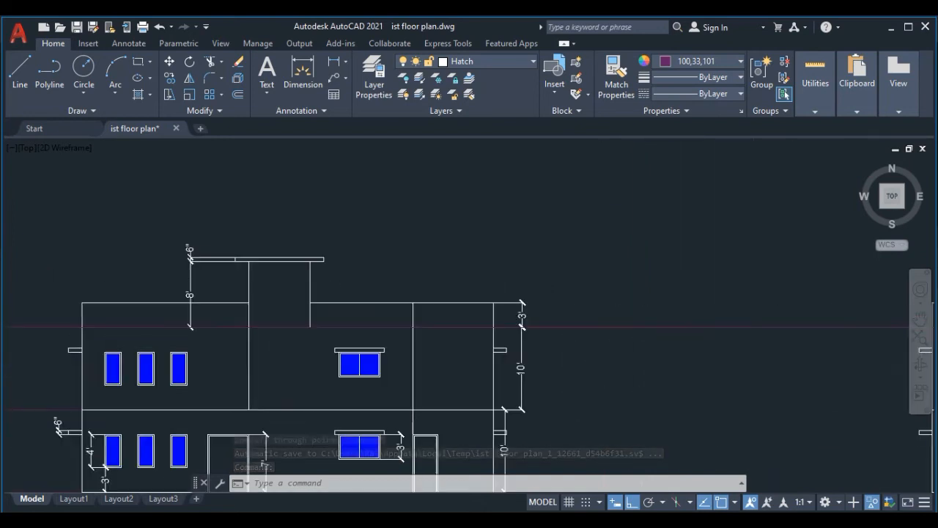
{"action": "scroll", "coordinate": [171, 316], "scroll_direction": "up", "scroll_amount": 2}
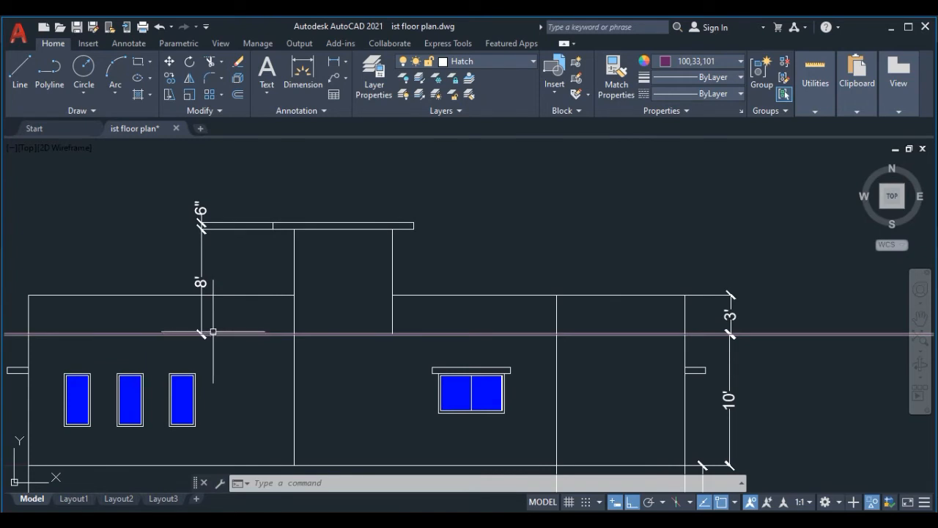
{"action": "scroll", "coordinate": [267, 235], "scroll_direction": "down", "scroll_amount": 4}
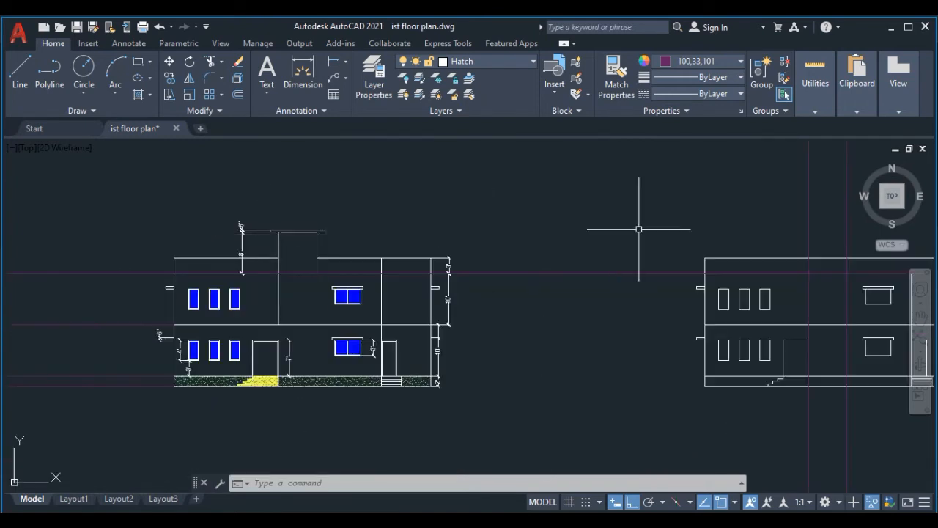
{"action": "middle_click_drag", "start_coordinate": [638, 227], "coordinate": [425, 226]}
{"action": "scroll", "coordinate": [615, 278], "scroll_direction": "up", "scroll_amount": 2}
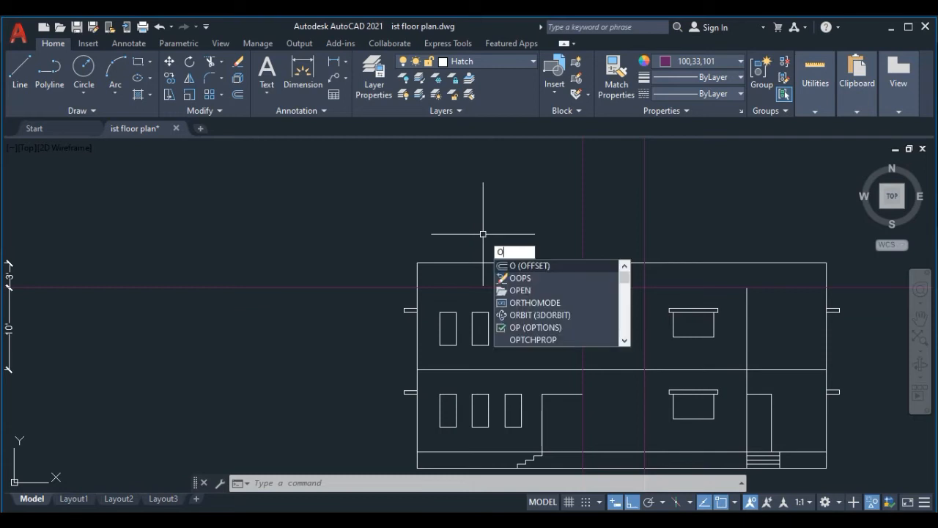
{"action": "key", "text": "Return"}
{"action": "type", "text": "8"}
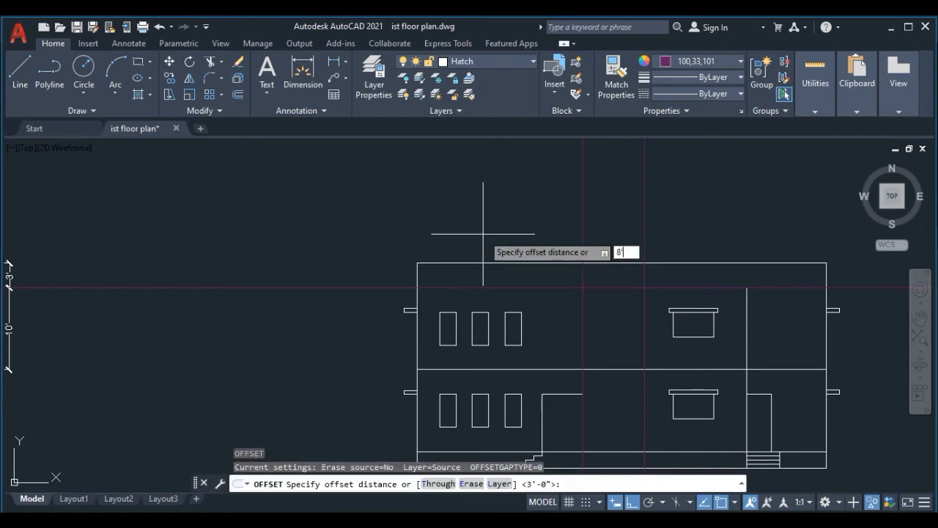
{"action": "key", "text": "Return"}
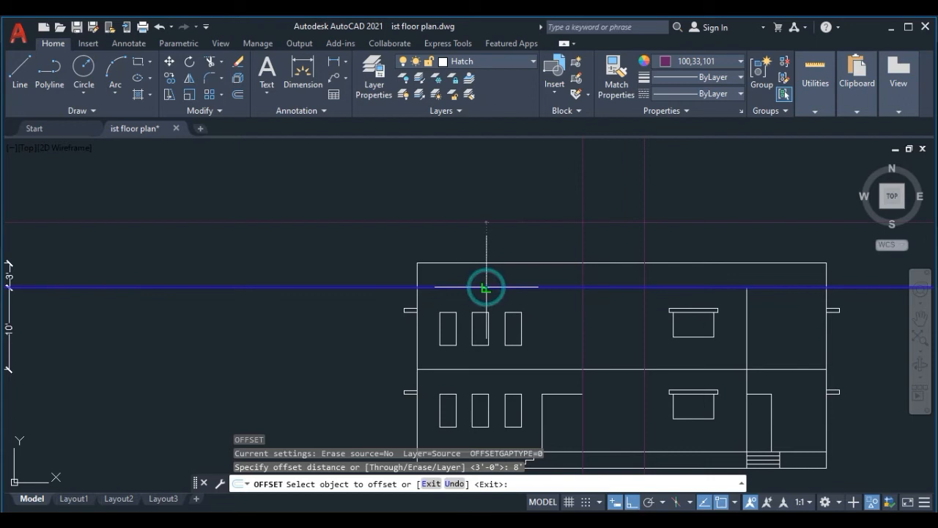
{"action": "left_click", "coordinate": [486, 288]}
{"action": "left_click", "coordinate": [551, 193]}
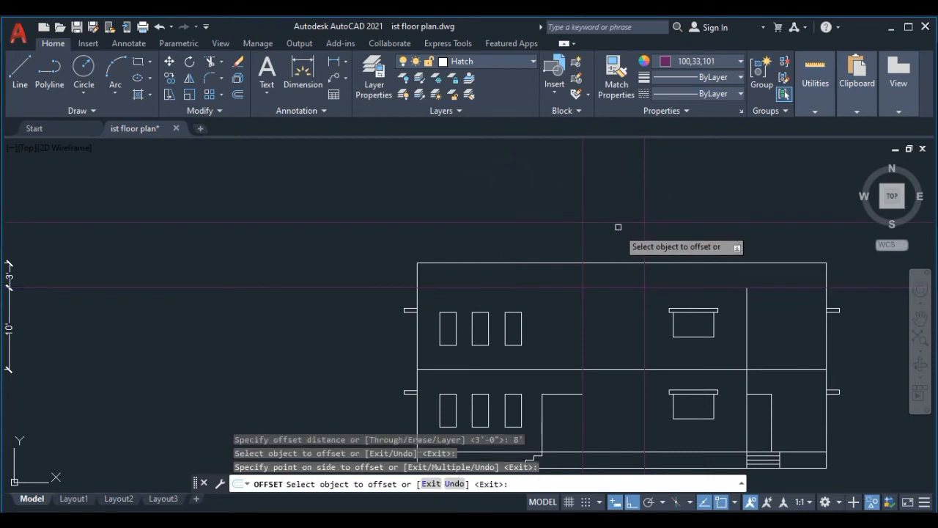
Offset the upper horizontal construction line another 6" upward for the thickness of the stair tower's slab.
{"action": "left_click", "coordinate": [618, 223]}
{"action": "scroll", "coordinate": [621, 209], "scroll_direction": "up", "scroll_amount": 6}
{"action": "scroll", "coordinate": [620, 208], "scroll_direction": "down", "scroll_amount": 3}
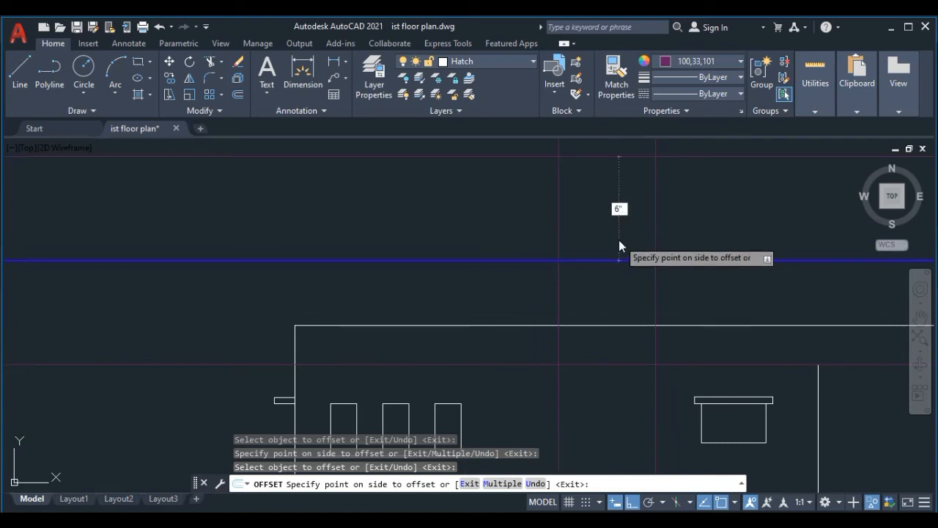
{"action": "key", "text": "Return"}
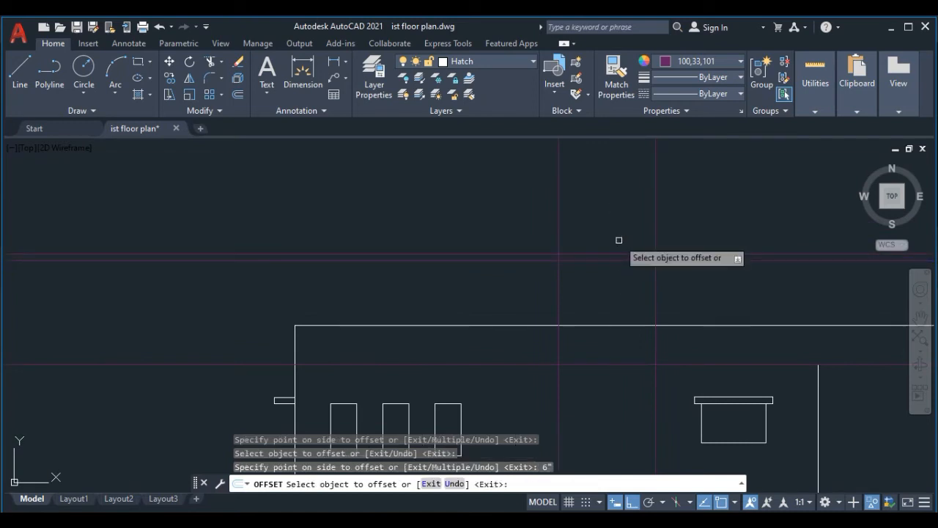
{"action": "scroll", "coordinate": [603, 277], "scroll_direction": "down", "scroll_amount": 4}
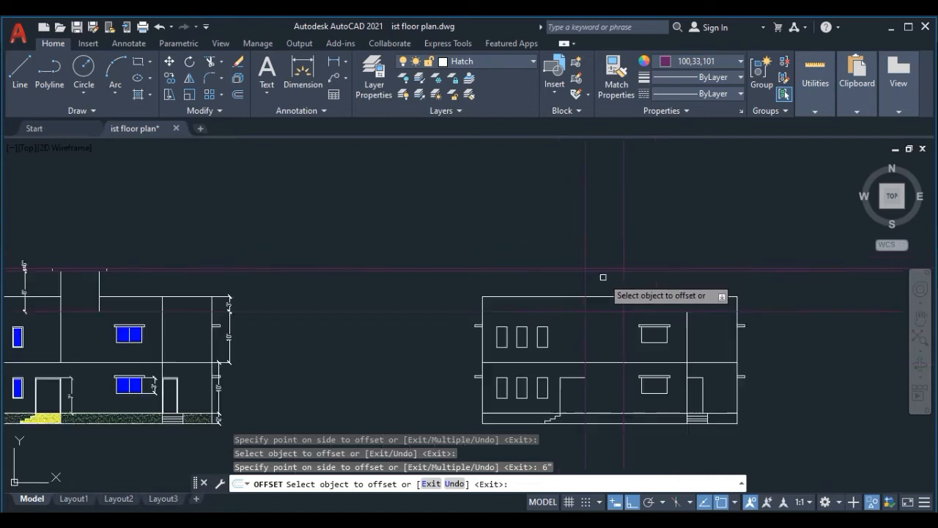
Offset the stair tower's left vertical construction line 1.6' outward to the left for the slab overhang.
{"action": "scroll", "coordinate": [602, 277], "scroll_direction": "up", "scroll_amount": 4}
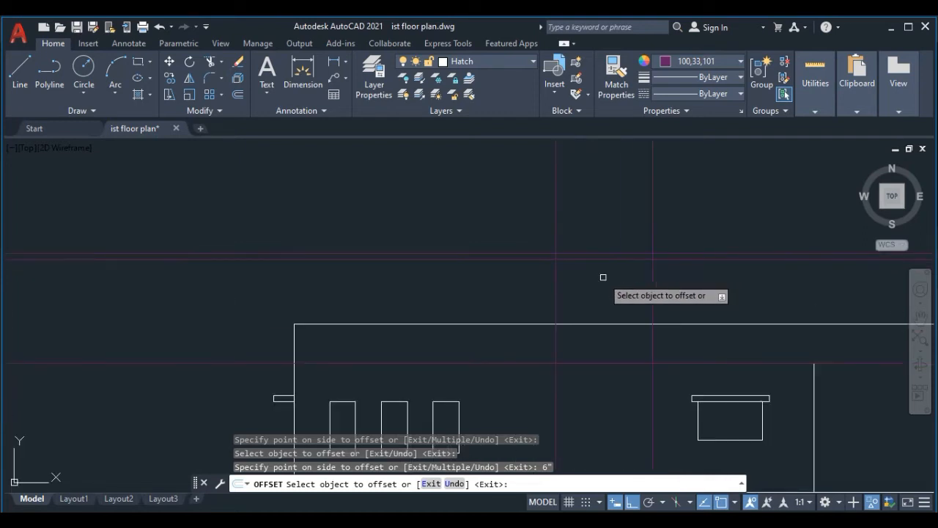
{"action": "left_click", "coordinate": [556, 282]}
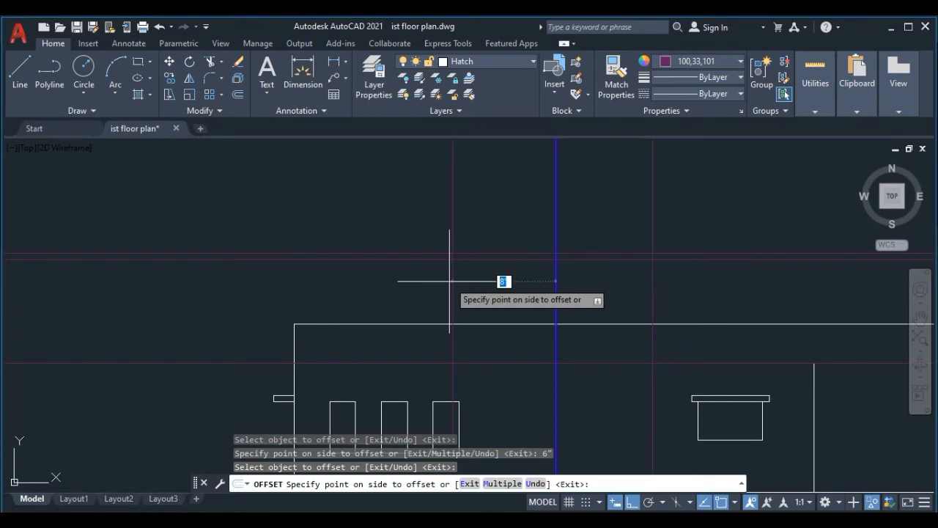
{"action": "type", "text": "1.6"}
{"action": "key", "text": "Return"}
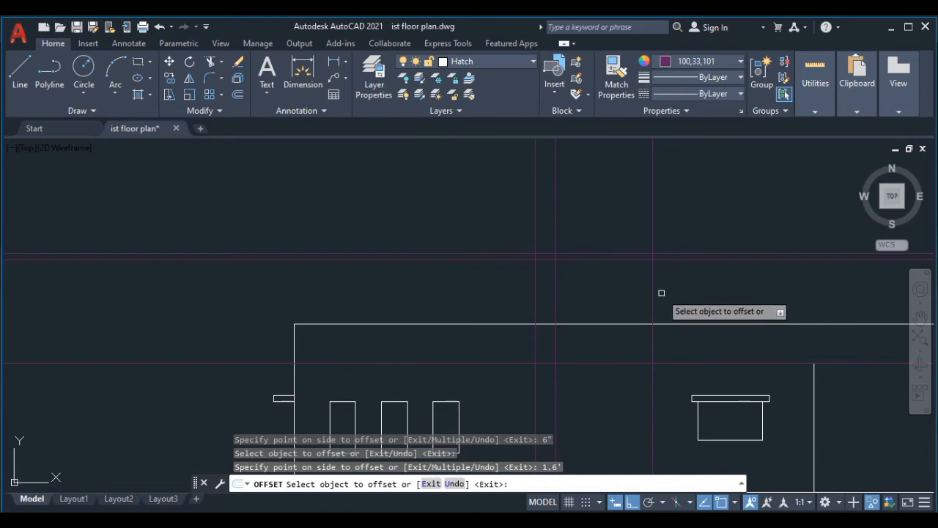
Offset the stair tower's right vertical construction line 1.6' outward to the right for the slab overhang.
{"action": "left_click", "coordinate": [652, 289]}
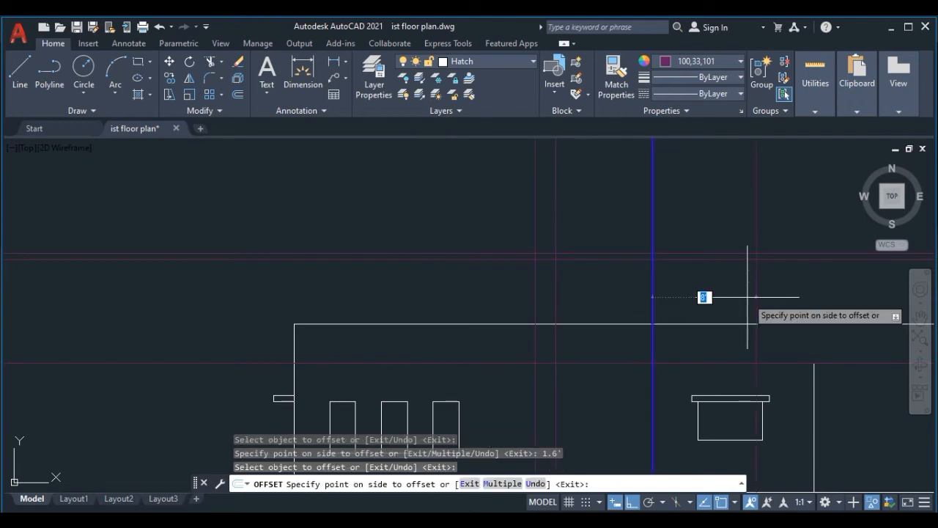
{"action": "left_click", "coordinate": [748, 301]}
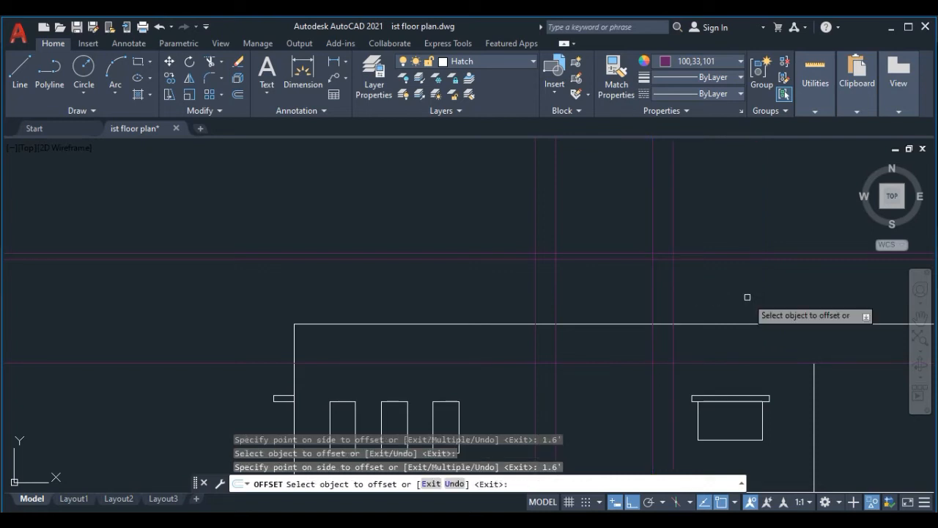
{"action": "key", "text": "Escape"}
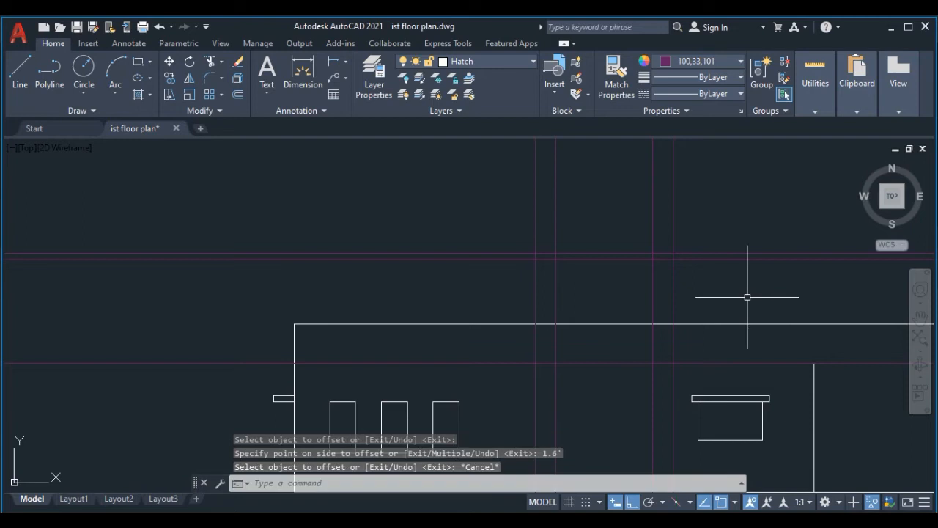
Set the drawing colour to ByLayer and draw the stair tower's slab as a rectangle between the outermost vertical and upper two horizontal construction lines.
{"action": "left_click", "coordinate": [715, 68]}
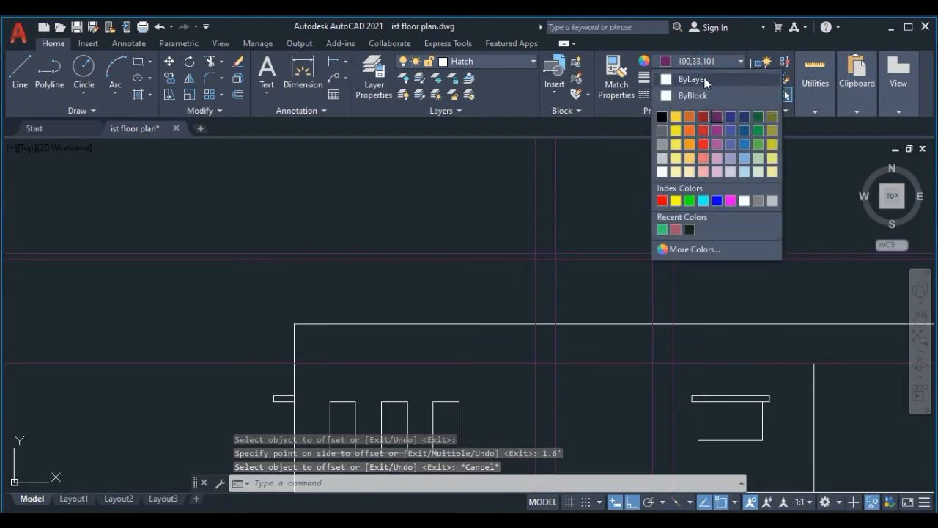
{"action": "left_click", "coordinate": [704, 77]}
{"action": "left_click", "coordinate": [138, 63]}
{"action": "scroll", "coordinate": [582, 268], "scroll_direction": "up", "scroll_amount": 2}
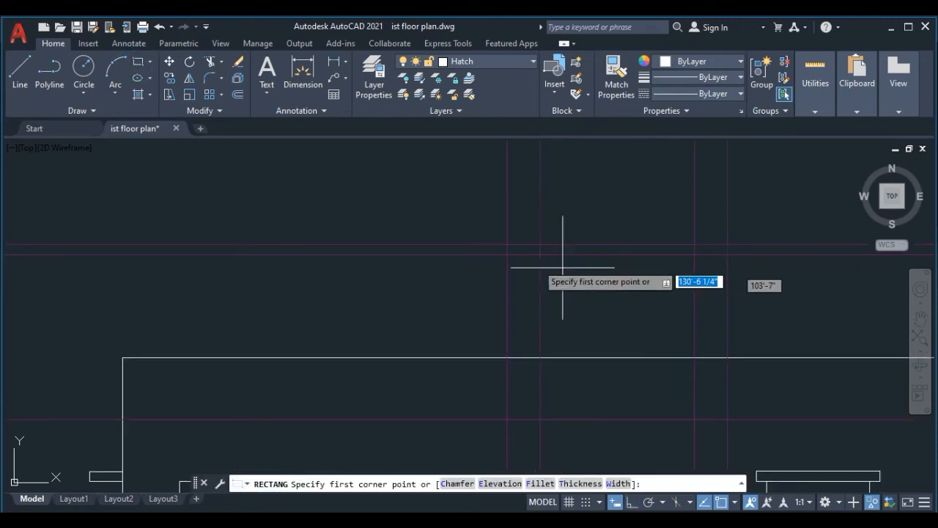
{"action": "left_click", "coordinate": [507, 244]}
{"action": "left_click", "coordinate": [727, 254]}
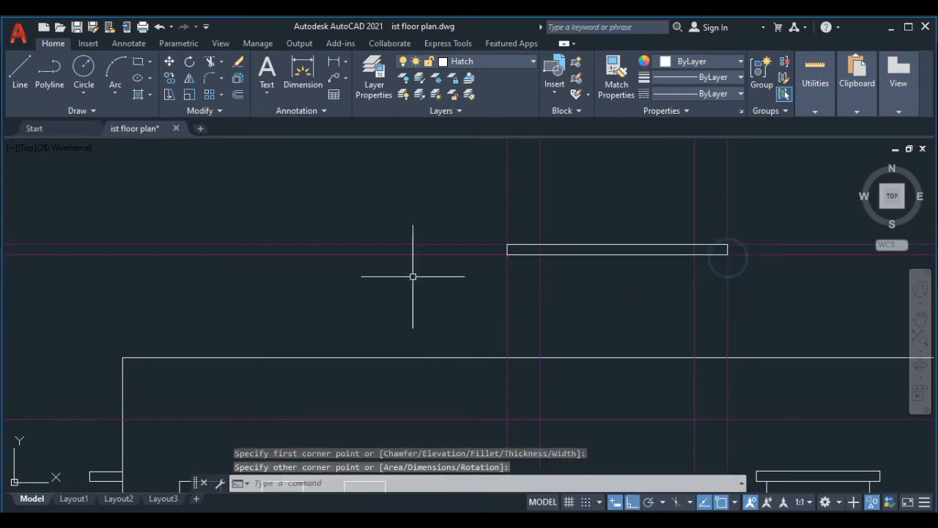
Draw the stair tower's body as a rectangle from the slab's underside down to the roof-level line, between the inner vertical construction lines.
{"action": "left_click", "coordinate": [139, 65]}
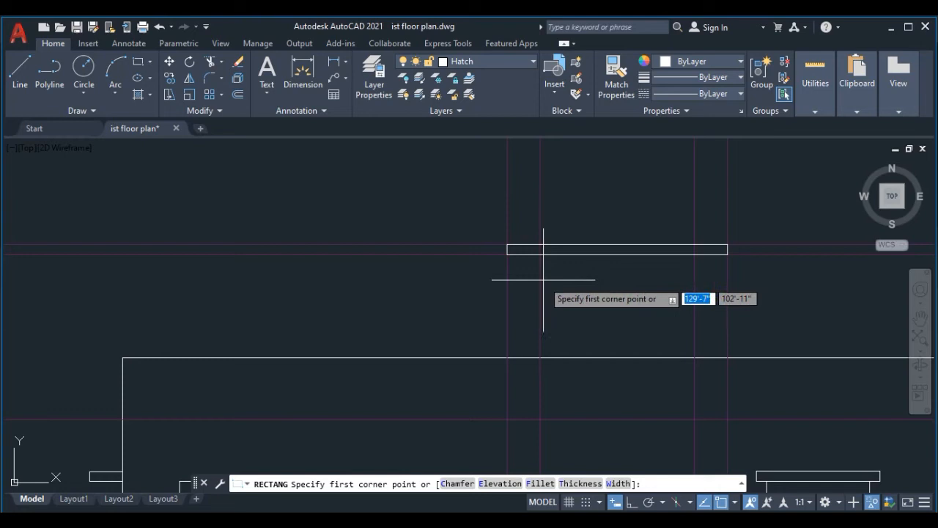
{"action": "left_click", "coordinate": [540, 261]}
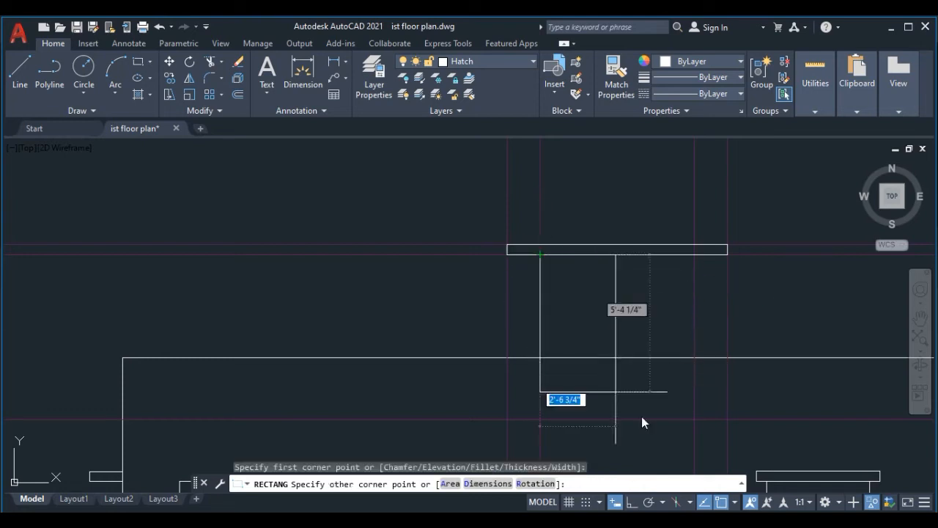
{"action": "left_click", "coordinate": [697, 419]}
{"action": "scroll", "coordinate": [663, 327], "scroll_direction": "down", "scroll_amount": 4}
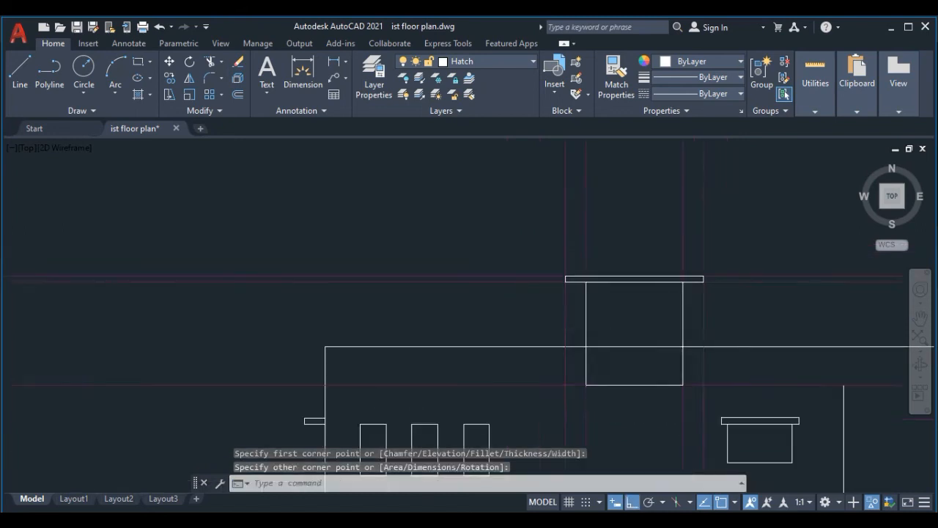
{"action": "key", "text": "Escape"}
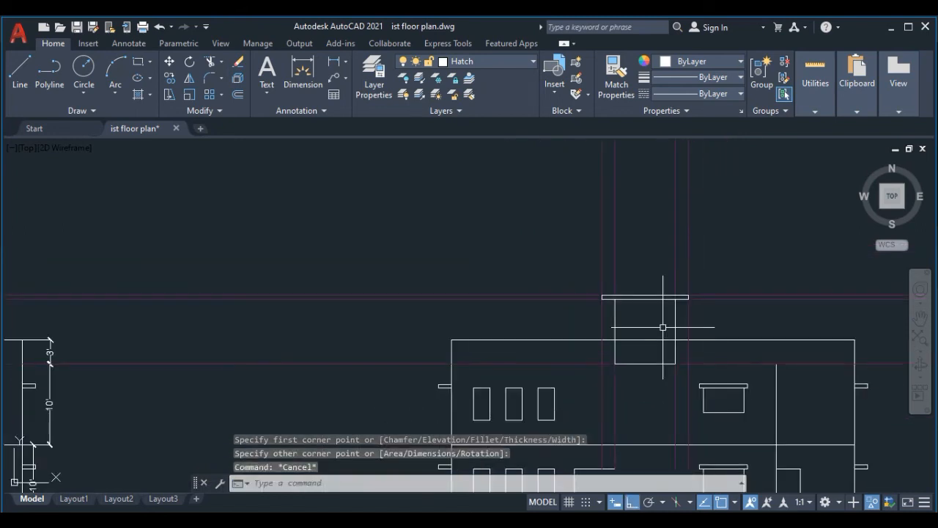
Delete all the vertical and horizontal construction lines around the stair tower.
{"action": "middle_click_drag", "start_coordinate": [659, 332], "coordinate": [640, 318]}
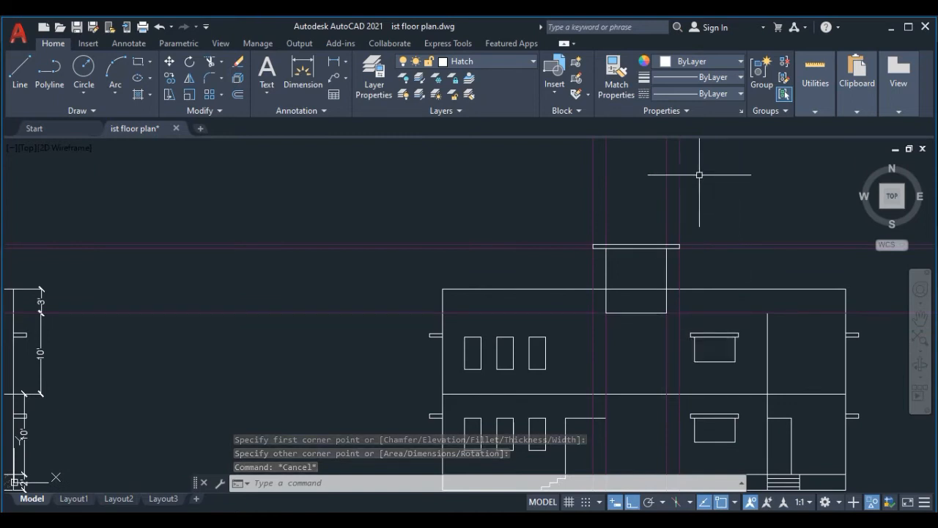
{"action": "left_click", "coordinate": [722, 172]}
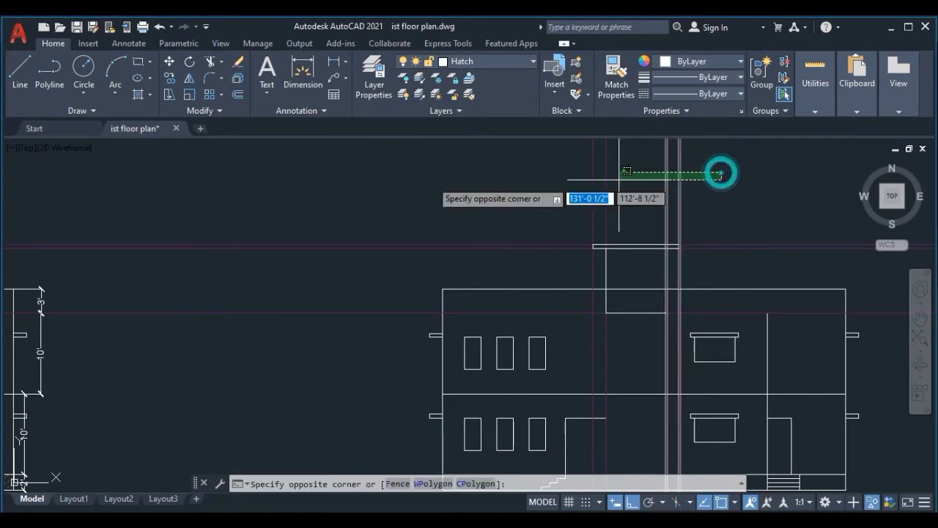
{"action": "left_click", "coordinate": [418, 181]}
{"action": "left_click", "coordinate": [304, 226]}
{"action": "left_click", "coordinate": [287, 357]}
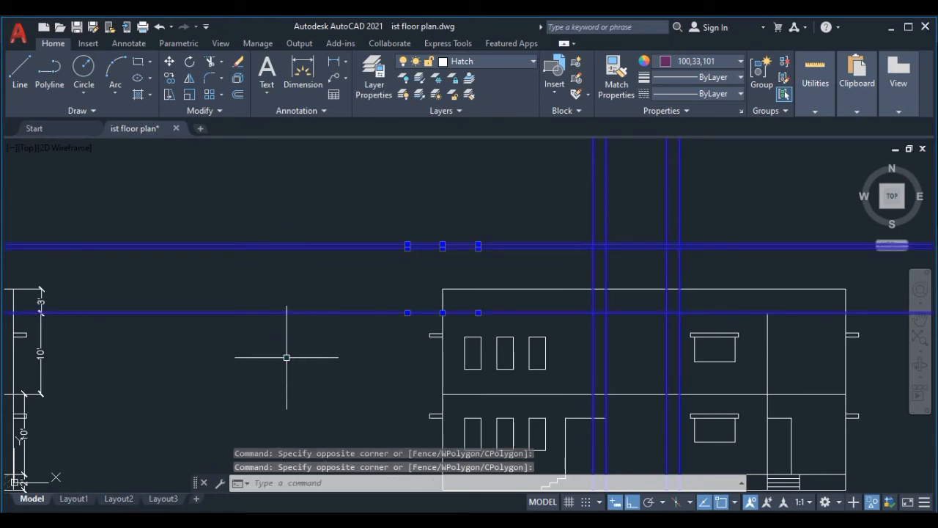
{"action": "key", "text": "Delete"}
{"action": "middle_click_drag", "start_coordinate": [653, 360], "coordinate": [640, 318]}
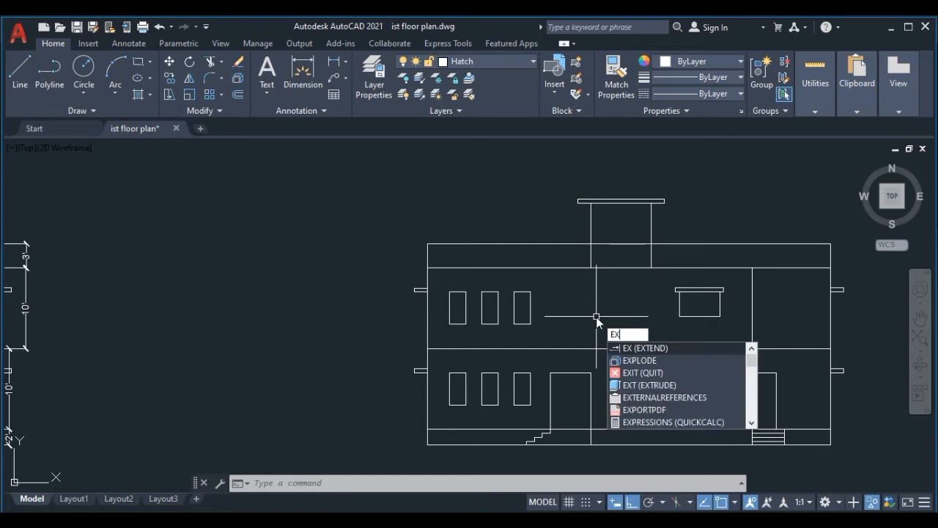
{"action": "key", "text": "Return"}
{"action": "left_click", "coordinate": [591, 263]}
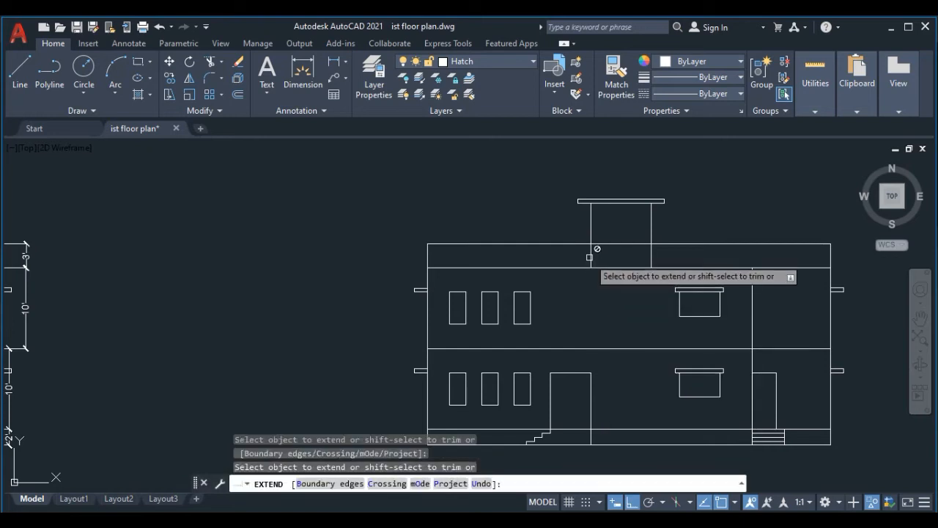
{"action": "left_click", "coordinate": [591, 254]}
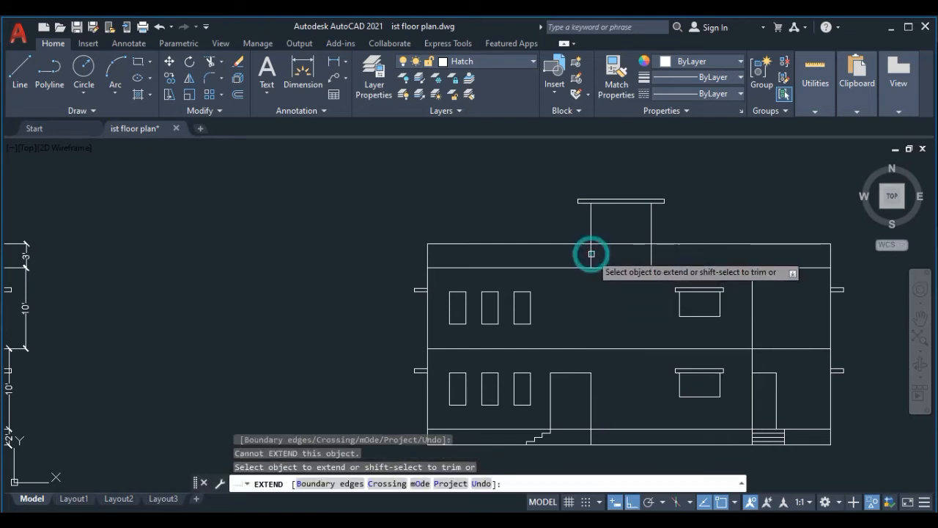
{"action": "key", "text": "Escape"}
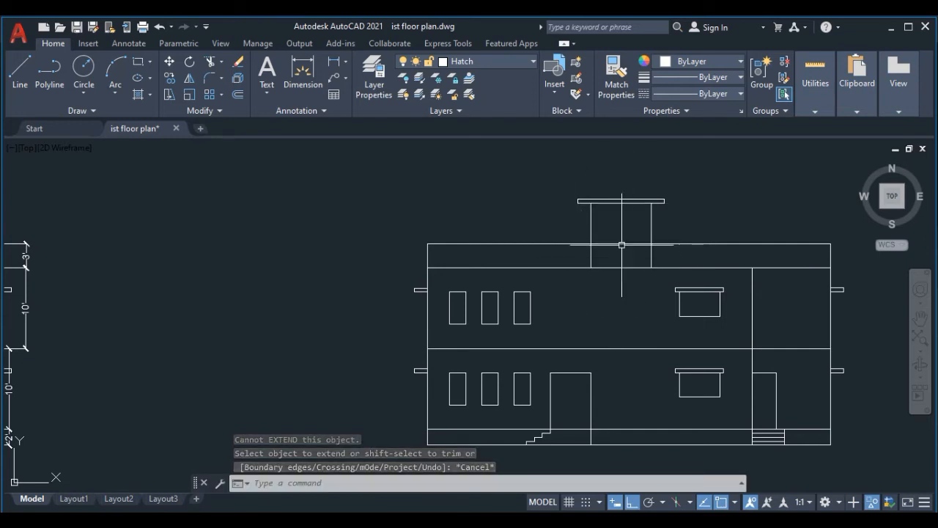
Explode the stair tower's body rectangle into separate lines.
{"action": "left_click", "coordinate": [590, 221]}
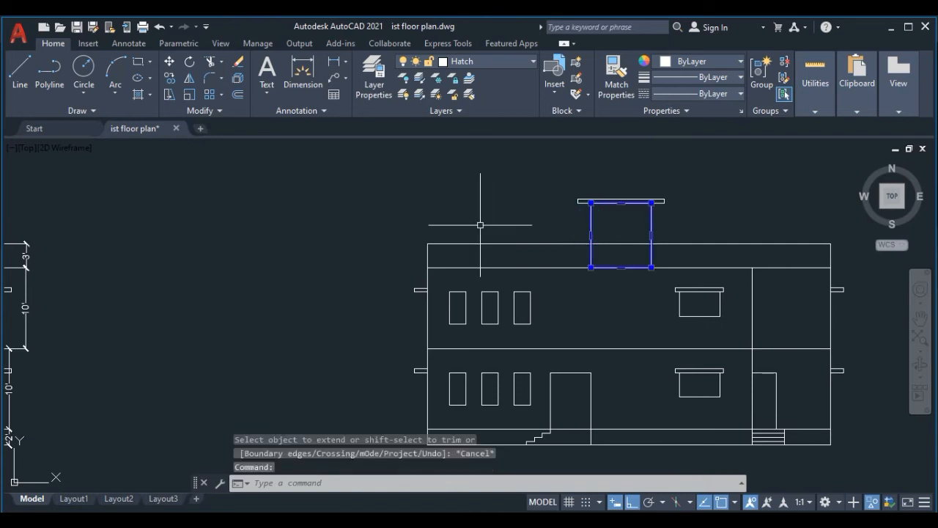
{"action": "type", "text": "x"}
{"action": "key", "text": "Return"}
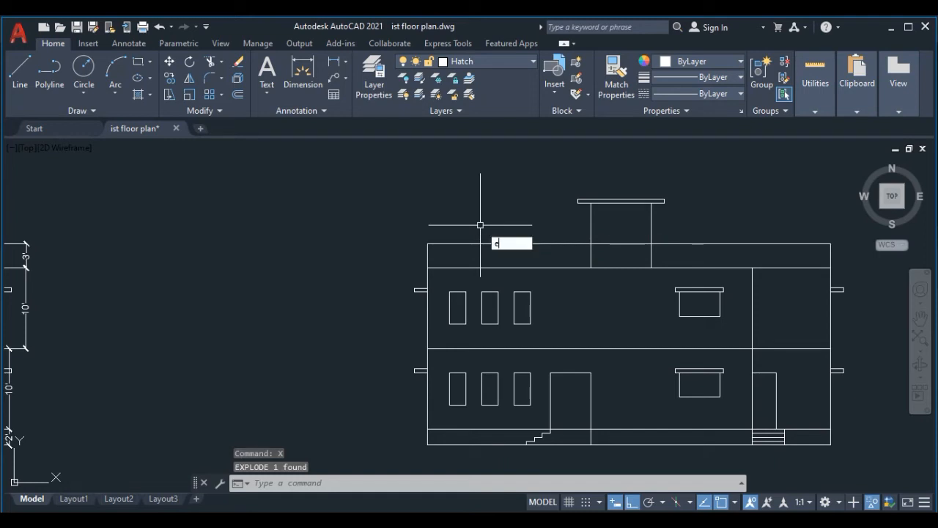
Extend the stair tower's left side down through the upper floor and past the floor line to the ground-floor wall line below.
{"action": "type", "text": "ex"}
{"action": "key", "text": "Return"}
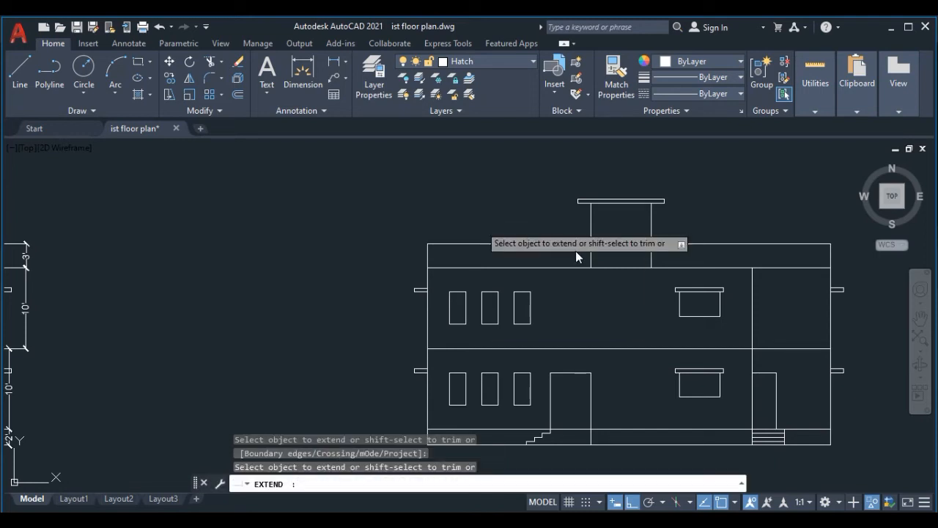
{"action": "left_click", "coordinate": [584, 254]}
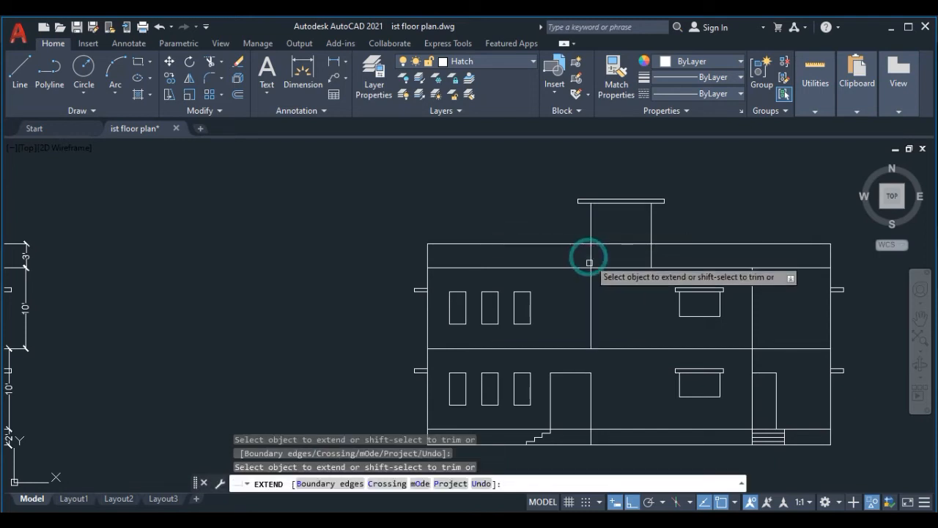
{"action": "left_click", "coordinate": [589, 291]}
{"action": "key", "text": "Escape"}
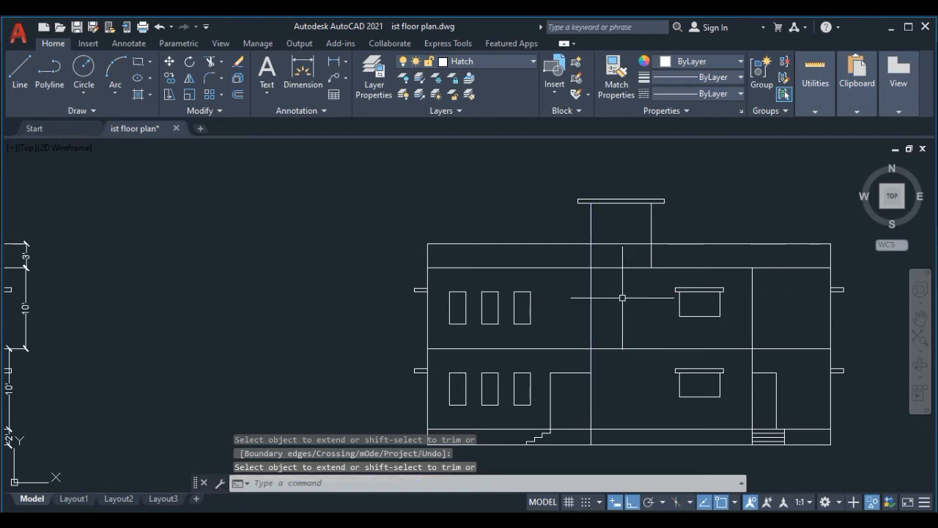
Trim away the parapet and roof-level lines between the stair tower's two sides.
{"action": "scroll", "coordinate": [613, 256], "scroll_direction": "up", "scroll_amount": 2}
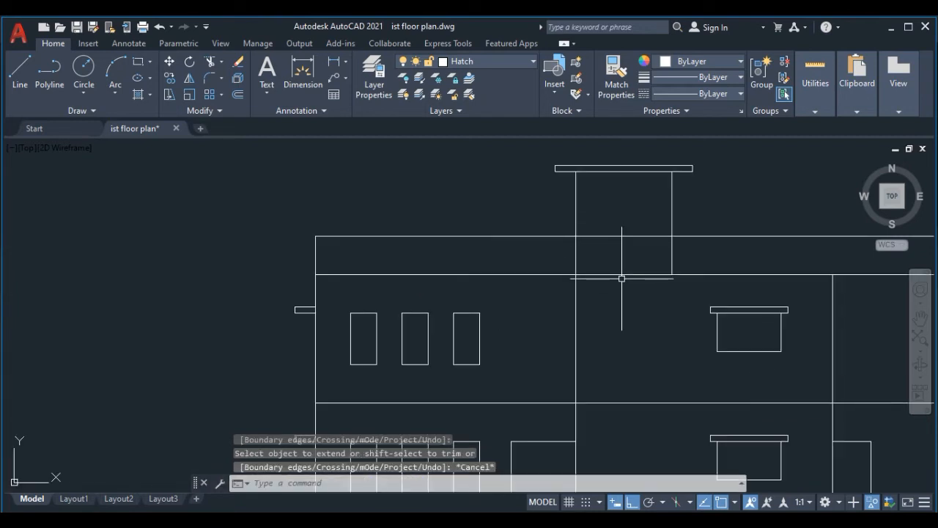
{"action": "type", "text": "tr"}
{"action": "key", "text": "Return"}
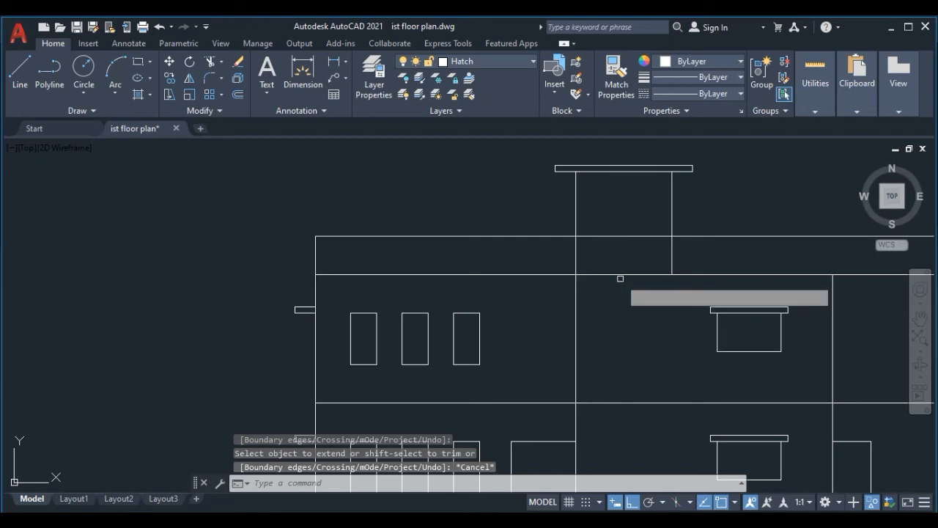
{"action": "left_click_drag", "start_coordinate": [624, 210], "coordinate": [621, 305]}
{"action": "scroll", "coordinate": [609, 270], "scroll_direction": "down", "scroll_amount": 2}
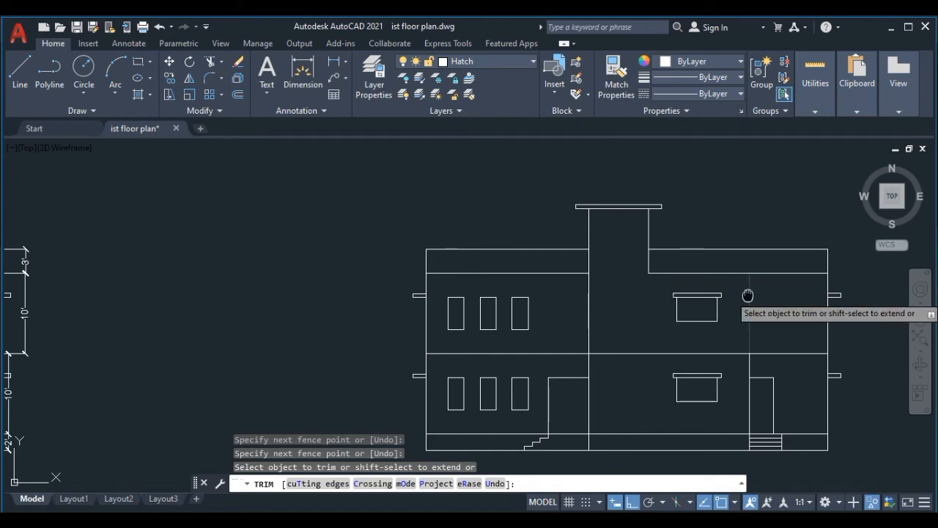
{"action": "scroll", "coordinate": [687, 269], "scroll_direction": "down", "scroll_amount": 1}
{"action": "key", "text": "Escape"}
Examine the window frames and glass hatching in the reference elevation and compare them with the new elevation.
{"action": "scroll", "coordinate": [684, 272], "scroll_direction": "down", "scroll_amount": 1}
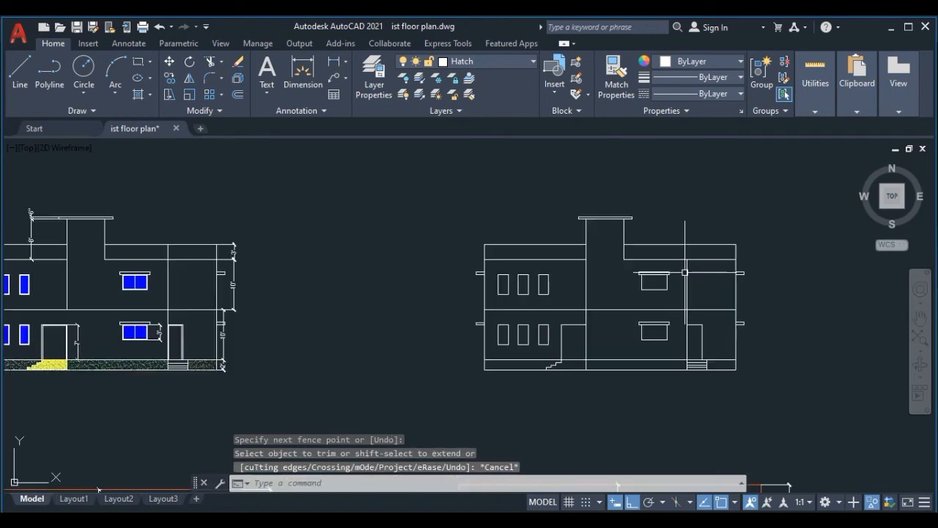
{"action": "middle_click_drag", "start_coordinate": [750, 230], "coordinate": [778, 225]}
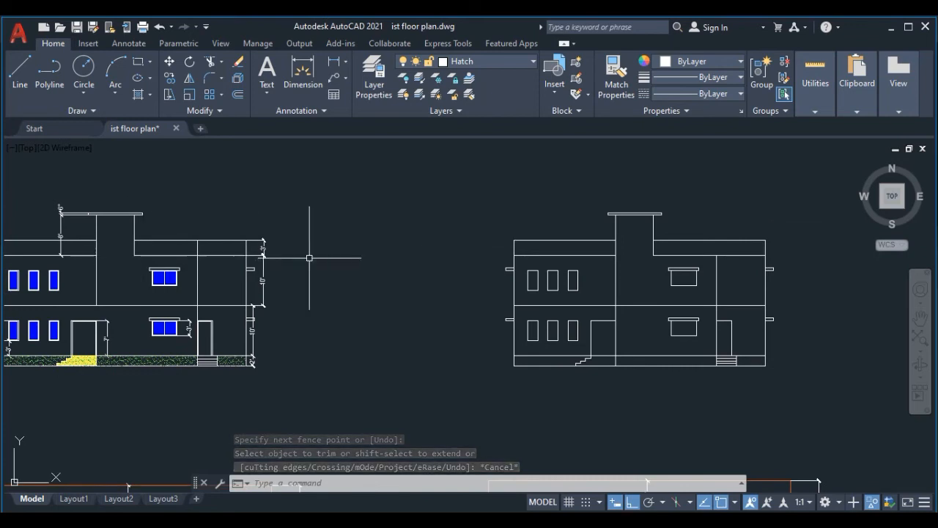
{"action": "middle_click_drag", "start_coordinate": [230, 286], "coordinate": [437, 289]}
{"action": "scroll", "coordinate": [199, 287], "scroll_direction": "up", "scroll_amount": 2}
{"action": "scroll", "coordinate": [200, 287], "scroll_direction": "up", "scroll_amount": 2}
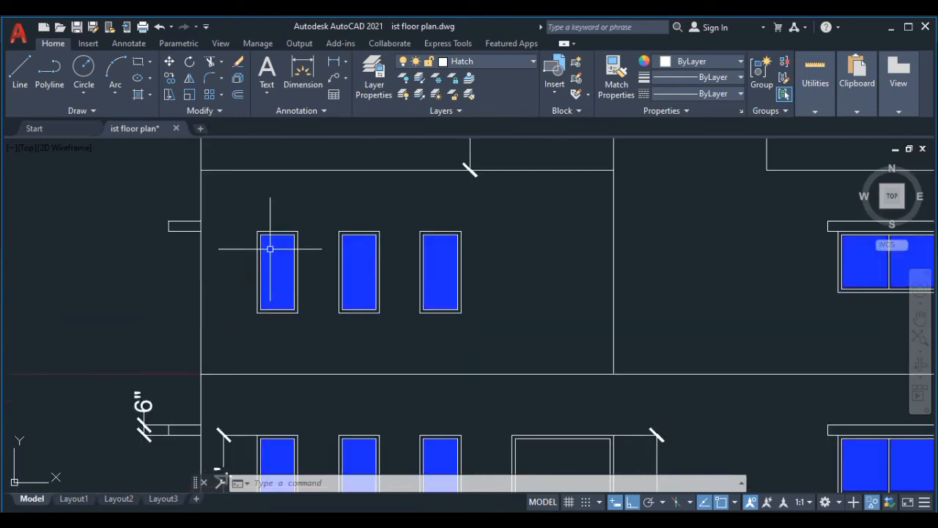
{"action": "mouse_move", "coordinate": [270, 249]}
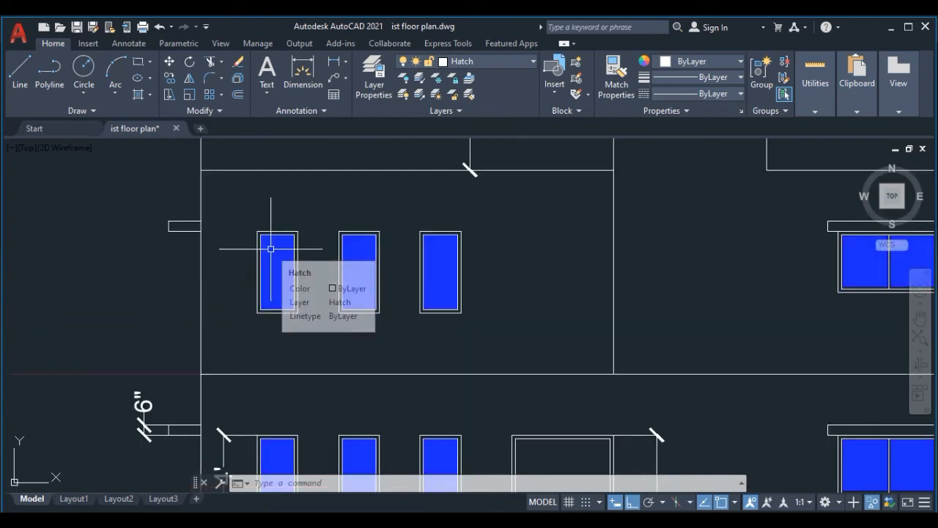
{"action": "scroll", "coordinate": [270, 249], "scroll_direction": "down", "scroll_amount": 1}
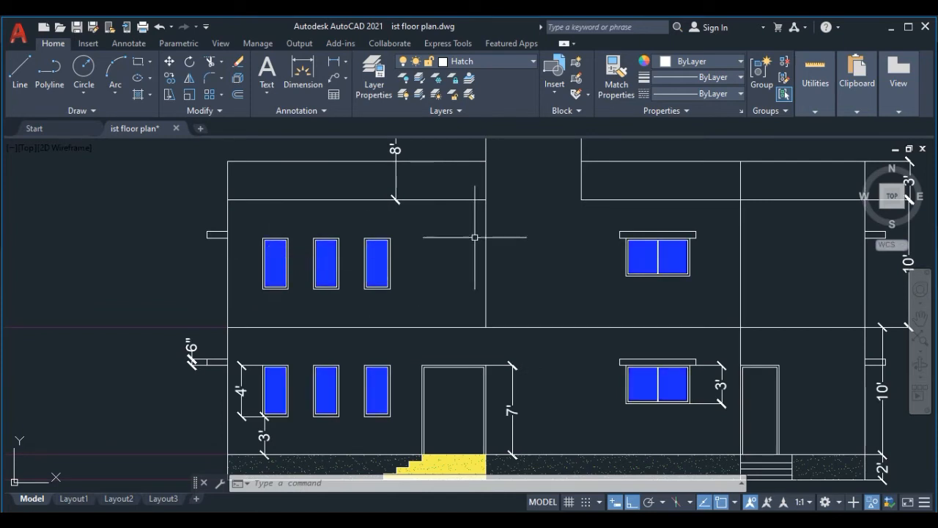
{"action": "scroll", "coordinate": [475, 237], "scroll_direction": "down", "scroll_amount": 2}
{"action": "middle_click_drag", "start_coordinate": [696, 242], "coordinate": [295, 290]}
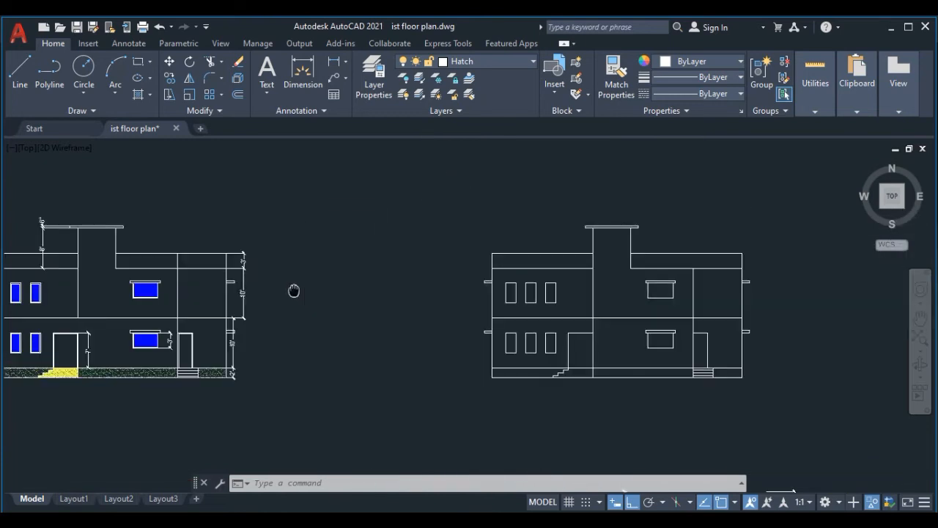
Offset the outlines of the three narrow upper-floor windows 2" inward to form their frames.
{"action": "scroll", "coordinate": [509, 303], "scroll_direction": "up", "scroll_amount": 3}
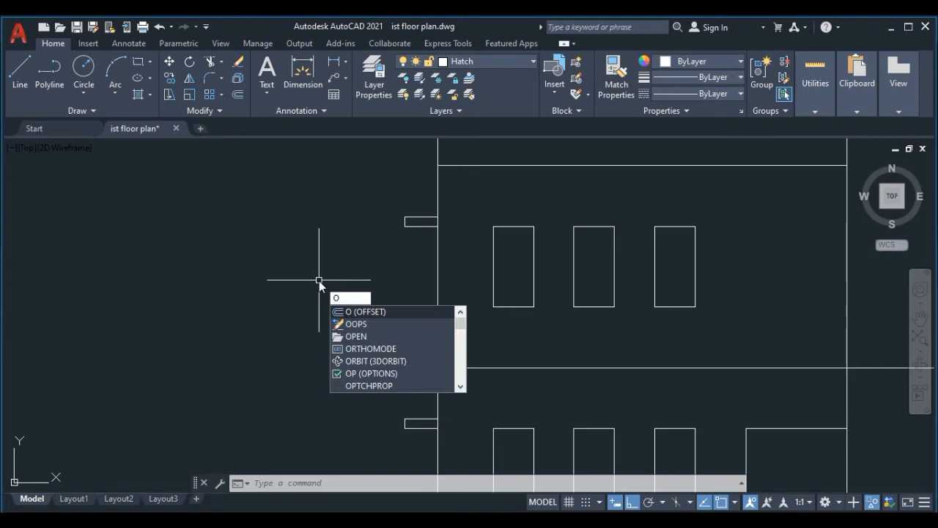
{"action": "key", "text": "Return"}
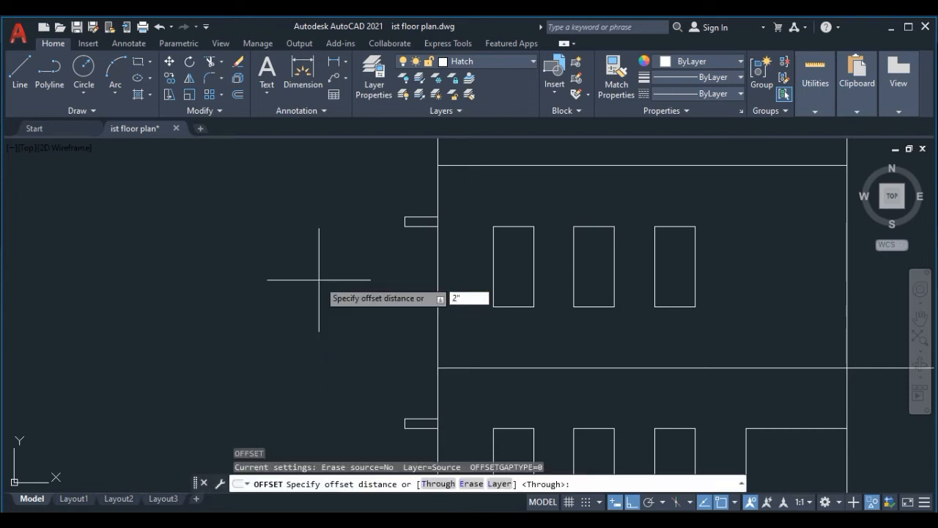
{"action": "key", "text": "Return"}
{"action": "scroll", "coordinate": [534, 244], "scroll_direction": "up", "scroll_amount": 2}
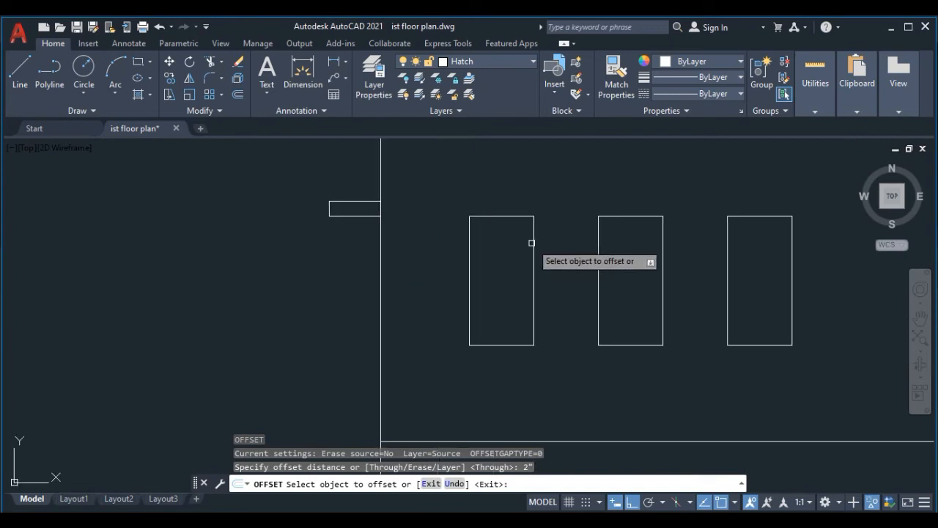
{"action": "left_click", "coordinate": [508, 216]}
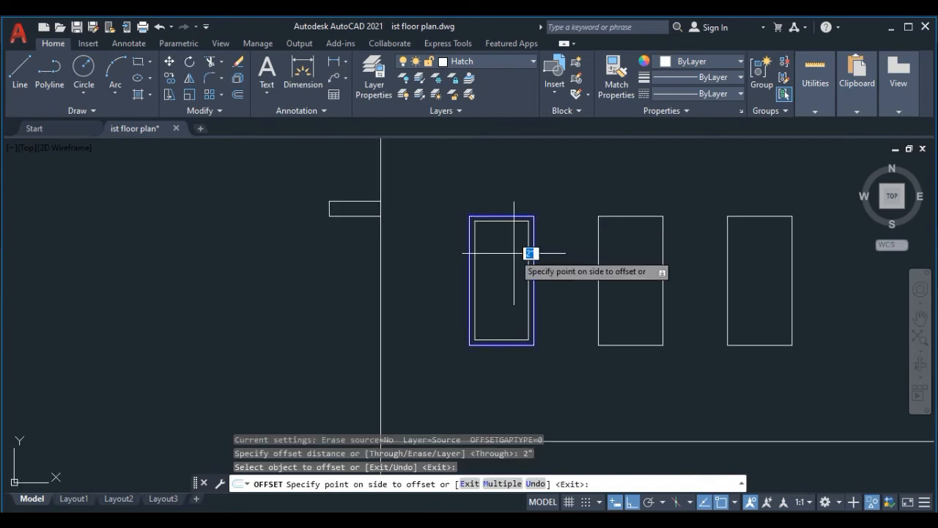
{"action": "left_click", "coordinate": [519, 251]}
{"action": "left_click", "coordinate": [634, 216]}
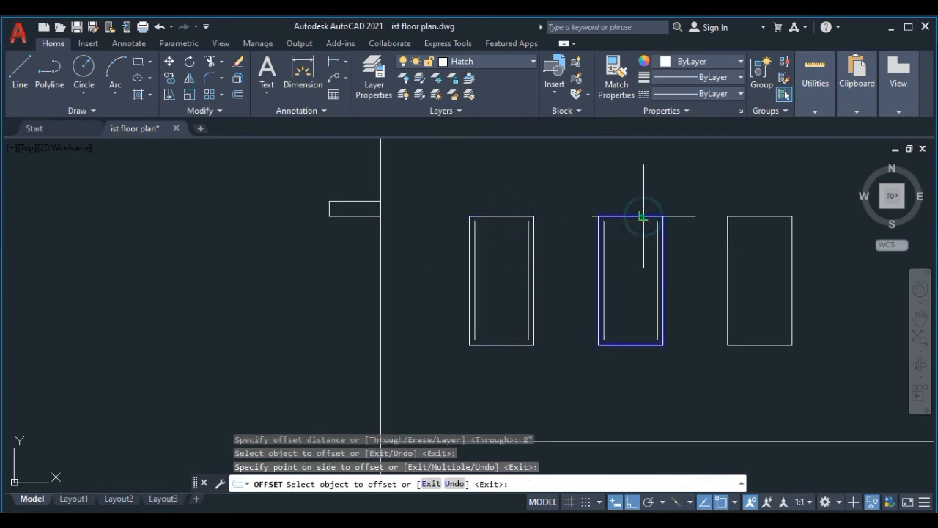
{"action": "left_click", "coordinate": [643, 257]}
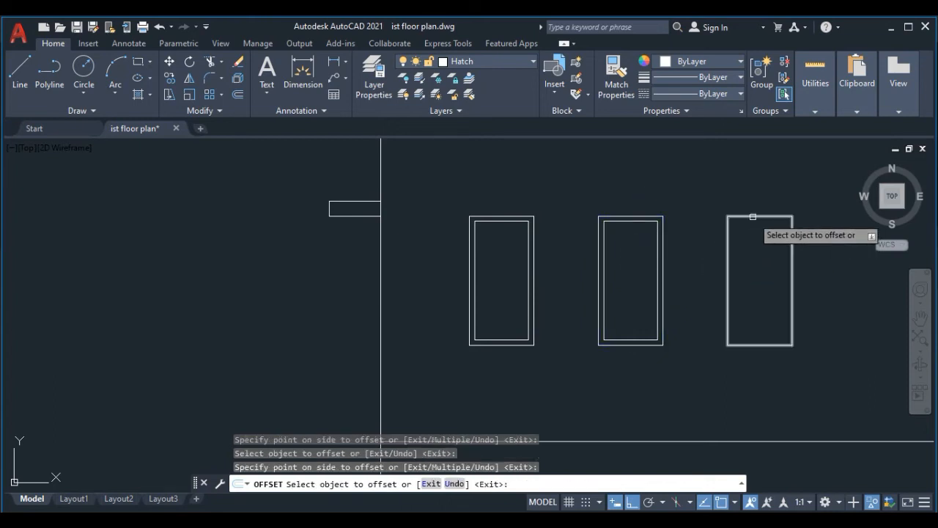
{"action": "left_click", "coordinate": [752, 216]}
{"action": "left_click", "coordinate": [747, 257]}
Offset the outlines of the three narrow ground-floor windows 2" inward to form their frames.
{"action": "scroll", "coordinate": [743, 257], "scroll_direction": "down", "scroll_amount": 3}
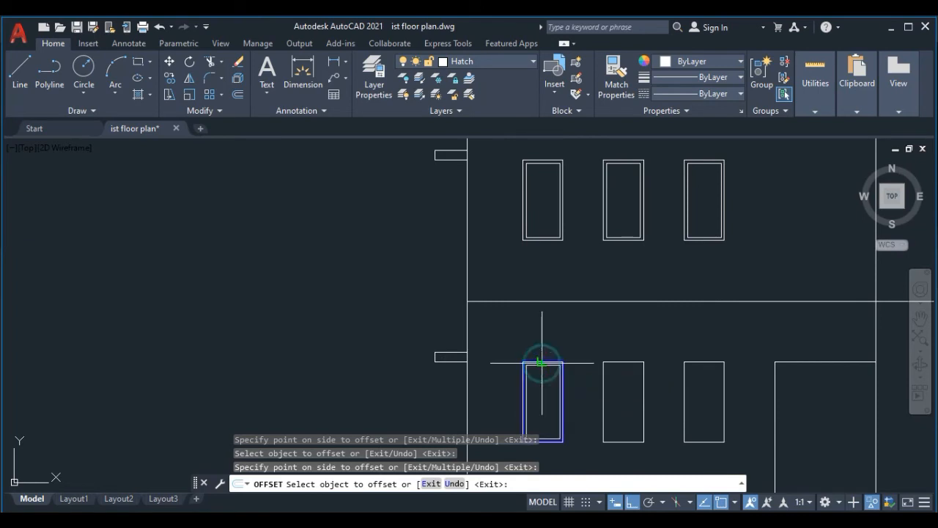
{"action": "left_click", "coordinate": [542, 361]}
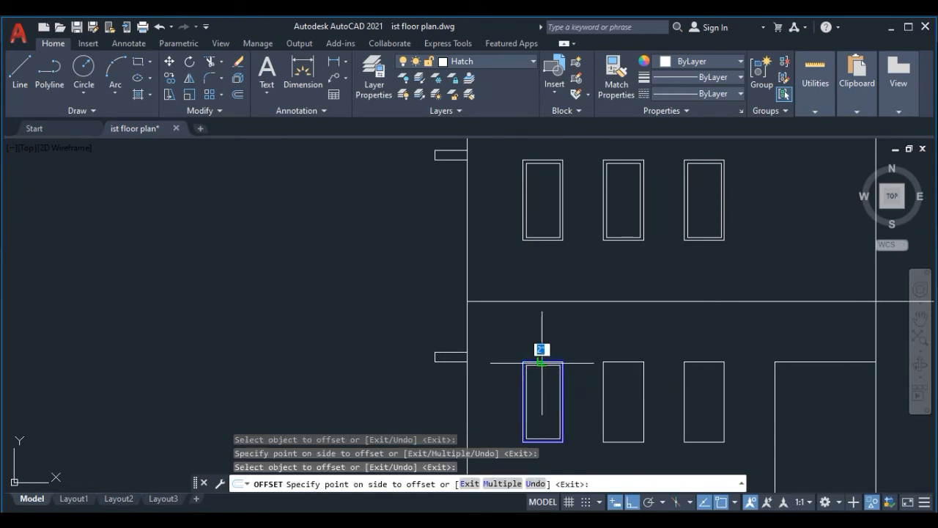
{"action": "left_click", "coordinate": [622, 362]}
{"action": "left_click", "coordinate": [625, 389]}
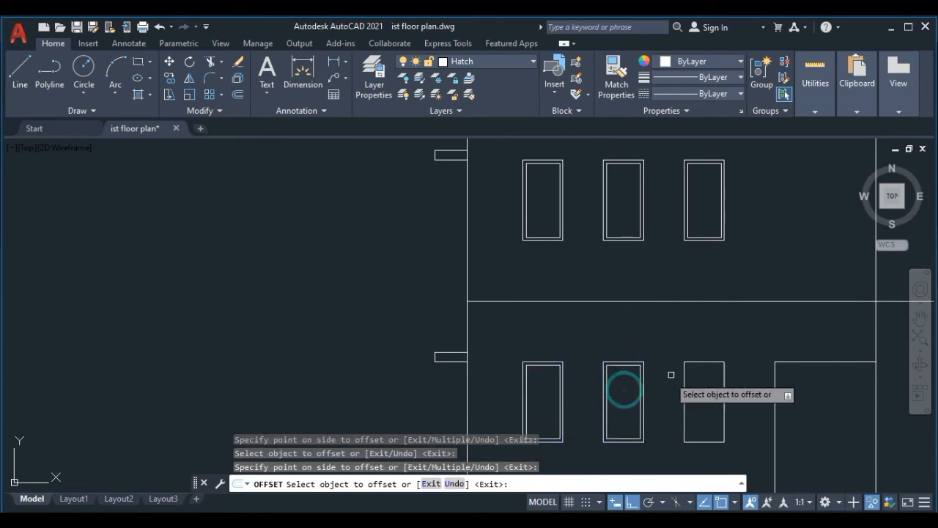
{"action": "left_click", "coordinate": [691, 362]}
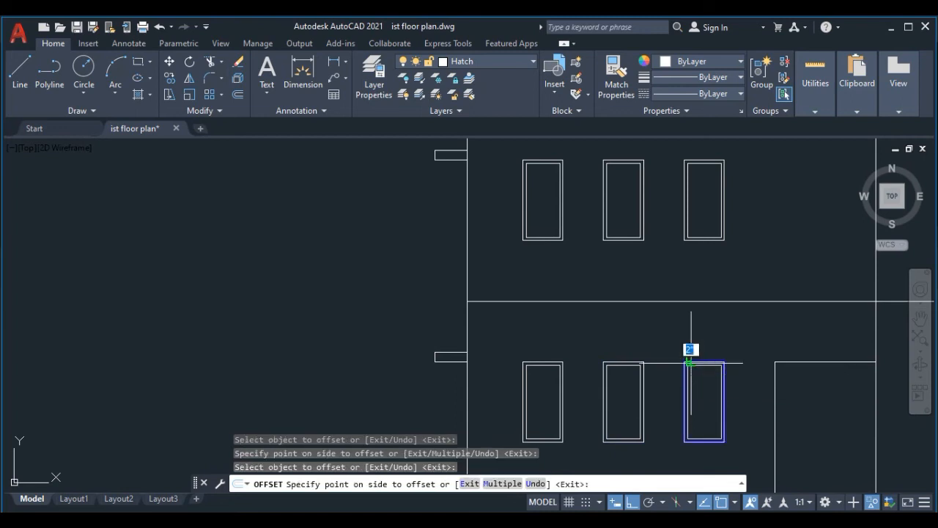
{"action": "left_click", "coordinate": [701, 392]}
Offset the outlines of the two wide windows below the sunshades, on the upper and ground floors, 2" inward.
{"action": "scroll", "coordinate": [697, 392], "scroll_direction": "down", "scroll_amount": 5}
{"action": "middle_click_drag", "start_coordinate": [697, 391], "coordinate": [528, 390]}
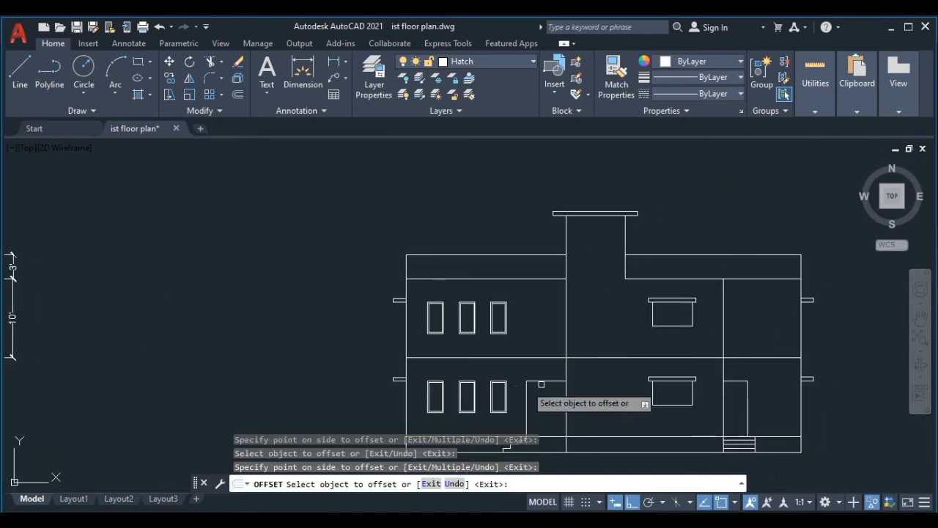
{"action": "scroll", "coordinate": [663, 338], "scroll_direction": "up", "scroll_amount": 7}
{"action": "left_click", "coordinate": [606, 247]}
{"action": "left_click", "coordinate": [666, 257]}
{"action": "scroll", "coordinate": [666, 257], "scroll_direction": "down", "scroll_amount": 2}
{"action": "scroll", "coordinate": [666, 257], "scroll_direction": "down", "scroll_amount": 4}
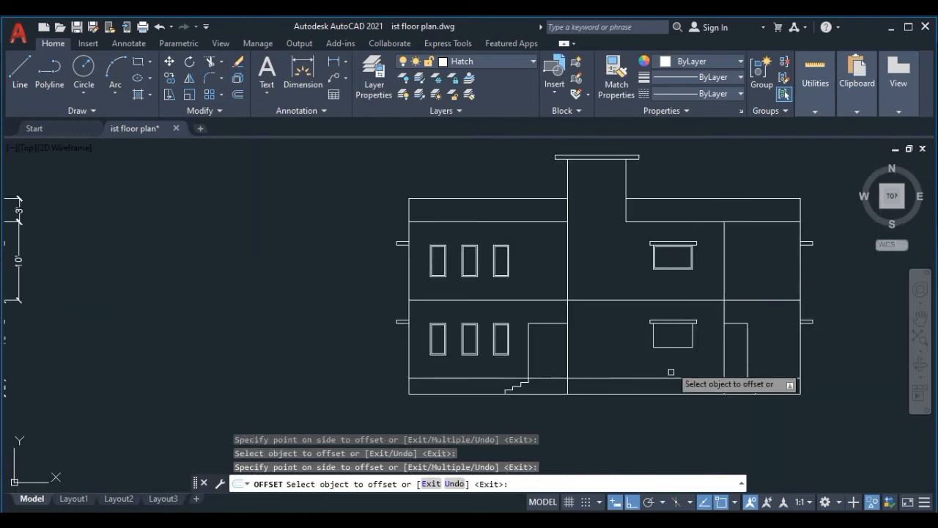
{"action": "left_click", "coordinate": [655, 333]}
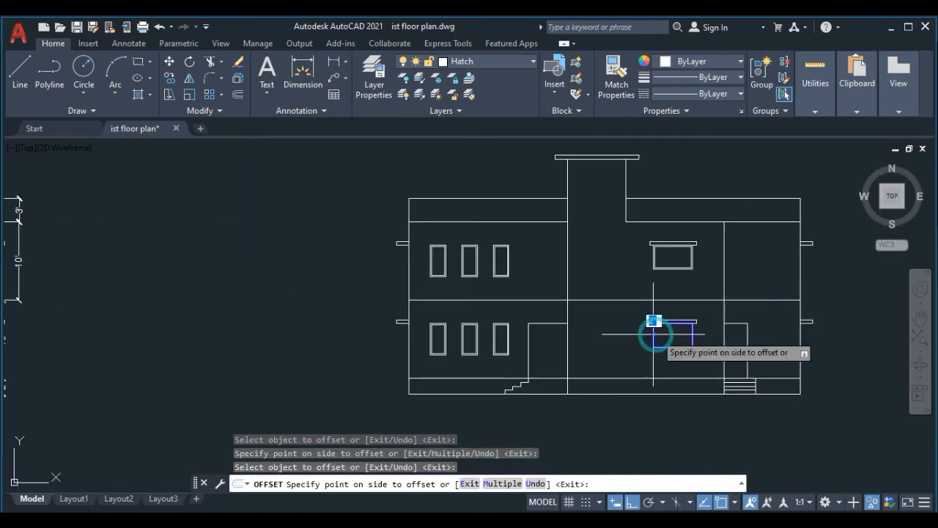
{"action": "left_click", "coordinate": [670, 345]}
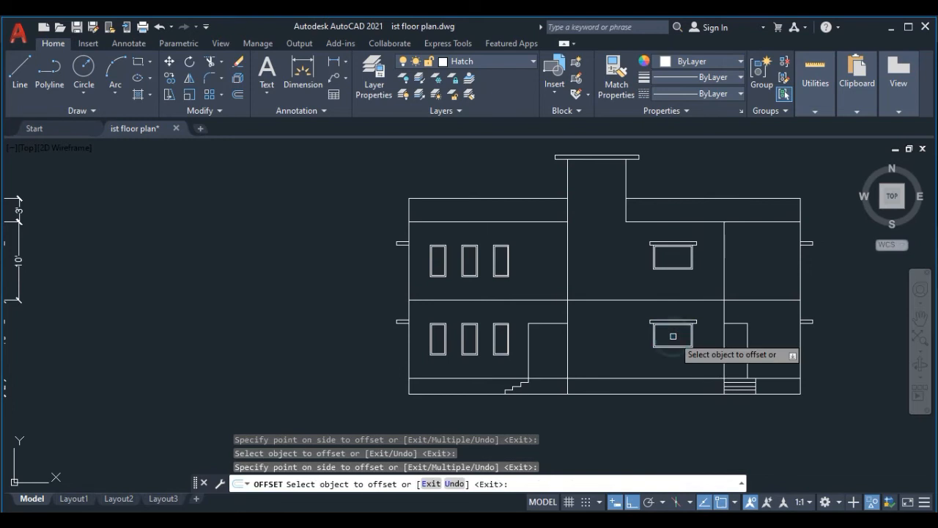
Offset the outlines of the main door and the narrow door on the ground floor 2" inward.
{"action": "left_click", "coordinate": [544, 324]}
{"action": "left_click", "coordinate": [548, 343]}
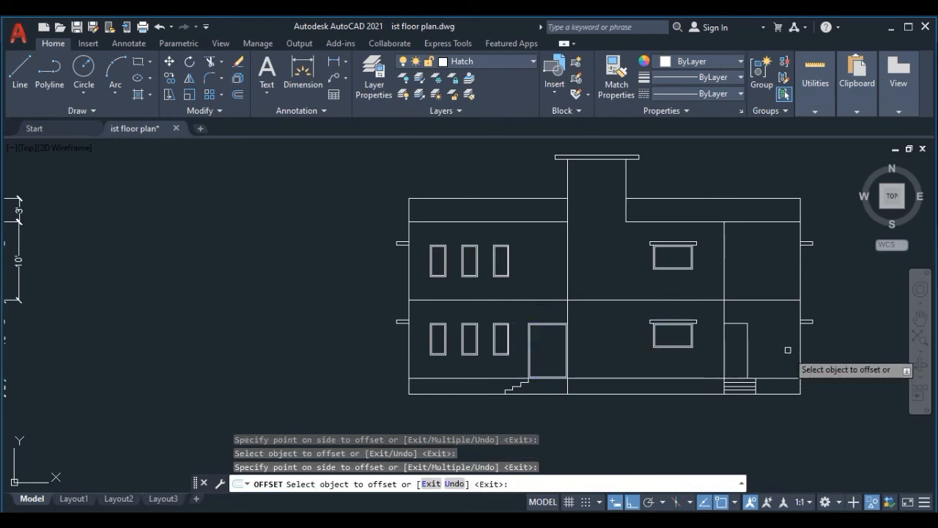
{"action": "scroll", "coordinate": [744, 339], "scroll_direction": "up", "scroll_amount": 8}
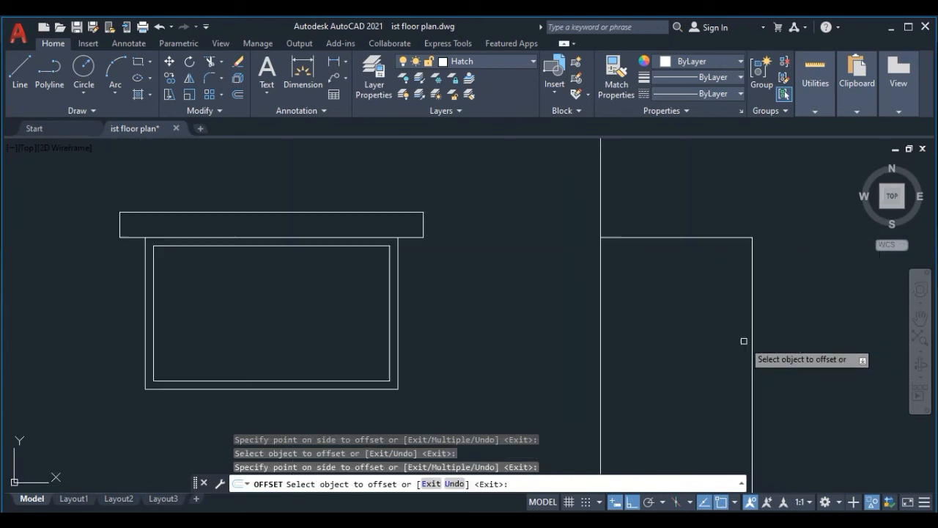
{"action": "left_click", "coordinate": [698, 238]}
{"action": "left_click", "coordinate": [696, 292]}
{"action": "scroll", "coordinate": [696, 292], "scroll_direction": "down", "scroll_amount": 6}
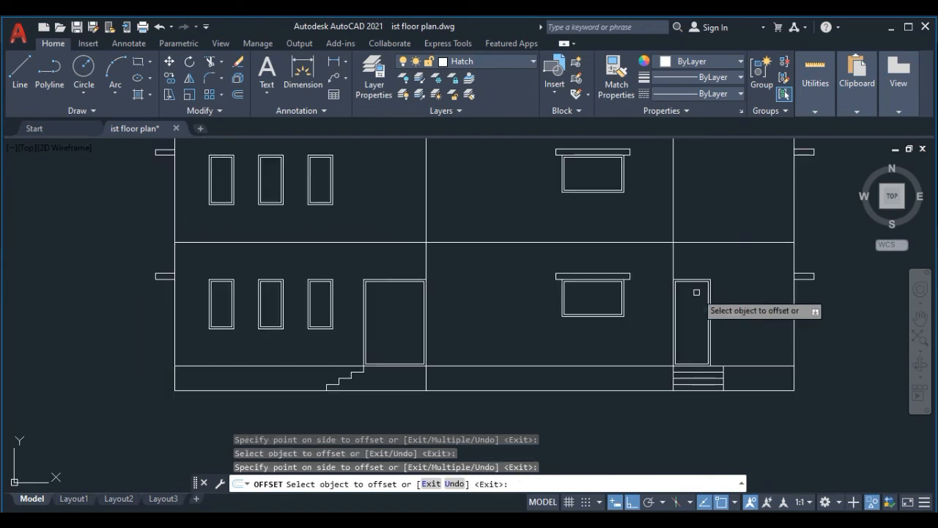
{"action": "key", "text": "Escape"}
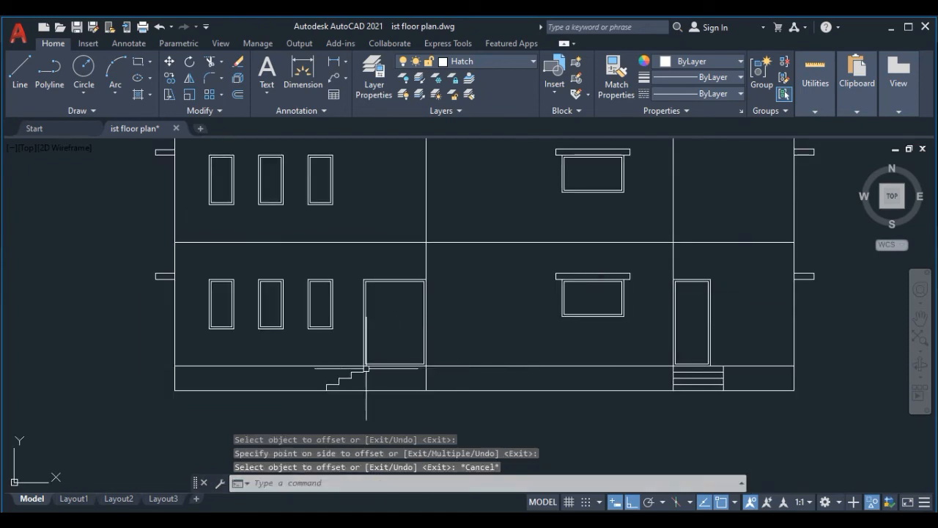
Try to extend the left side of the main door's inner frame down to the floor line.
{"action": "scroll", "coordinate": [367, 369], "scroll_direction": "up", "scroll_amount": 4}
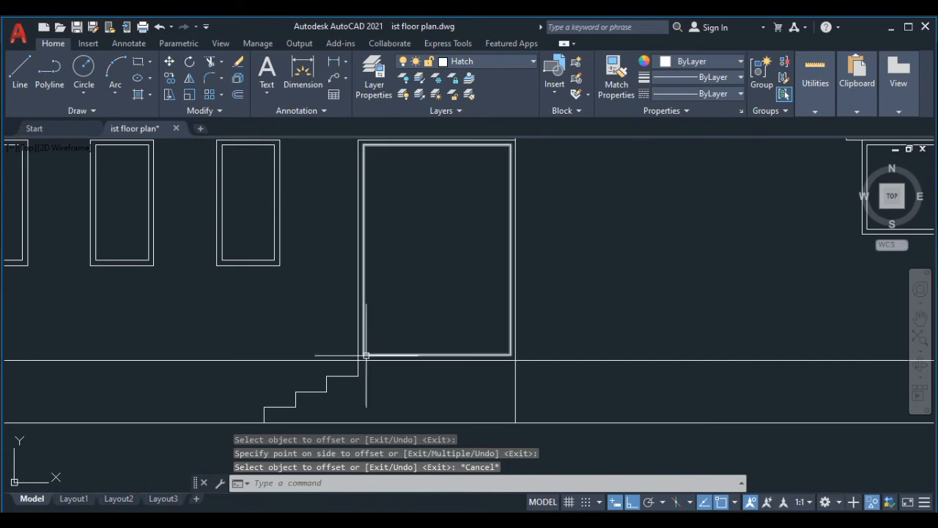
{"action": "scroll", "coordinate": [382, 354], "scroll_direction": "up", "scroll_amount": 4}
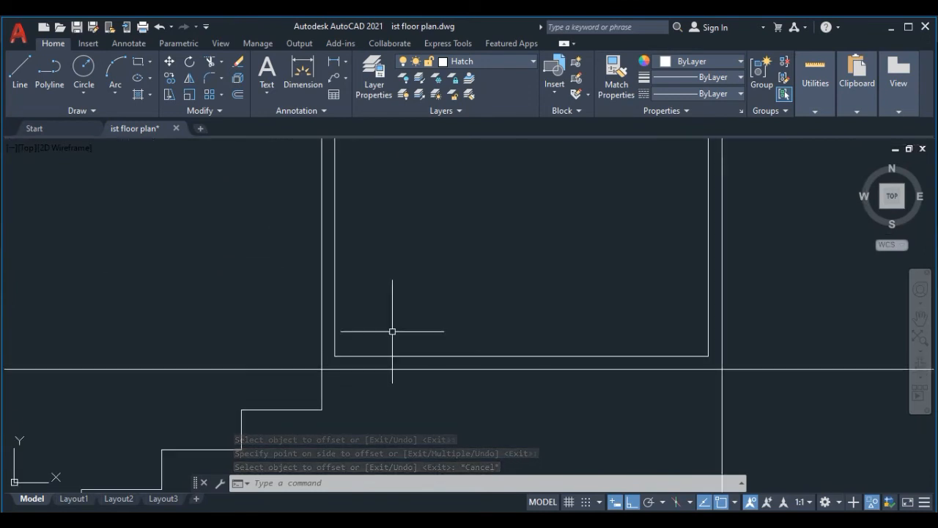
{"action": "type", "text": "EX"}
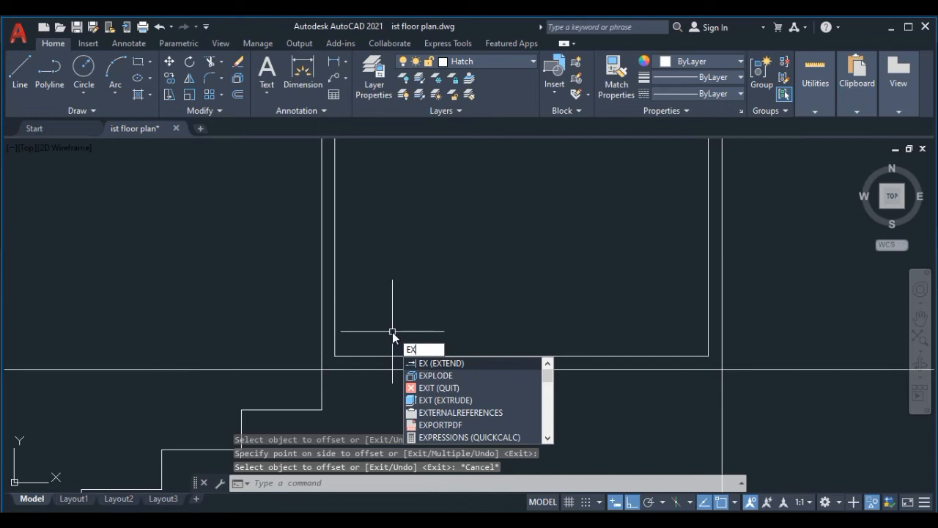
{"action": "key", "text": "Return"}
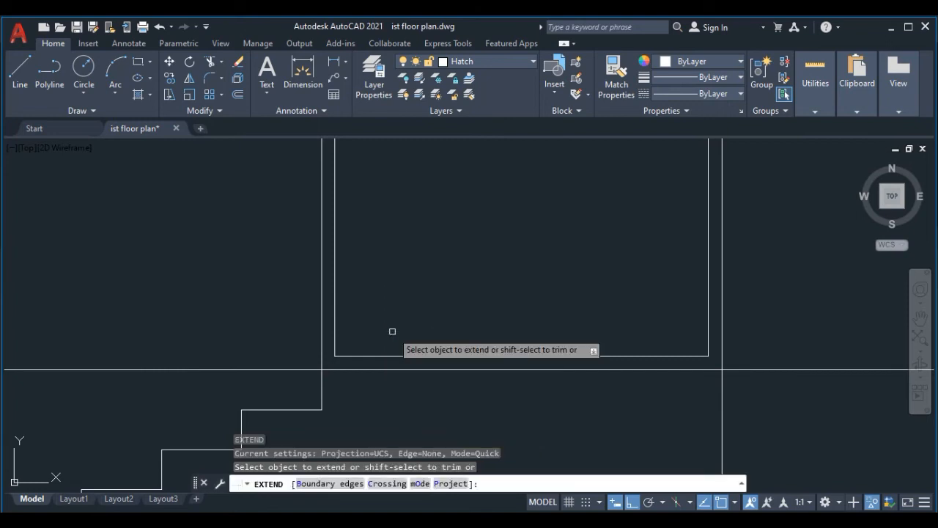
{"action": "left_click", "coordinate": [392, 332]}
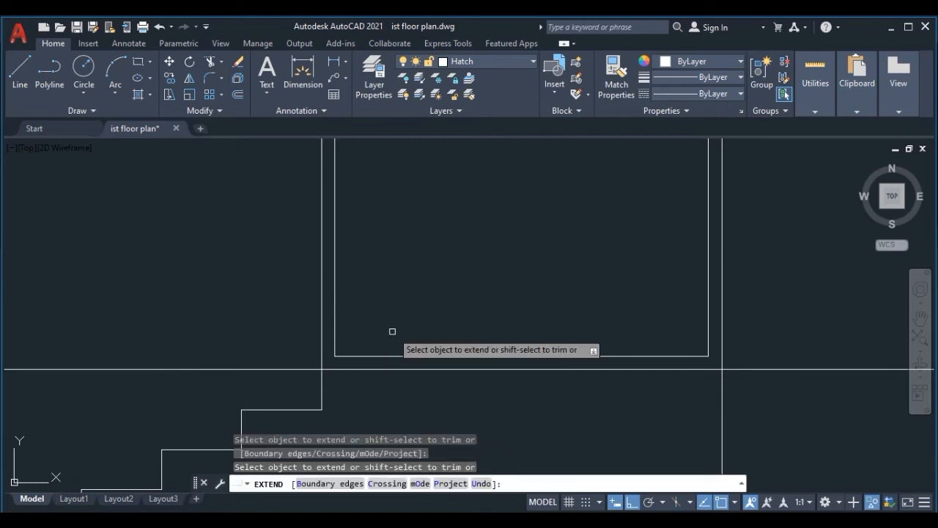
{"action": "left_click", "coordinate": [337, 324]}
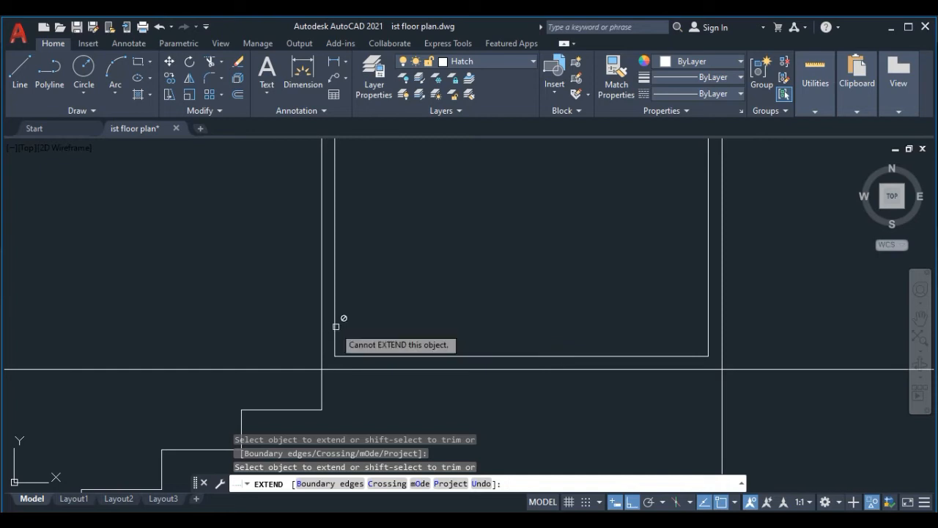
{"action": "left_click", "coordinate": [335, 325]}
{"action": "left_click", "coordinate": [335, 324]}
{"action": "key", "text": "Escape"}
Explode the main door's inner frame rectangle into separate lines.
{"action": "scroll", "coordinate": [335, 324], "scroll_direction": "down", "scroll_amount": 4}
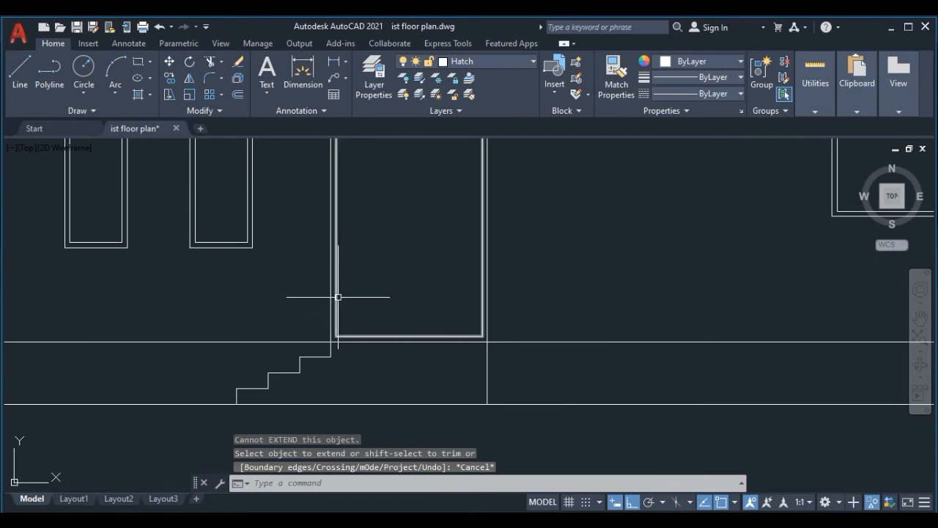
{"action": "left_click", "coordinate": [336, 296]}
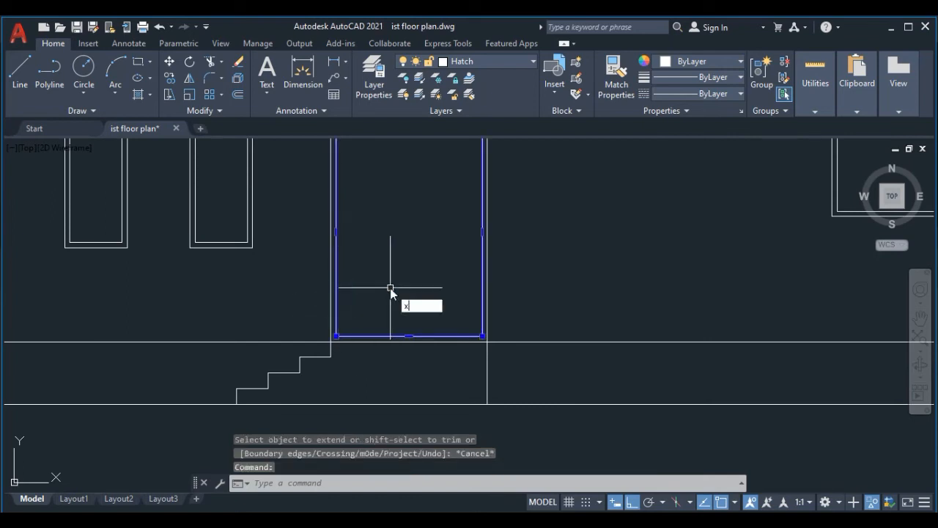
{"action": "key", "text": "Return"}
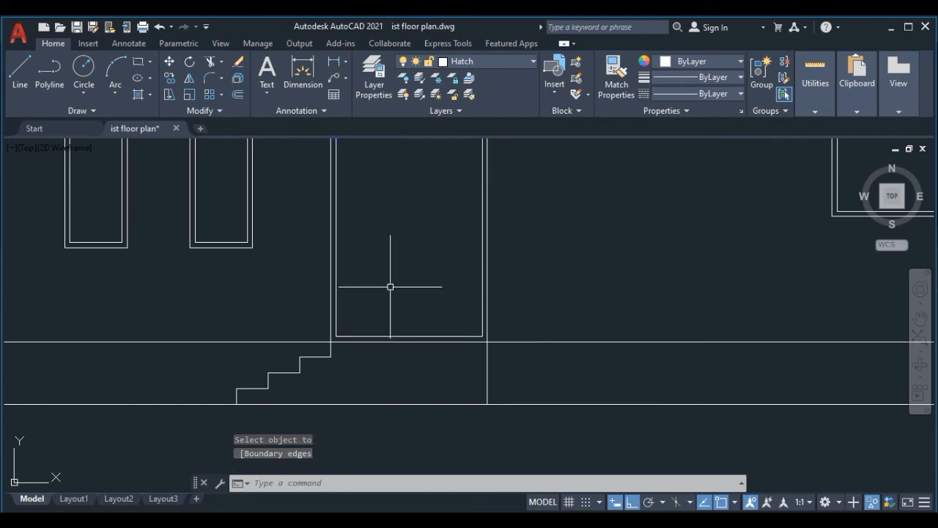
Extend both sides of the main door's inner frame down to the floor line and remove the frame's bottom line.
{"action": "scroll", "coordinate": [360, 319], "scroll_direction": "up", "scroll_amount": 2}
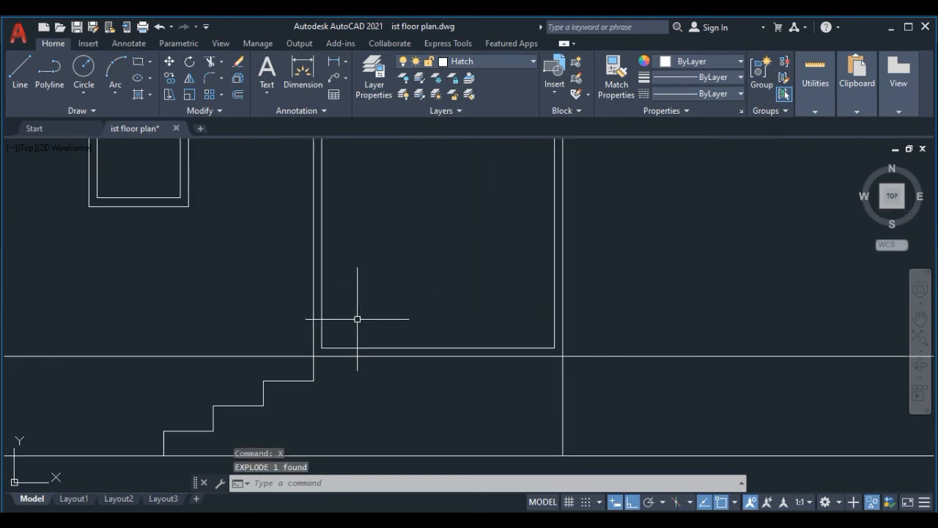
{"action": "type", "text": "ex"}
{"action": "key", "text": "Return"}
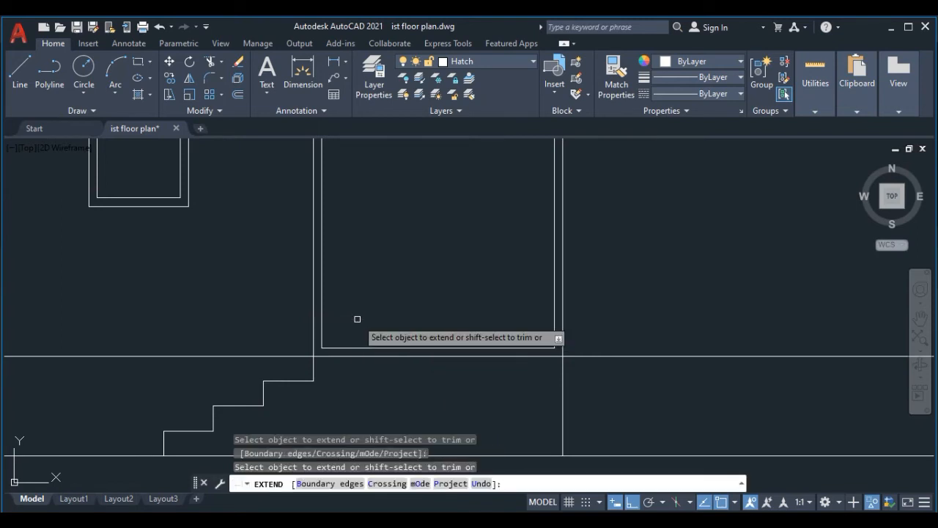
{"action": "left_click", "coordinate": [317, 320]}
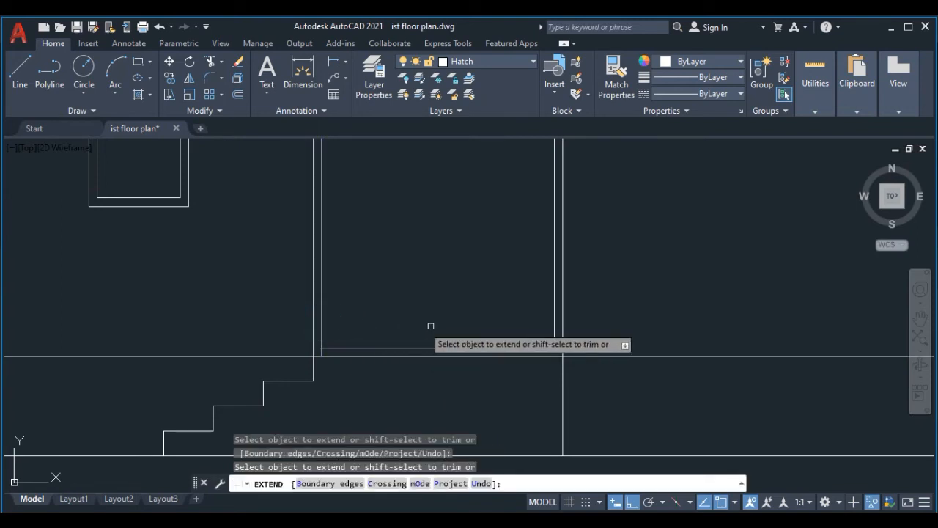
{"action": "scroll", "coordinate": [540, 329], "scroll_direction": "up", "scroll_amount": 2}
{"action": "left_click", "coordinate": [561, 328]}
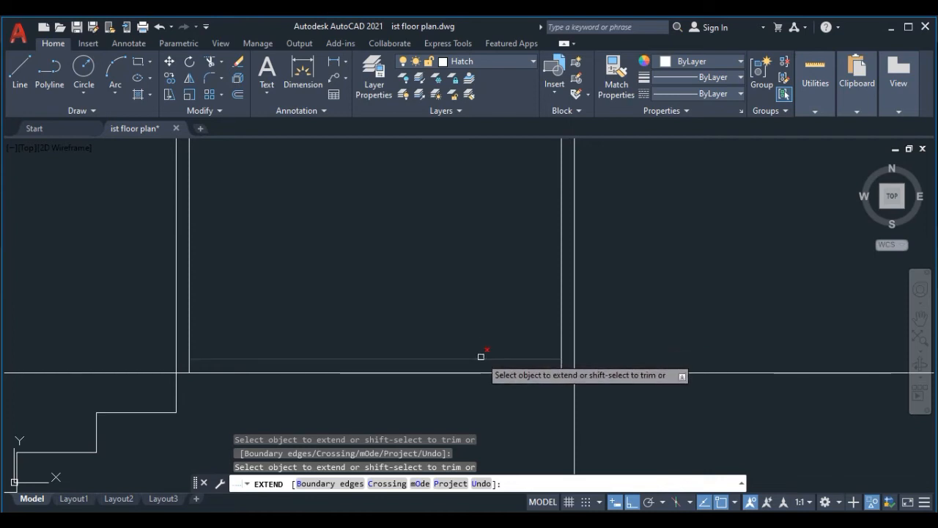
Explode the inner frame rectangle of the narrow door above the small steps into separate lines.
{"action": "scroll", "coordinate": [431, 286], "scroll_direction": "down", "scroll_amount": 5}
{"action": "middle_click_drag", "start_coordinate": [587, 274], "coordinate": [366, 274]}
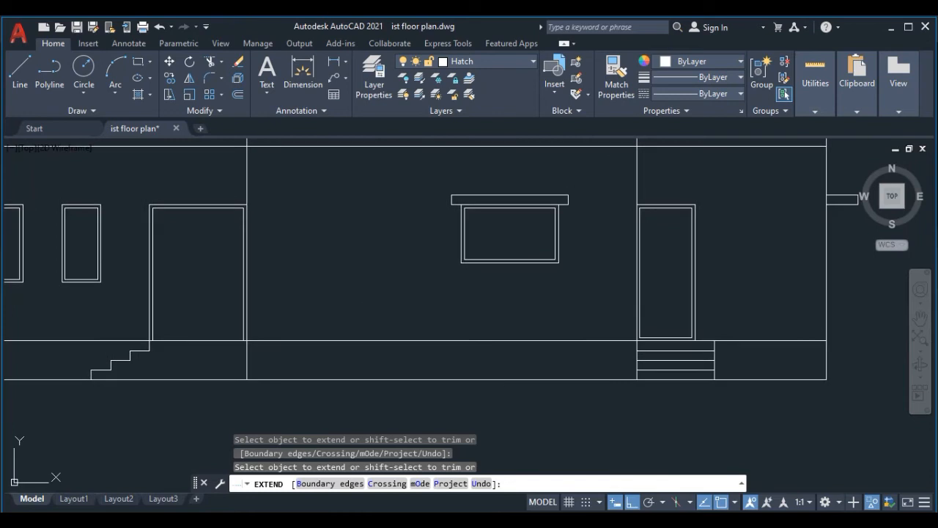
{"action": "scroll", "coordinate": [639, 331], "scroll_direction": "up", "scroll_amount": 5}
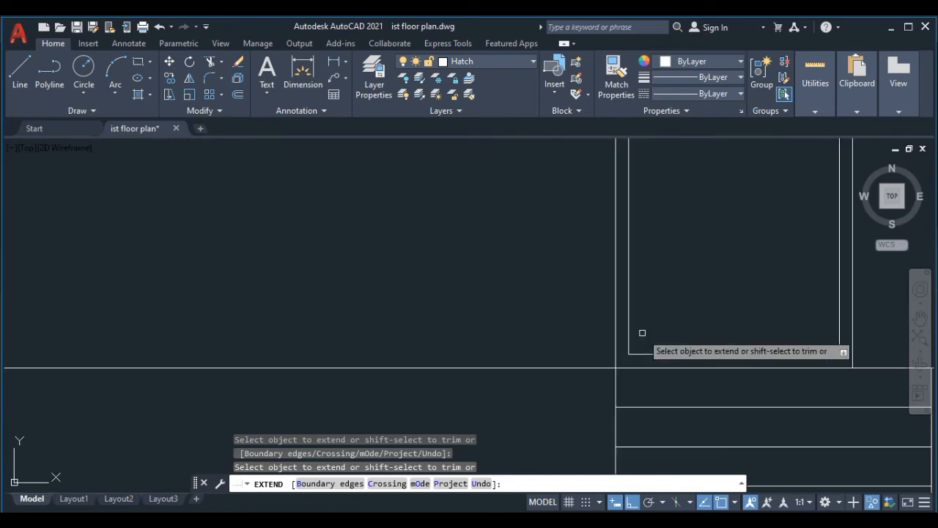
{"action": "key", "text": "Escape"}
{"action": "left_click", "coordinate": [629, 325]}
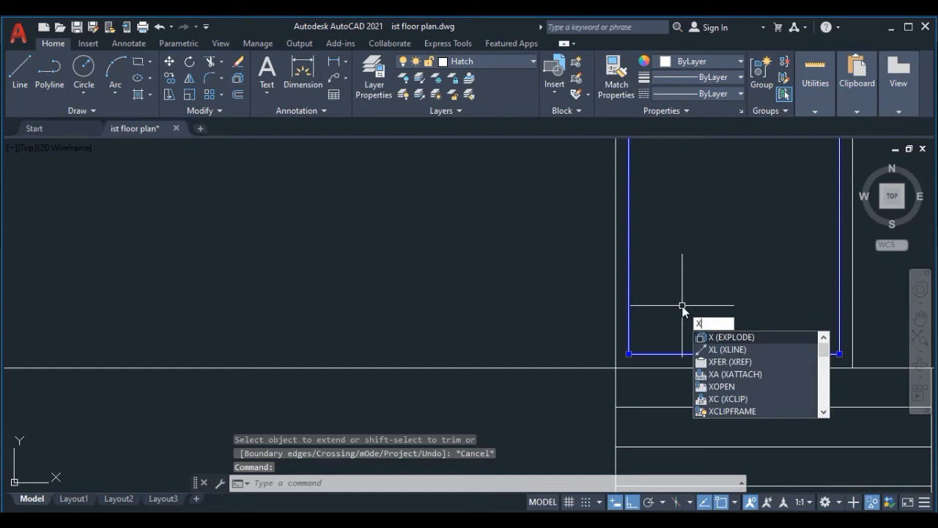
{"action": "key", "text": "Return"}
Extend both sides of the narrow door's inner frame down to the floor line and remove the frame's bottom line.
{"action": "type", "text": "ex"}
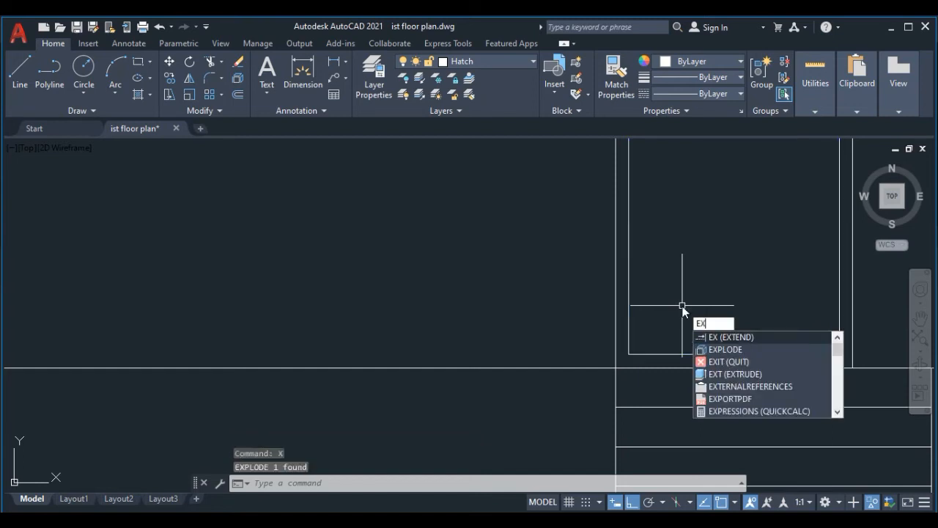
{"action": "key", "text": "Return"}
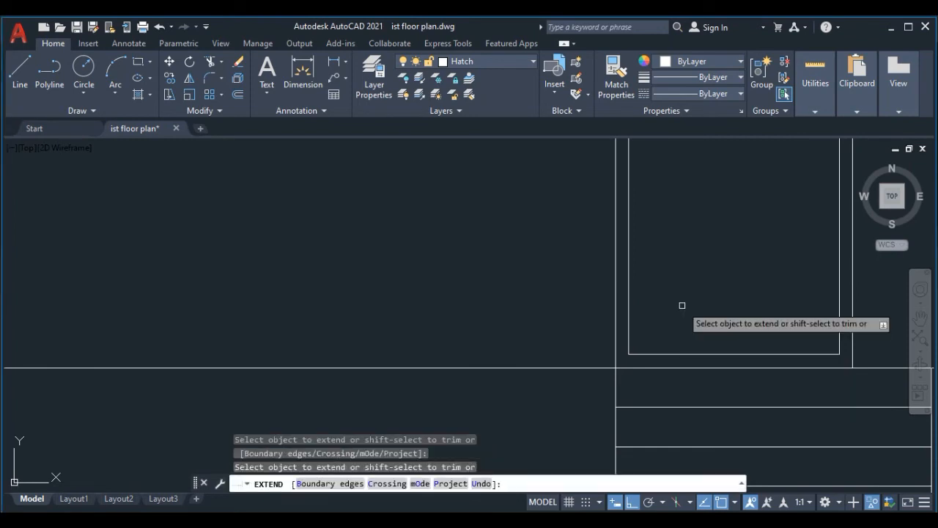
{"action": "left_click", "coordinate": [627, 315]}
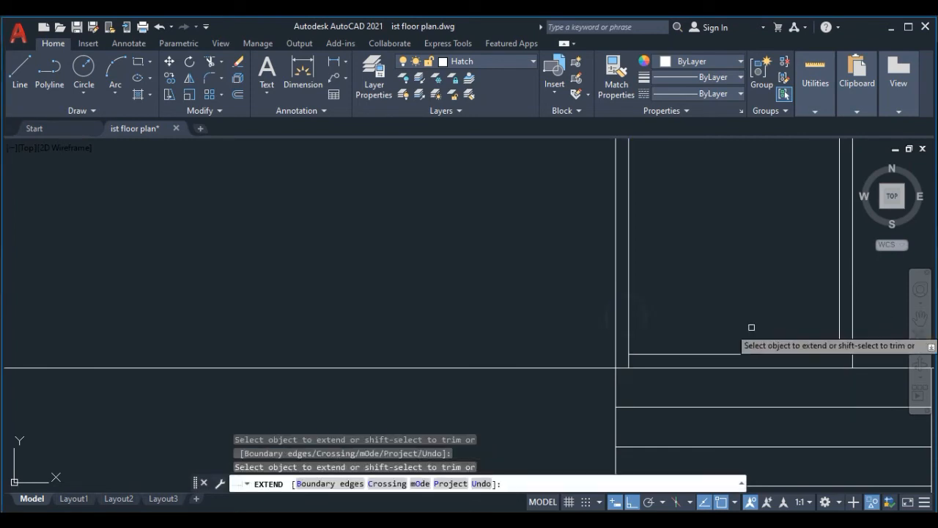
{"action": "left_click", "coordinate": [837, 322]}
{"action": "middle_click_drag", "start_coordinate": [775, 329], "coordinate": [661, 284]}
{"action": "scroll", "coordinate": [660, 283], "scroll_direction": "up", "scroll_amount": 2}
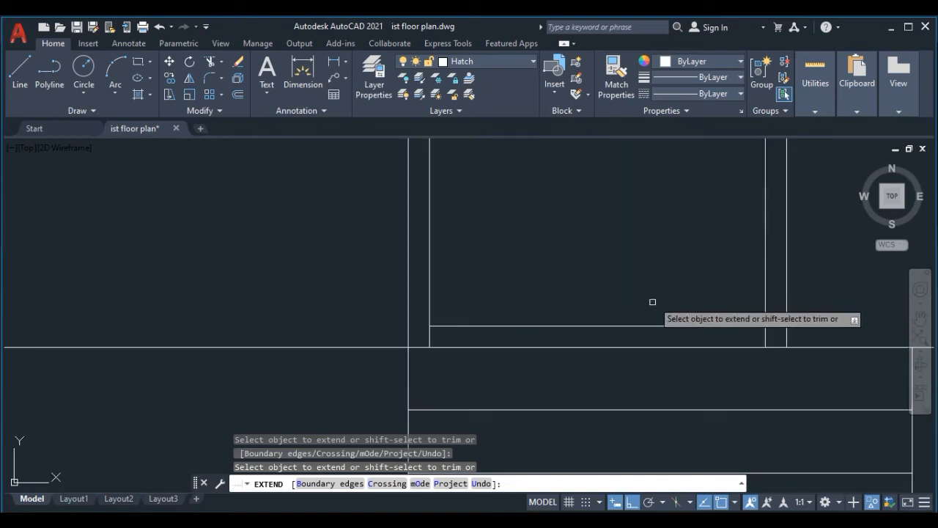
{"action": "left_click", "coordinate": [642, 326], "text": "shift"}
{"action": "scroll", "coordinate": [633, 282], "scroll_direction": "down", "scroll_amount": 6}
{"action": "scroll", "coordinate": [634, 282], "scroll_direction": "down", "scroll_amount": 4}
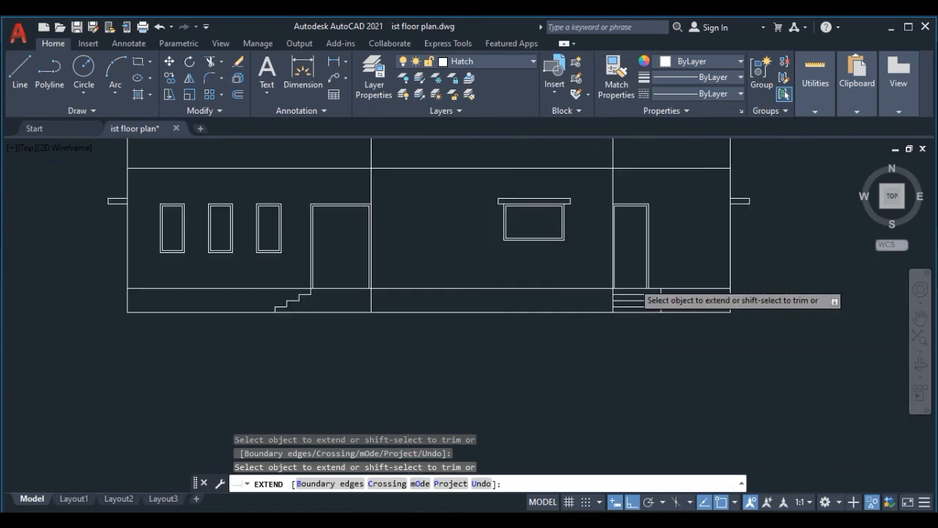
{"action": "scroll", "coordinate": [639, 296], "scroll_direction": "down", "scroll_amount": 3}
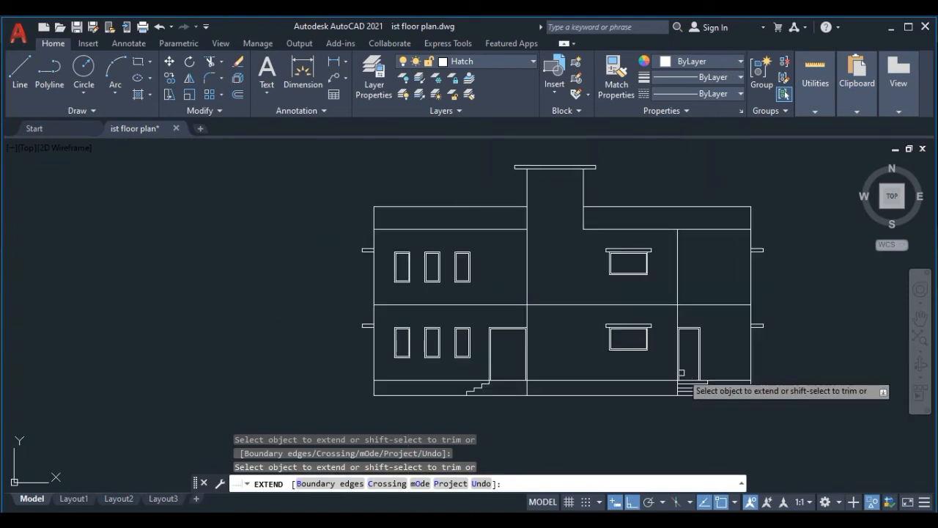
{"action": "key", "text": "Escape"}
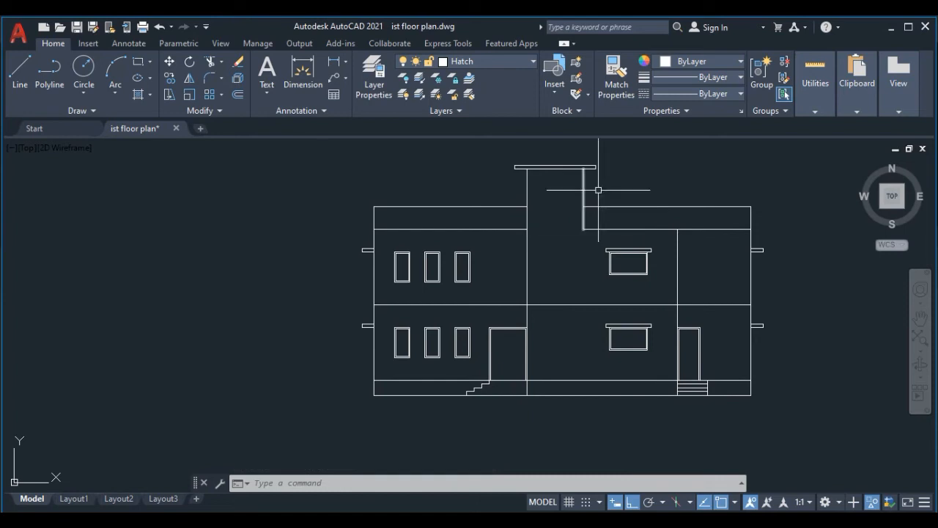
Examine the hatching of the windows, steps and base strip on the reference elevation and compare it with the new elevation.
{"action": "scroll", "coordinate": [383, 313], "scroll_direction": "down", "scroll_amount": 2}
{"action": "middle_click_drag", "start_coordinate": [383, 314], "coordinate": [612, 313]}
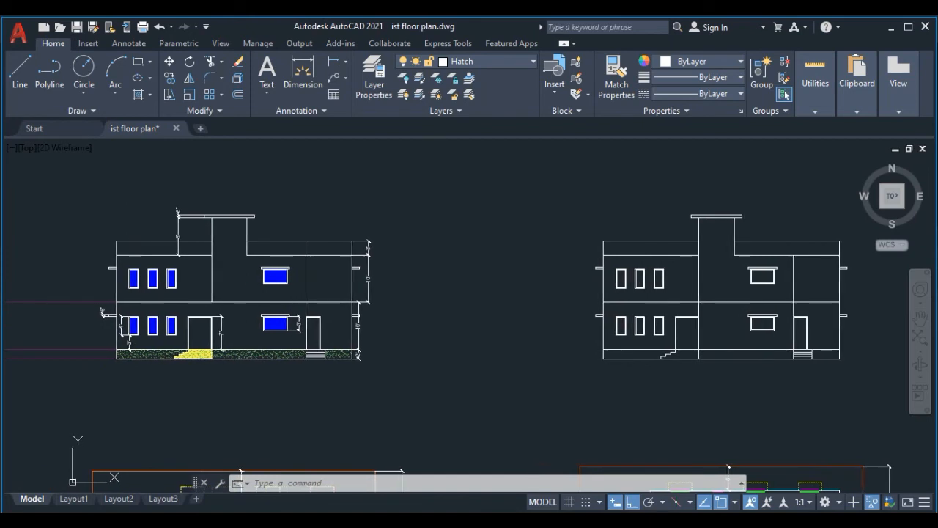
{"action": "scroll", "coordinate": [155, 362], "scroll_direction": "up", "scroll_amount": 5}
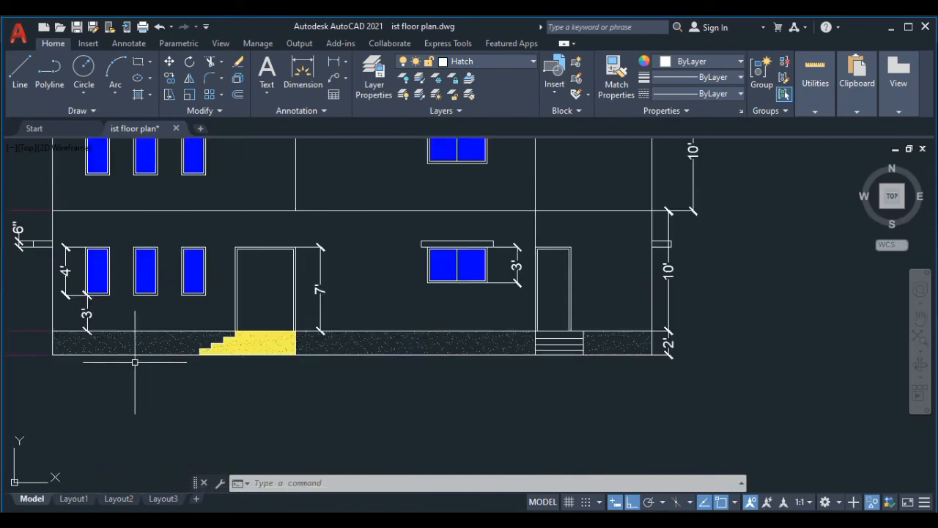
{"action": "scroll", "coordinate": [117, 346], "scroll_direction": "up", "scroll_amount": 5}
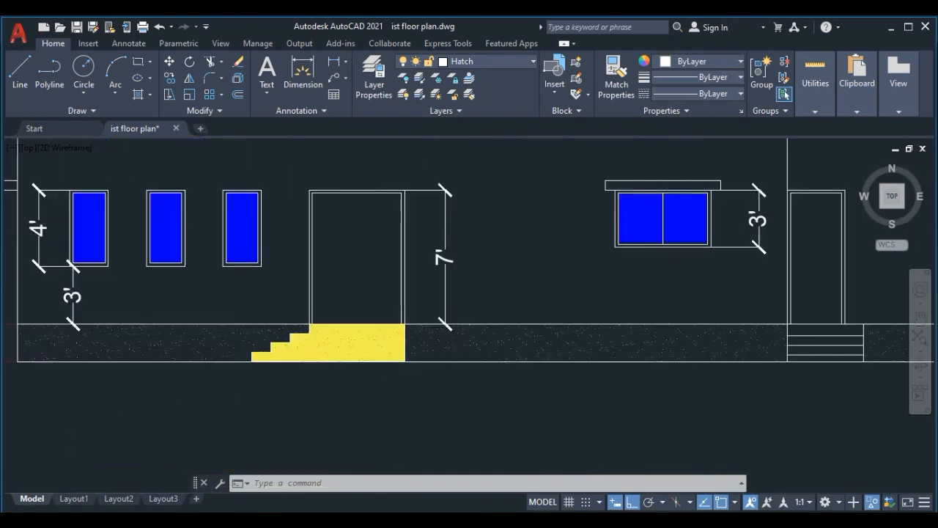
{"action": "scroll", "coordinate": [199, 339], "scroll_direction": "down", "scroll_amount": 8}
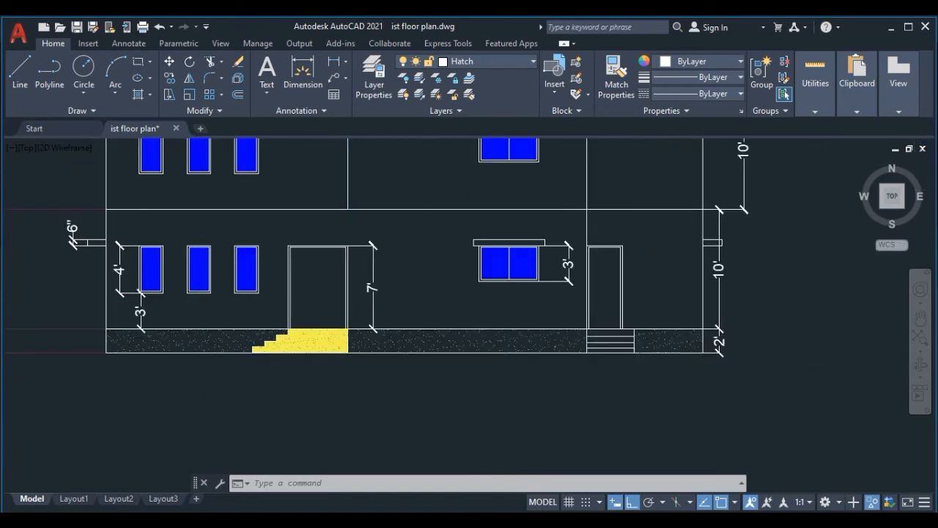
{"action": "middle_click_drag", "start_coordinate": [684, 369], "coordinate": [596, 377]}
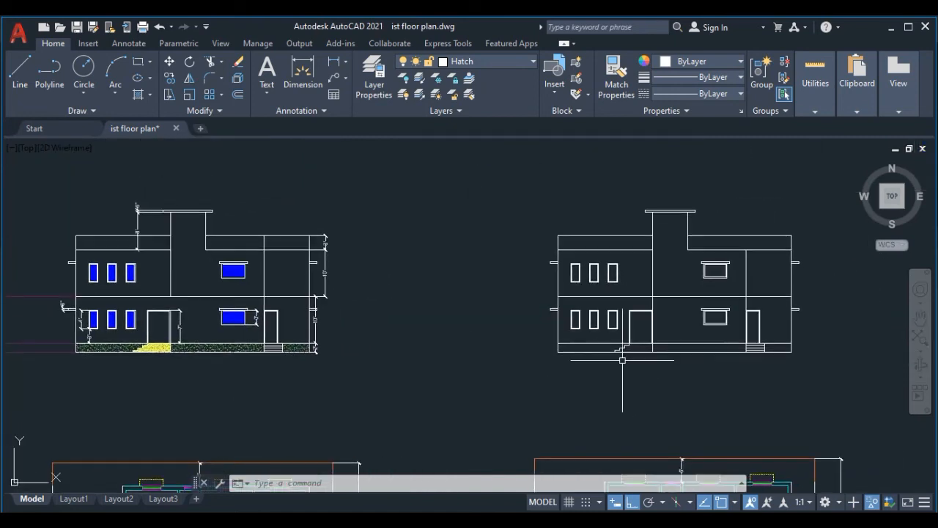
{"action": "middle_click_drag", "start_coordinate": [632, 352], "coordinate": [622, 357]}
{"action": "scroll", "coordinate": [626, 345], "scroll_direction": "up", "scroll_amount": 2}
{"action": "middle_click_drag", "start_coordinate": [563, 257], "coordinate": [529, 289]}
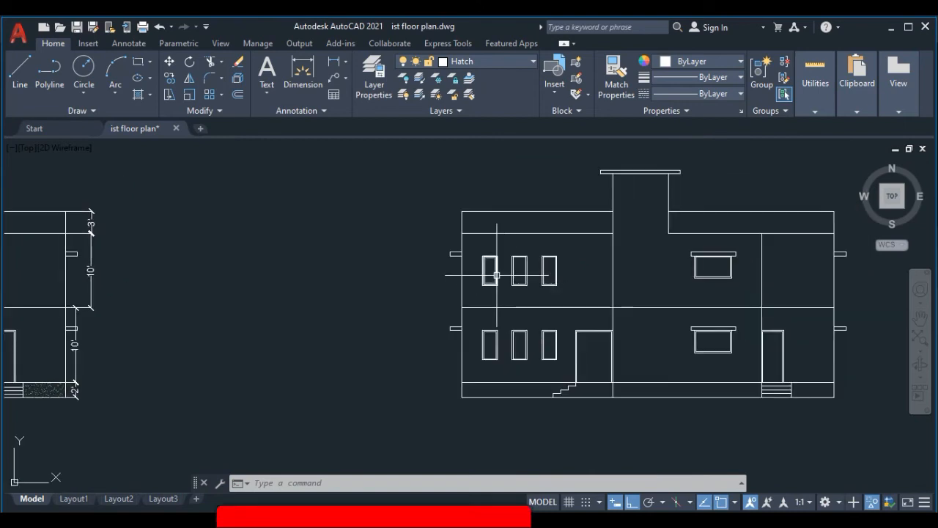
{"action": "scroll", "coordinate": [495, 274], "scroll_direction": "up", "scroll_amount": 2}
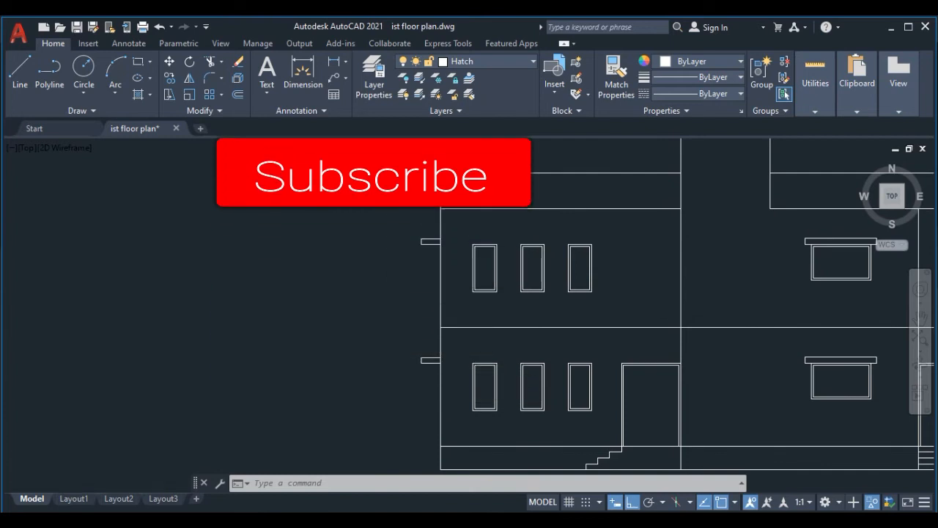
{"action": "scroll", "coordinate": [489, 271], "scroll_direction": "down", "scroll_amount": 4}
{"action": "scroll", "coordinate": [625, 289], "scroll_direction": "up", "scroll_amount": 4}
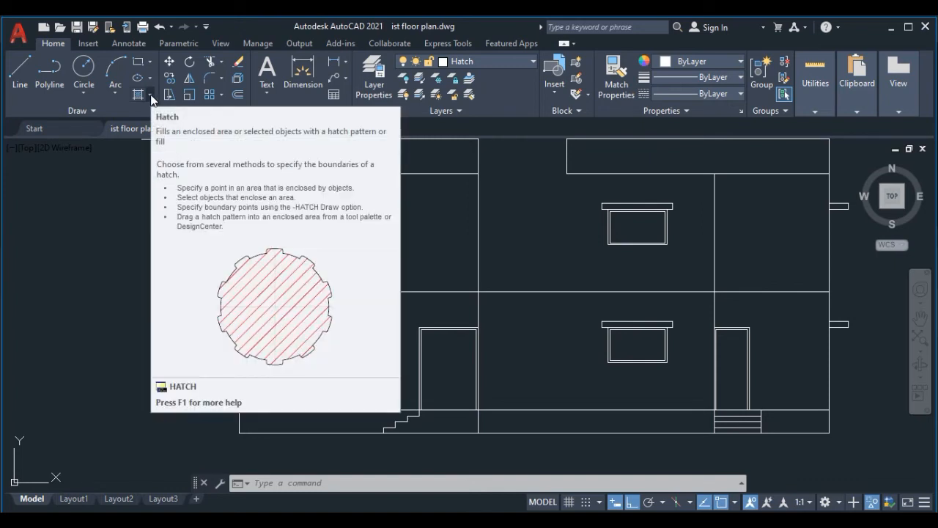
Start a gradient fill and set its first gradient colour to Blue.
{"action": "left_click", "coordinate": [151, 94]}
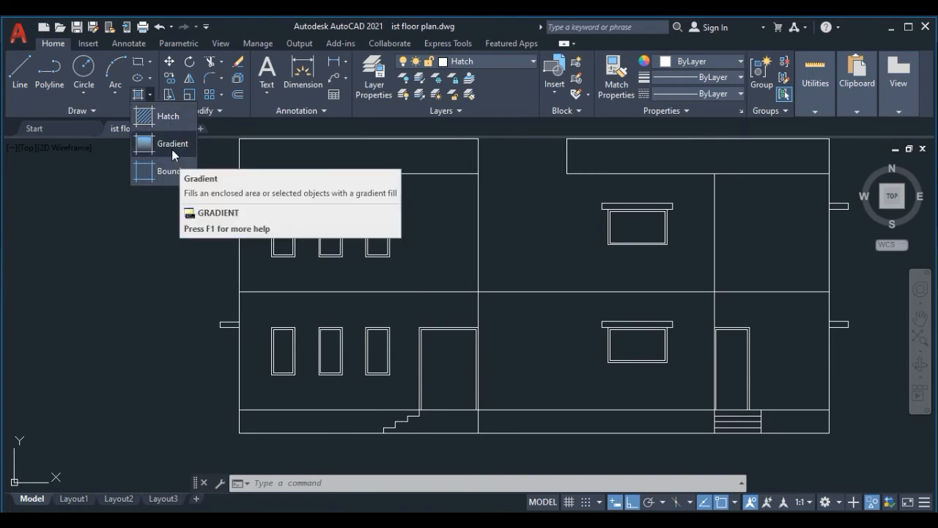
{"action": "left_click", "coordinate": [172, 148]}
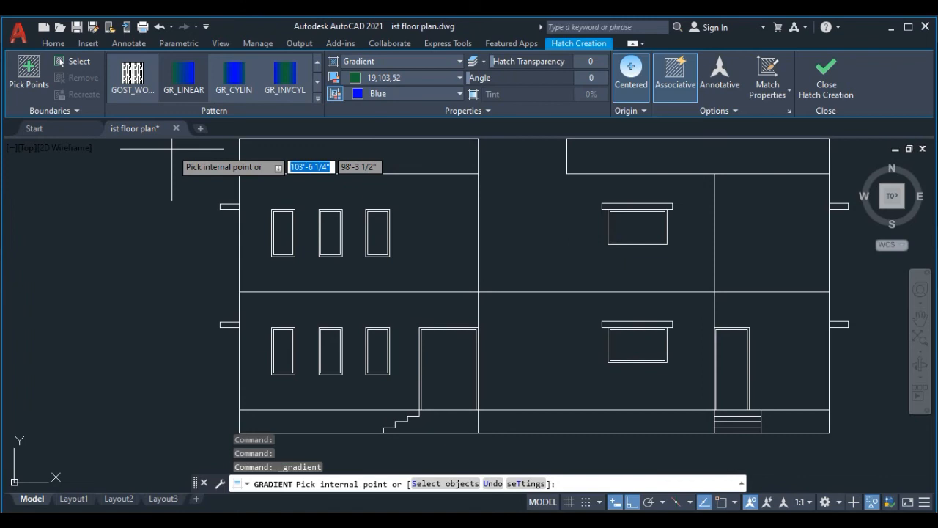
{"action": "left_click", "coordinate": [456, 94]}
{"action": "left_click", "coordinate": [459, 79]}
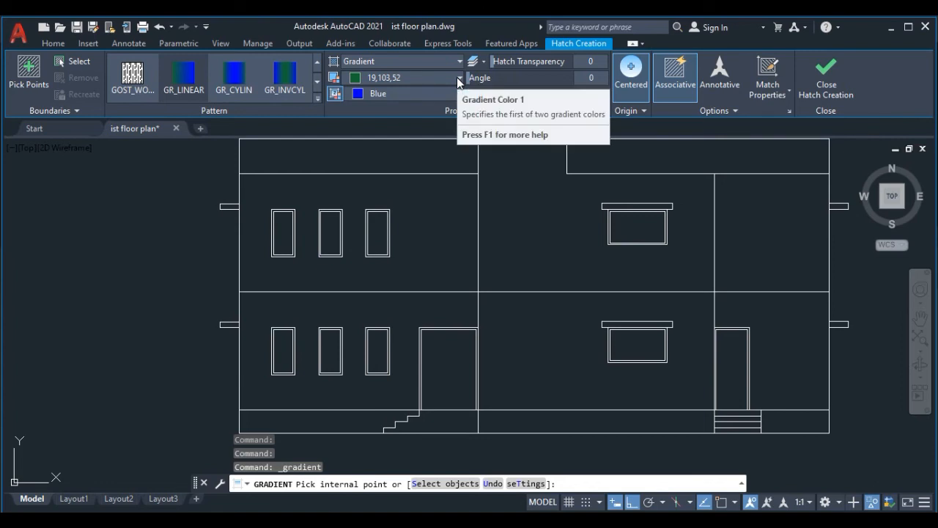
{"action": "left_click", "coordinate": [459, 80]}
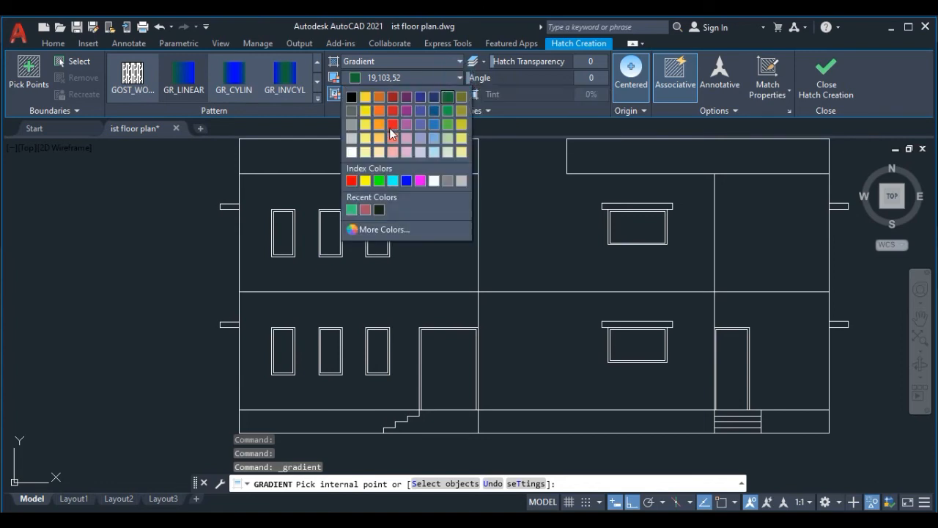
{"action": "left_click", "coordinate": [405, 181]}
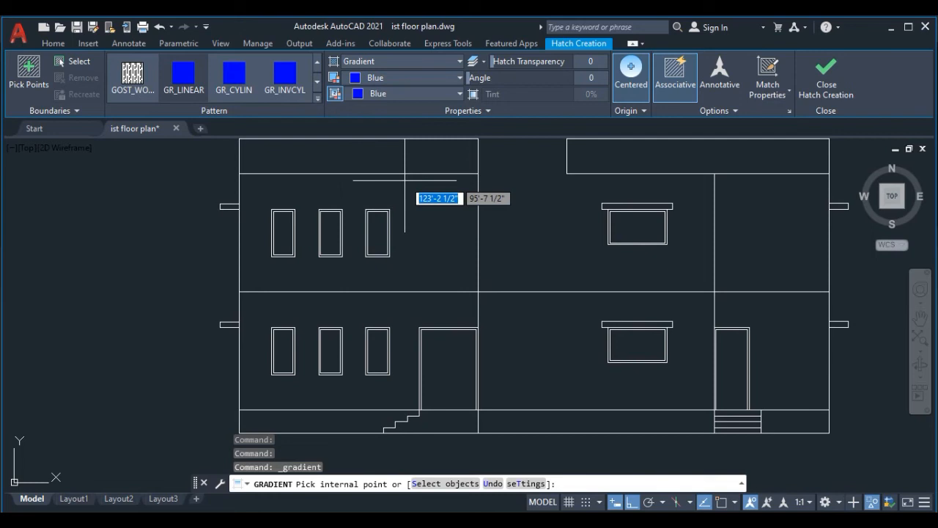
Fill the inner panes of the three narrow upper-floor windows with the blue gradient.
{"action": "scroll", "coordinate": [264, 231], "scroll_direction": "up", "scroll_amount": 4}
{"action": "scroll", "coordinate": [264, 233], "scroll_direction": "up", "scroll_amount": 2}
{"action": "left_click", "coordinate": [347, 227]}
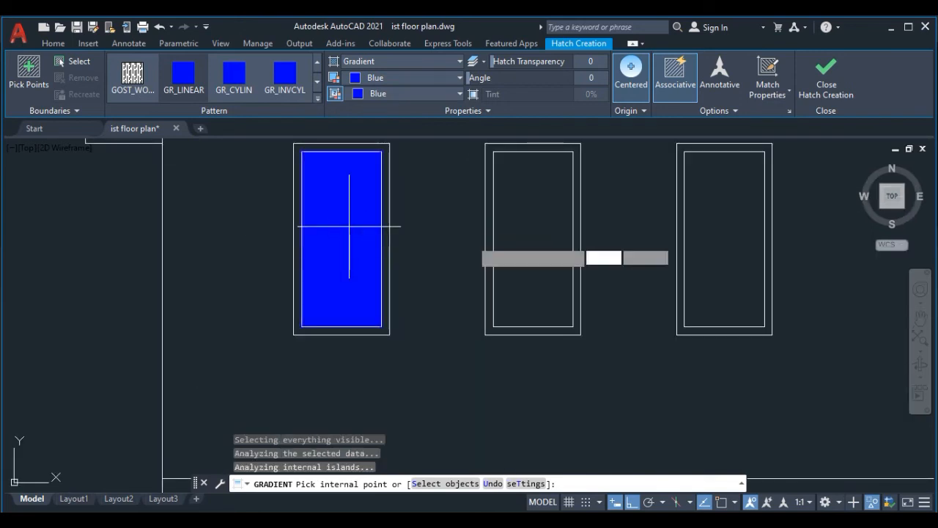
{"action": "left_click", "coordinate": [503, 231]}
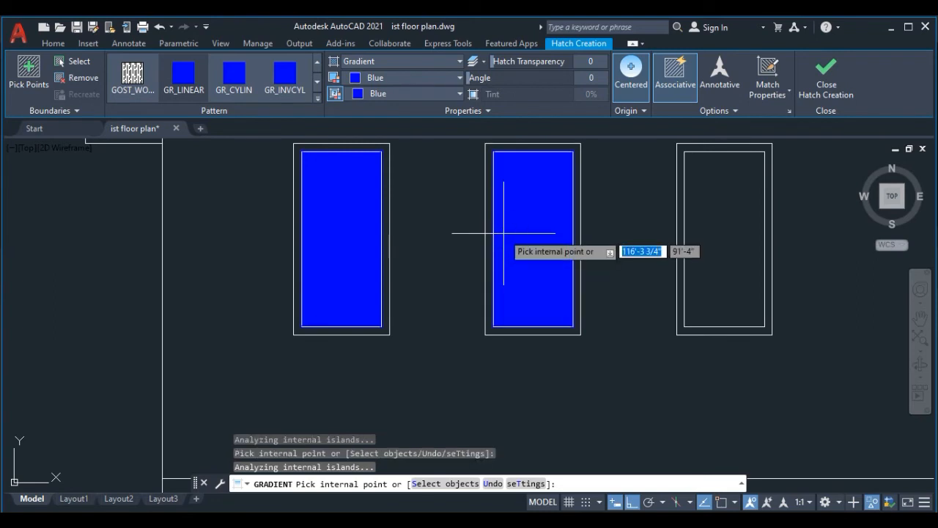
{"action": "left_click", "coordinate": [700, 214]}
{"action": "scroll", "coordinate": [702, 225], "scroll_direction": "down", "scroll_amount": 2}
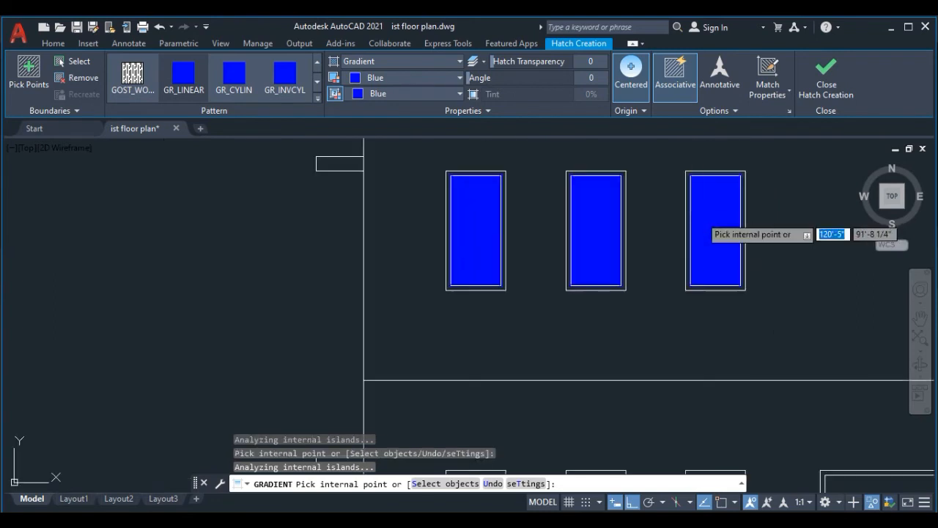
{"action": "scroll", "coordinate": [702, 215], "scroll_direction": "down", "scroll_amount": 1}
Fill the inner panes of the three narrow ground-floor windows with the blue gradient.
{"action": "left_click", "coordinate": [555, 413]}
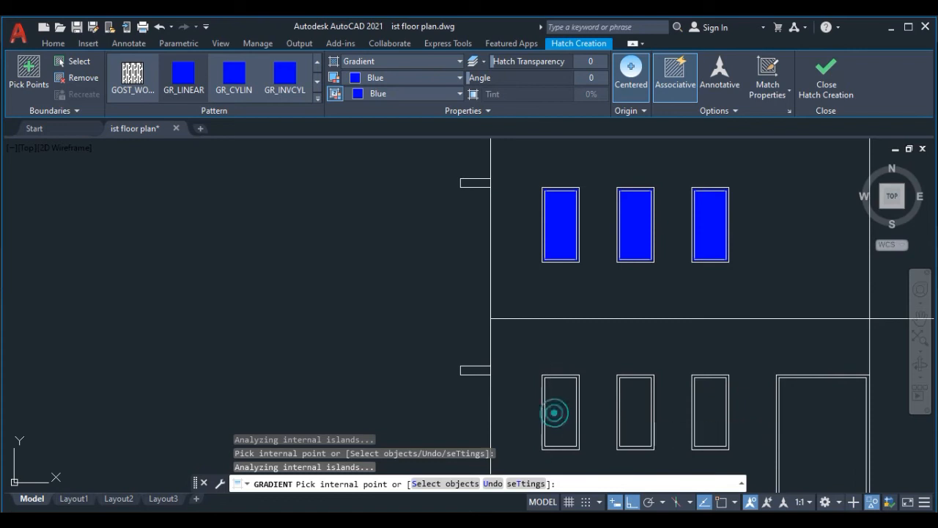
{"action": "left_click", "coordinate": [636, 408]}
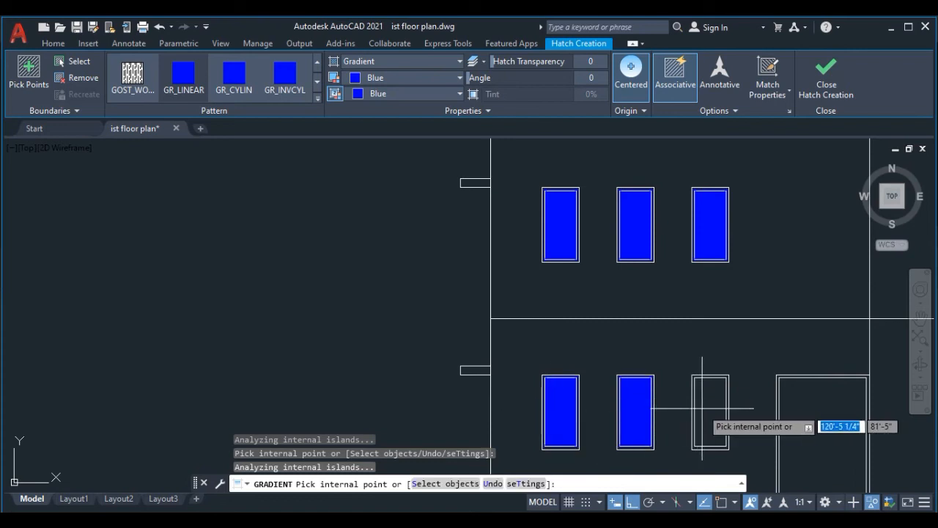
{"action": "left_click", "coordinate": [705, 408]}
Fill the wide windows on the ground and upper floors with the blue gradient and end the fill.
{"action": "scroll", "coordinate": [703, 409], "scroll_direction": "down", "scroll_amount": 3}
{"action": "middle_click_drag", "start_coordinate": [704, 408], "coordinate": [486, 381]}
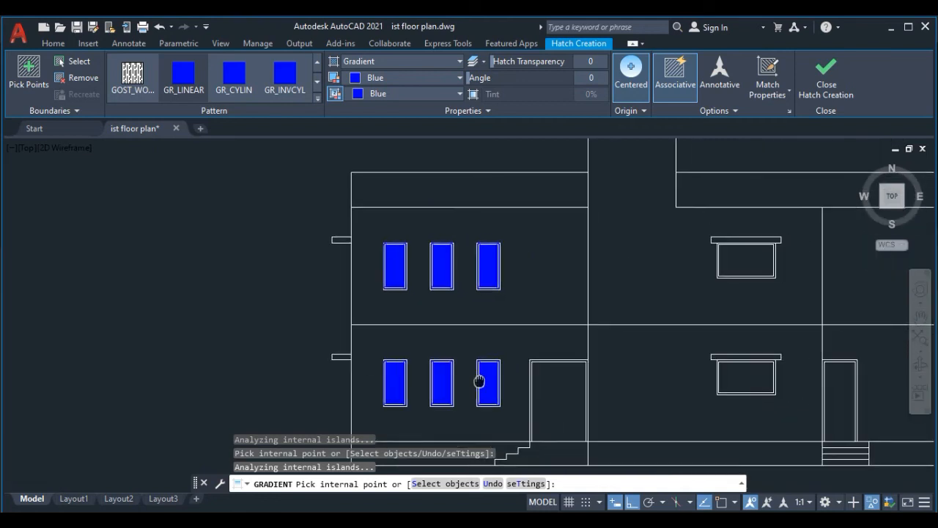
{"action": "left_click", "coordinate": [734, 381]}
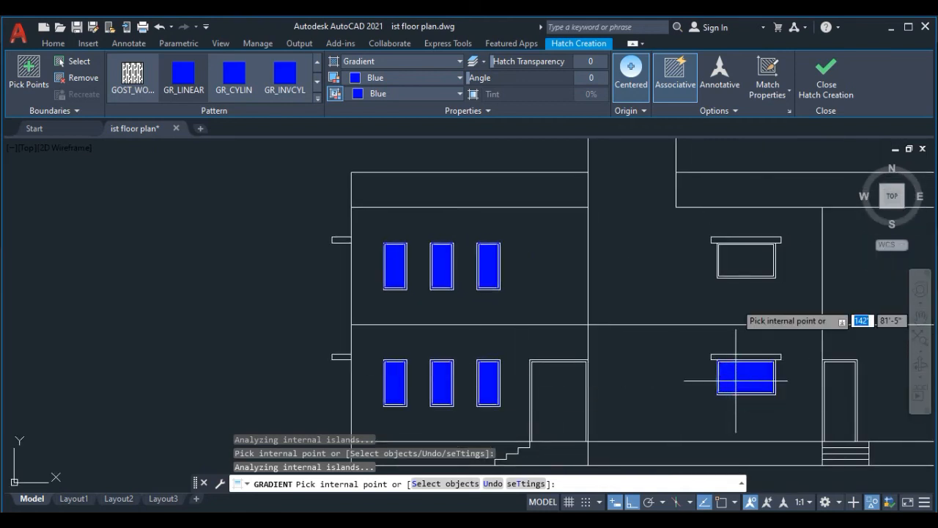
{"action": "left_click", "coordinate": [736, 260]}
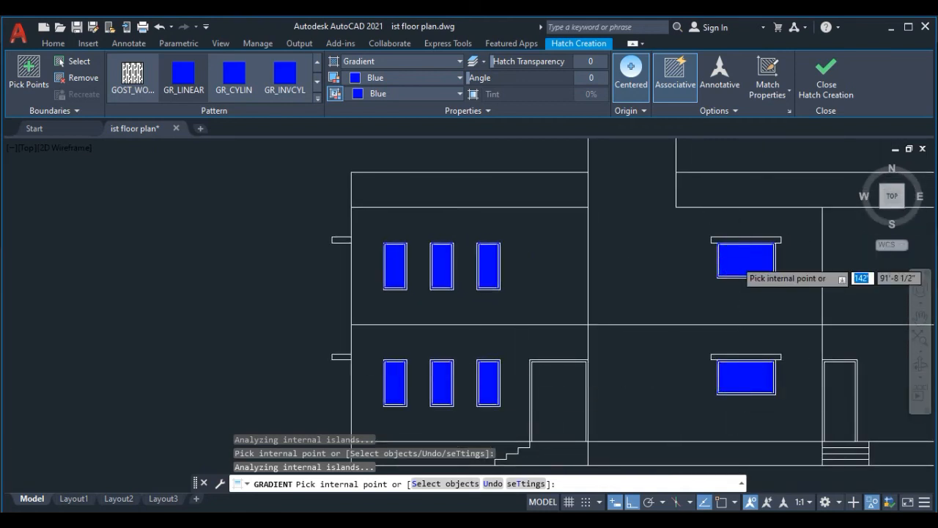
{"action": "scroll", "coordinate": [736, 259], "scroll_direction": "down", "scroll_amount": 4}
{"action": "key", "text": "Escape"}
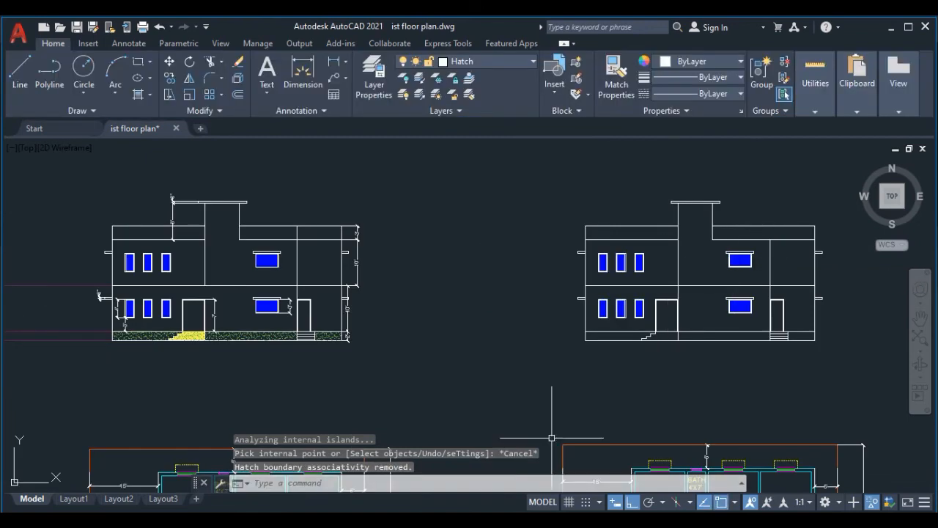
Start a hatch with the GRAVEL pattern and set its colour to grey 99,100,102.
{"action": "scroll", "coordinate": [611, 334], "scroll_direction": "up", "scroll_amount": 5}
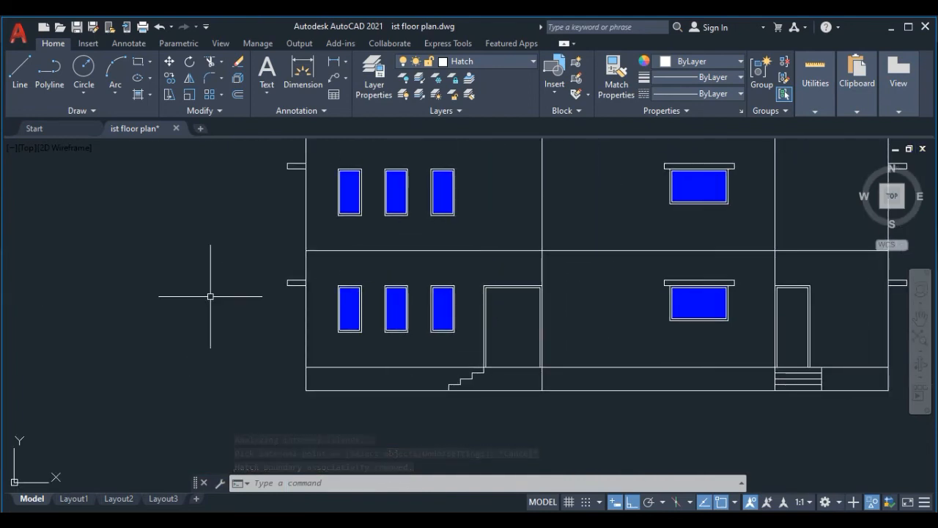
{"action": "left_click", "coordinate": [148, 98]}
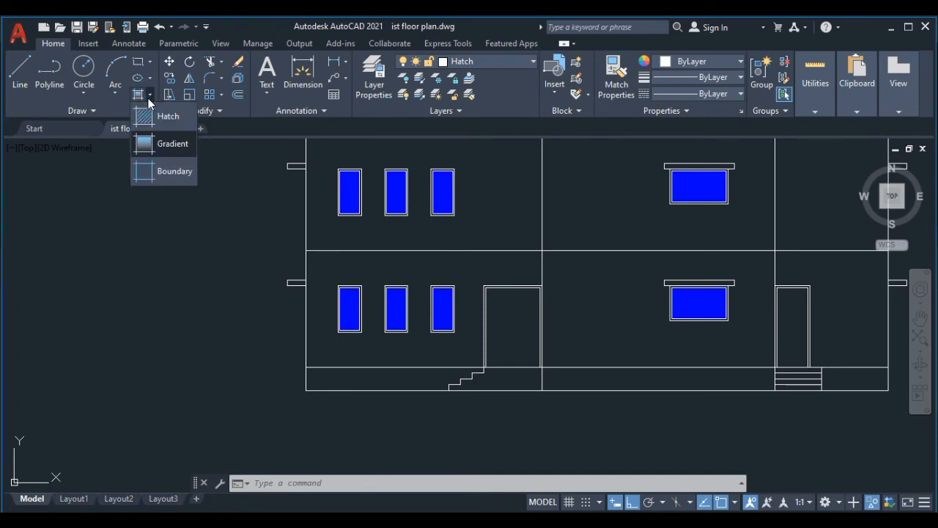
{"action": "left_click", "coordinate": [161, 117]}
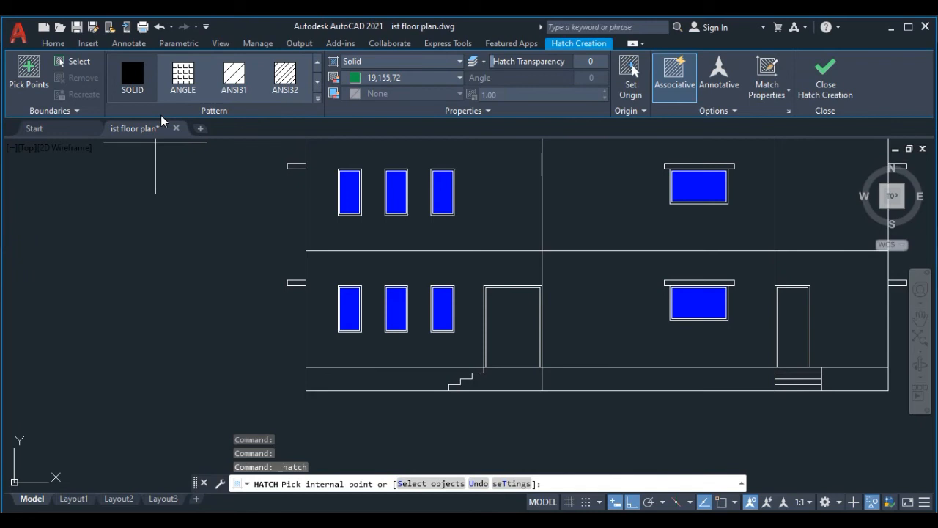
{"action": "left_click", "coordinate": [317, 100]}
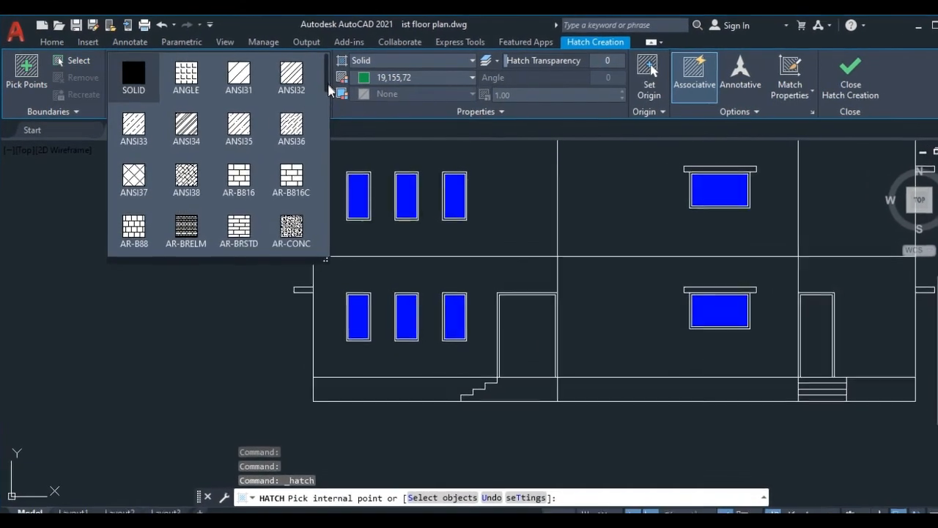
{"action": "scroll", "coordinate": [325, 88], "scroll_direction": "down", "scroll_amount": 2}
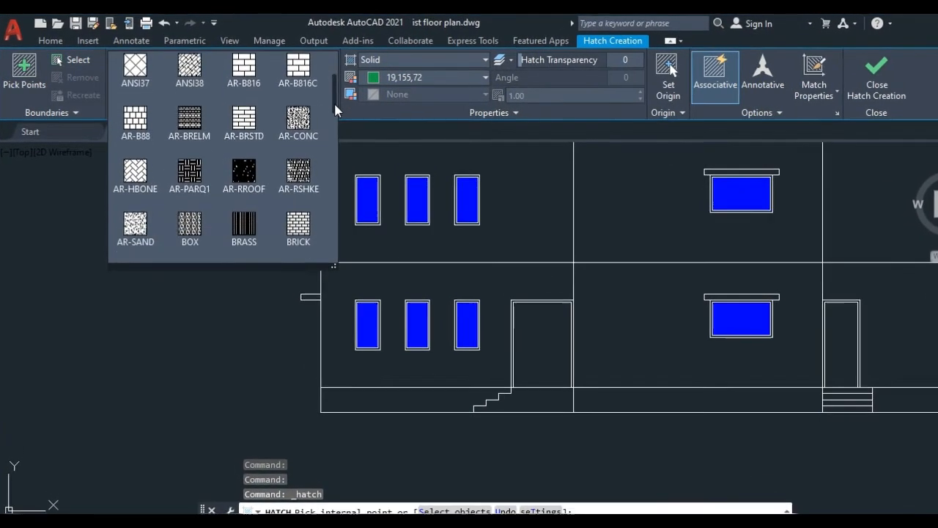
{"action": "scroll", "coordinate": [333, 106], "scroll_direction": "down", "scroll_amount": 2}
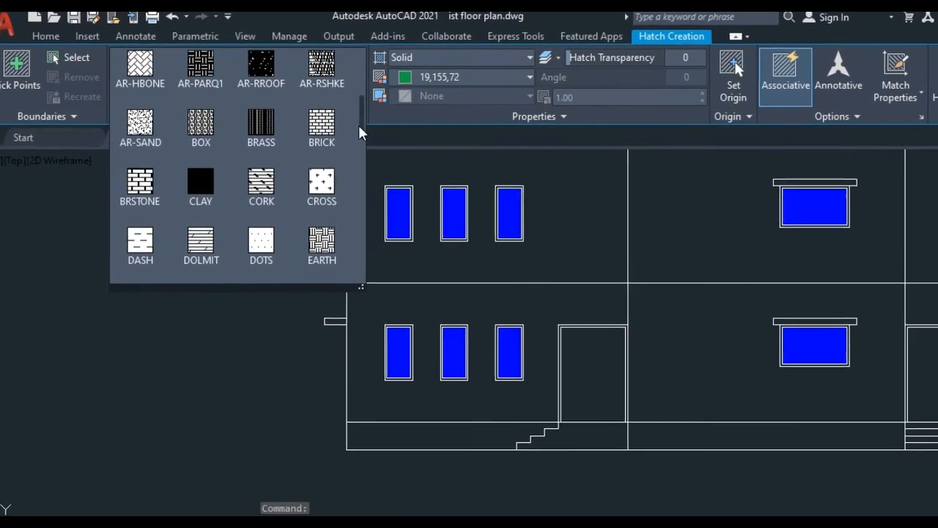
{"action": "mouse_move", "coordinate": [374, 129]}
{"action": "left_mouse_down"}
{"action": "mouse_move", "coordinate": [371, 175]}
{"action": "mouse_move", "coordinate": [384, 176]}
{"action": "mouse_move", "coordinate": [377, 213]}
{"action": "left_mouse_up"}
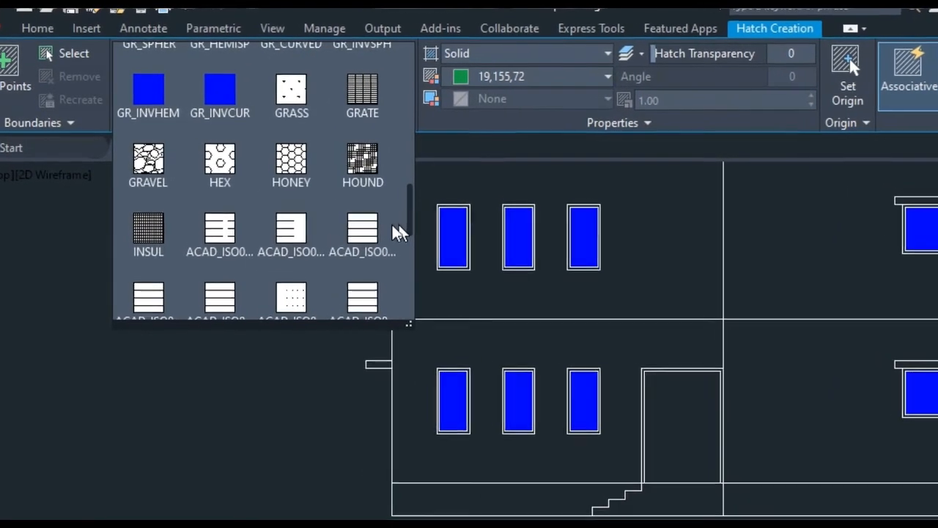
{"action": "left_click", "coordinate": [147, 168]}
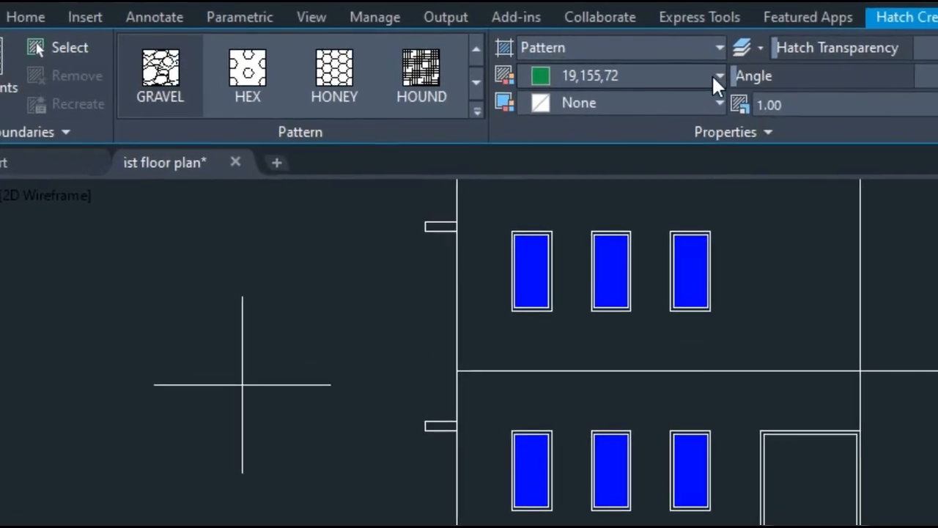
{"action": "left_click", "coordinate": [709, 76]}
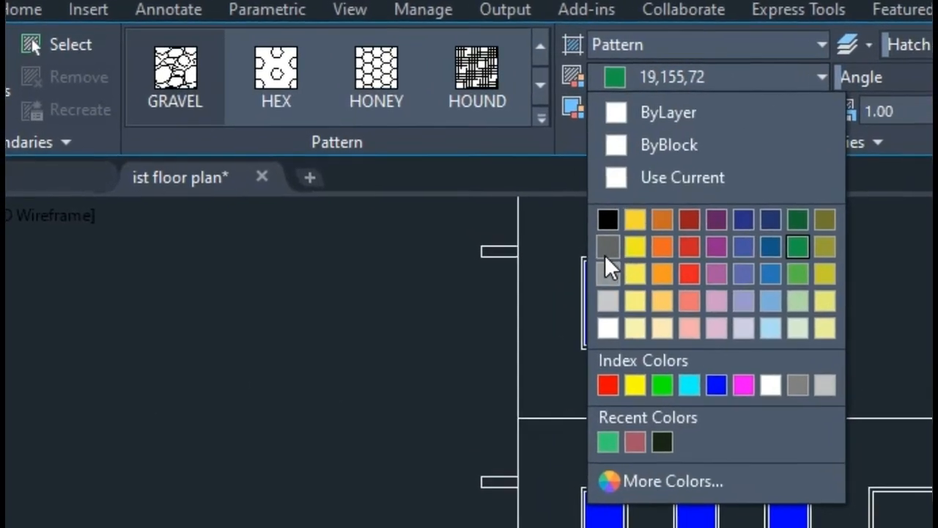
{"action": "left_click", "coordinate": [602, 255]}
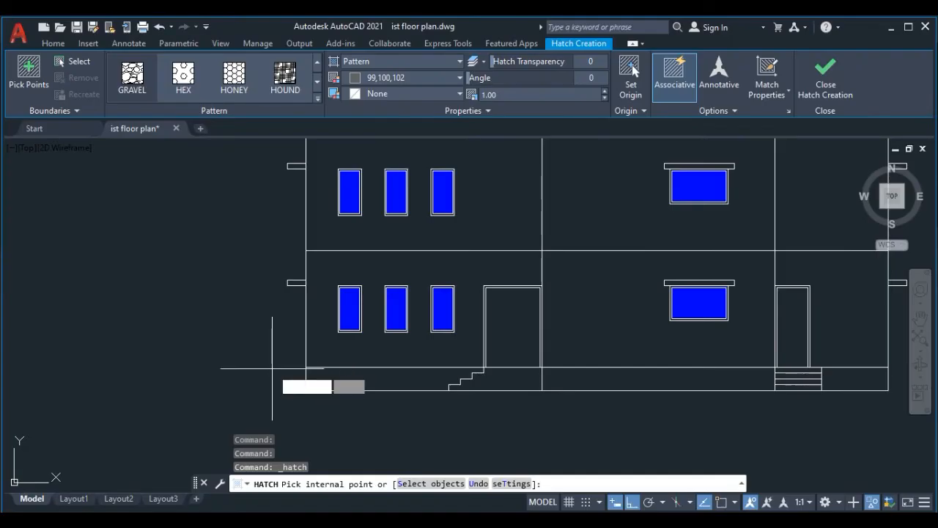
Hatch the three plinth areas around the entrance steps with the gravel pattern at scale 15 and end the hatch.
{"action": "left_click", "coordinate": [386, 389]}
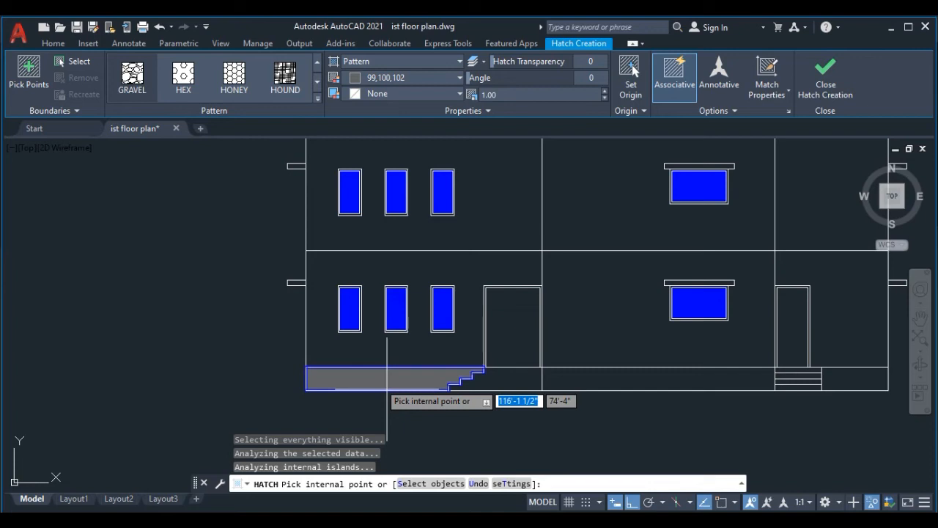
{"action": "left_click", "coordinate": [687, 382]}
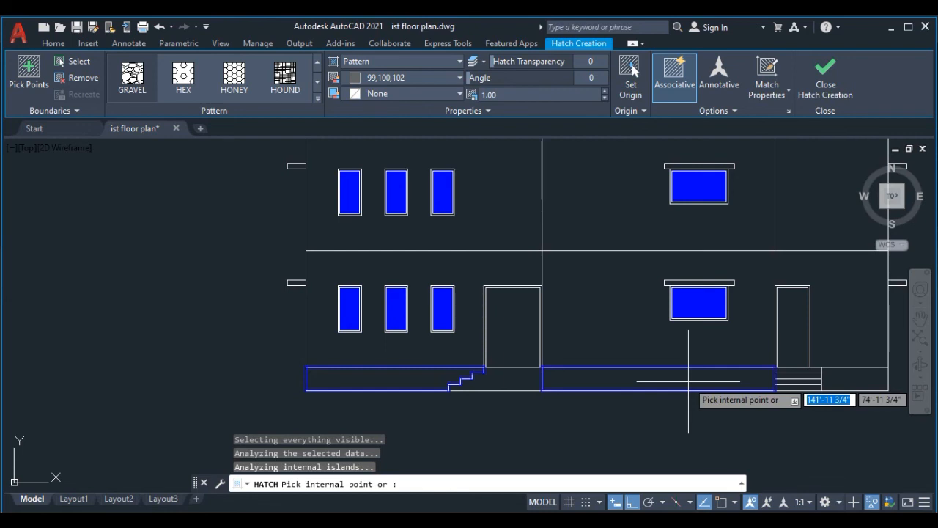
{"action": "middle_click_drag", "start_coordinate": [687, 381], "coordinate": [591, 381]}
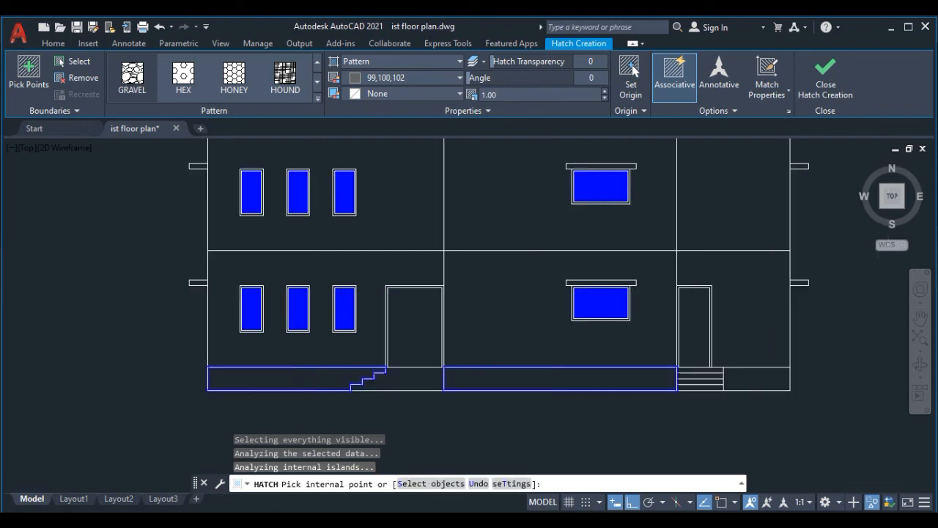
{"action": "left_click", "coordinate": [742, 375]}
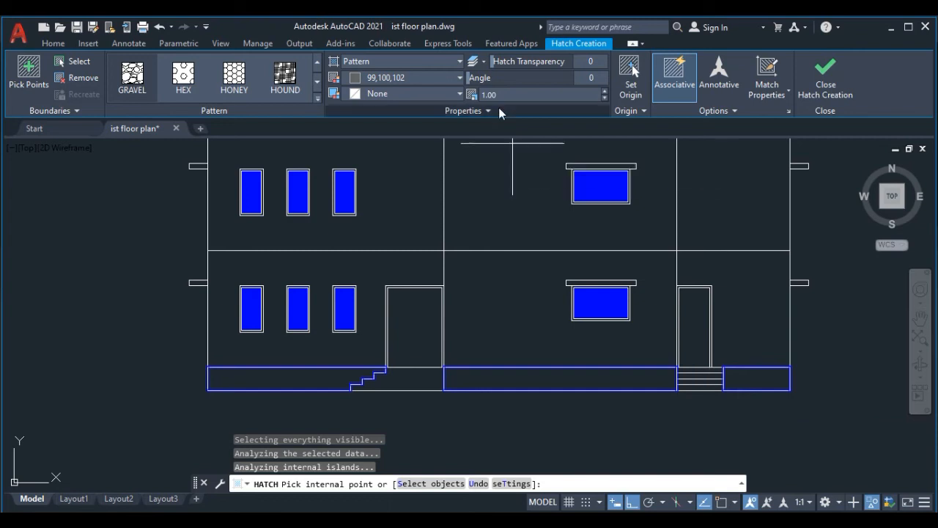
{"action": "left_click_drag", "start_coordinate": [502, 96], "coordinate": [479, 100]}
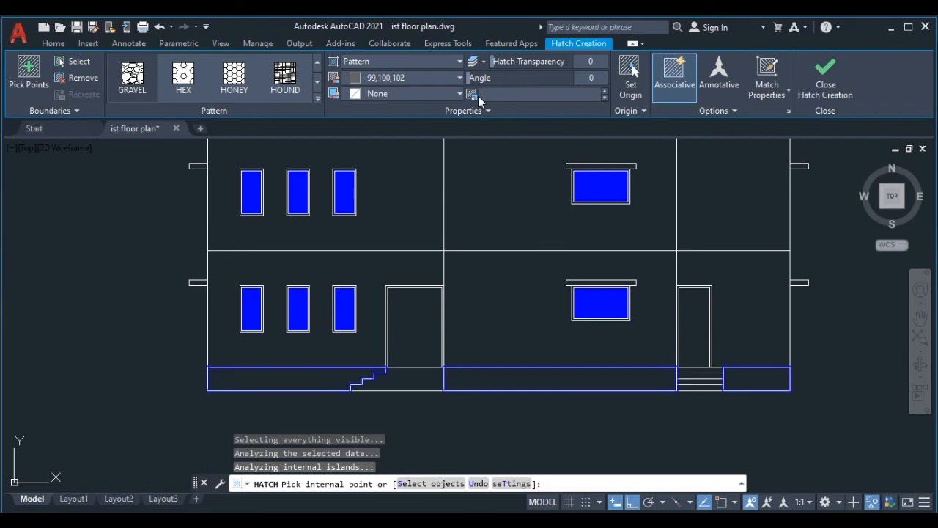
{"action": "type", "text": "15"}
{"action": "key", "text": "Return"}
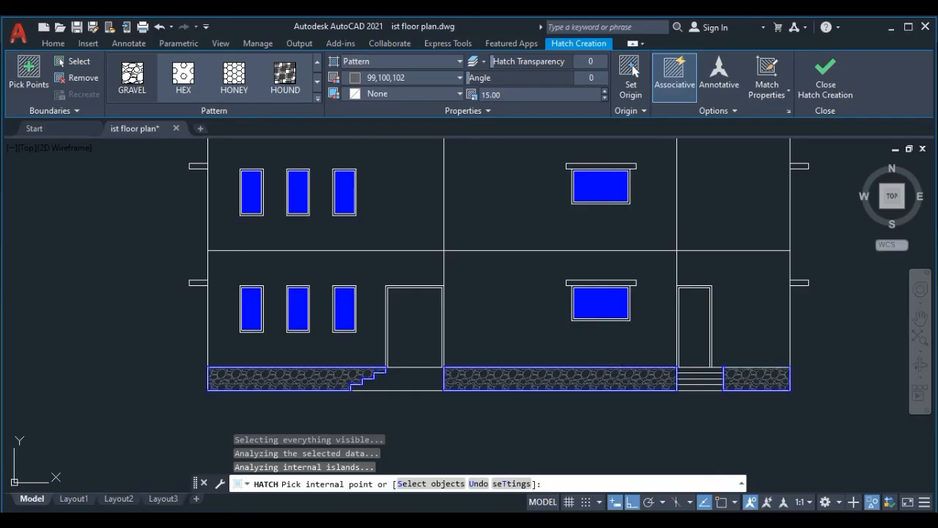
{"action": "key", "text": "Escape"}
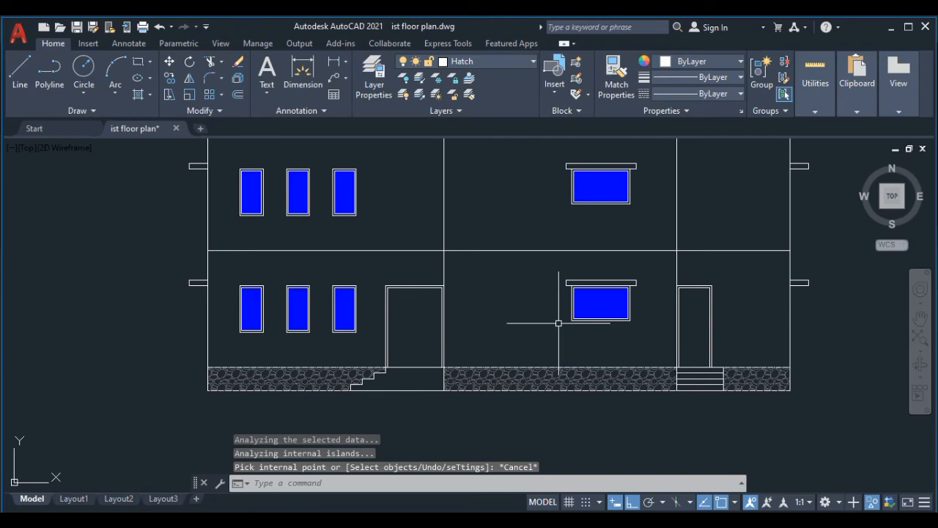
Start a new hatch with the SOLID pattern and set its colour to Red.
{"action": "scroll", "coordinate": [558, 323], "scroll_direction": "down", "scroll_amount": 3}
{"action": "scroll", "coordinate": [543, 325], "scroll_direction": "up", "scroll_amount": 4}
{"action": "scroll", "coordinate": [542, 324], "scroll_direction": "down", "scroll_amount": 2}
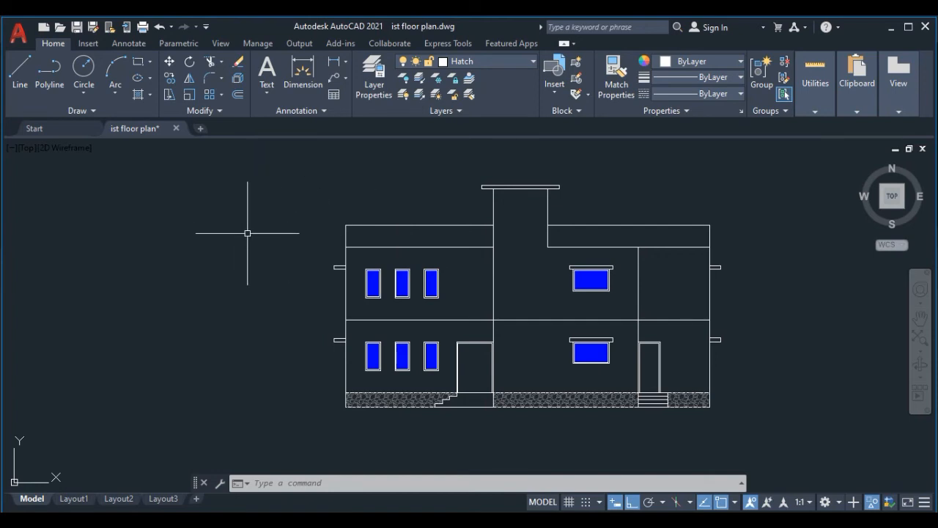
{"action": "left_click", "coordinate": [150, 96]}
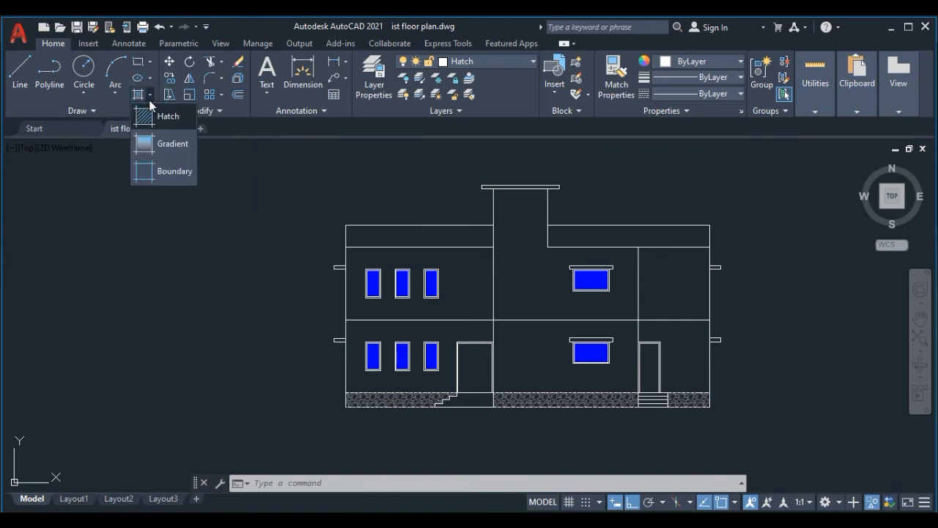
{"action": "left_click", "coordinate": [157, 117]}
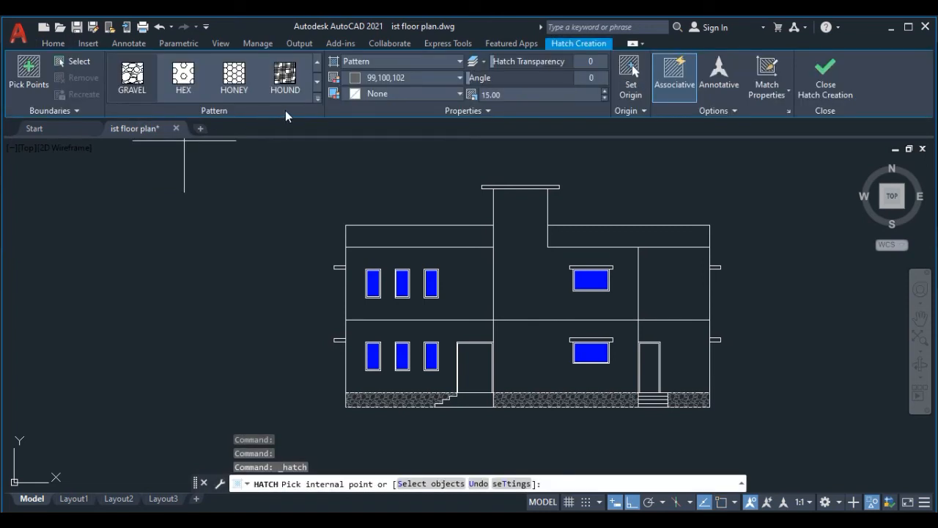
{"action": "left_click", "coordinate": [318, 99]}
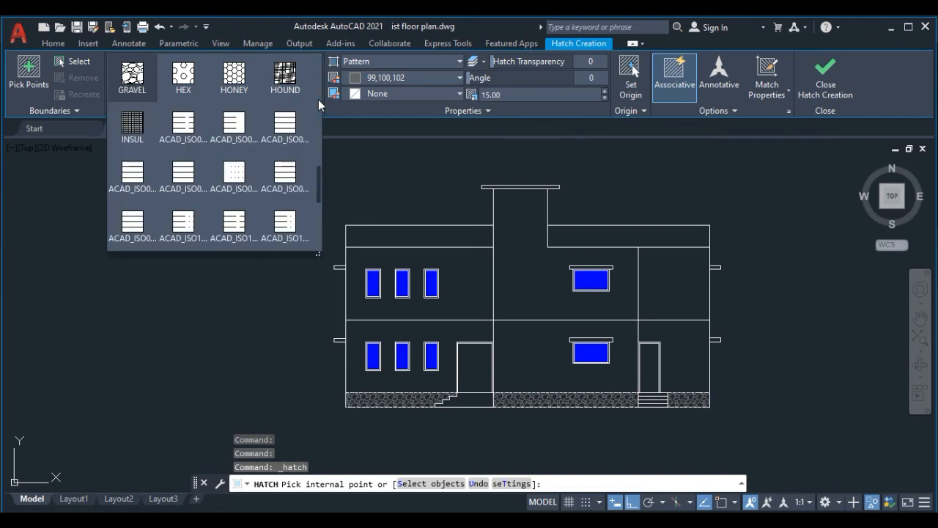
{"action": "left_click_drag", "start_coordinate": [316, 180], "coordinate": [310, 66]}
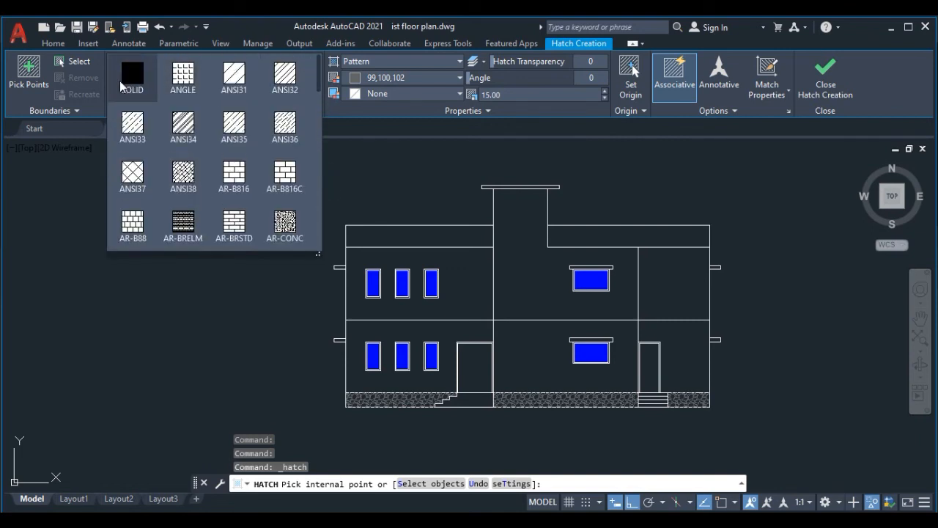
{"action": "left_click", "coordinate": [132, 86]}
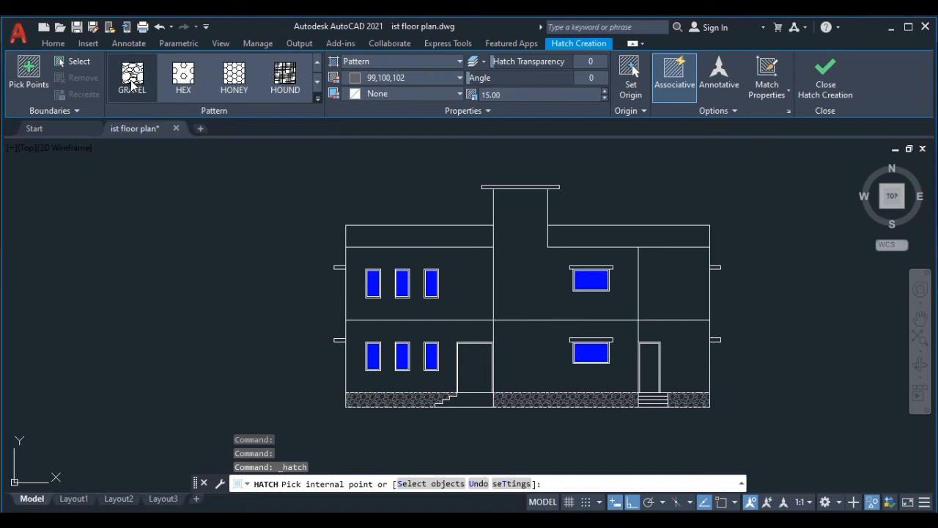
{"action": "left_click", "coordinate": [460, 78]}
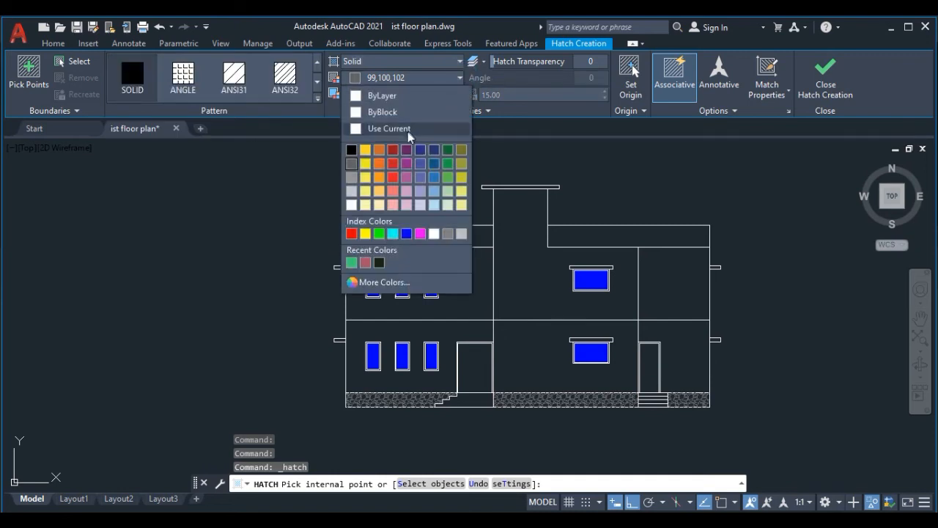
{"action": "left_click", "coordinate": [351, 234]}
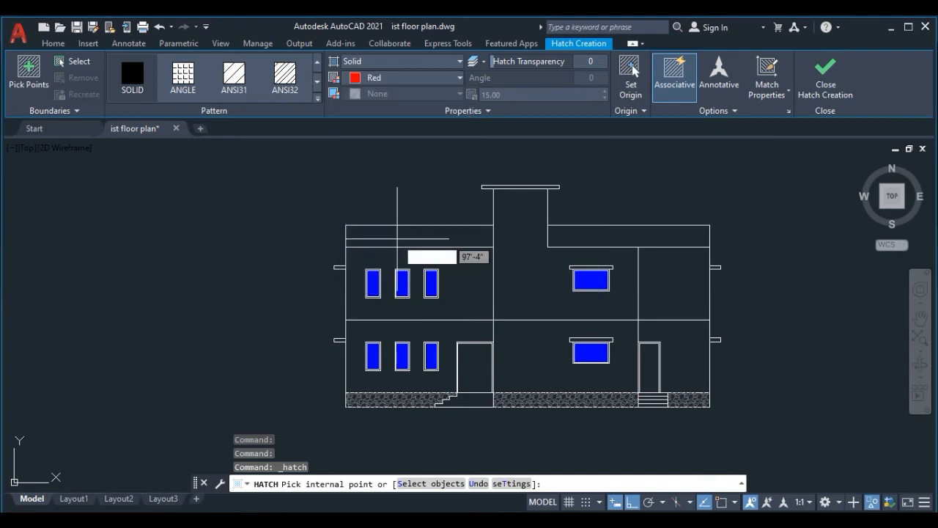
Fill both roof parapet strips and the stepped area below the wider door with solid red, and end the hatch.
{"action": "left_click", "coordinate": [399, 237]}
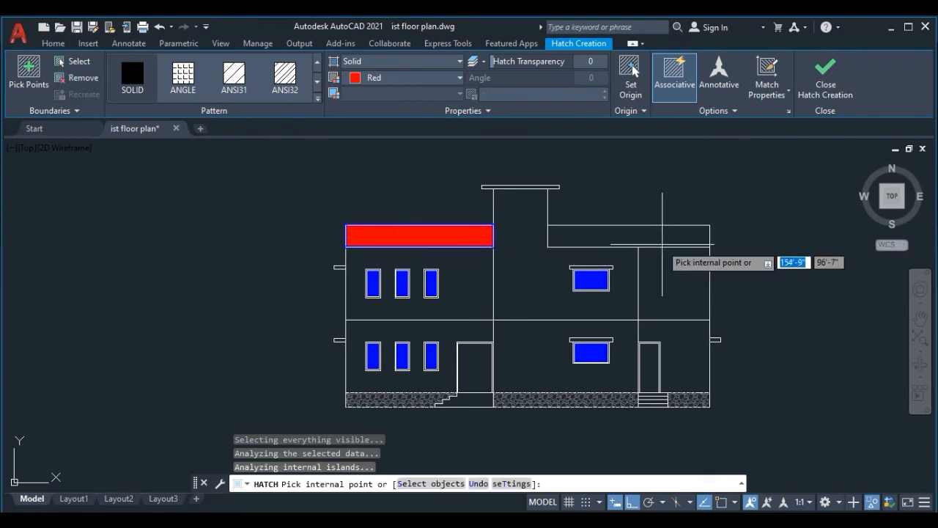
{"action": "left_click", "coordinate": [635, 237]}
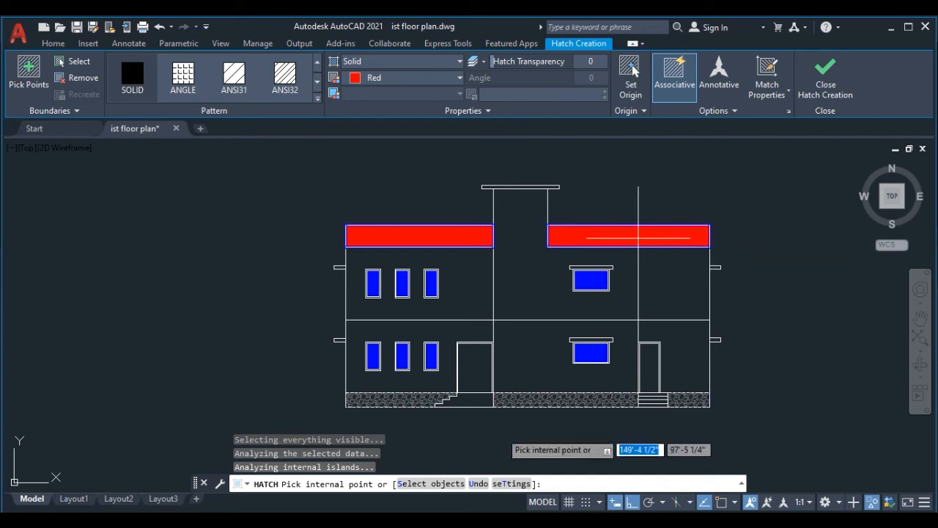
{"action": "scroll", "coordinate": [474, 437], "scroll_direction": "up", "scroll_amount": 2}
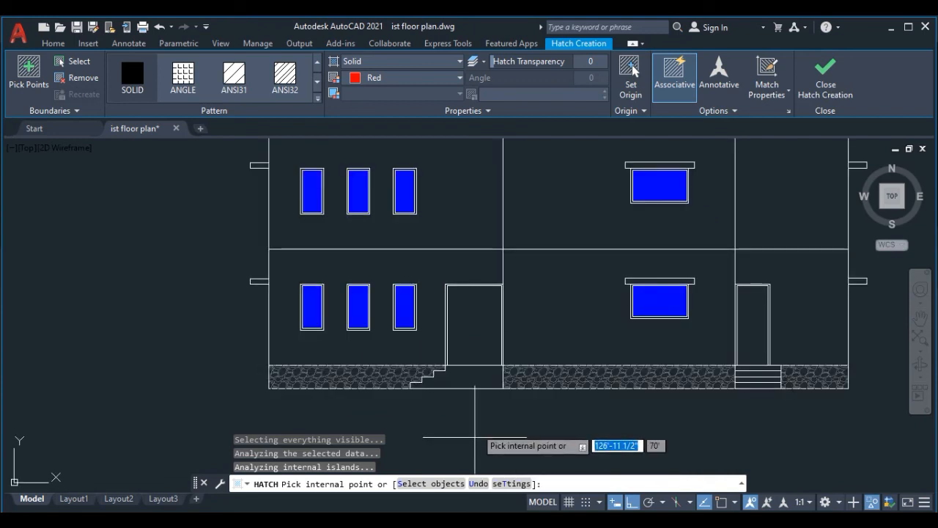
{"action": "left_click", "coordinate": [477, 374]}
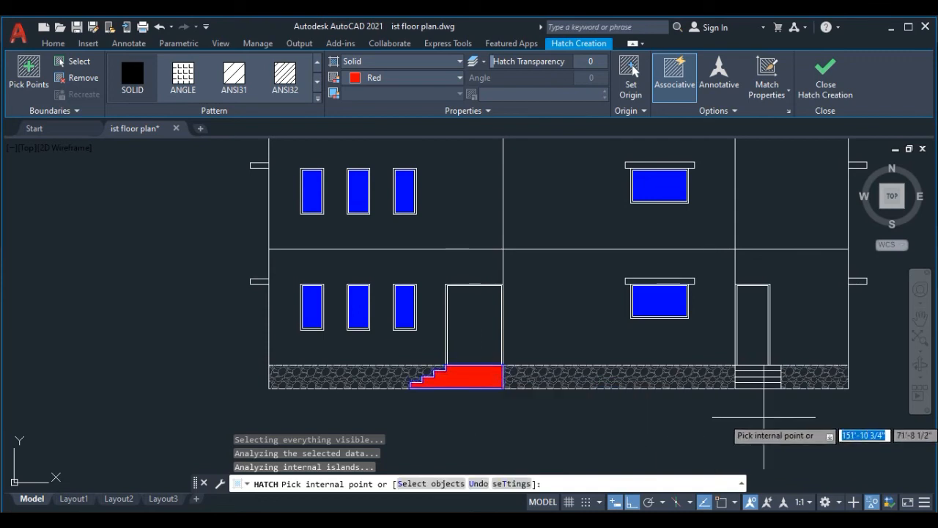
{"action": "key", "text": "Escape"}
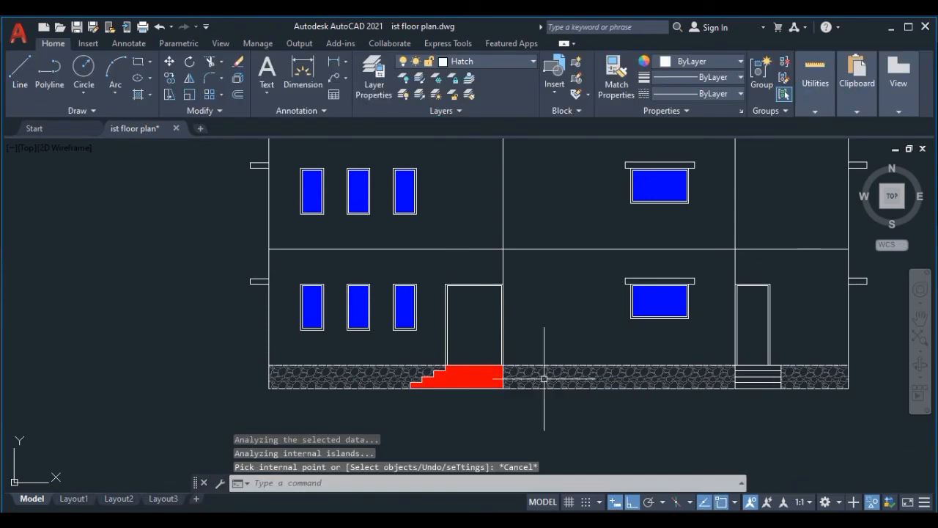
Review the coloured elevation beside the reference elevation and open Layout3 to view it on the sheet.
{"action": "scroll", "coordinate": [543, 378], "scroll_direction": "down", "scroll_amount": 4}
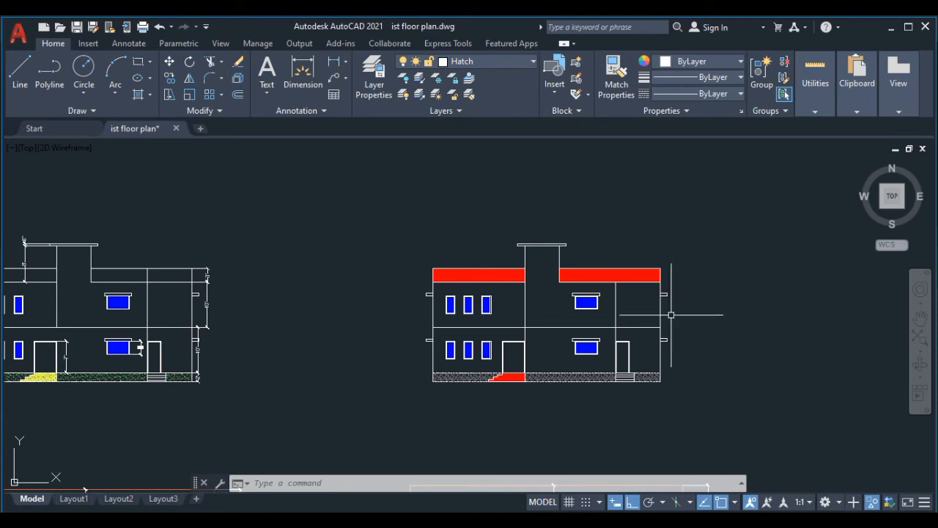
{"action": "scroll", "coordinate": [666, 318], "scroll_direction": "up", "scroll_amount": 2}
{"action": "scroll", "coordinate": [668, 318], "scroll_direction": "down", "scroll_amount": 2}
{"action": "middle_click_drag", "start_coordinate": [670, 318], "coordinate": [686, 320]}
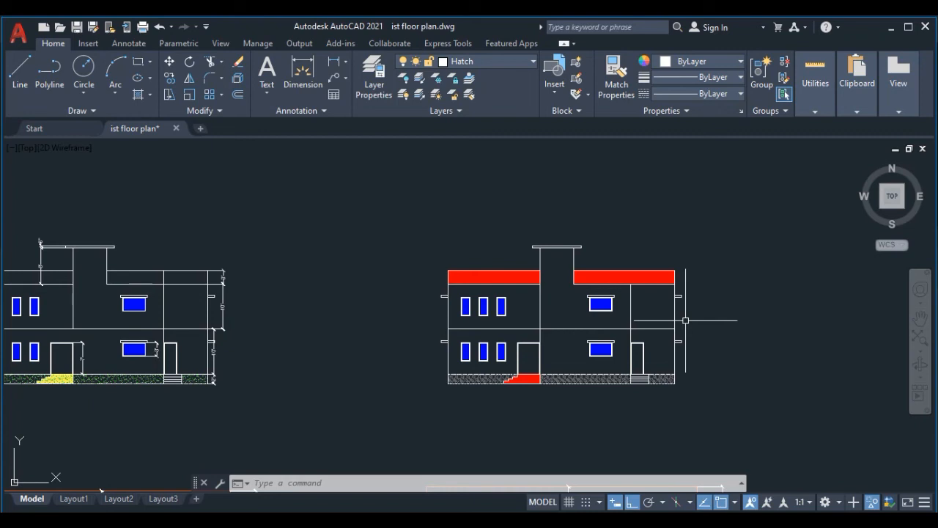
{"action": "scroll", "coordinate": [685, 320], "scroll_direction": "up", "scroll_amount": 2}
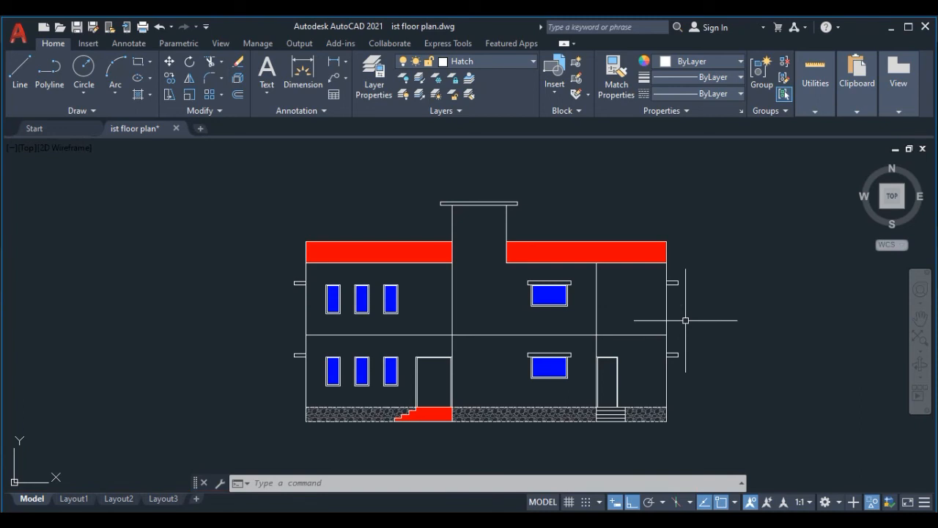
{"action": "middle_click_drag", "start_coordinate": [736, 317], "coordinate": [810, 305]}
{"action": "scroll", "coordinate": [811, 305], "scroll_direction": "down", "scroll_amount": 1}
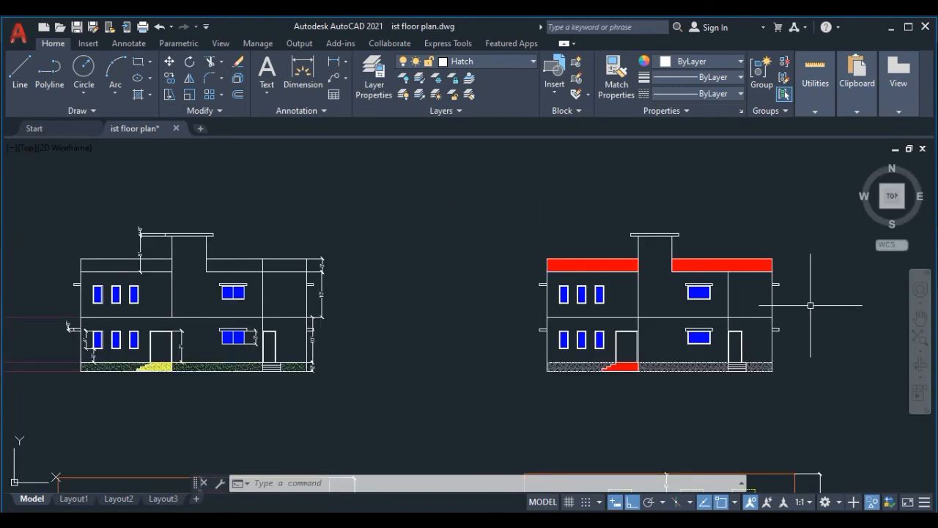
{"action": "left_click", "coordinate": [165, 499]}
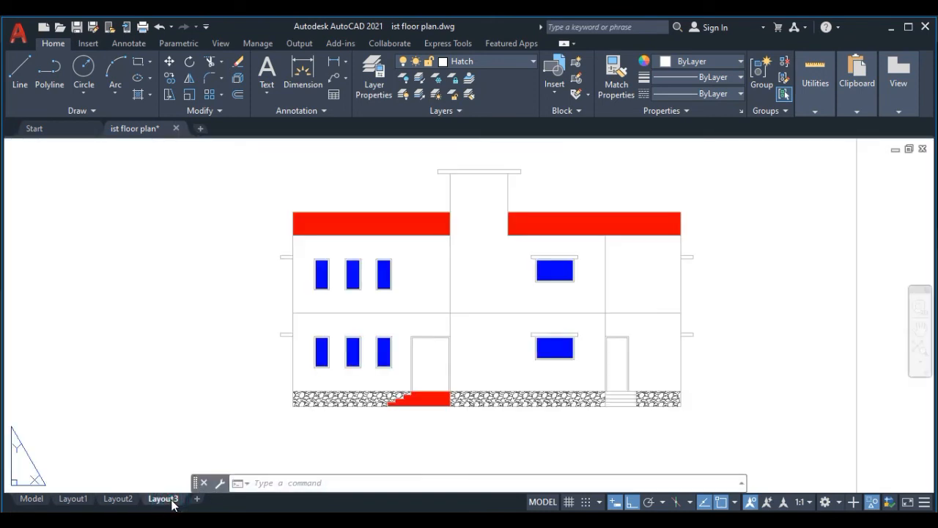
Return to model space and draw a tall rectangle about 4'-2" wide and 24' high inside the central tower of the coloured elevation.
{"action": "left_click", "coordinate": [32, 498]}
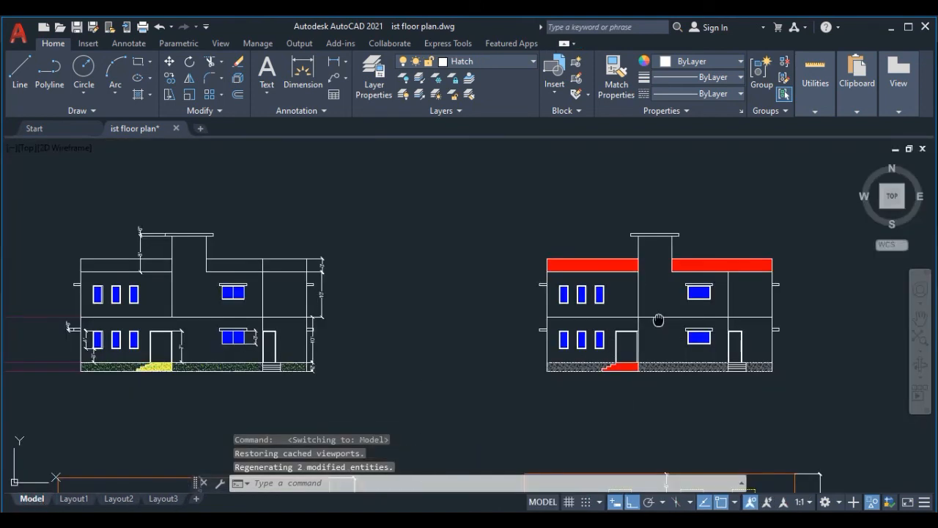
{"action": "middle_click_drag", "start_coordinate": [655, 318], "coordinate": [549, 320]}
{"action": "scroll", "coordinate": [549, 315], "scroll_direction": "up", "scroll_amount": 2}
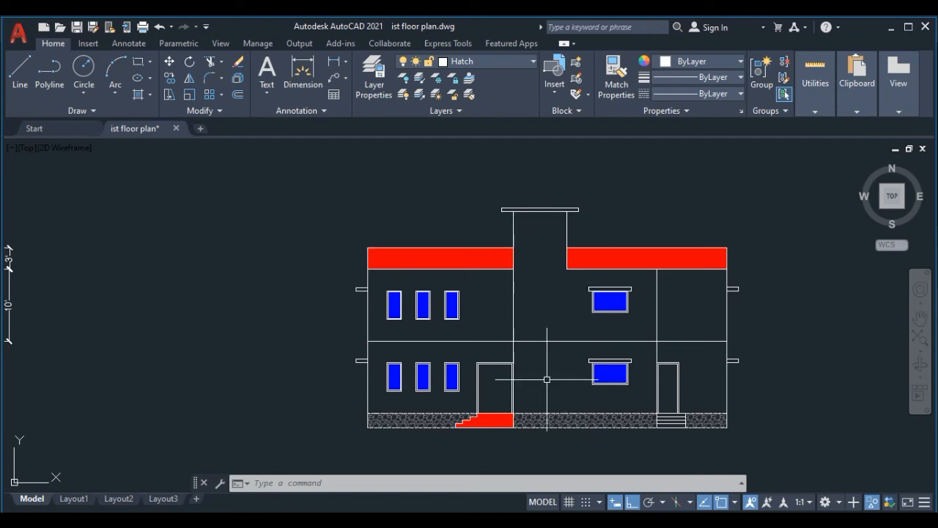
{"action": "left_click", "coordinate": [139, 65]}
{"action": "scroll", "coordinate": [556, 261], "scroll_direction": "up", "scroll_amount": 2}
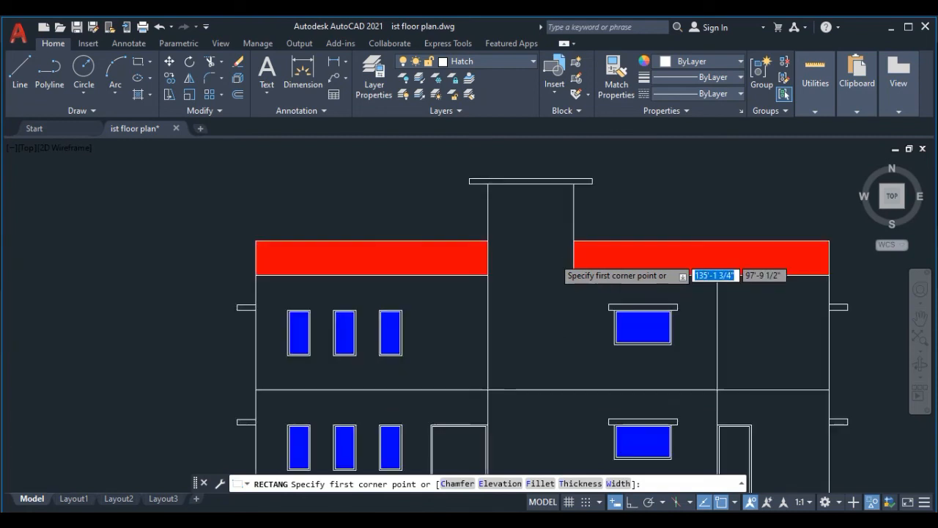
{"action": "scroll", "coordinate": [457, 210], "scroll_direction": "up", "scroll_amount": 2}
{"action": "scroll", "coordinate": [484, 188], "scroll_direction": "down", "scroll_amount": 3}
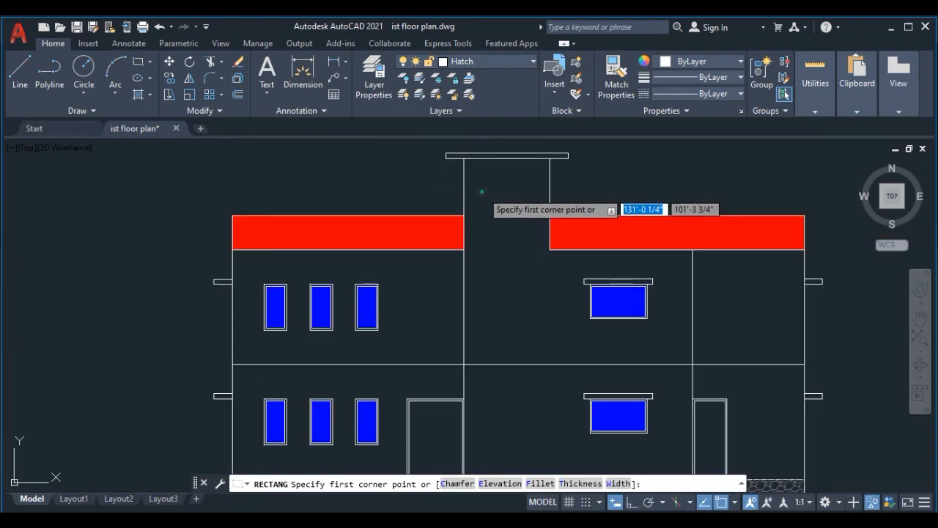
{"action": "left_click", "coordinate": [492, 190]}
{"action": "middle_click_drag", "start_coordinate": [524, 432], "coordinate": [508, 328]}
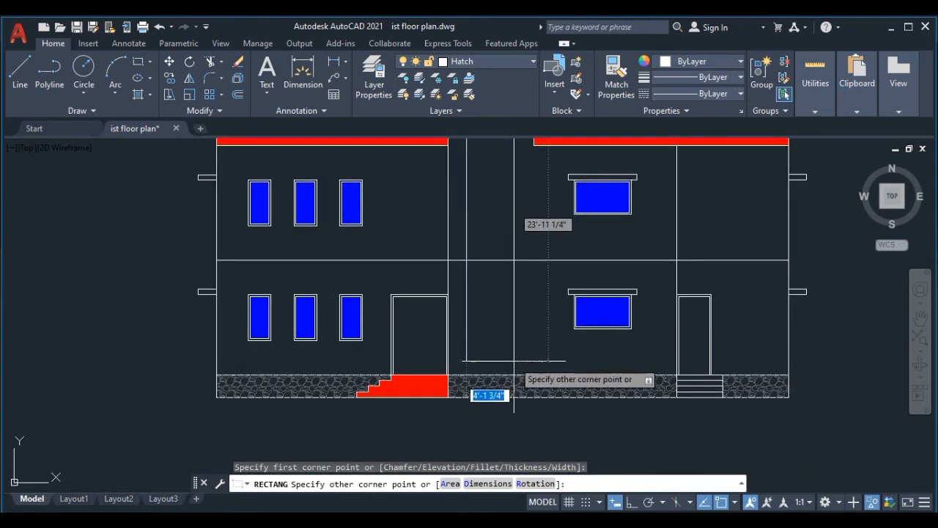
{"action": "left_click", "coordinate": [514, 360]}
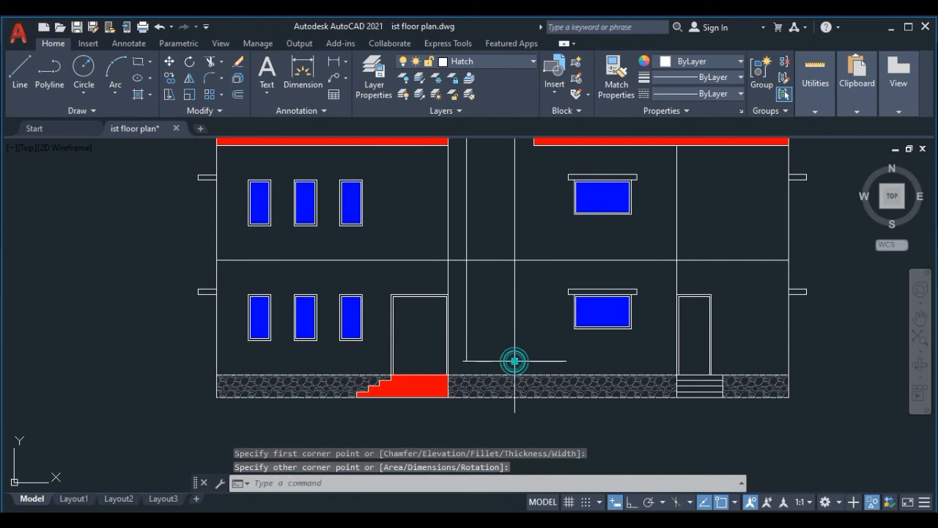
{"action": "scroll", "coordinate": [539, 348], "scroll_direction": "down", "scroll_amount": 2}
{"action": "middle_click_drag", "start_coordinate": [539, 348], "coordinate": [538, 357]}
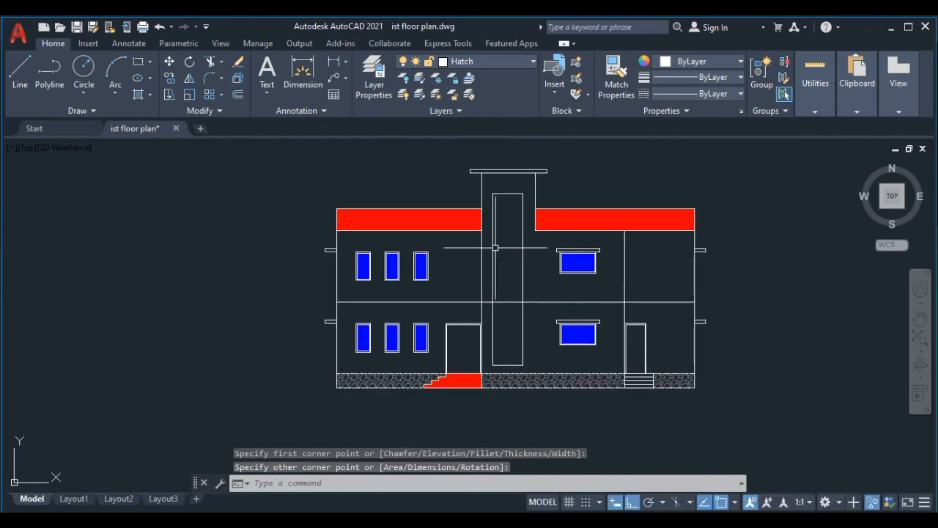
Draw two rectangles from the tall panel's upper-left corner, one covering its upper half and one covering its top quarter, and end the command.
{"action": "left_click", "coordinate": [139, 63]}
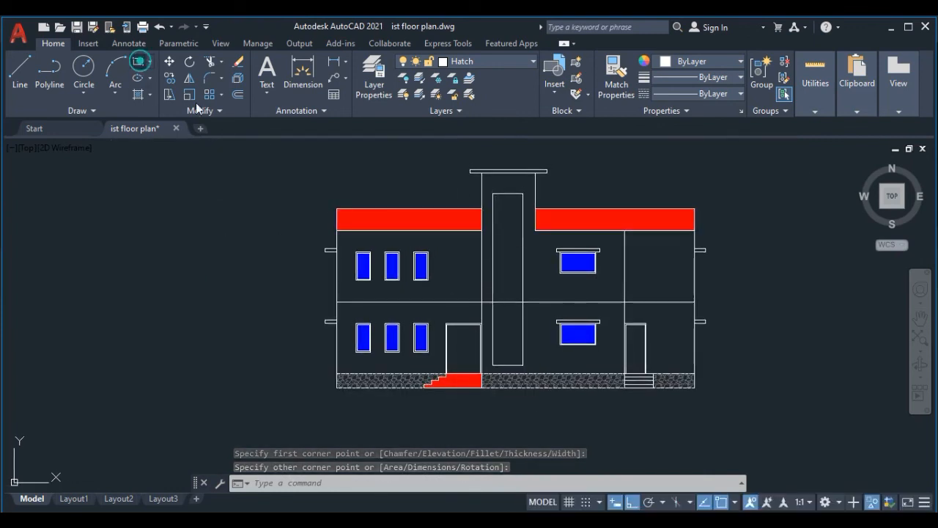
{"action": "scroll", "coordinate": [512, 228], "scroll_direction": "up", "scroll_amount": 2}
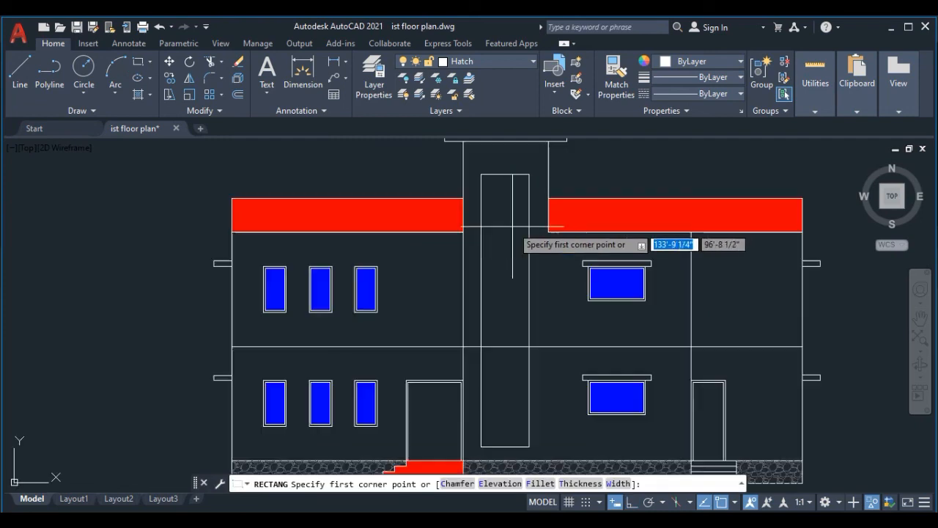
{"action": "left_click", "coordinate": [481, 174]}
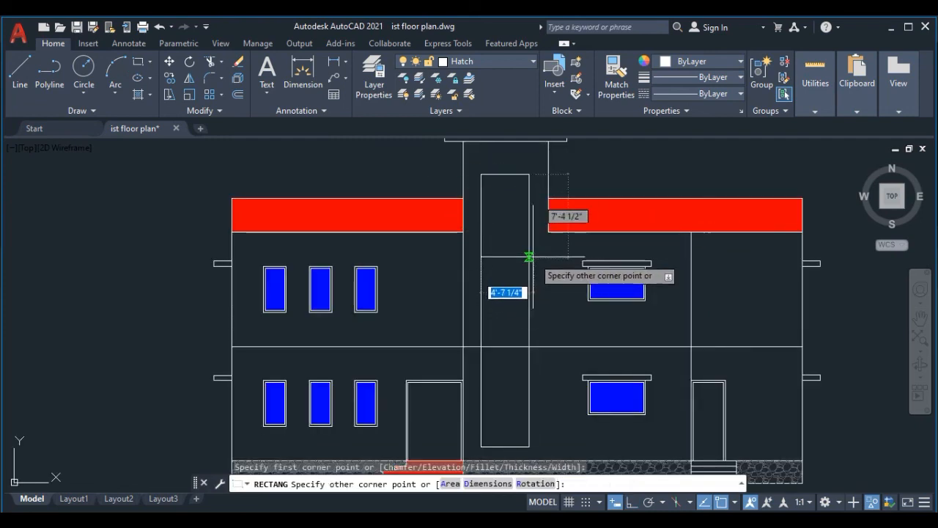
{"action": "left_click", "coordinate": [528, 310]}
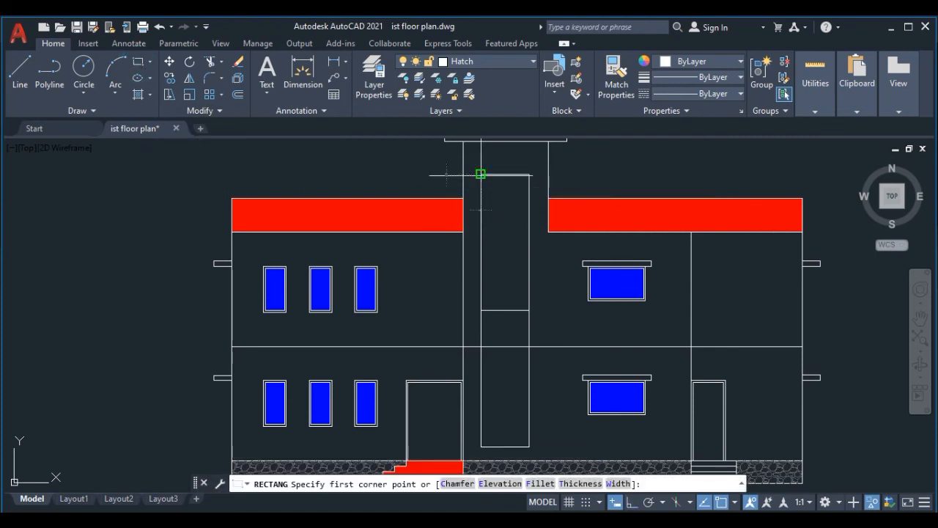
{"action": "left_click", "coordinate": [480, 173]}
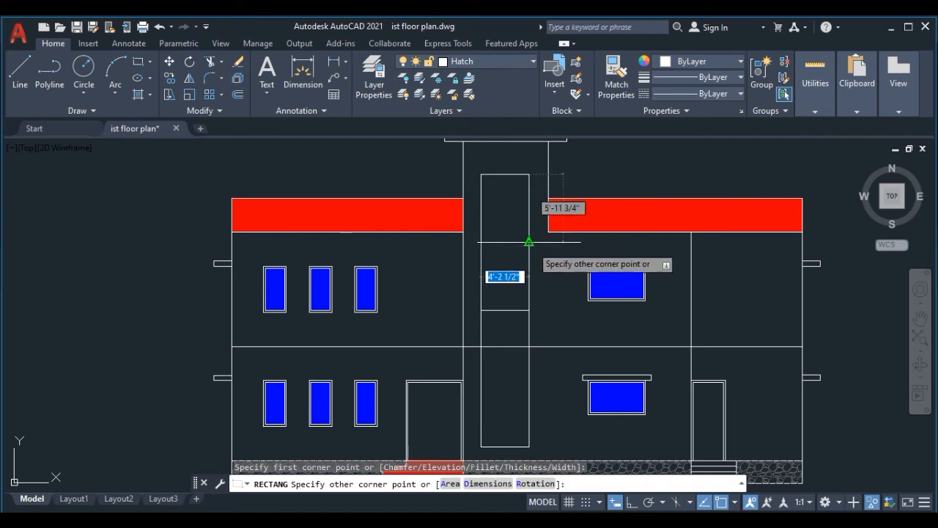
{"action": "left_click", "coordinate": [529, 241]}
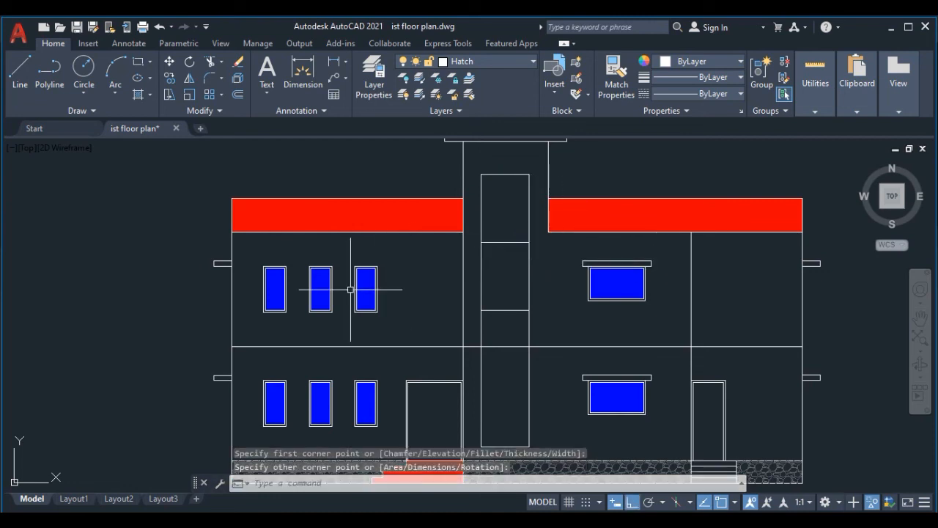
{"action": "key", "text": "Escape"}
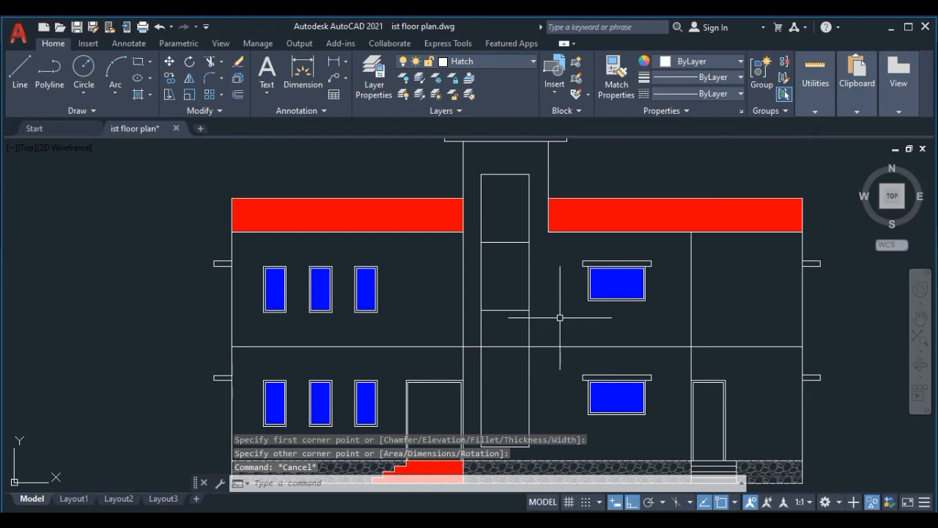
Offset the top-quarter rectangle of the tower panel 1" inward to form a window frame.
{"action": "scroll", "coordinate": [489, 209], "scroll_direction": "up", "scroll_amount": 2}
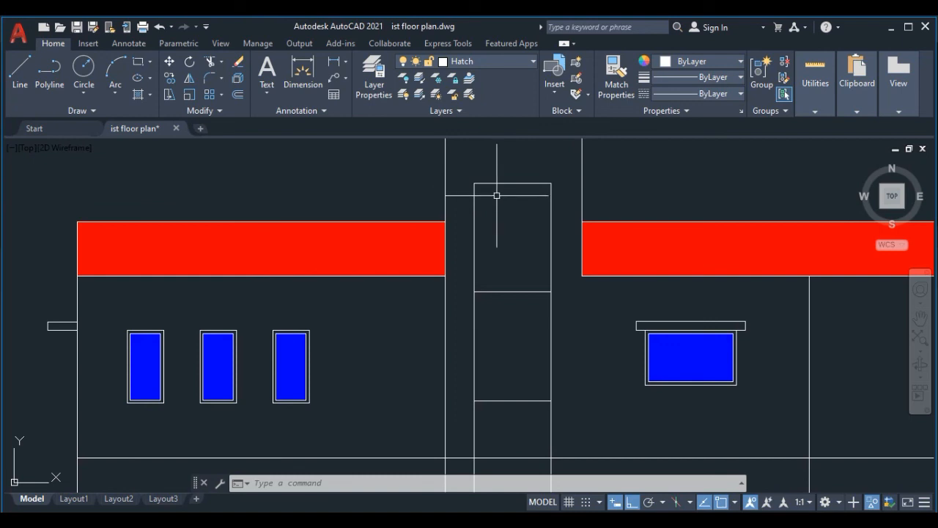
{"action": "type", "text": "o"}
{"action": "type", "text": "o"}
{"action": "key", "text": "Return"}
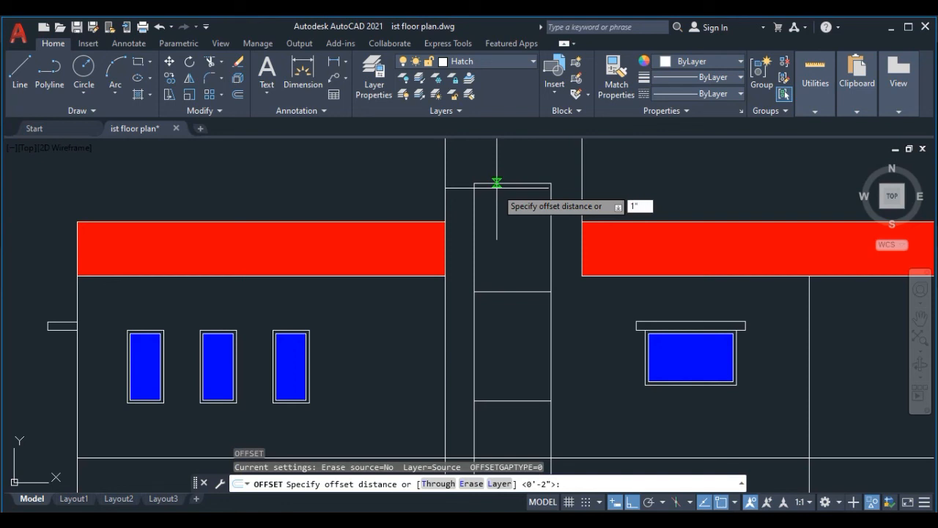
{"action": "key", "text": "Return"}
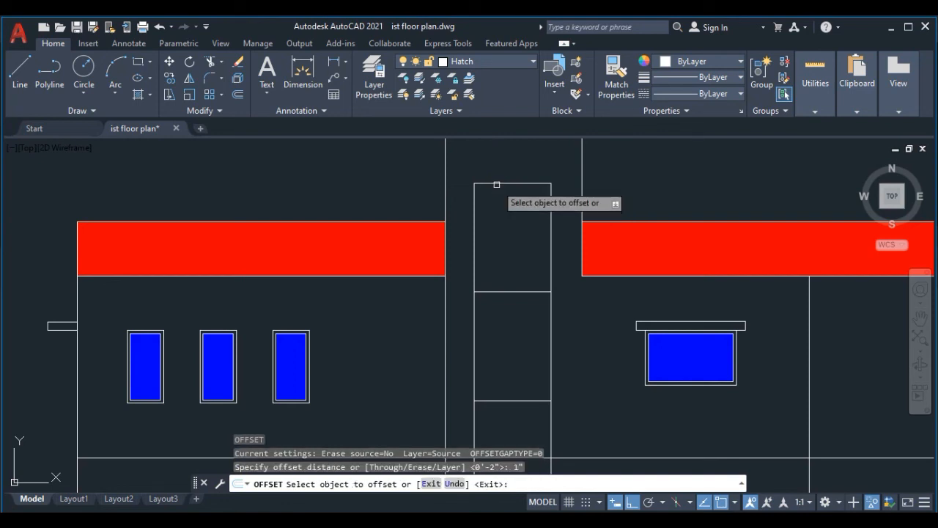
{"action": "left_click", "coordinate": [496, 184]}
{"action": "left_click", "coordinate": [511, 228]}
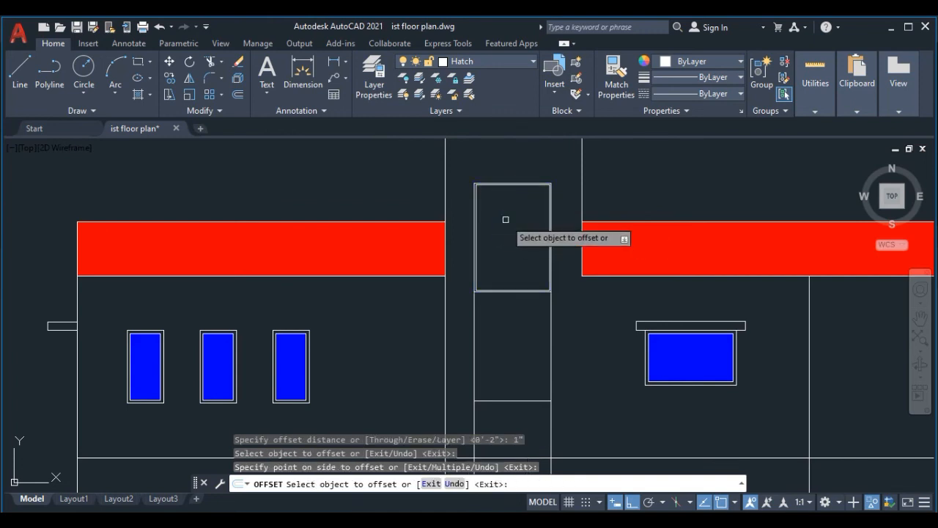
{"action": "key", "text": "Escape"}
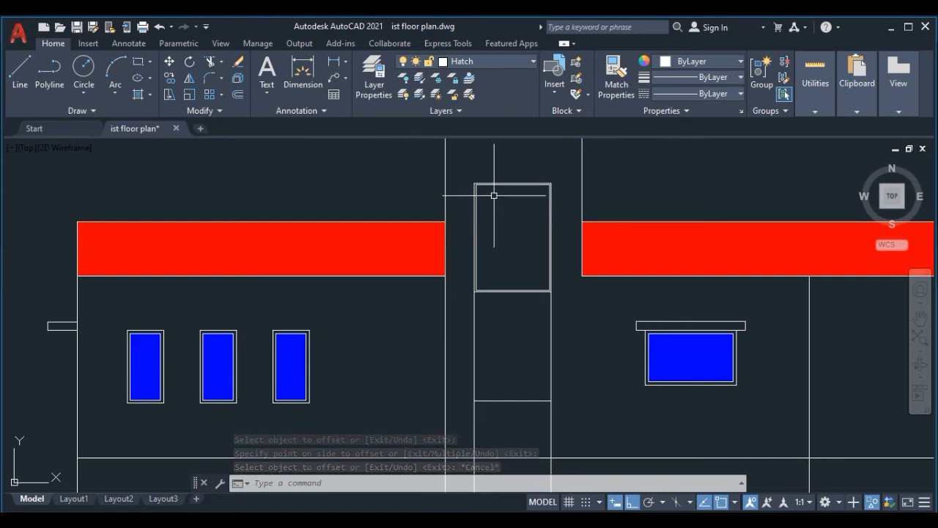
Copy the outer and inner top frame rectangles from their upper-right corner to directly beneath, filling the second quarter of the tower panel.
{"action": "scroll", "coordinate": [494, 195], "scroll_direction": "up", "scroll_amount": 4}
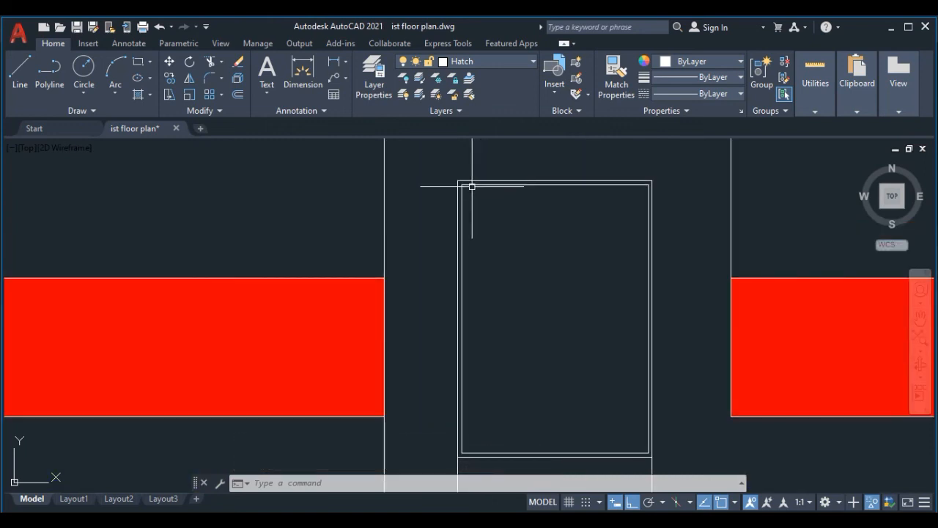
{"action": "left_click", "coordinate": [472, 185]}
{"action": "scroll", "coordinate": [471, 185], "scroll_direction": "up", "scroll_amount": 2}
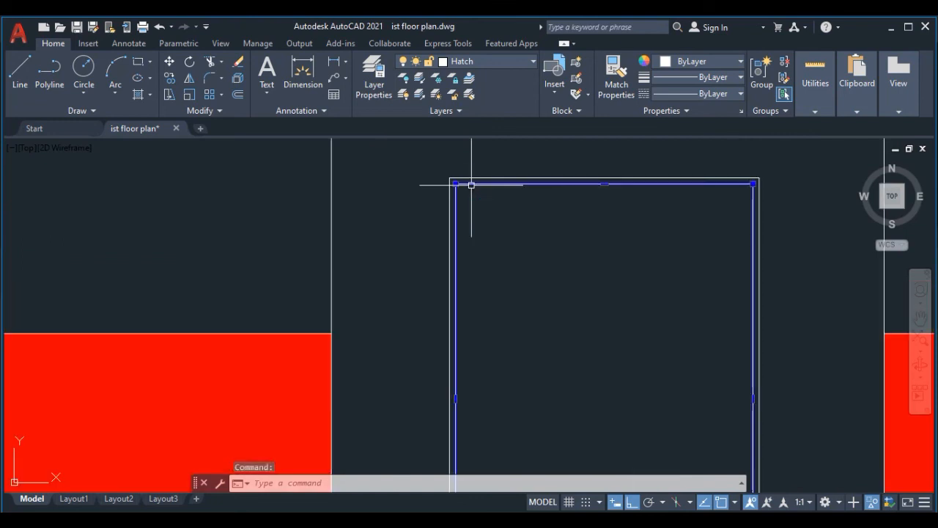
{"action": "scroll", "coordinate": [469, 183], "scroll_direction": "down", "scroll_amount": 2}
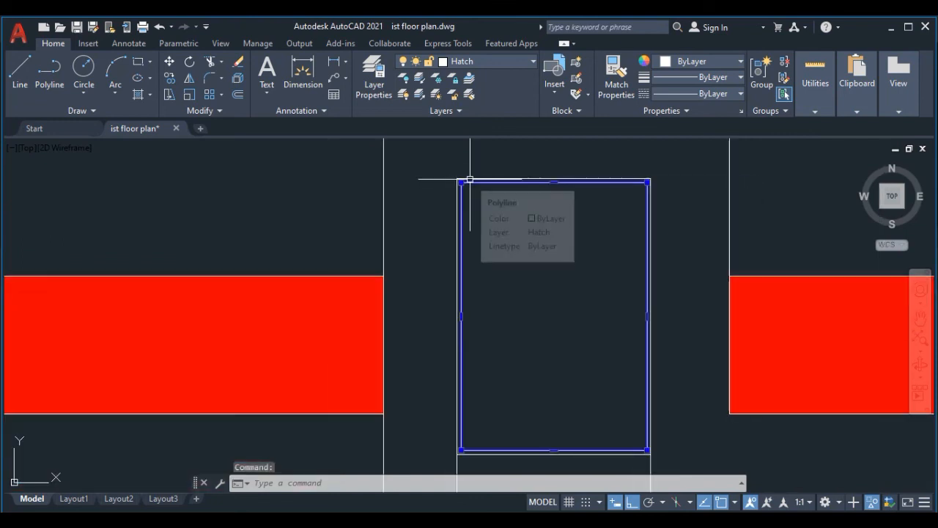
{"action": "scroll", "coordinate": [469, 181], "scroll_direction": "down", "scroll_amount": 2}
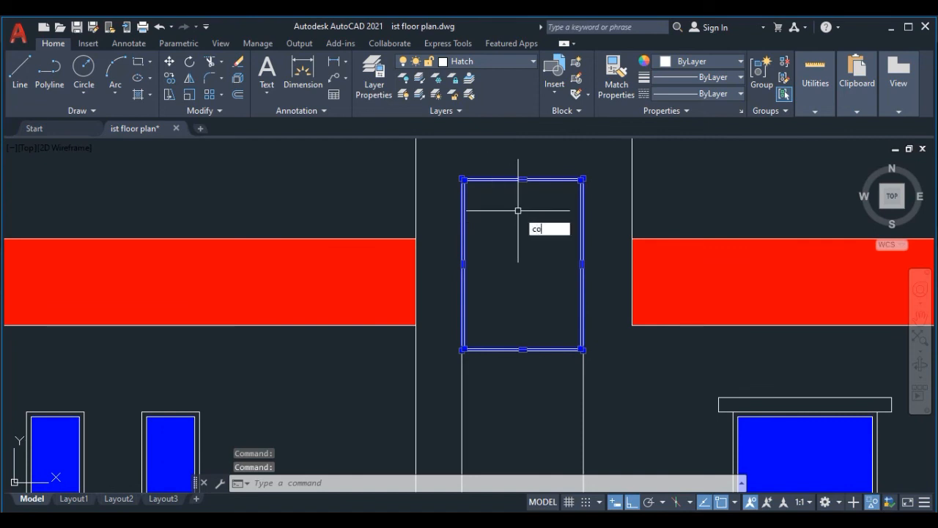
{"action": "key", "text": "Return"}
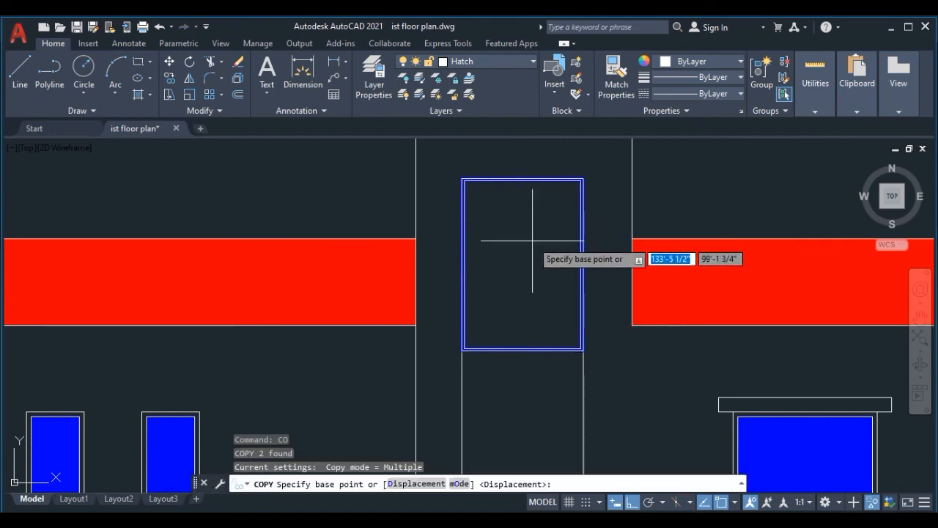
{"action": "scroll", "coordinate": [580, 179], "scroll_direction": "up", "scroll_amount": 6}
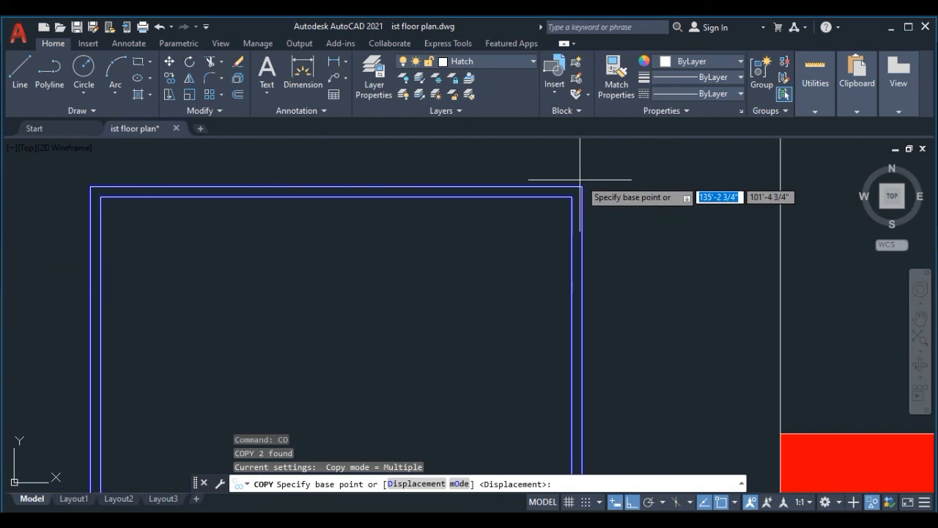
{"action": "left_click", "coordinate": [581, 187]}
{"action": "scroll", "coordinate": [581, 187], "scroll_direction": "down", "scroll_amount": 6}
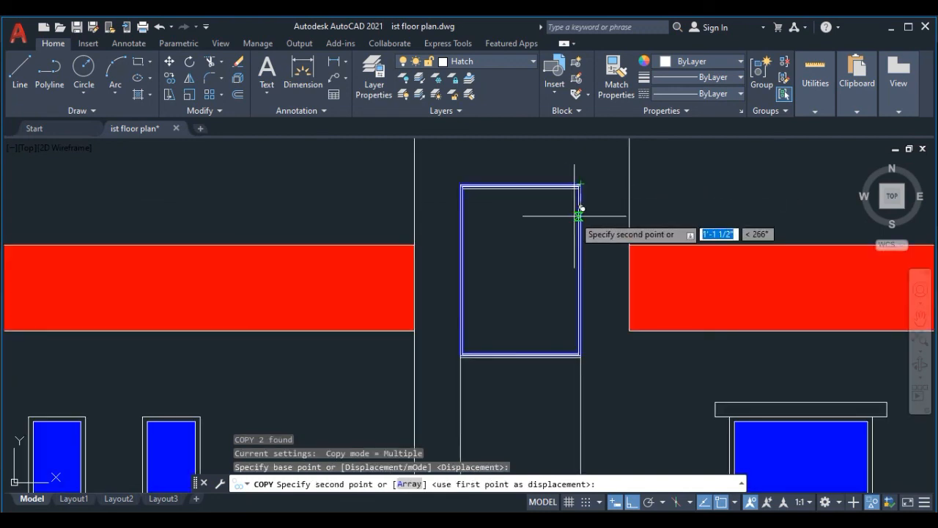
{"action": "scroll", "coordinate": [581, 363], "scroll_direction": "up", "scroll_amount": 2}
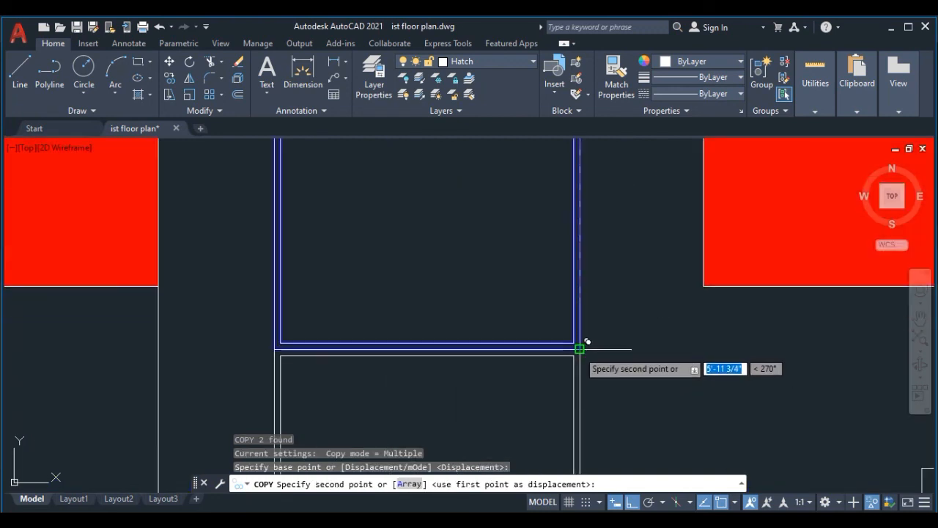
{"action": "left_click", "coordinate": [581, 348]}
Place two more copies of the frame in the third and lowest quarters of the tower panel and end the copy.
{"action": "scroll", "coordinate": [581, 349], "scroll_direction": "down", "scroll_amount": 4}
{"action": "middle_click_drag", "start_coordinate": [578, 374], "coordinate": [552, 224]}
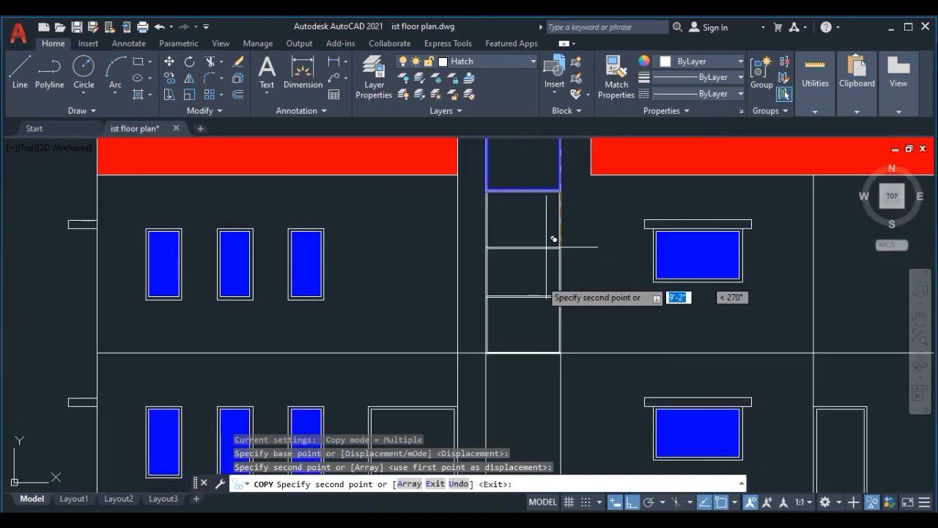
{"action": "scroll", "coordinate": [546, 312], "scroll_direction": "up", "scroll_amount": 2}
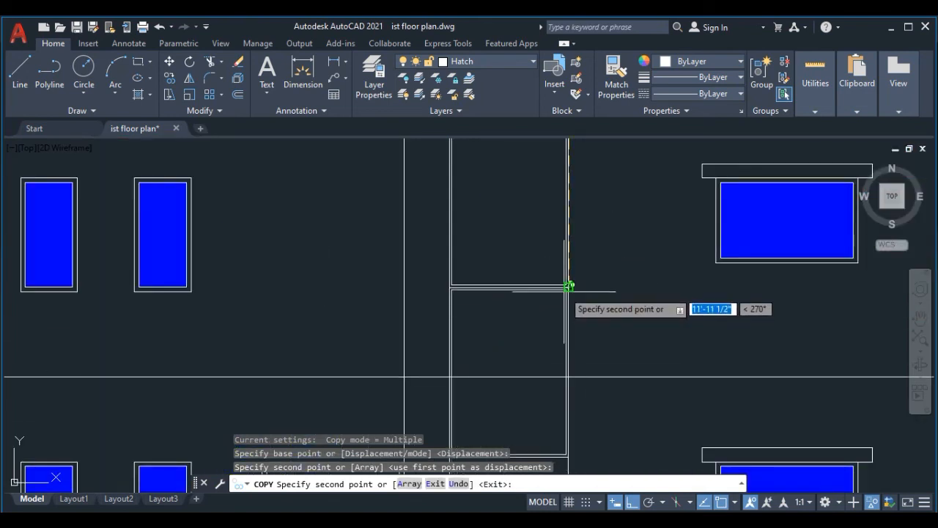
{"action": "left_click", "coordinate": [567, 286]}
{"action": "scroll", "coordinate": [572, 283], "scroll_direction": "down", "scroll_amount": 4}
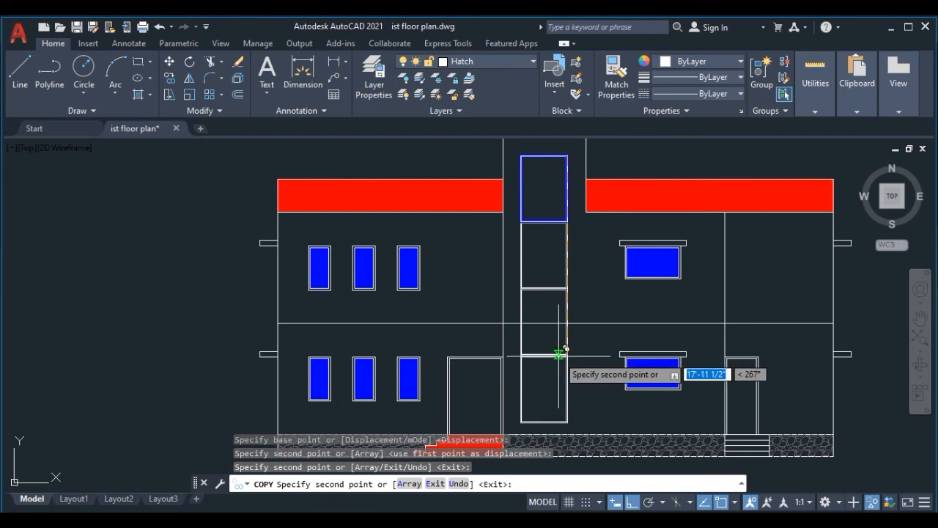
{"action": "scroll", "coordinate": [561, 354], "scroll_direction": "up", "scroll_amount": 5}
{"action": "left_click", "coordinate": [589, 350]}
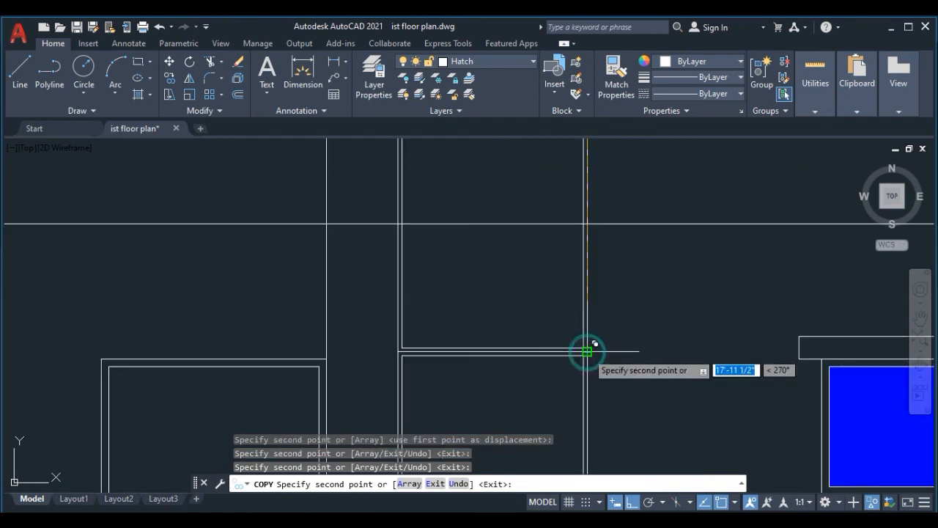
{"action": "scroll", "coordinate": [592, 348], "scroll_direction": "down", "scroll_amount": 4}
{"action": "key", "text": "Escape"}
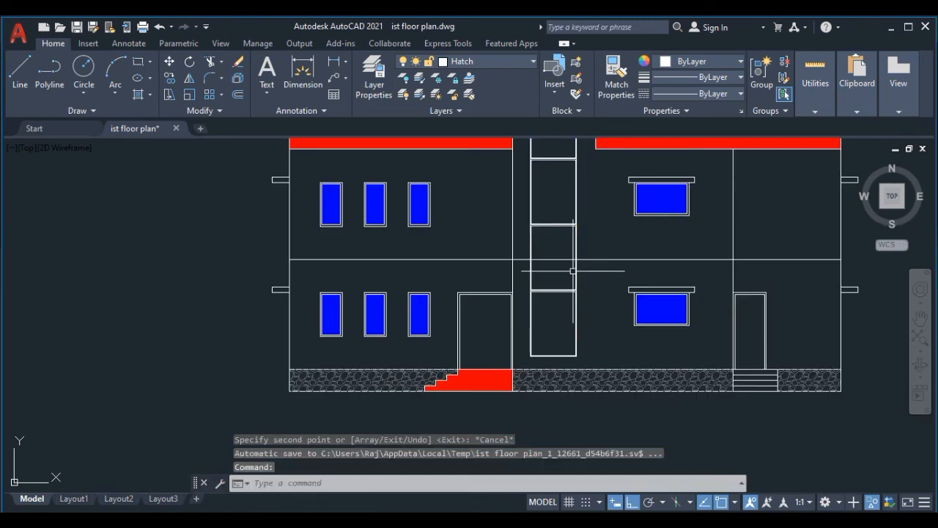
{"action": "scroll", "coordinate": [592, 280], "scroll_direction": "down", "scroll_amount": 2}
{"action": "middle_click_drag", "start_coordinate": [592, 279], "coordinate": [555, 305]}
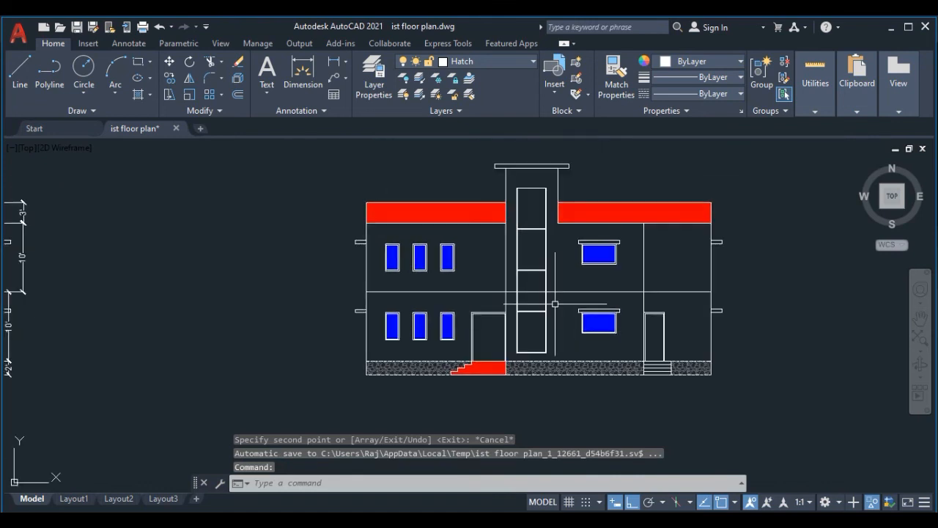
Fill the four framed glass panels of the central tower with a blue GR_LINEAR gradient and end the command.
{"action": "left_click", "coordinate": [149, 97]}
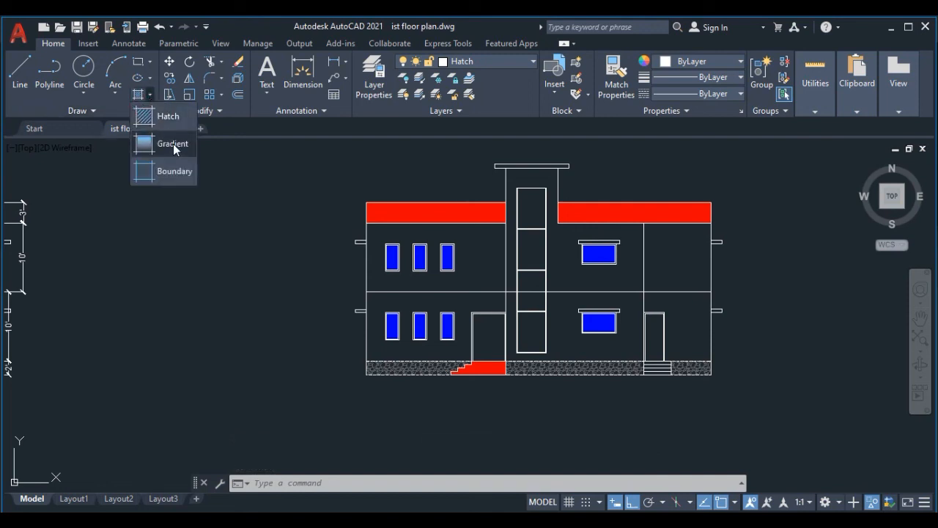
{"action": "left_click", "coordinate": [173, 143]}
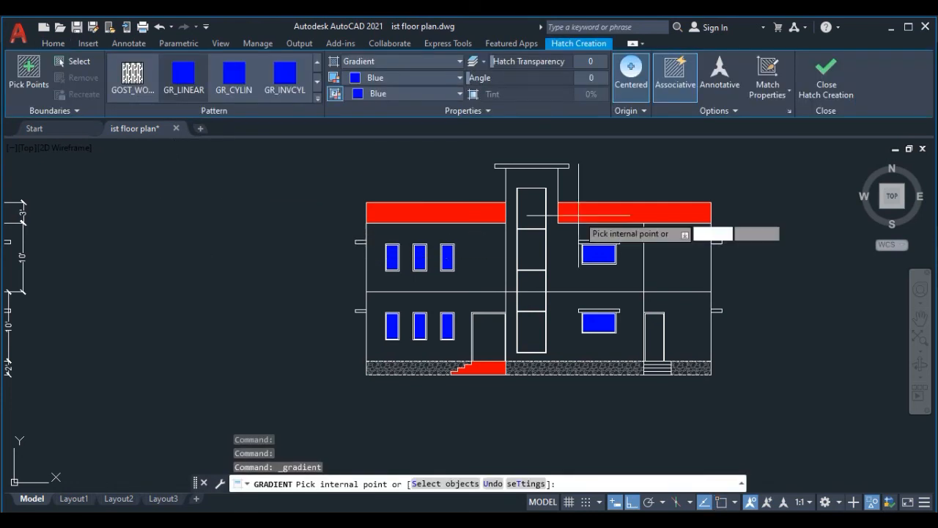
{"action": "scroll", "coordinate": [579, 216], "scroll_direction": "up", "scroll_amount": 2}
{"action": "left_click", "coordinate": [506, 213]}
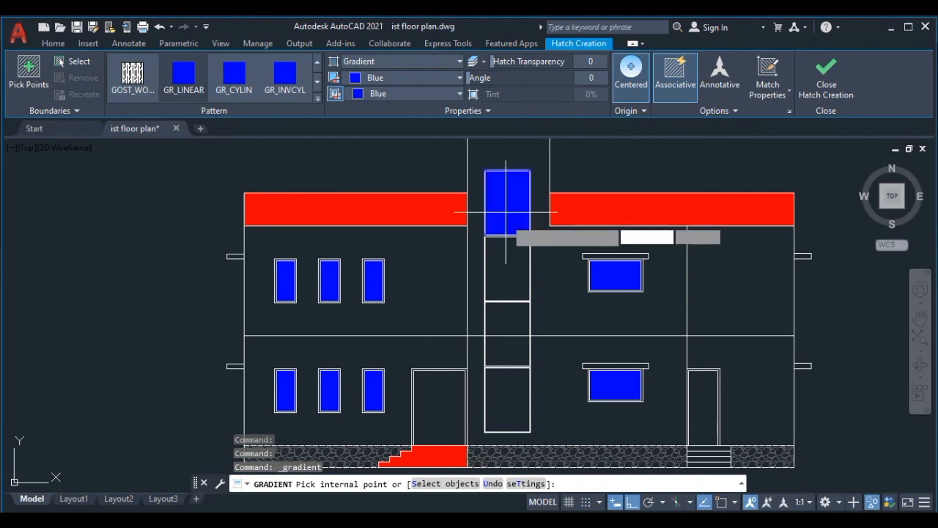
{"action": "left_click", "coordinate": [509, 277]}
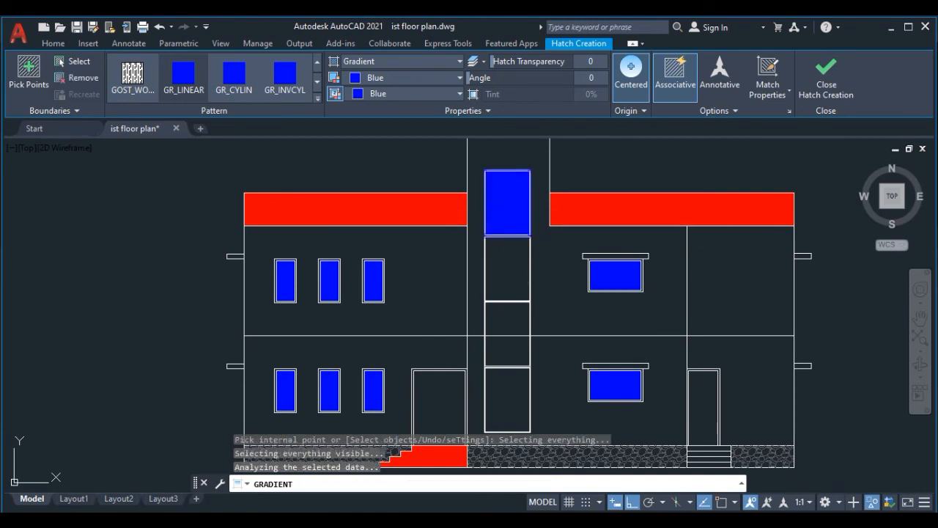
{"action": "left_click", "coordinate": [510, 321]}
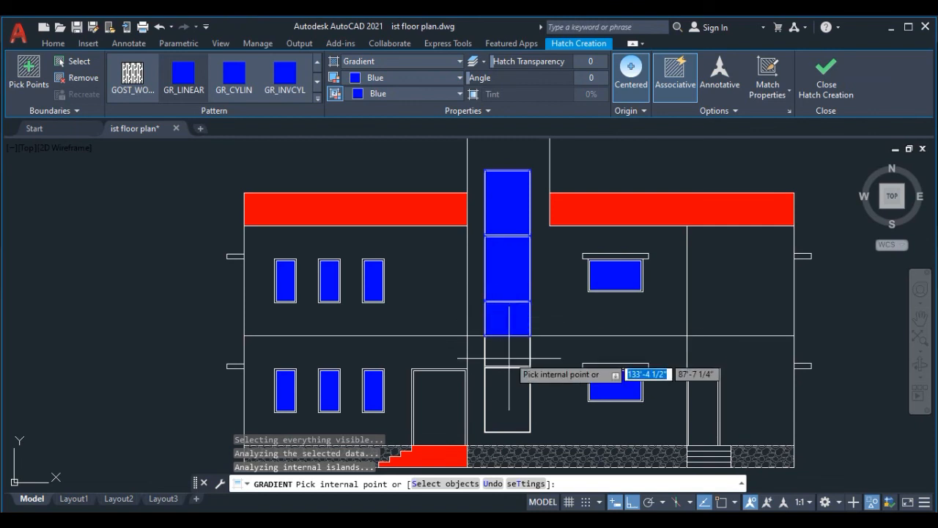
{"action": "left_click", "coordinate": [506, 355]}
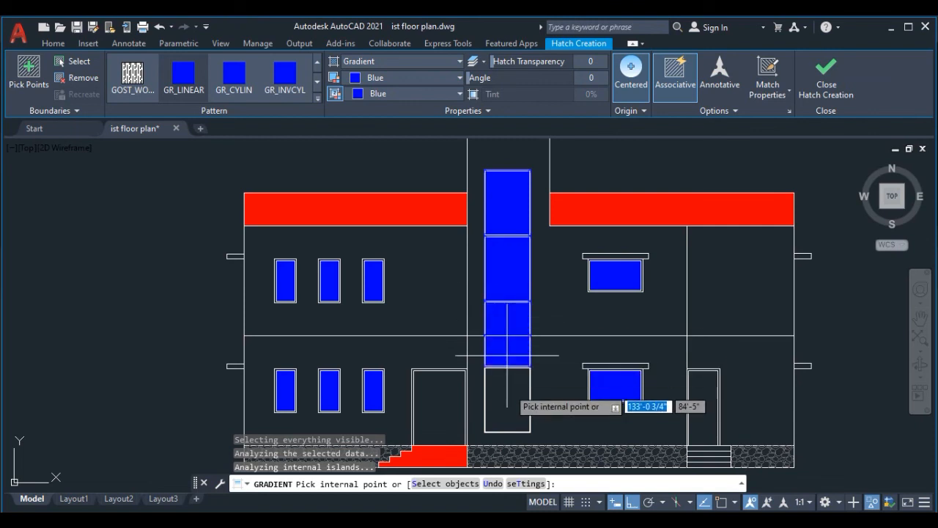
{"action": "left_click", "coordinate": [508, 396]}
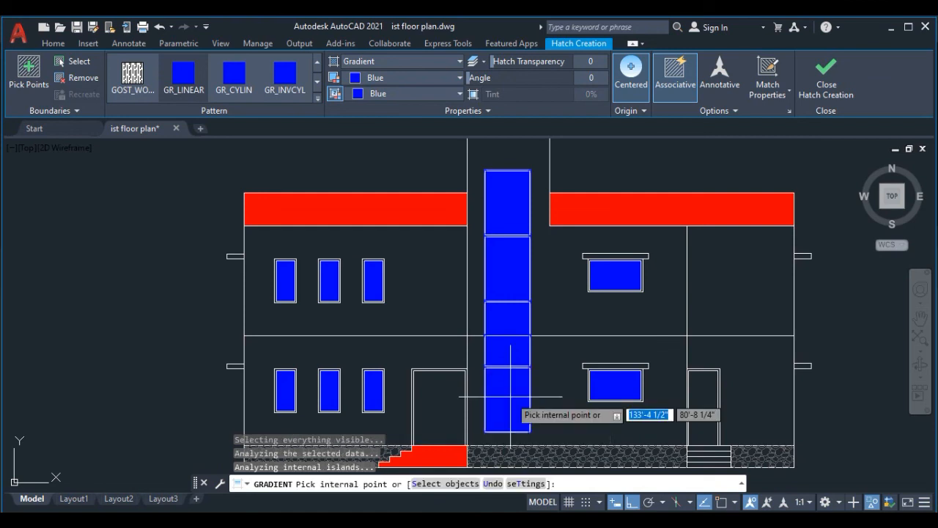
{"action": "key", "text": "Escape"}
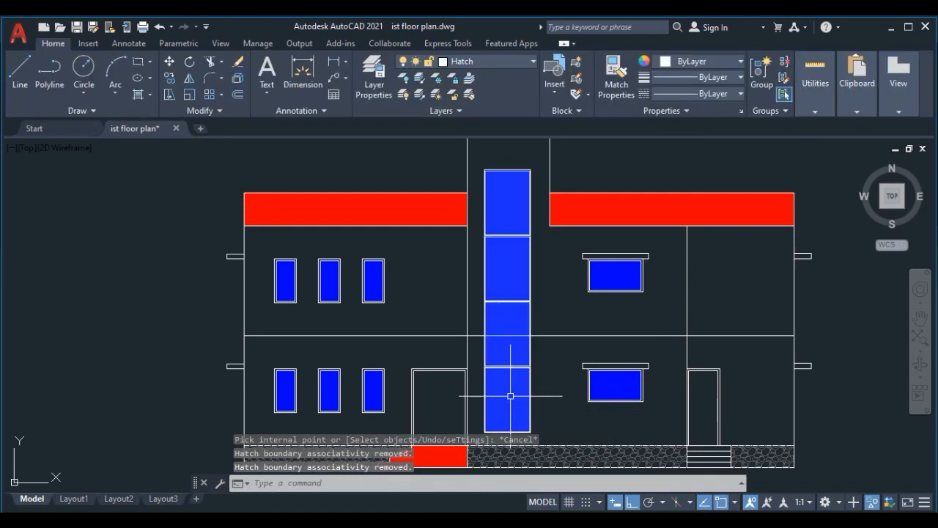
{"action": "scroll", "coordinate": [139, 251], "scroll_direction": "down", "scroll_amount": 2}
{"action": "middle_click_drag", "start_coordinate": [142, 252], "coordinate": [224, 266]}
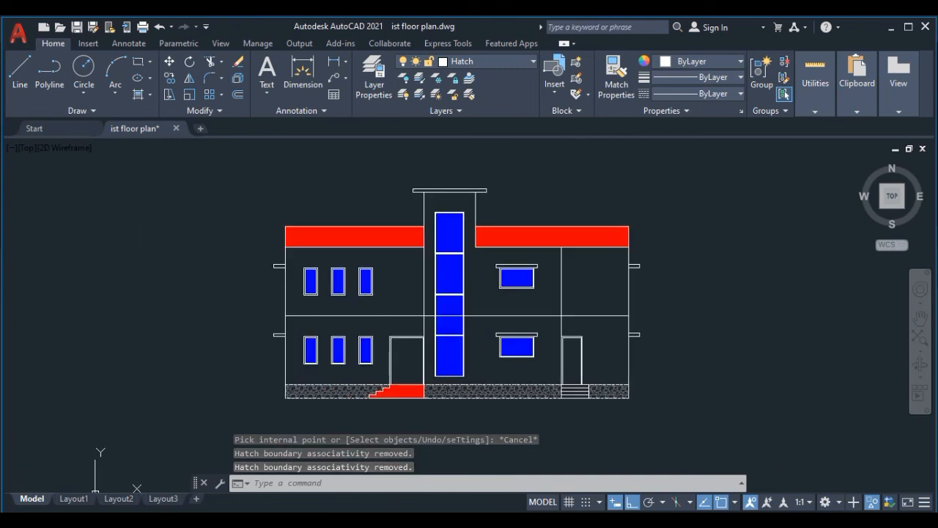
Add a new layout, check the coloured front elevation on its sheet, and return to model space.
{"action": "left_click", "coordinate": [197, 499]}
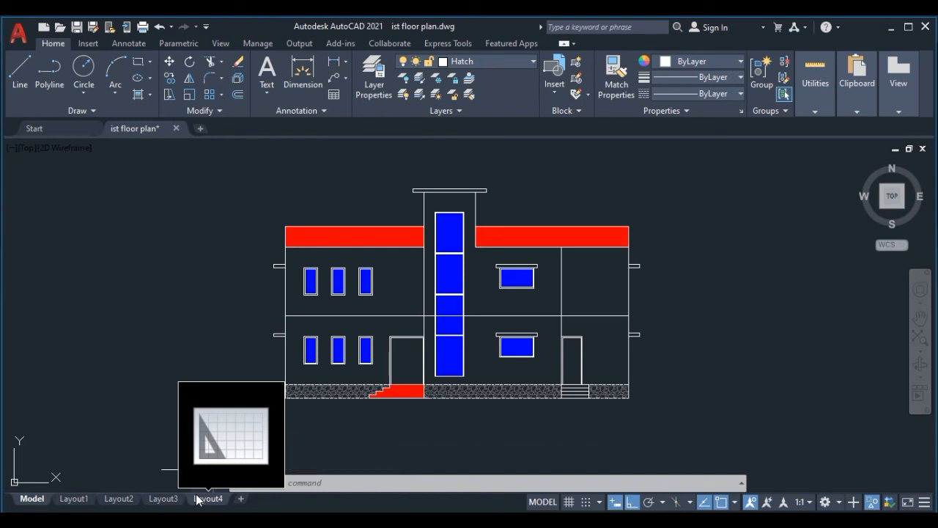
{"action": "left_click", "coordinate": [199, 499]}
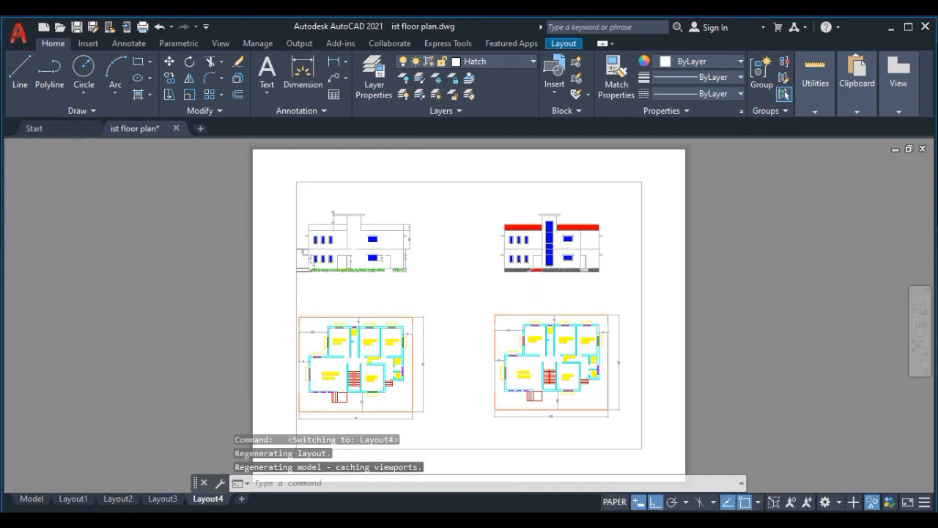
{"action": "scroll", "coordinate": [558, 230], "scroll_direction": "up", "scroll_amount": 6}
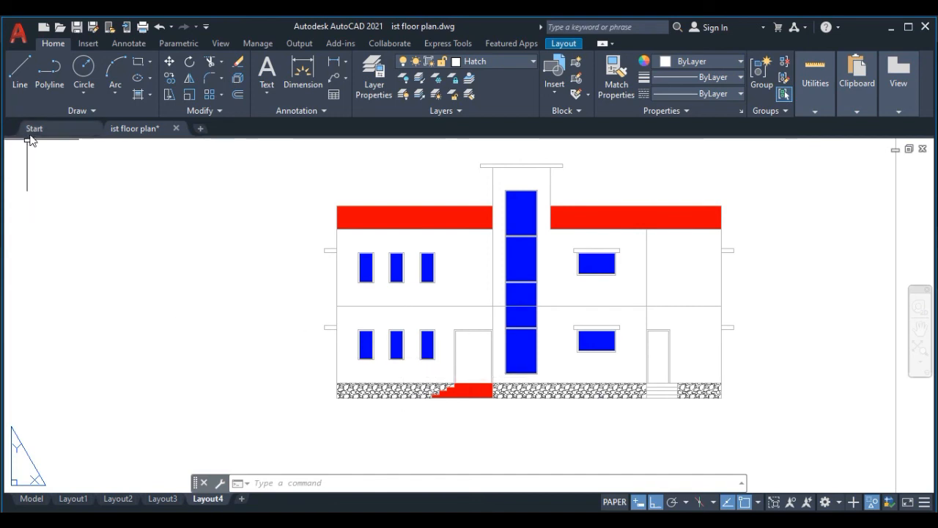
{"action": "left_click", "coordinate": [30, 499]}
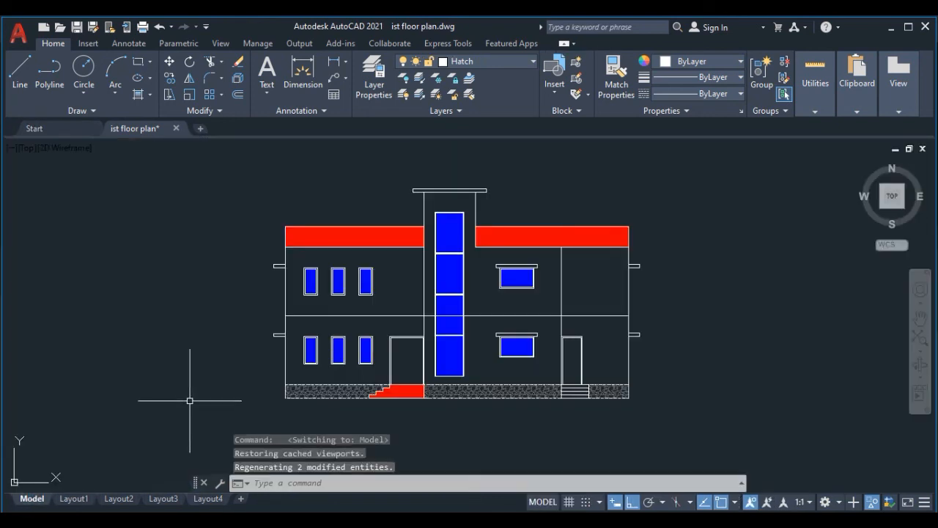
{"action": "middle_click_drag", "start_coordinate": [189, 399], "coordinate": [215, 398]}
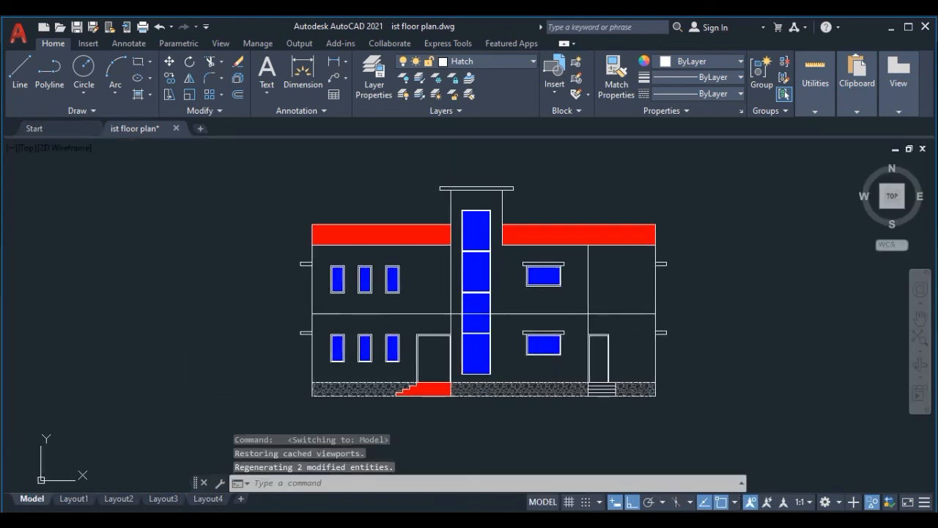
Hatch both ground-floor doors of the front elevation with solid red and end the command.
{"action": "left_click", "coordinate": [152, 94]}
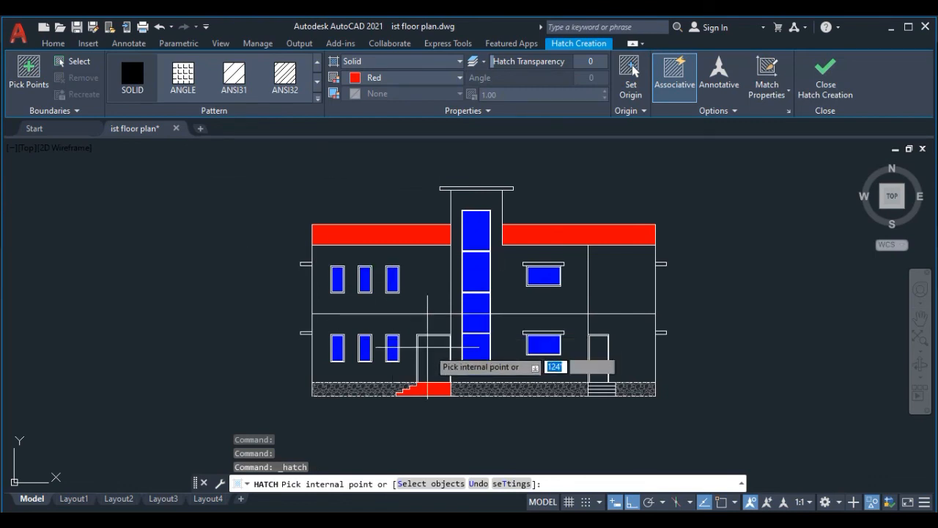
{"action": "left_click", "coordinate": [434, 352]}
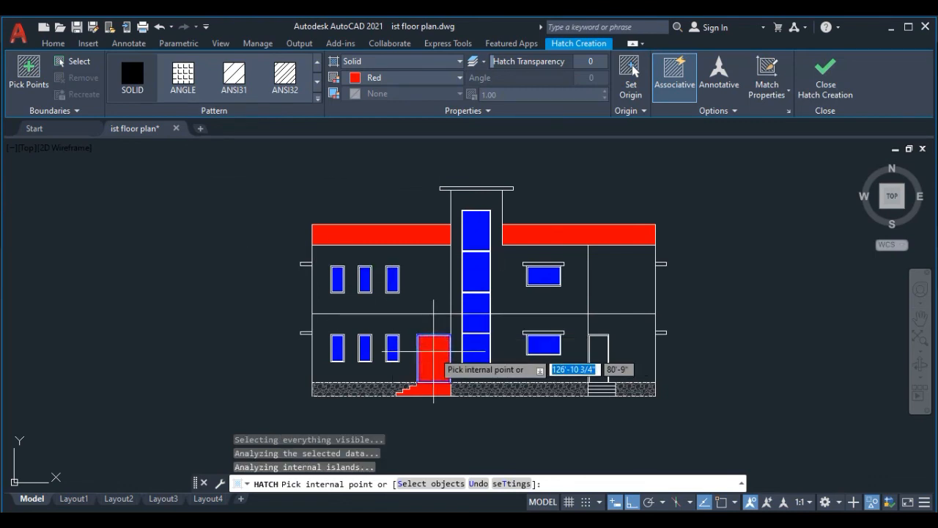
{"action": "scroll", "coordinate": [586, 352], "scroll_direction": "up", "scroll_amount": 4}
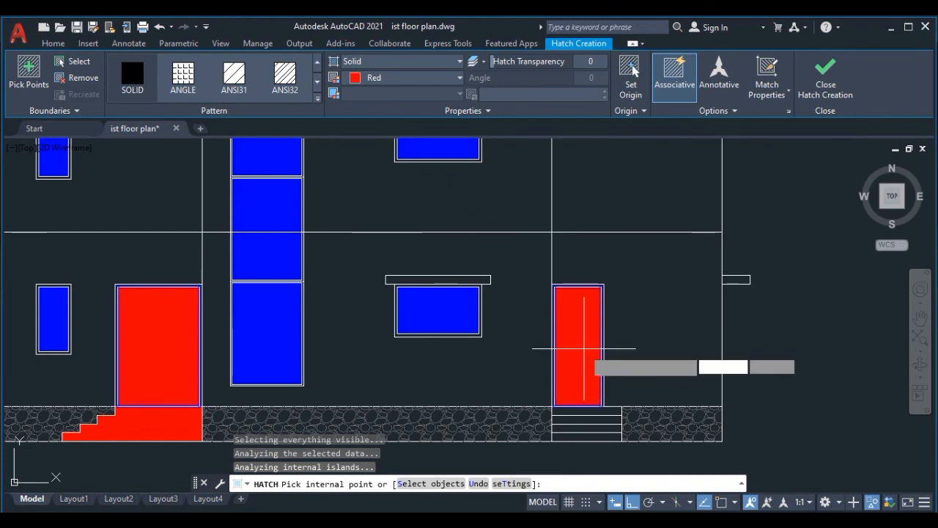
{"action": "key", "text": "Escape"}
{"action": "scroll", "coordinate": [584, 349], "scroll_direction": "down", "scroll_amount": 2}
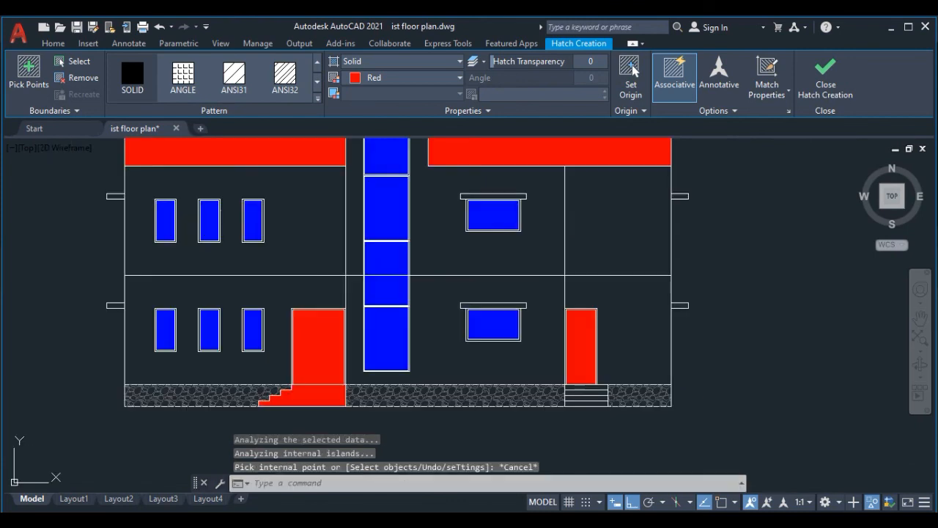
{"action": "scroll", "coordinate": [739, 335], "scroll_direction": "down", "scroll_amount": 2}
{"action": "mouse_move", "coordinate": [740, 335]}
{"action": "middle_mouse_down"}
{"action": "mouse_move", "coordinate": [633, 351]}
{"action": "mouse_move", "coordinate": [643, 347]}
{"action": "middle_mouse_up"}
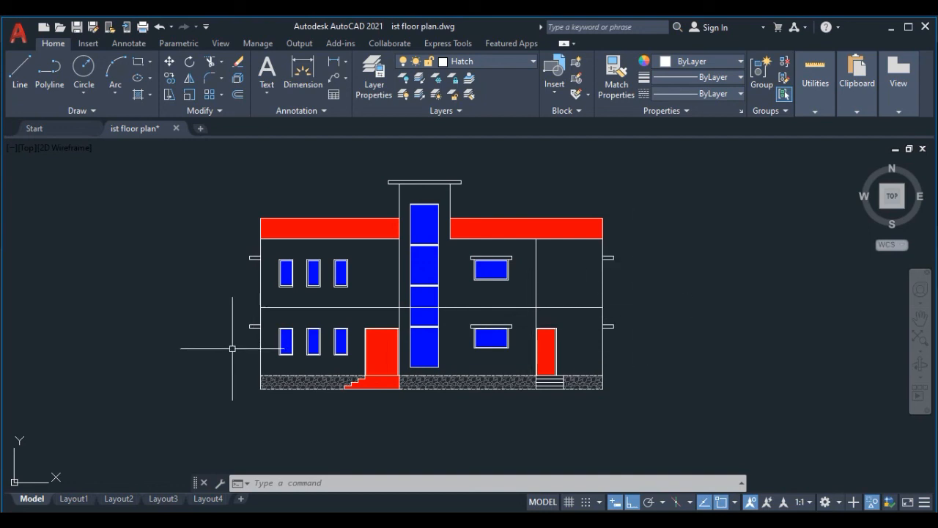
Draw horizontal ground lines extending outward from the house's lower-left and lower-right corners.
{"action": "left_click", "coordinate": [20, 69]}
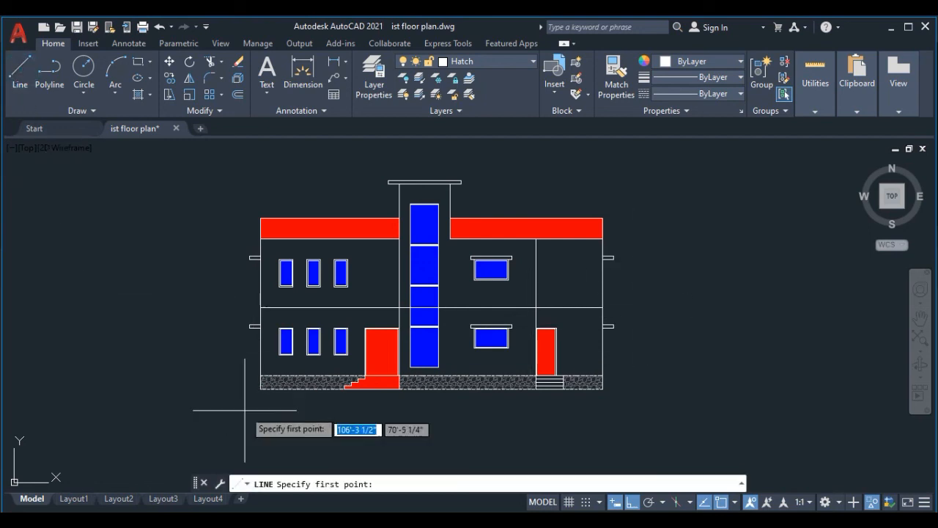
{"action": "left_click", "coordinate": [261, 389]}
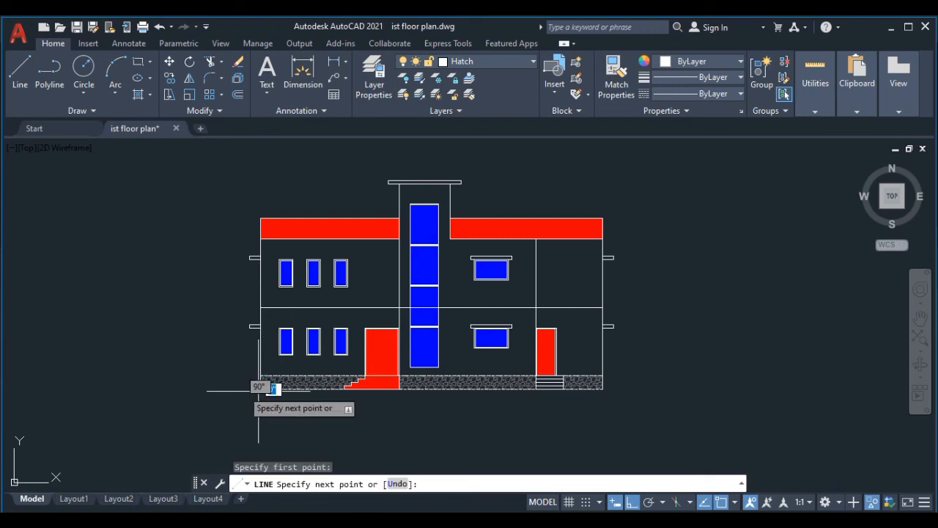
{"action": "left_click", "coordinate": [139, 386]}
{"action": "key", "text": "Escape"}
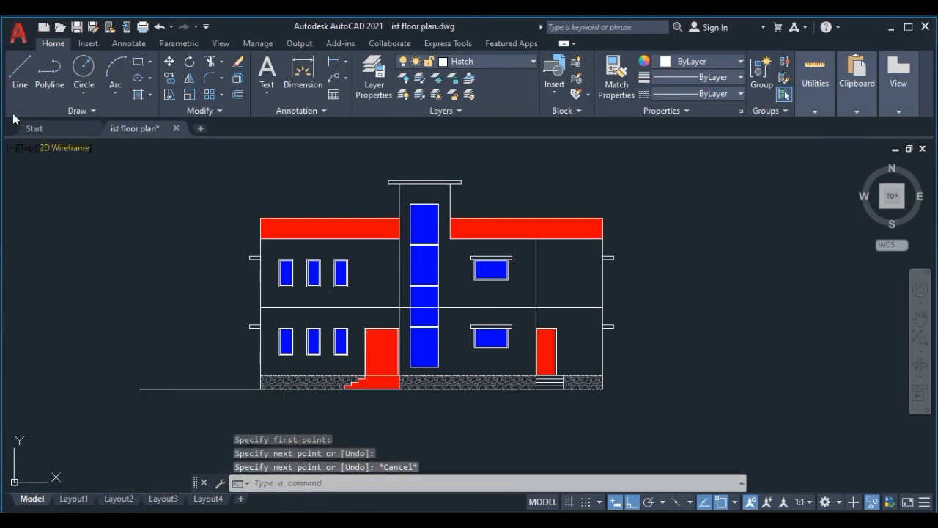
{"action": "left_click", "coordinate": [20, 85]}
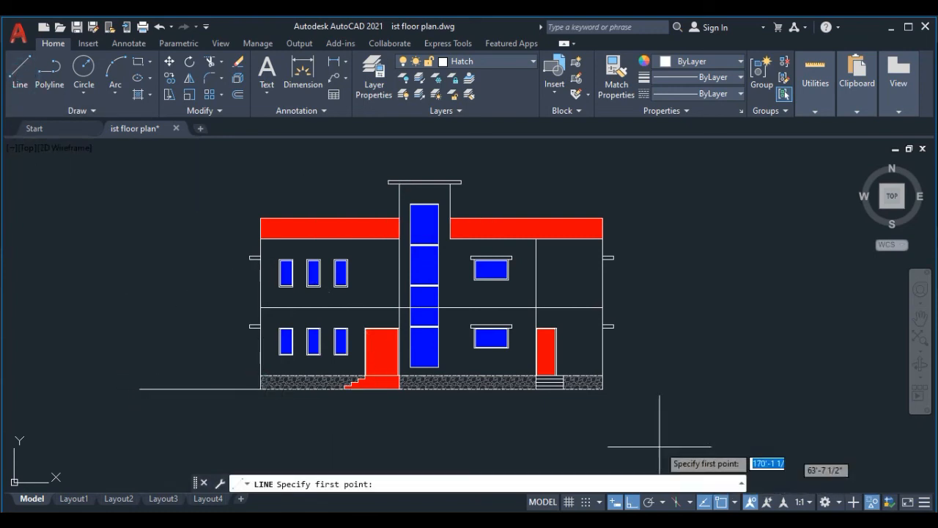
{"action": "left_click", "coordinate": [602, 388]}
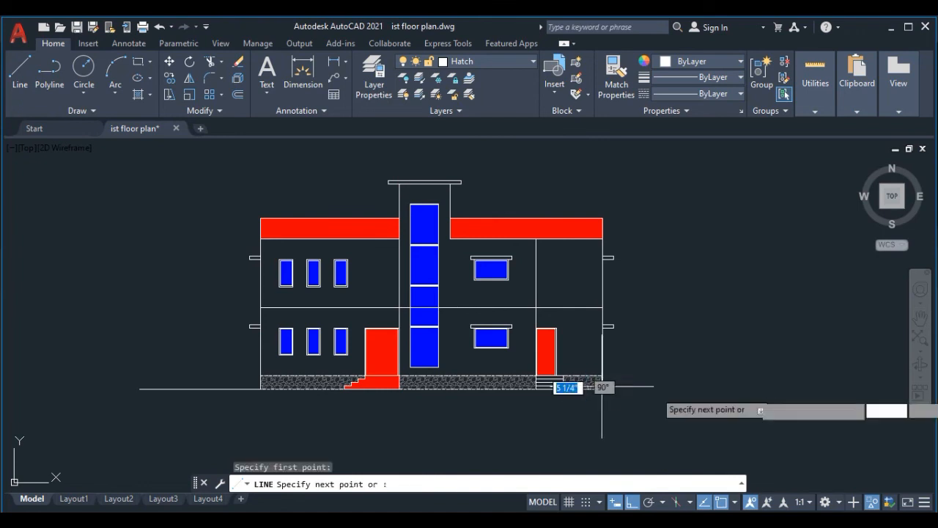
{"action": "left_click", "coordinate": [802, 388]}
{"action": "key", "text": "Escape"}
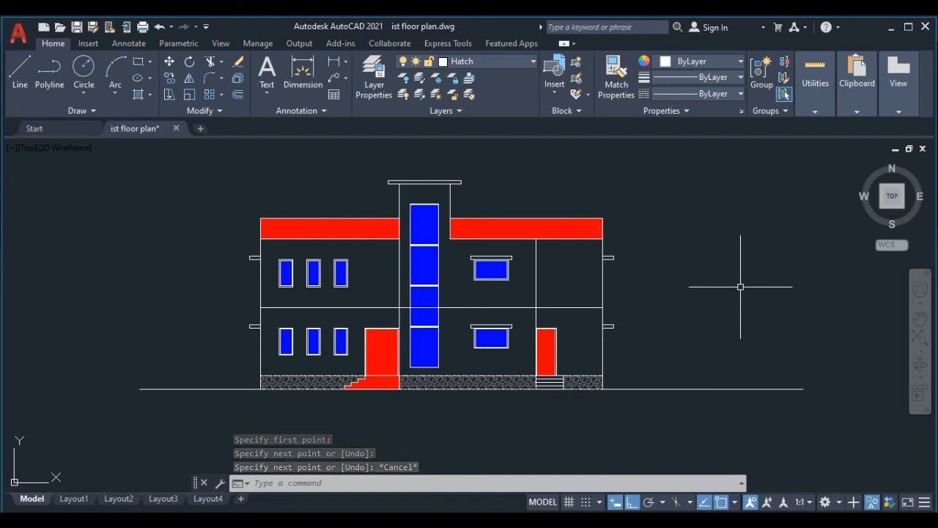
Insert the Vehicles - Imperial block on the ground line in front of the left ground-floor windows.
{"action": "key", "text": "ctrl+3"}
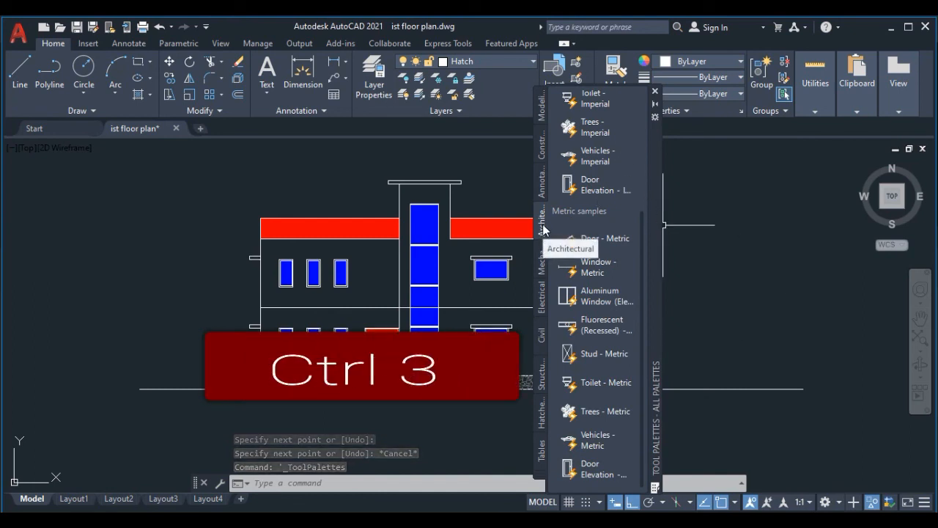
{"action": "left_click", "coordinate": [584, 160]}
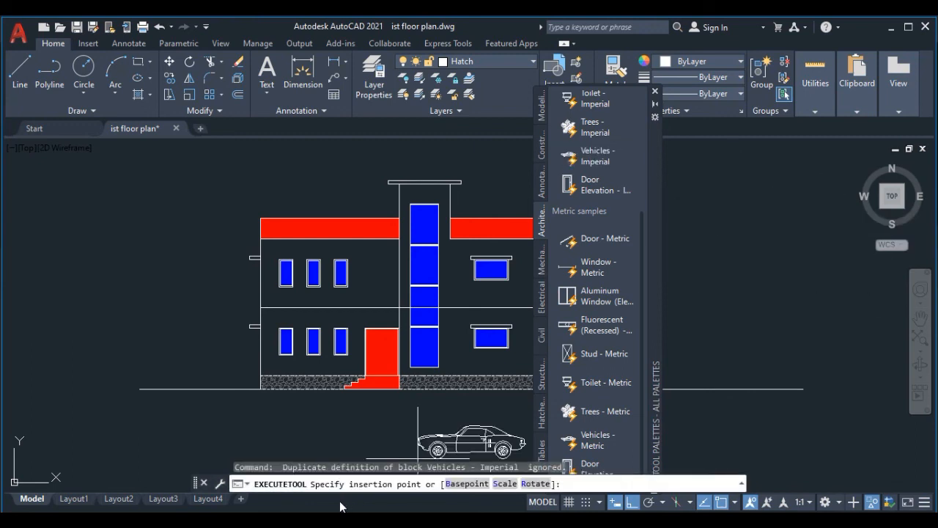
{"action": "left_click", "coordinate": [271, 388]}
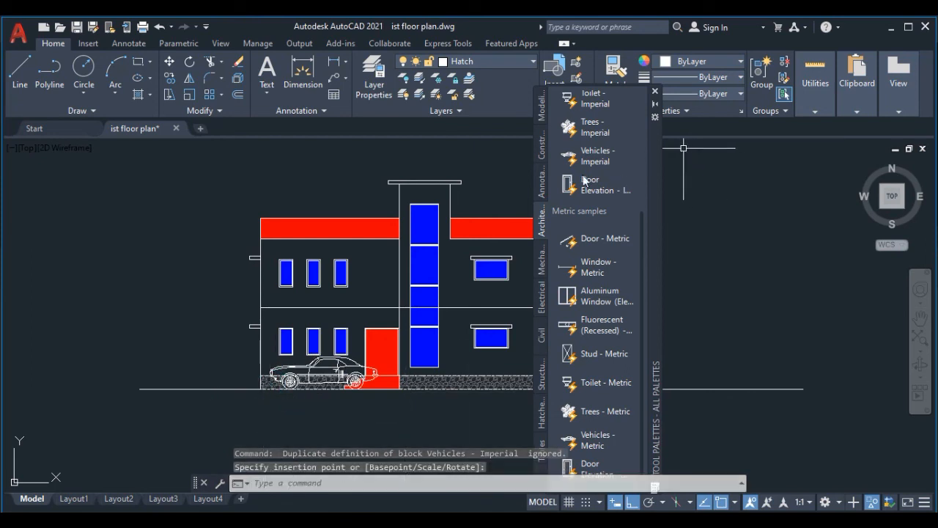
Insert two Trees - Imperial blocks above the ground line, one on each side of the house.
{"action": "left_click", "coordinate": [596, 129]}
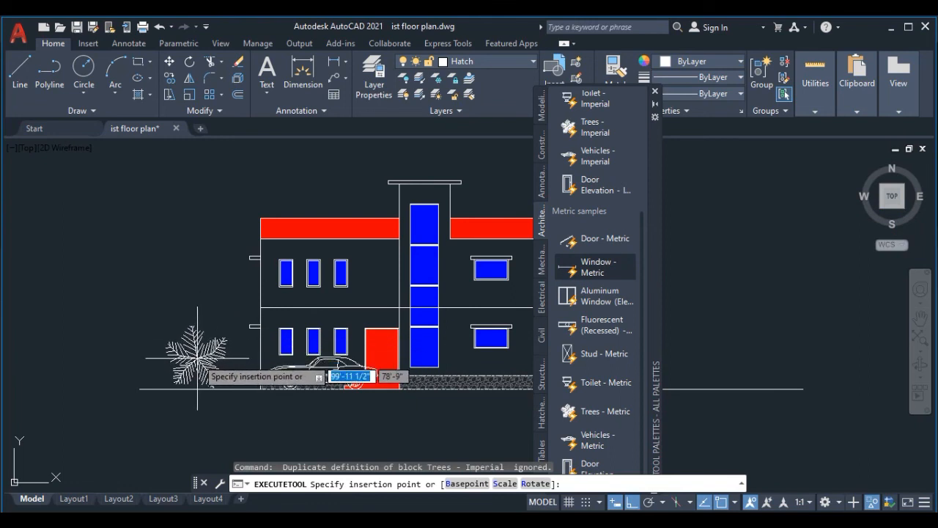
{"action": "left_click", "coordinate": [197, 357]}
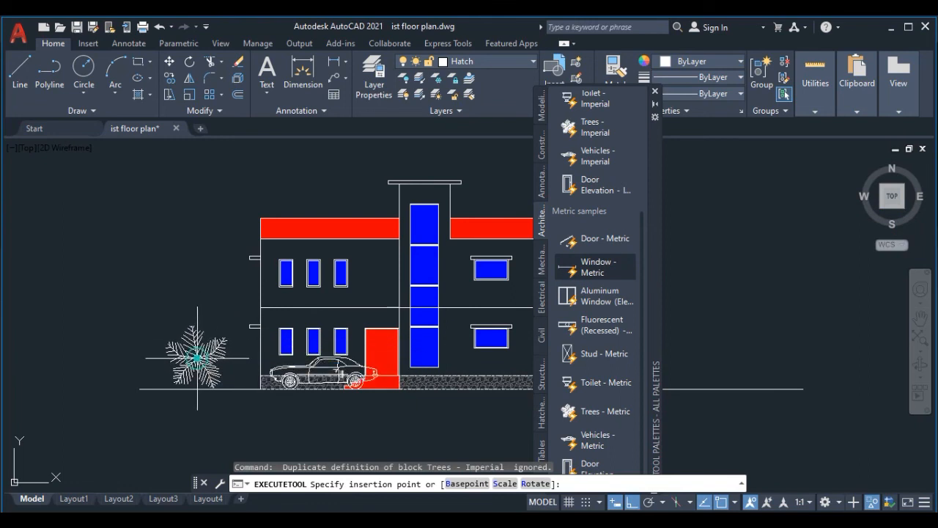
{"action": "left_click", "coordinate": [594, 130]}
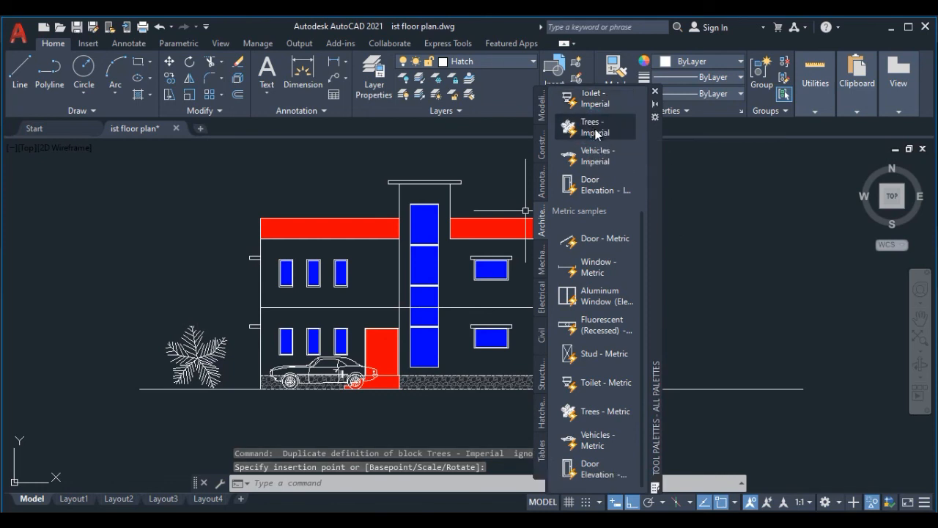
{"action": "left_click", "coordinate": [705, 359]}
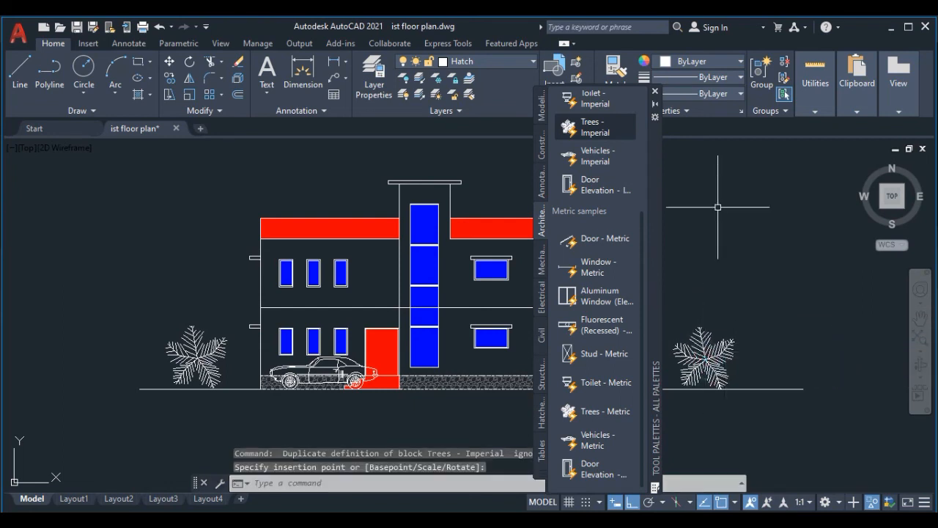
Change the tree block beside the house's right end to the Palm (Elevation) view.
{"action": "scroll", "coordinate": [729, 359], "scroll_direction": "up", "scroll_amount": 2}
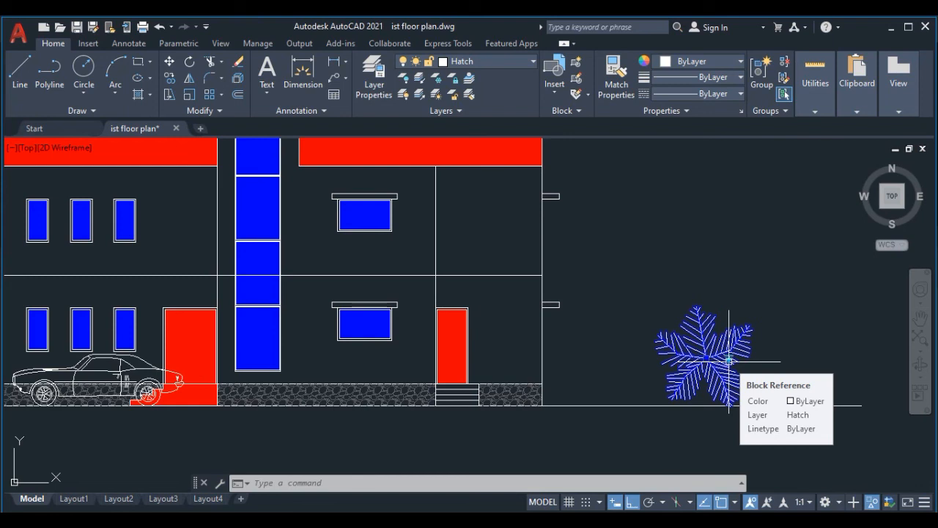
{"action": "left_click", "coordinate": [729, 359]}
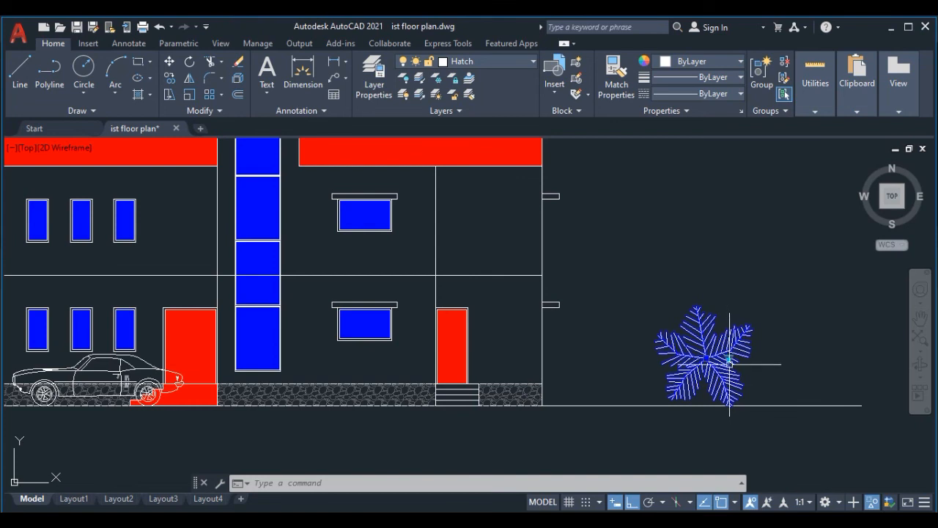
{"action": "left_click", "coordinate": [729, 359]}
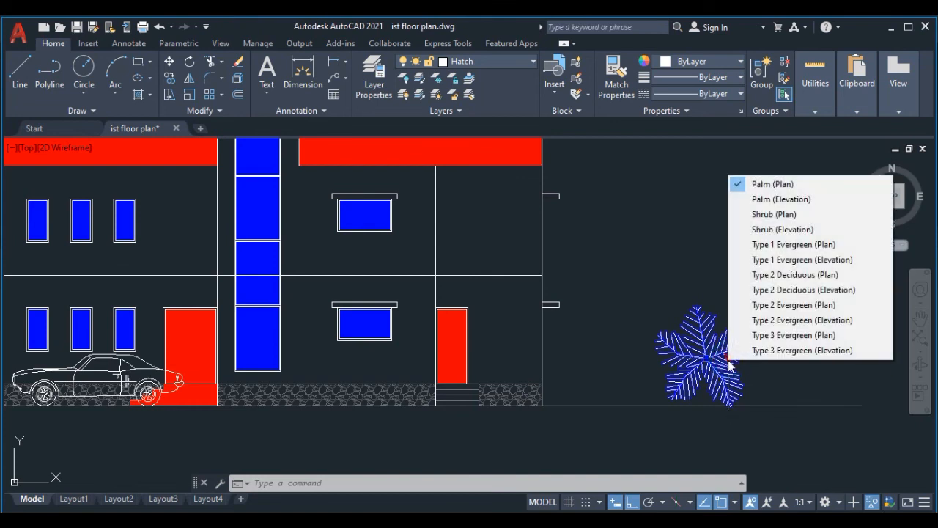
{"action": "left_click", "coordinate": [767, 199]}
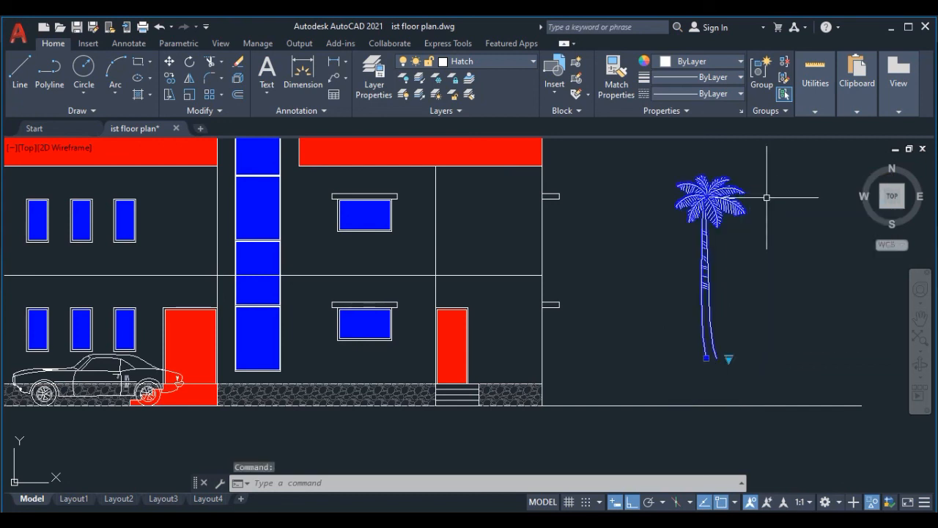
{"action": "scroll", "coordinate": [749, 260], "scroll_direction": "down", "scroll_amount": 2}
{"action": "middle_click_drag", "start_coordinate": [748, 260], "coordinate": [751, 290]}
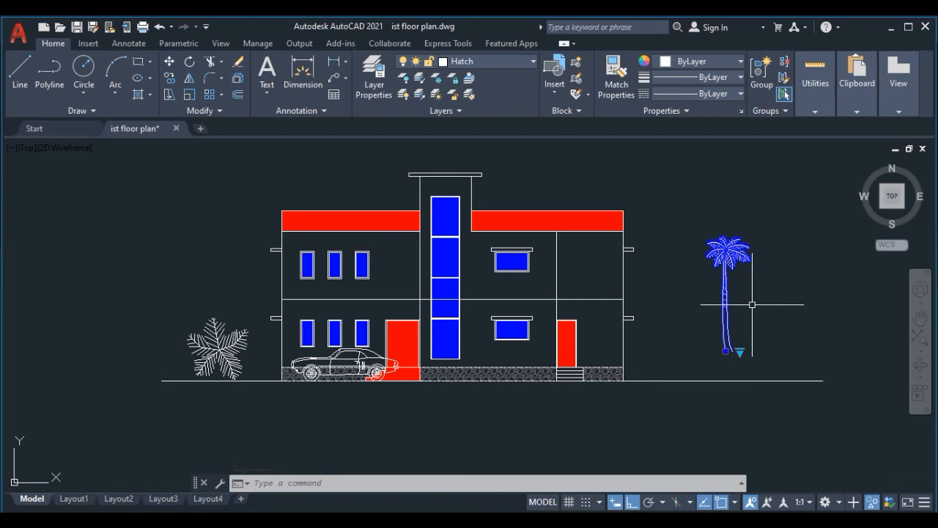
{"action": "key", "text": "Escape"}
Move the palm tree closer to the house with Ortho mode off, standing its trunk base on the ground line.
{"action": "left_click", "coordinate": [715, 325]}
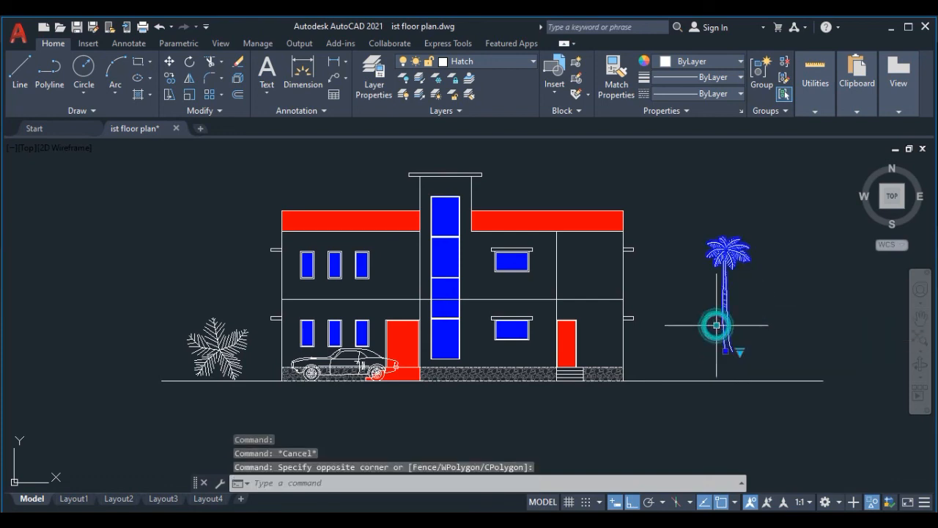
{"action": "type", "text": "m"}
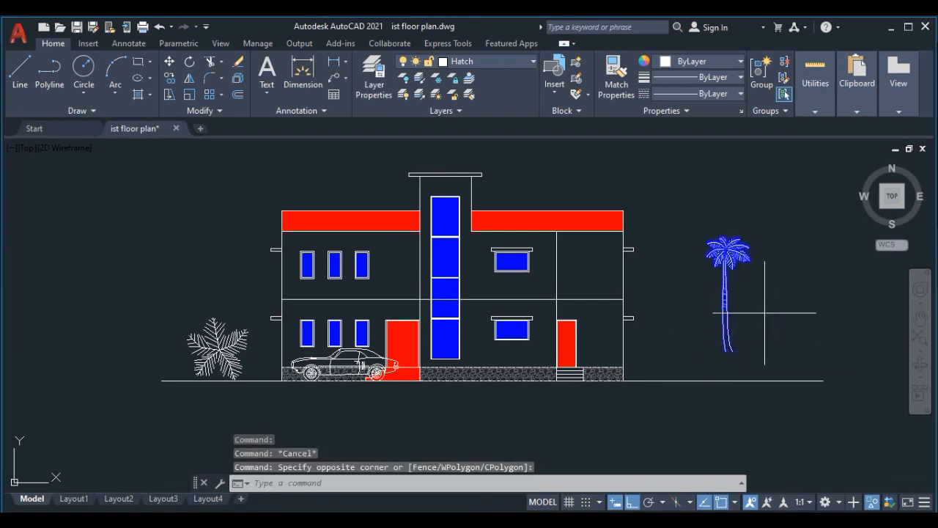
{"action": "key", "text": "Return"}
{"action": "left_click", "coordinate": [772, 299]}
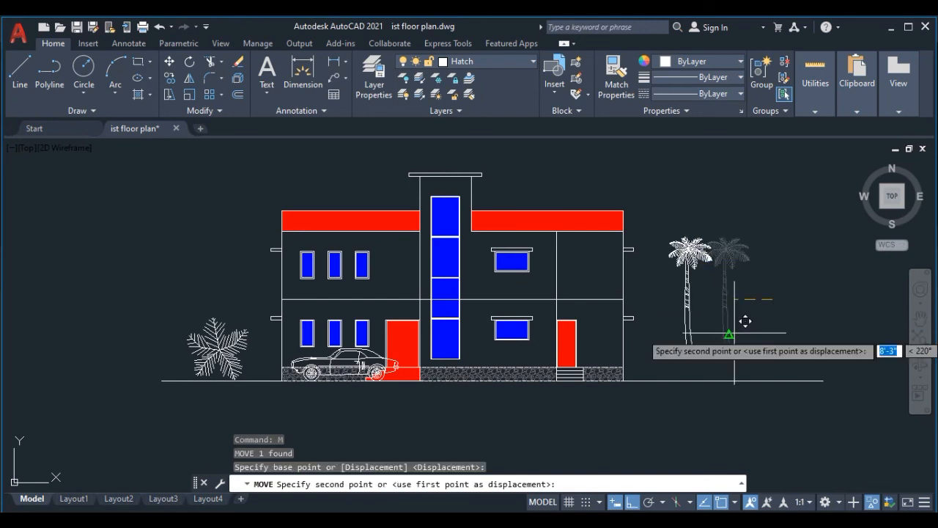
{"action": "left_click", "coordinate": [631, 502]}
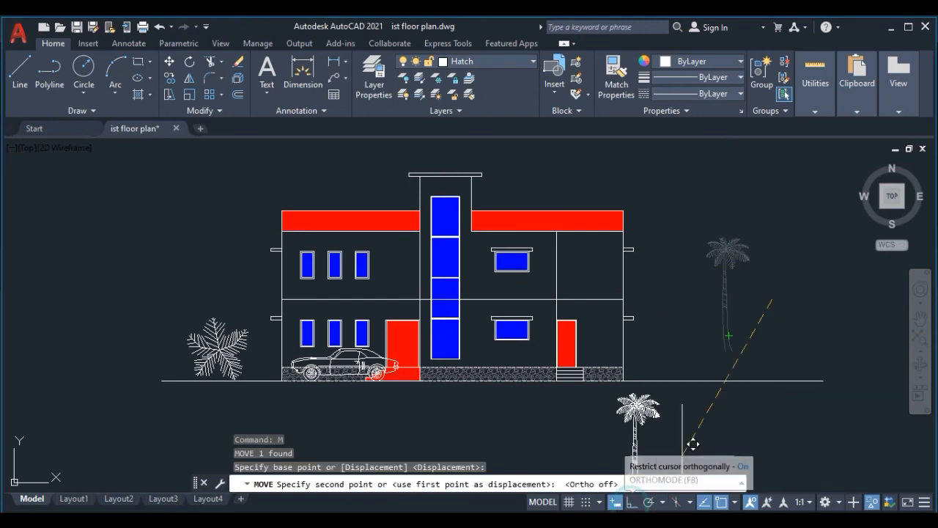
{"action": "scroll", "coordinate": [706, 327], "scroll_direction": "up", "scroll_amount": 2}
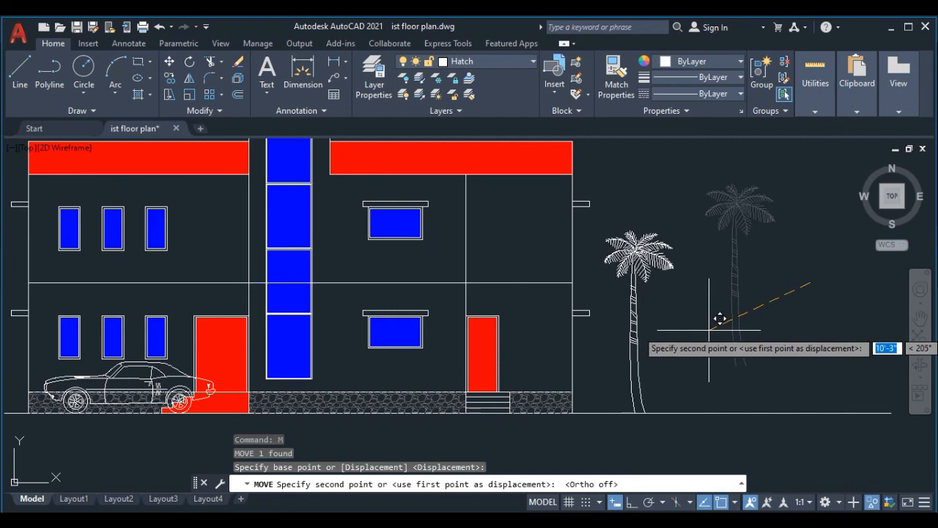
{"action": "left_click", "coordinate": [719, 318]}
{"action": "scroll", "coordinate": [748, 323], "scroll_direction": "down", "scroll_amount": 2}
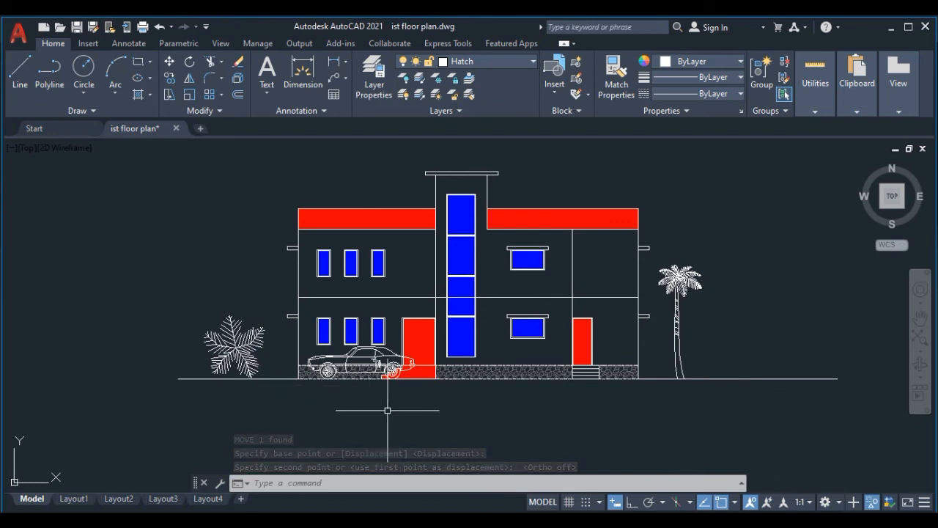
Switch to Layout4 and examine the coloured front elevation on the sheet.
{"action": "left_click", "coordinate": [211, 499]}
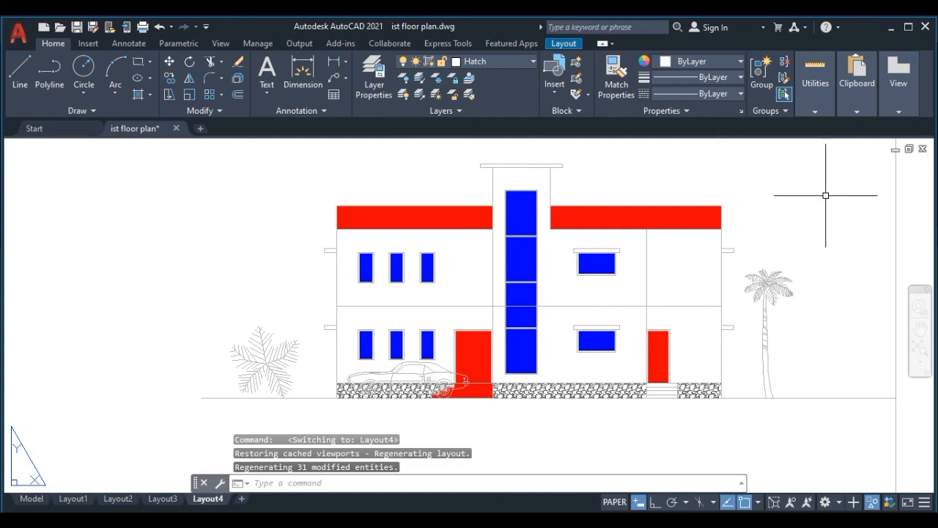
{"action": "scroll", "coordinate": [814, 198], "scroll_direction": "down", "scroll_amount": 3}
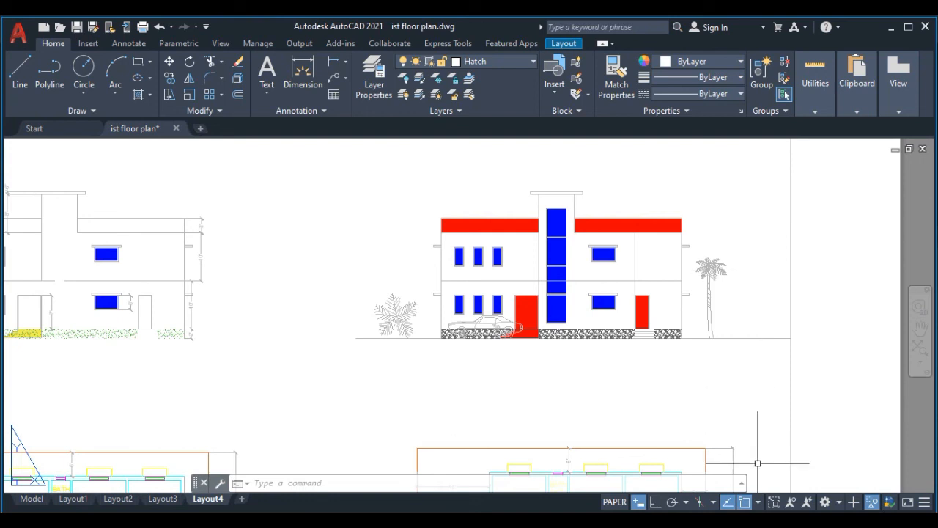
{"action": "left_click", "coordinate": [761, 521]}
{"action": "right_click", "coordinate": [789, 473]}
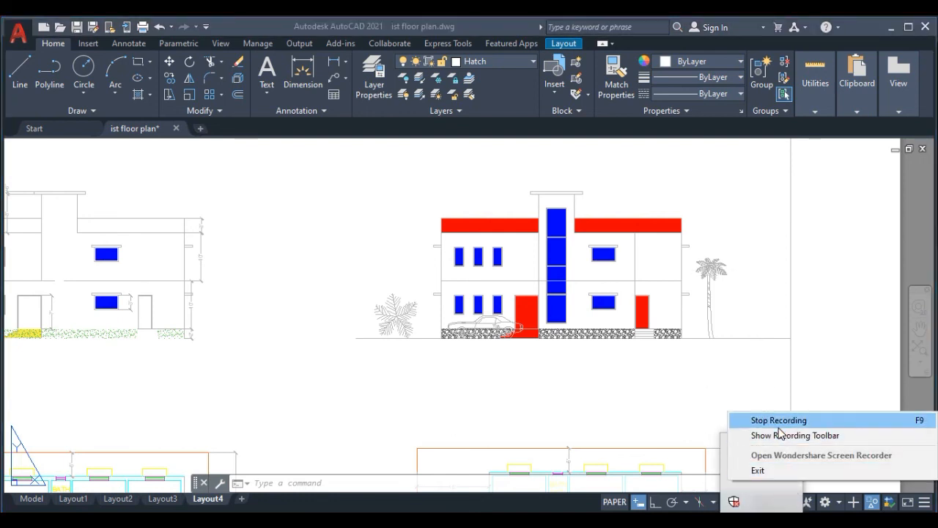